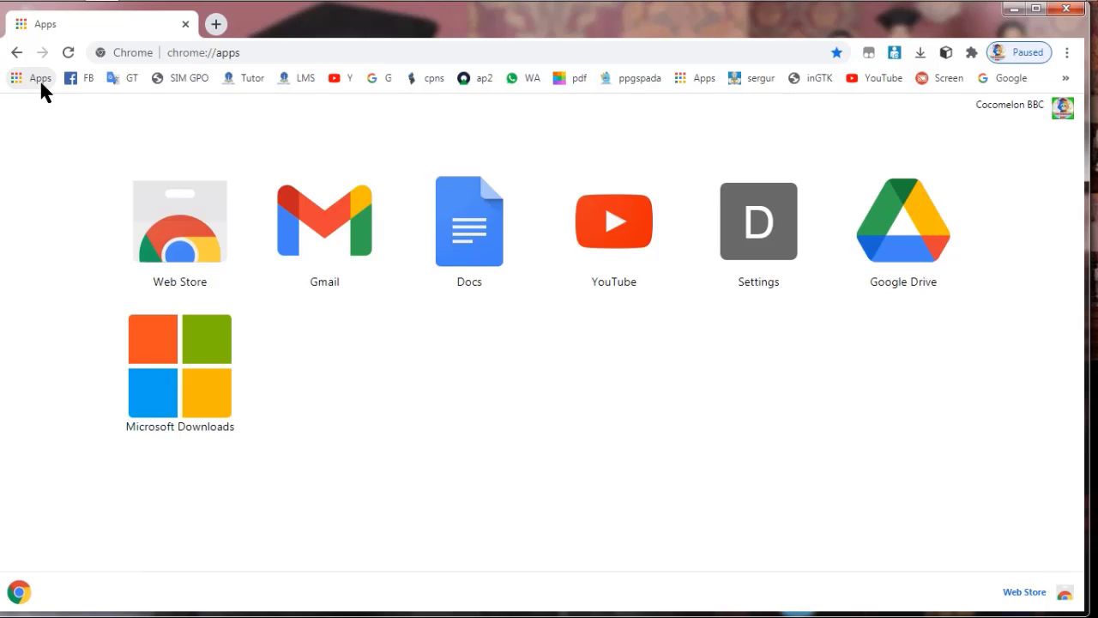
- Go to google.com in the browser
{"action": "left_click", "coordinate": [223, 57]}
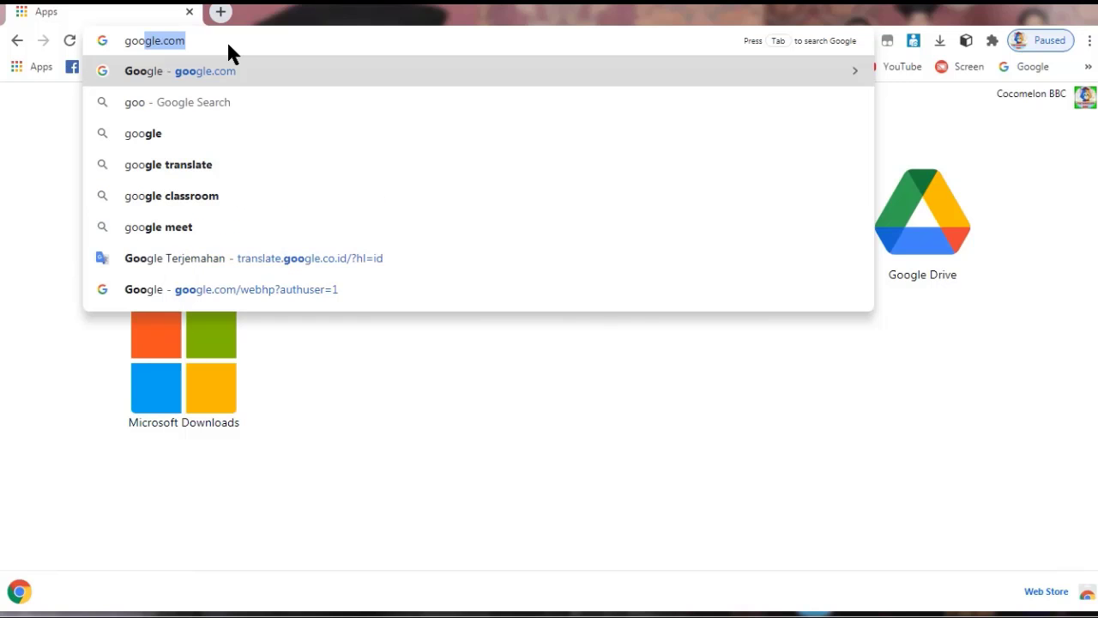
{"action": "type", "text": "gle.co"}
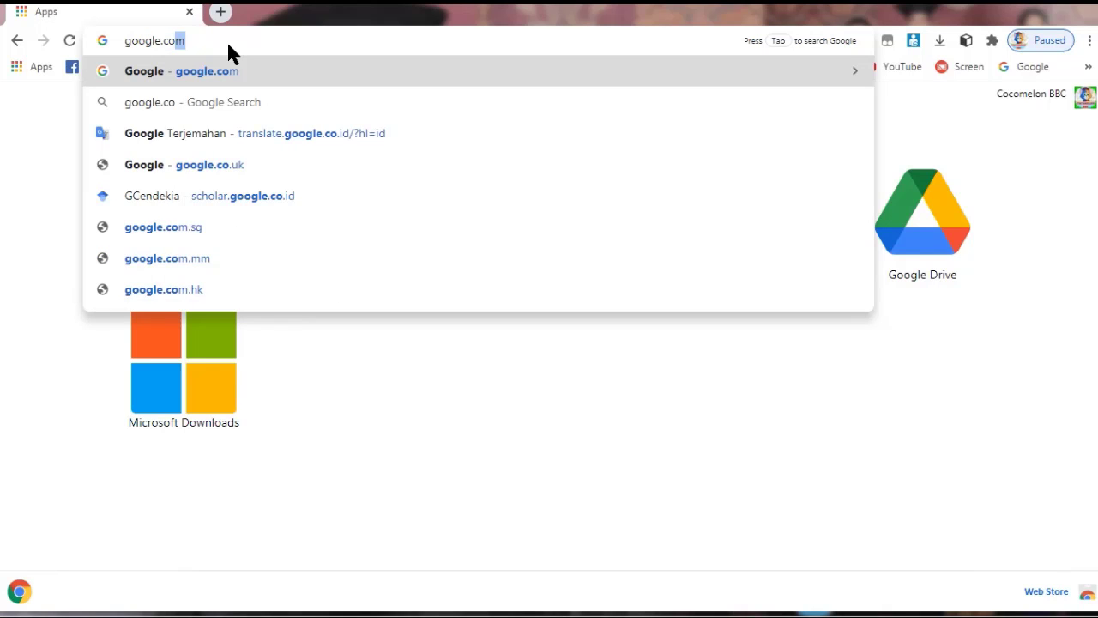
{"action": "type", "text": "m"}
{"action": "key", "text": "Return"}
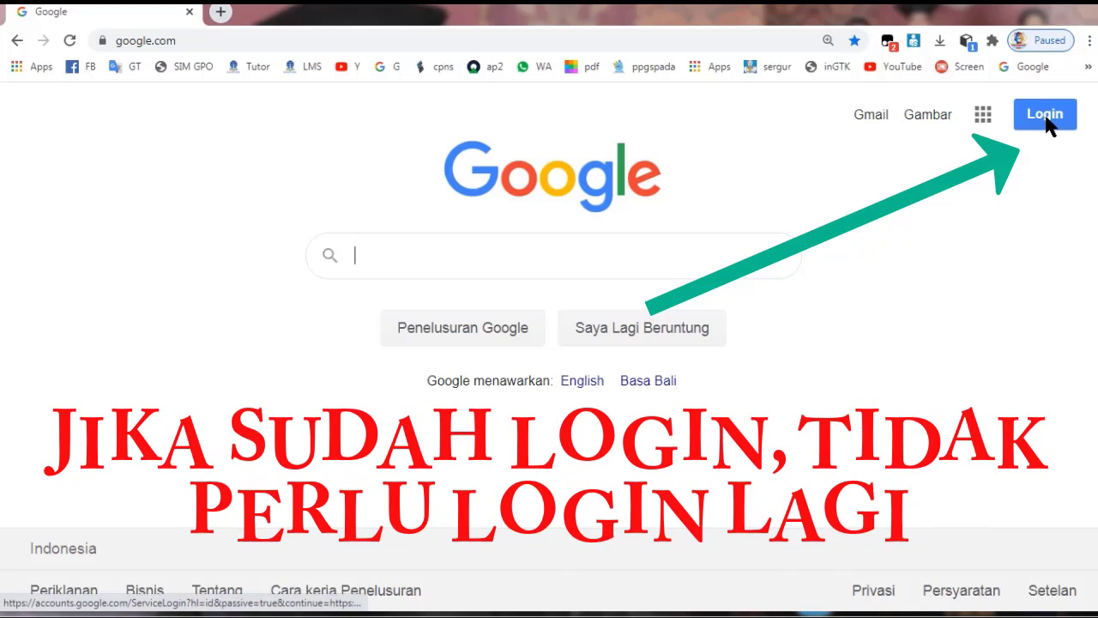
- Sign in to Google with another account, submitting the account's e-mail and password
{"action": "left_click", "coordinate": [40, 67]}
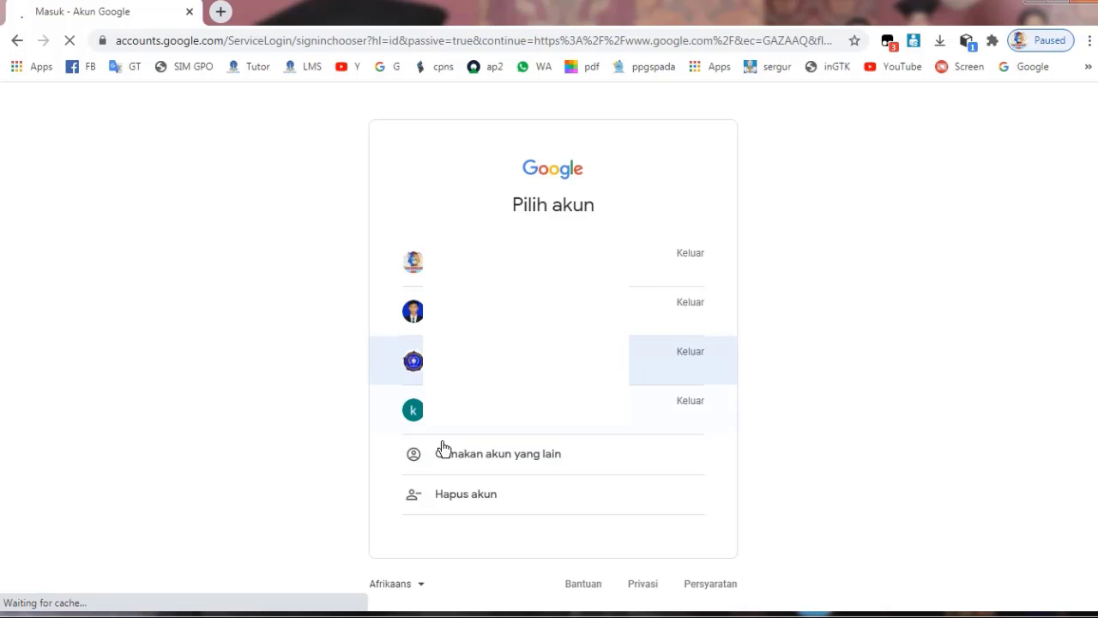
{"action": "left_click", "coordinate": [507, 463]}
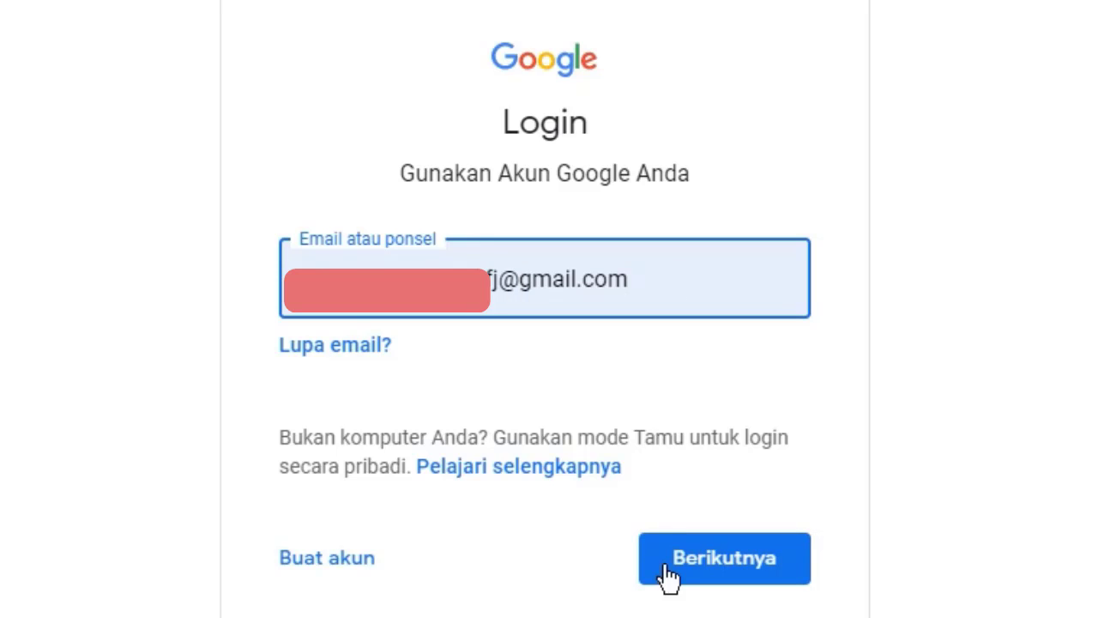
{"action": "left_click", "coordinate": [736, 577]}
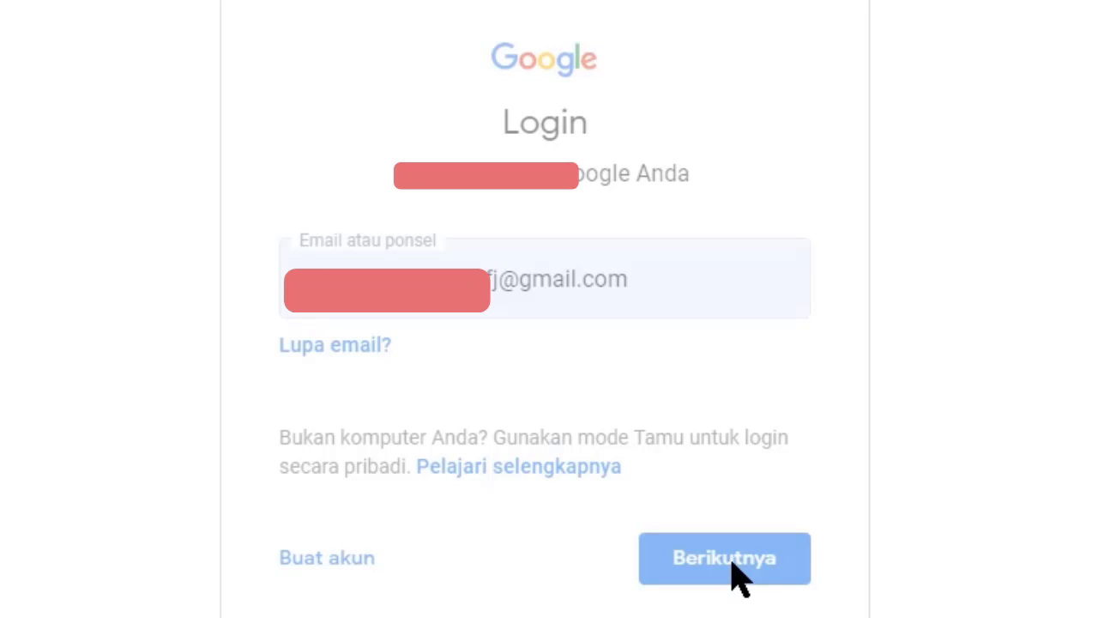
{"action": "left_click", "coordinate": [734, 565]}
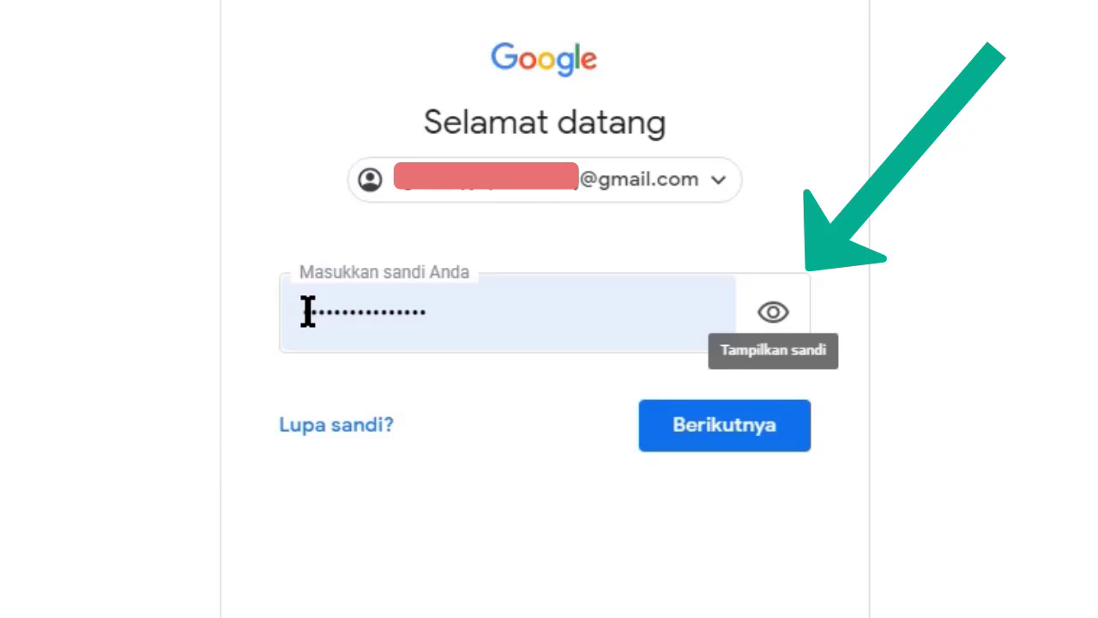
{"action": "left_click", "coordinate": [731, 443]}
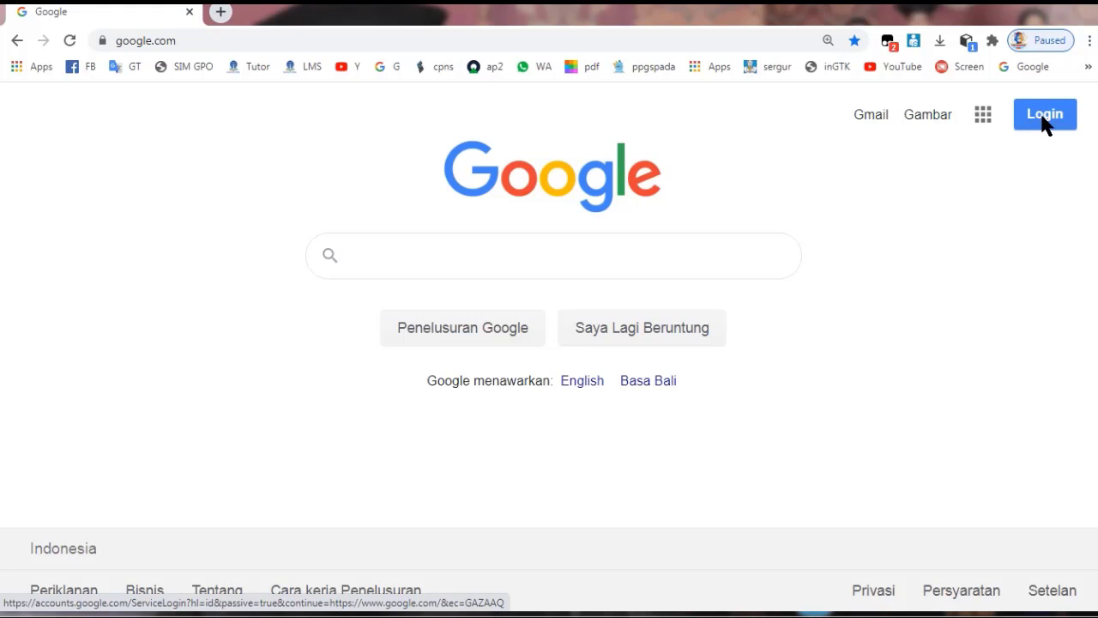
{"action": "left_click", "coordinate": [1045, 118]}
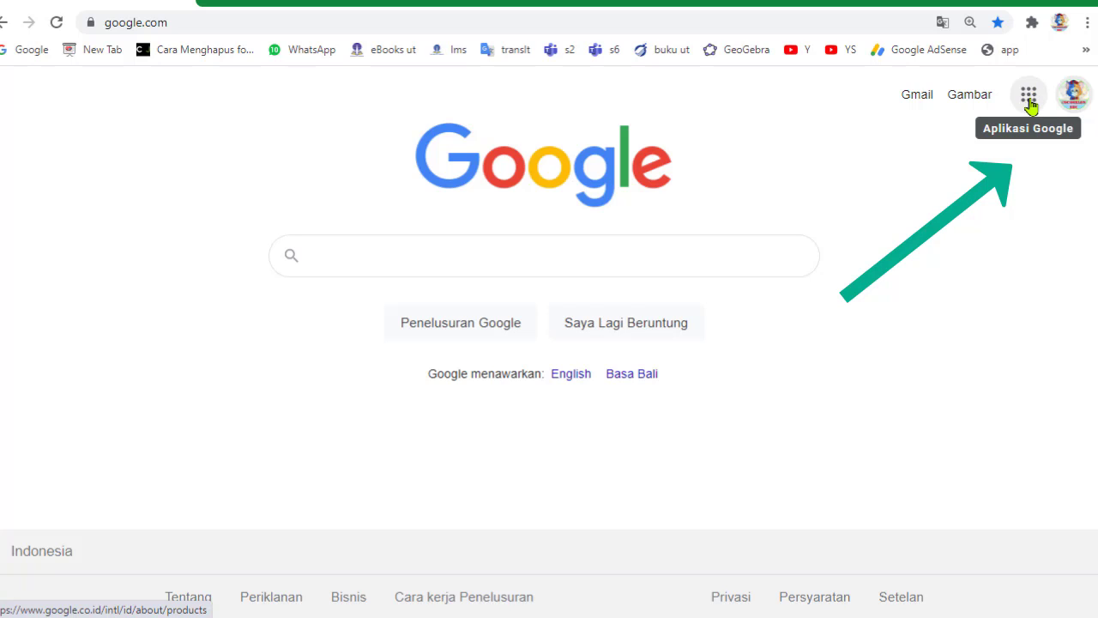
- Open Formulir (Google Forms) from the collection of Google apps
{"action": "left_click", "coordinate": [1029, 96]}
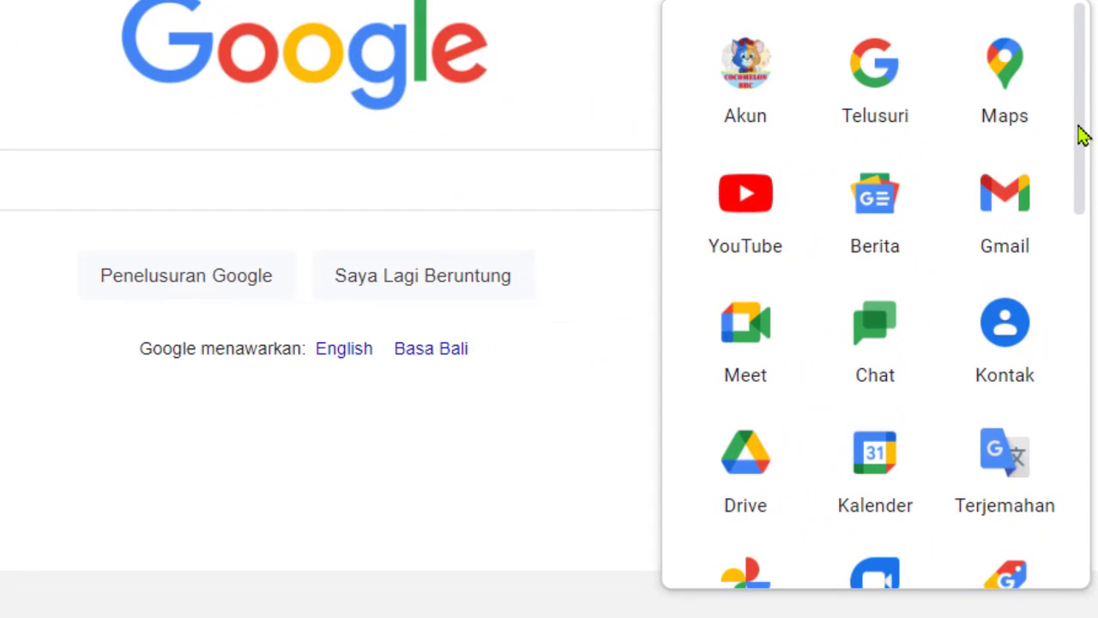
{"action": "scroll", "coordinate": [1081, 129], "scroll_direction": "down", "scroll_amount": 1}
{"action": "left_click_drag", "start_coordinate": [1083, 153], "coordinate": [1072, 495]}
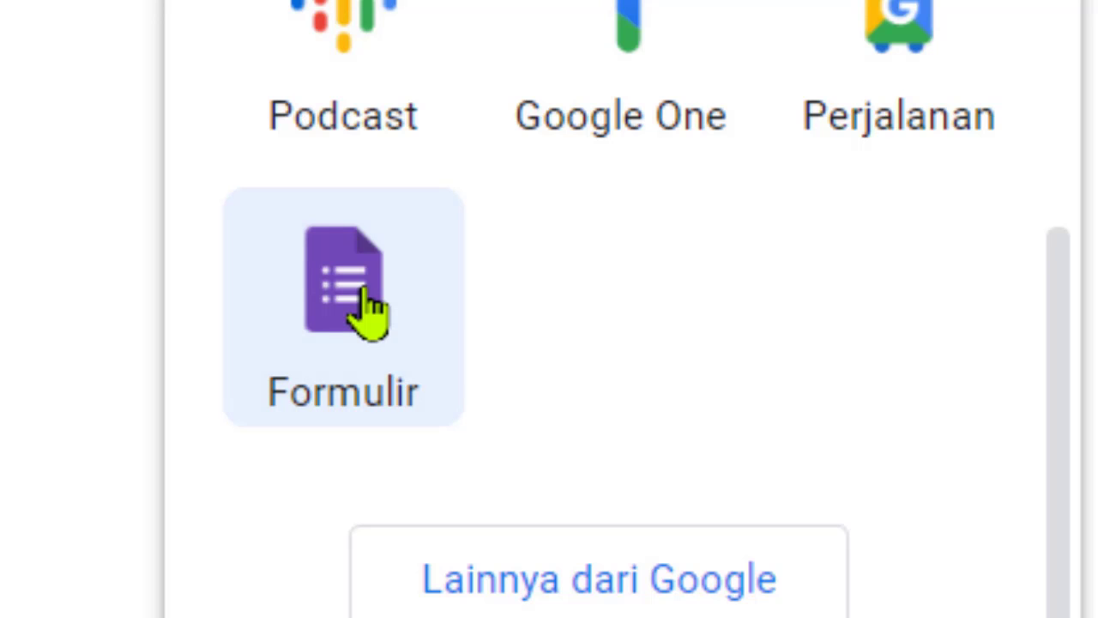
{"action": "left_click", "coordinate": [365, 288]}
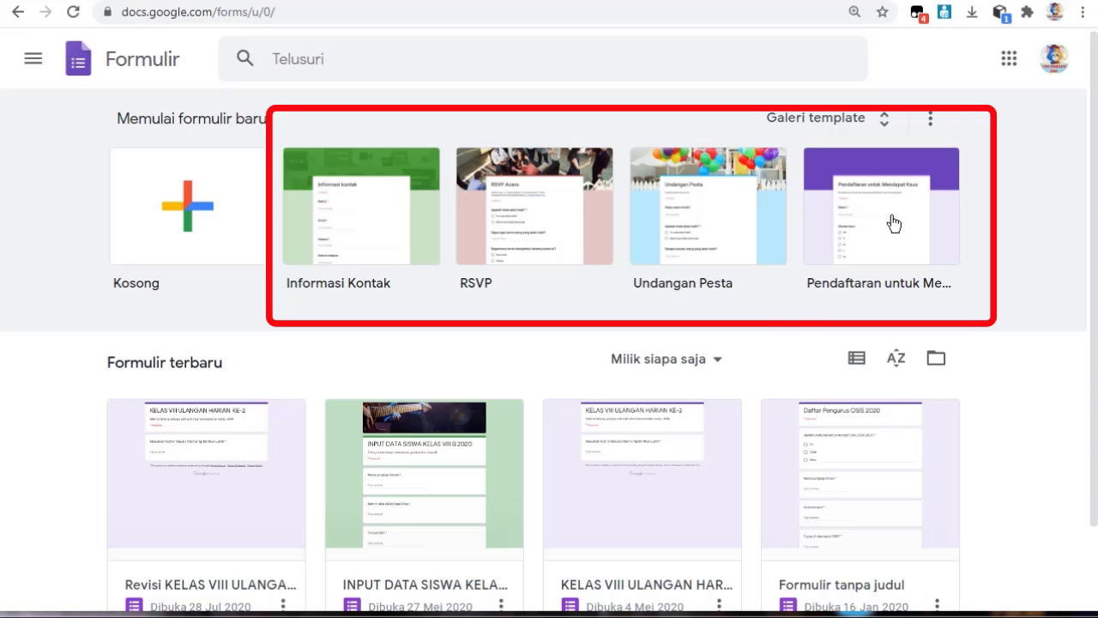
- Browse the form templates from Pribadi to Pendidikan in the template gallery and create a blank form (Kosong)
{"action": "left_click", "coordinate": [887, 121]}
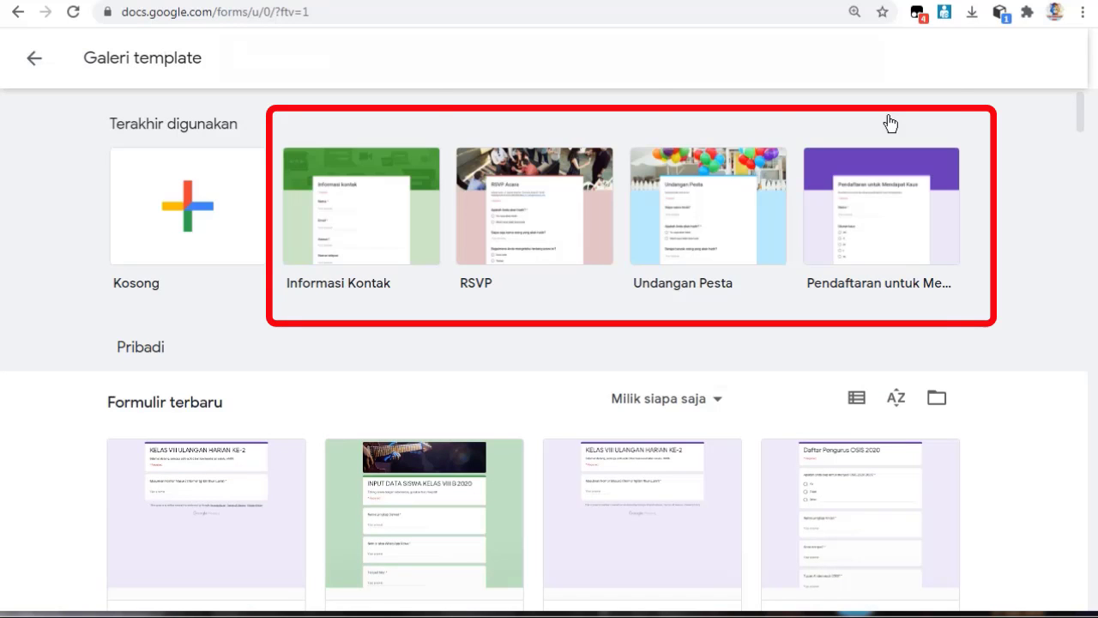
{"action": "scroll", "coordinate": [725, 314], "scroll_direction": "down", "scroll_amount": 3}
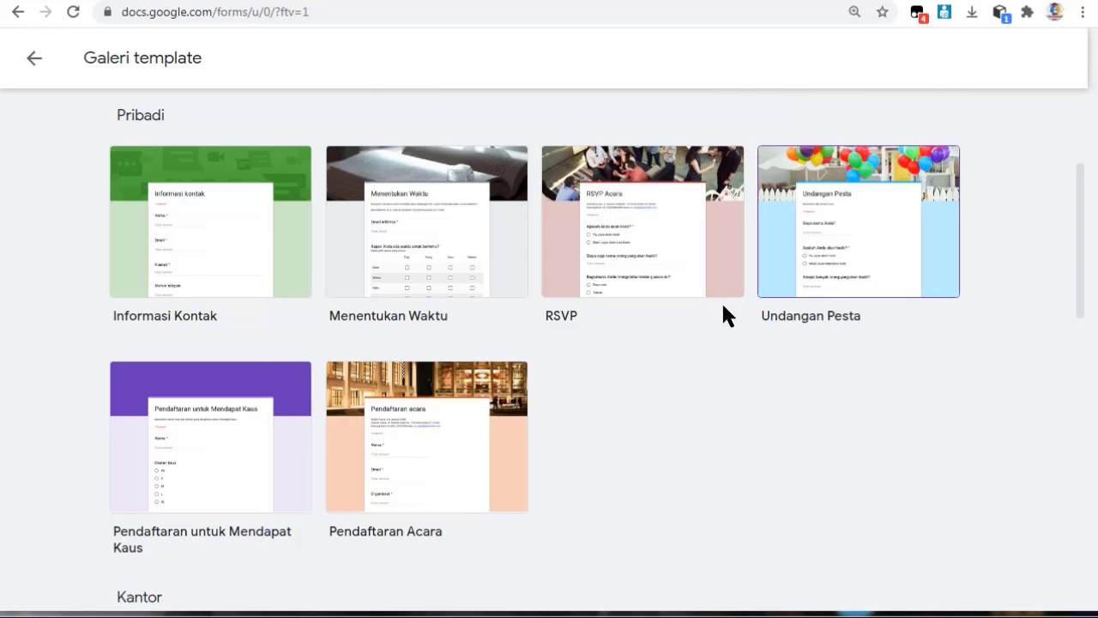
{"action": "scroll", "coordinate": [430, 470], "scroll_direction": "down", "scroll_amount": 8}
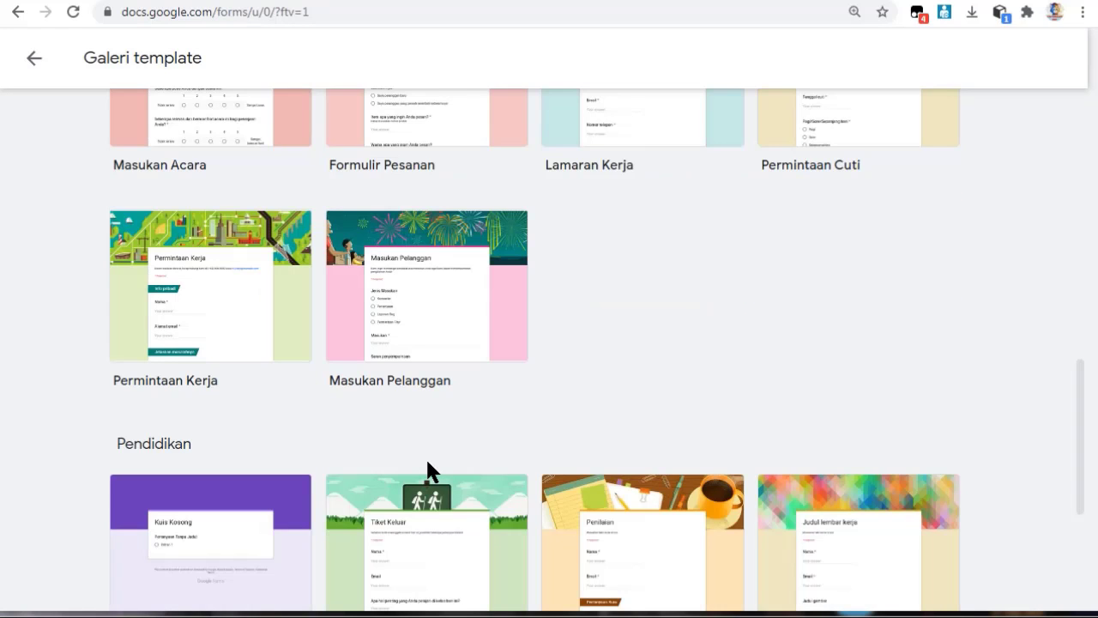
{"action": "scroll", "coordinate": [429, 470], "scroll_direction": "down", "scroll_amount": 4}
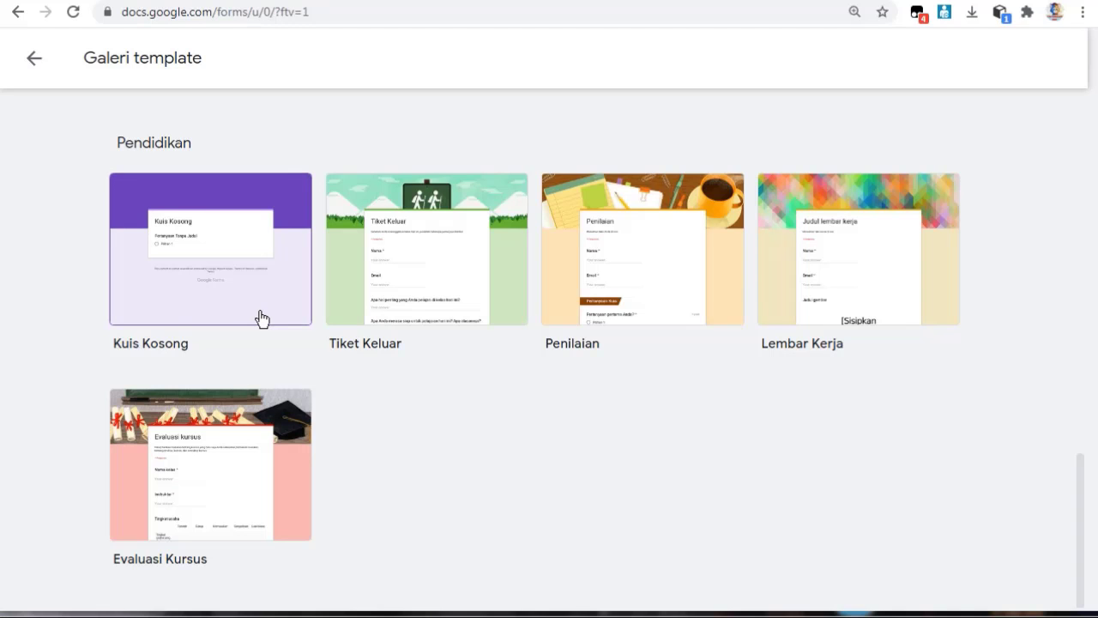
{"action": "scroll", "coordinate": [689, 456], "scroll_direction": "up", "scroll_amount": 3}
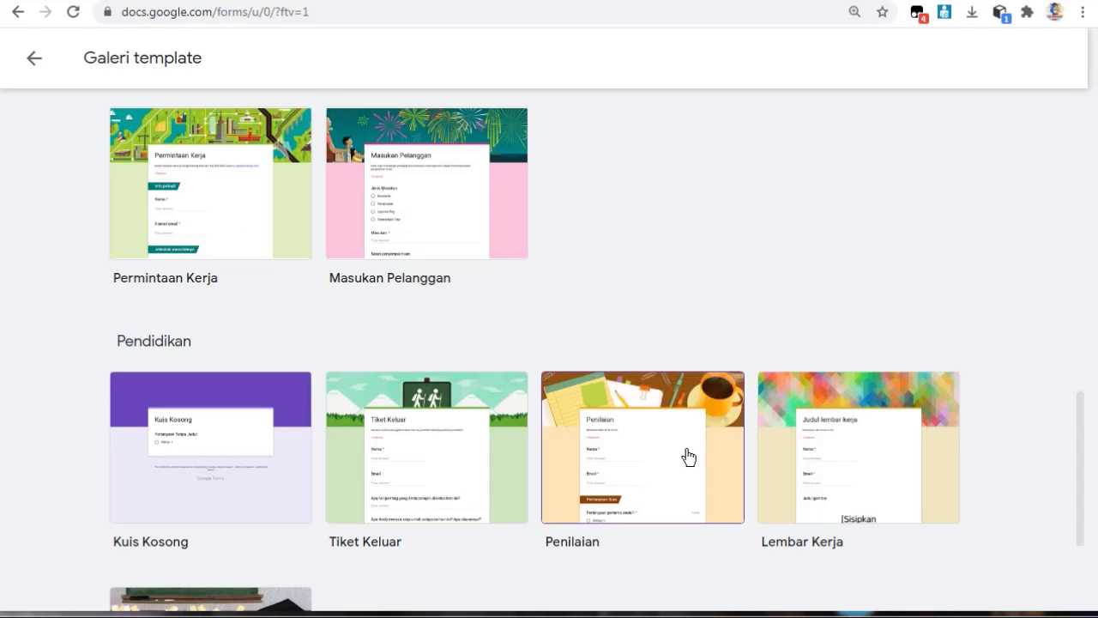
{"action": "scroll", "coordinate": [689, 457], "scroll_direction": "up", "scroll_amount": 10}
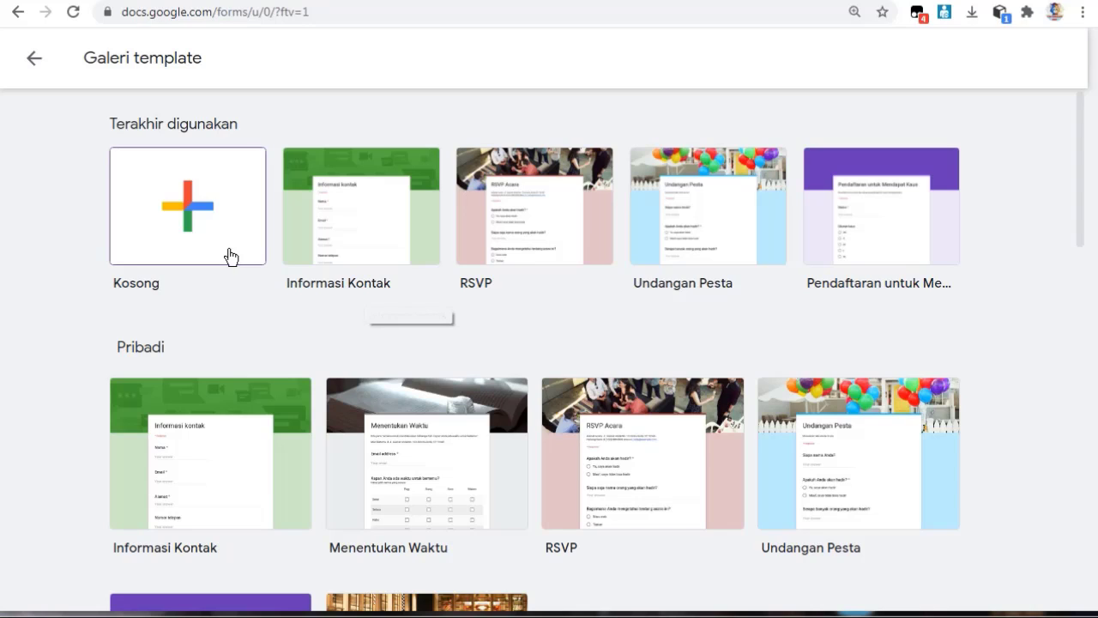
{"action": "left_click", "coordinate": [172, 229]}
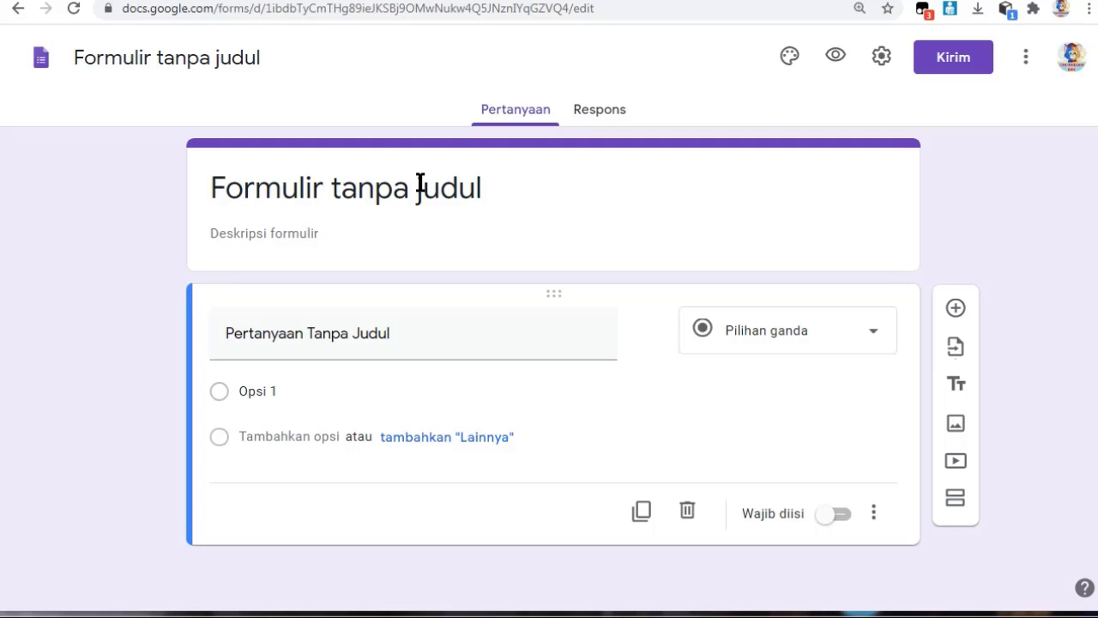
- Title the form "ULANGAN HARIAN MATEMATIKA" and set its description to "Untuk kelas 7 Semester Ganjil Tahun 2020"
{"action": "left_click", "coordinate": [364, 182]}
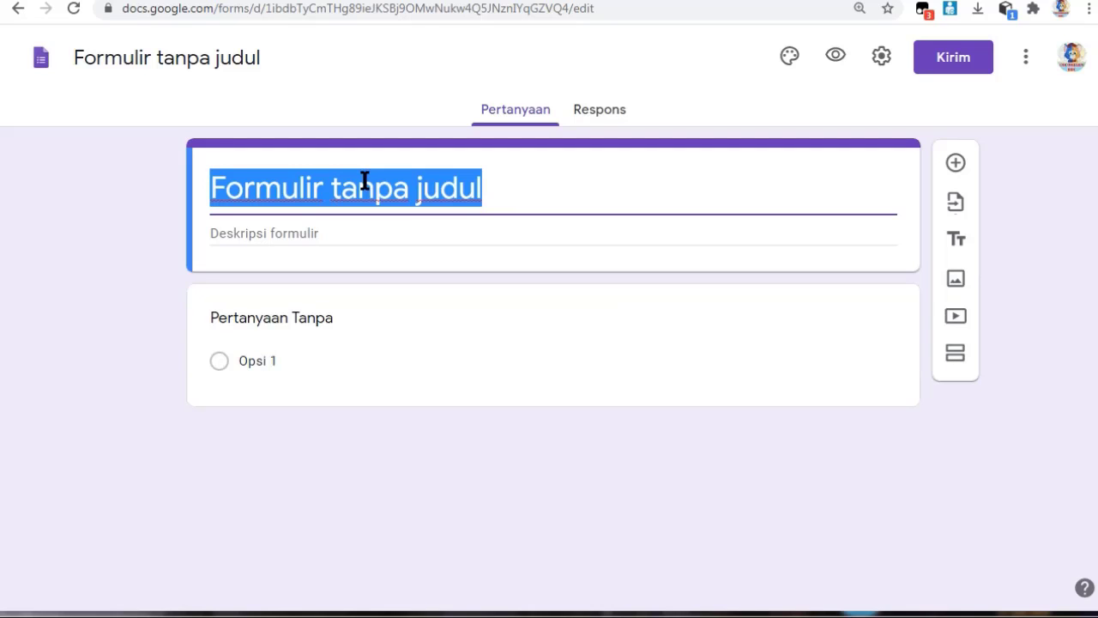
{"action": "type", "text": "ULANGAN"}
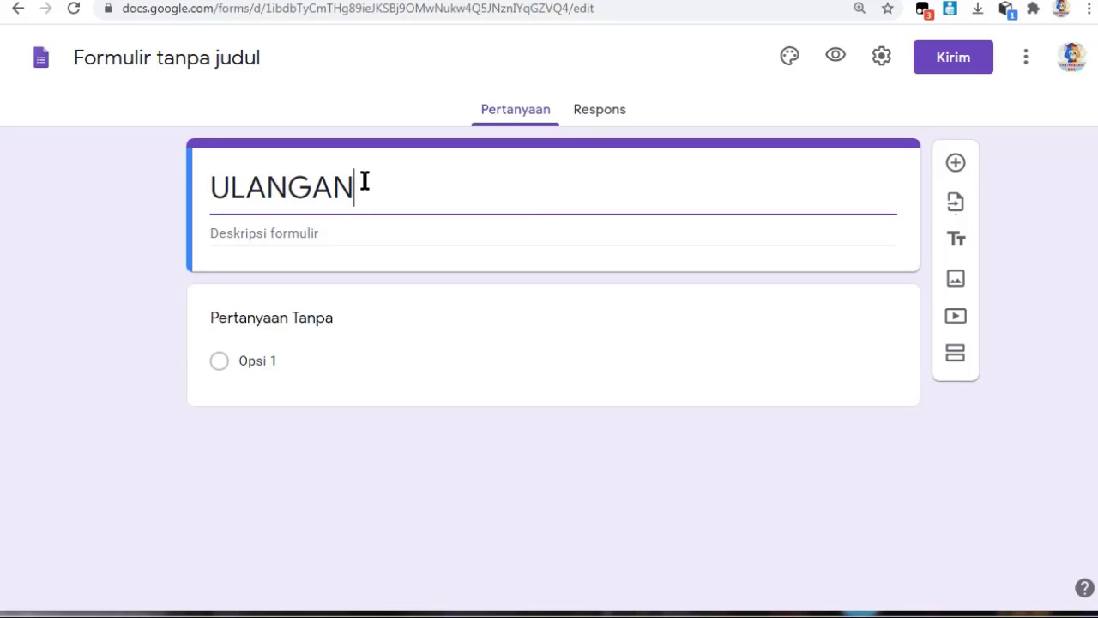
{"action": "type", "text": " HARIAN M"}
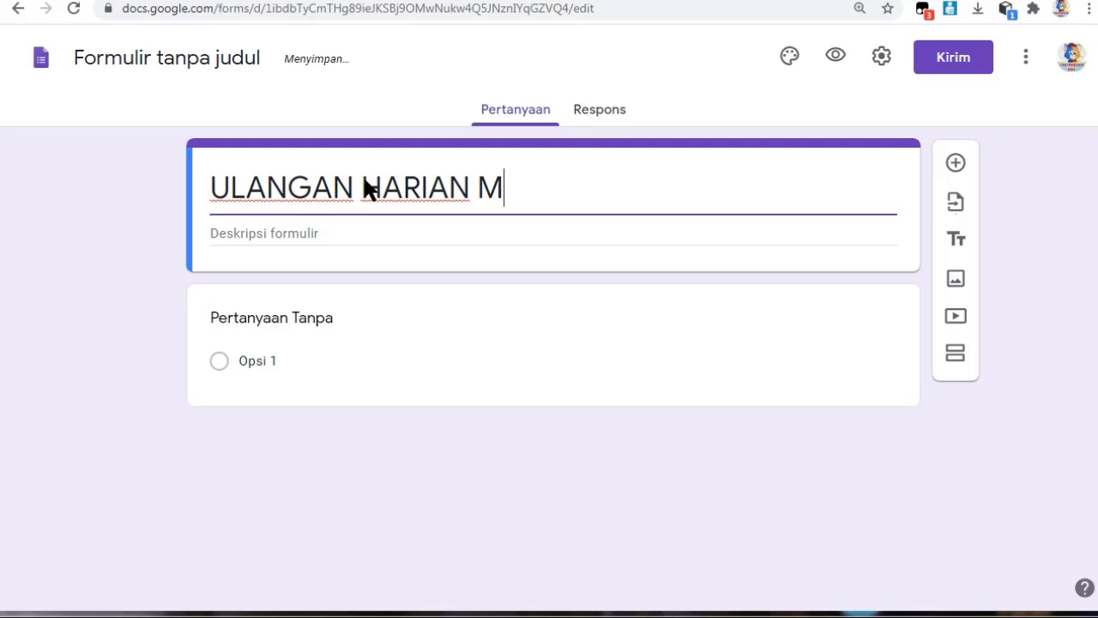
{"action": "type", "text": "ATEMATIKA"}
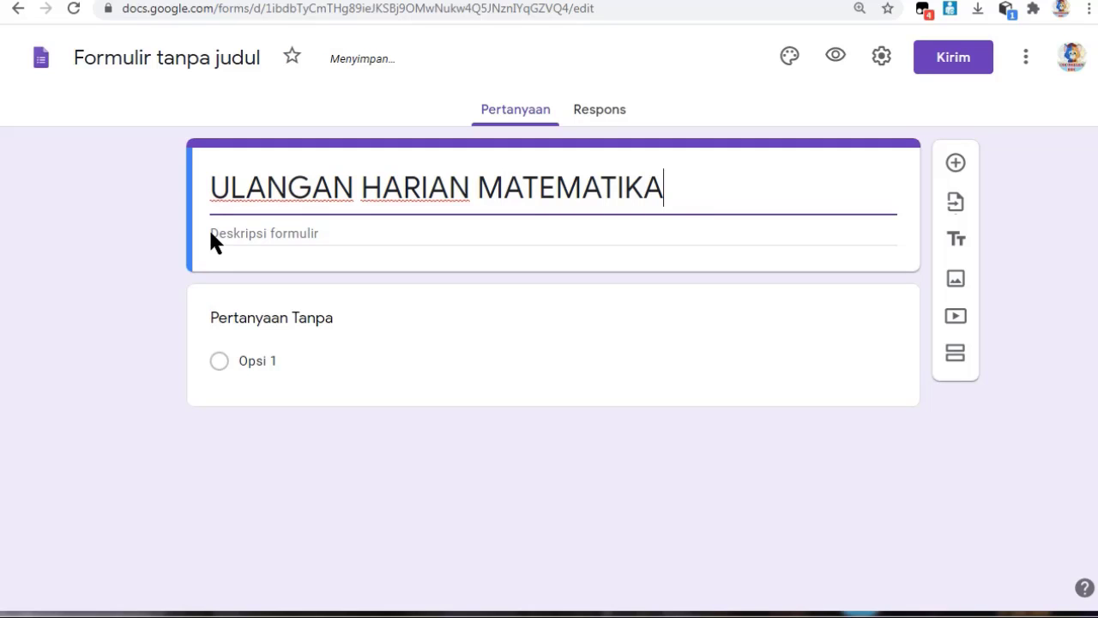
{"action": "left_click", "coordinate": [293, 233]}
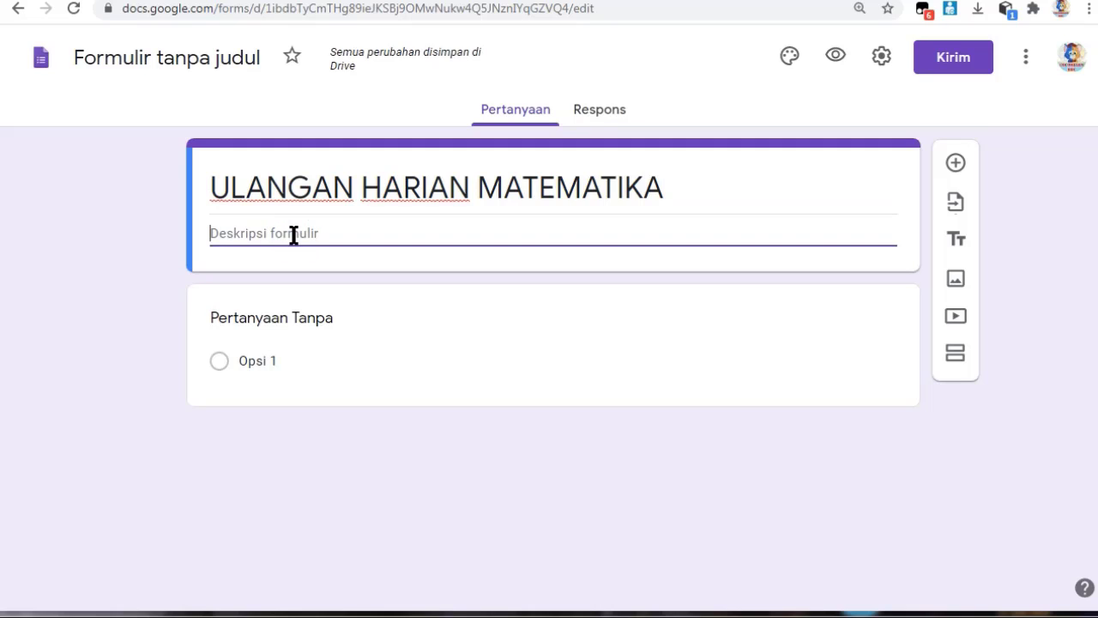
{"action": "type", "text": "Untuk kelas 7 Semester Ganjil Tahun 2020"}
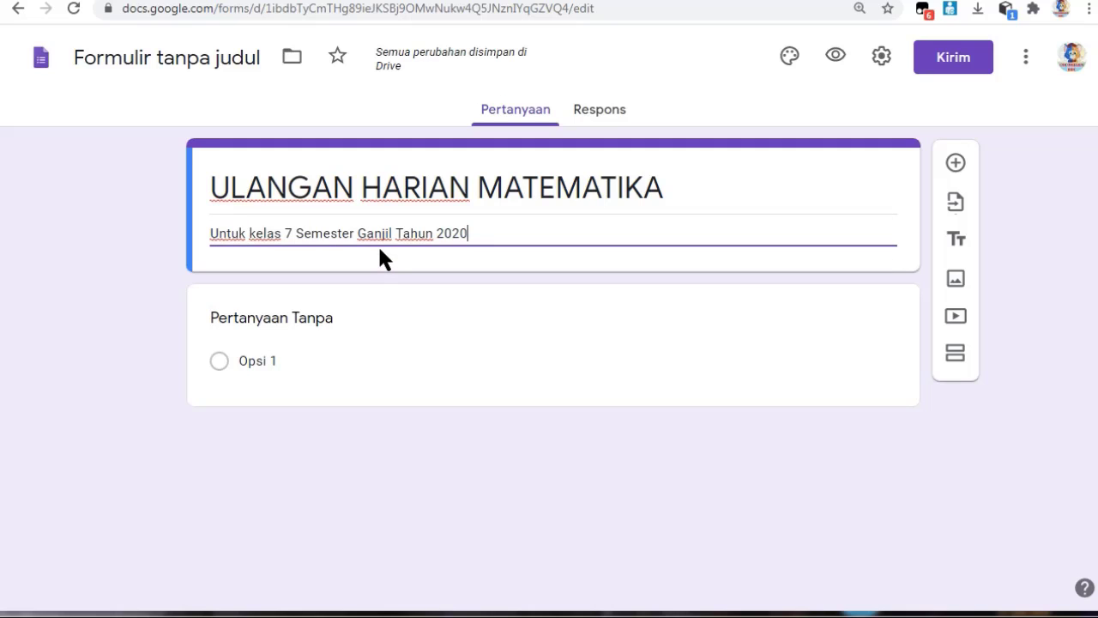
- Replace the first question's placeholder text with "Sebutkan nama lengkap anda"
{"action": "left_click", "coordinate": [269, 316]}
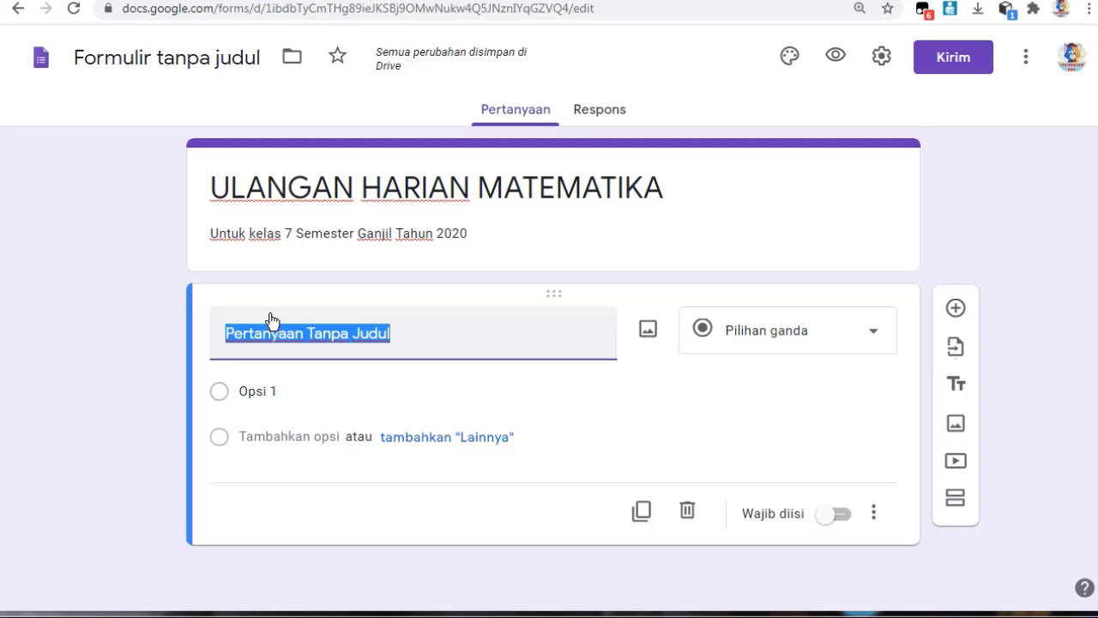
{"action": "type", "text": "Sebutkan nama lengkap"}
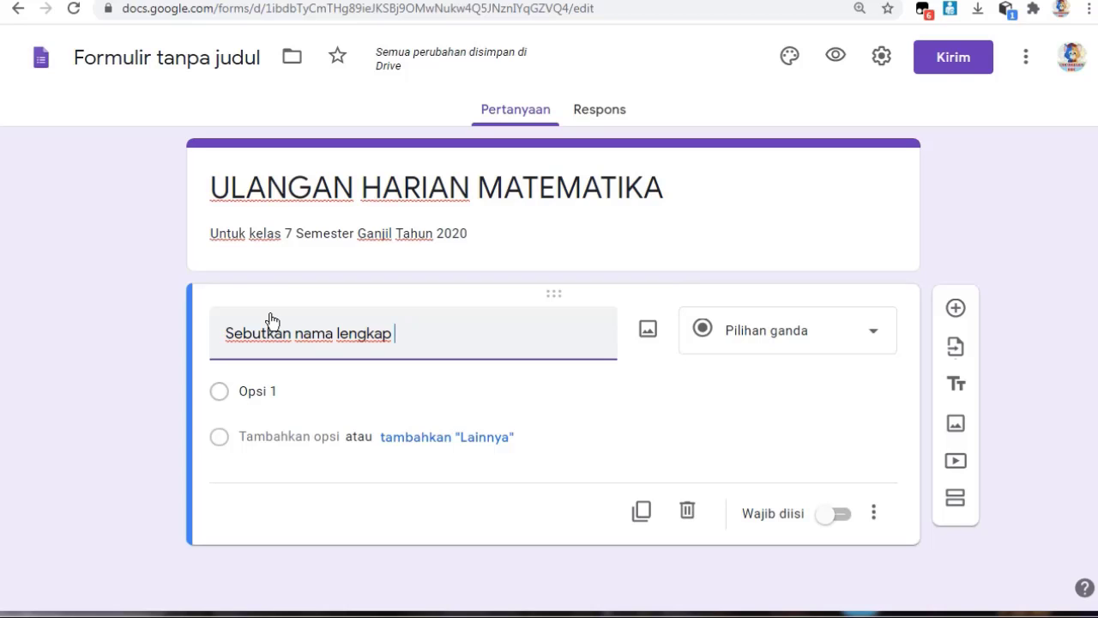
{"action": "type", "text": "and"}
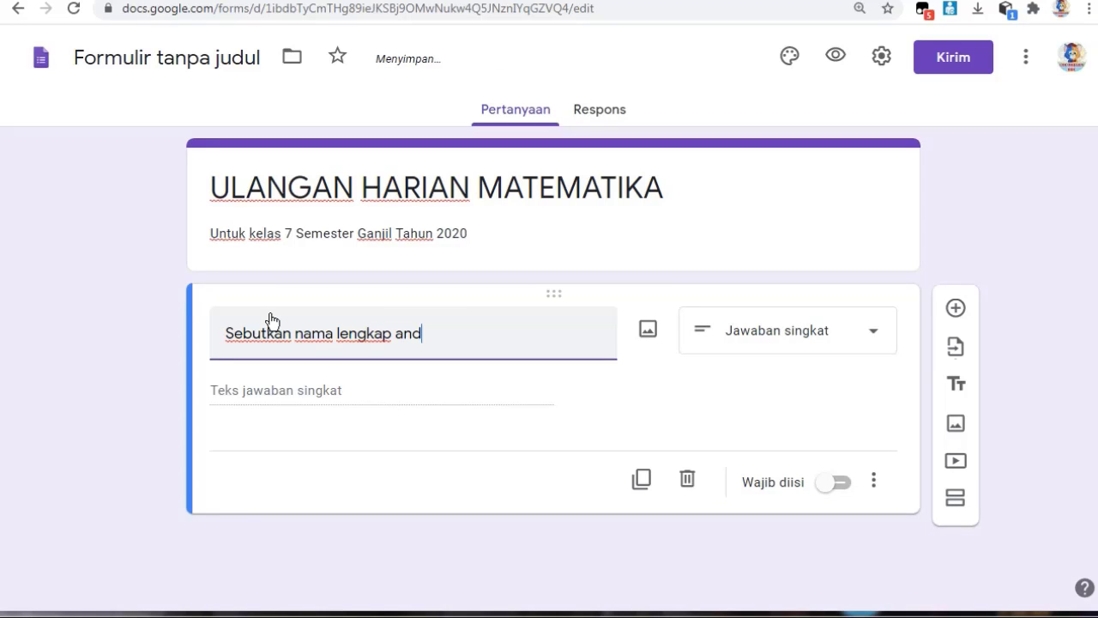
{"action": "type", "text": "a"}
- Use the short answer type (Jawaban singkat) for the full-name question and make it required (Wajib diisi)
{"action": "left_click", "coordinate": [806, 338]}
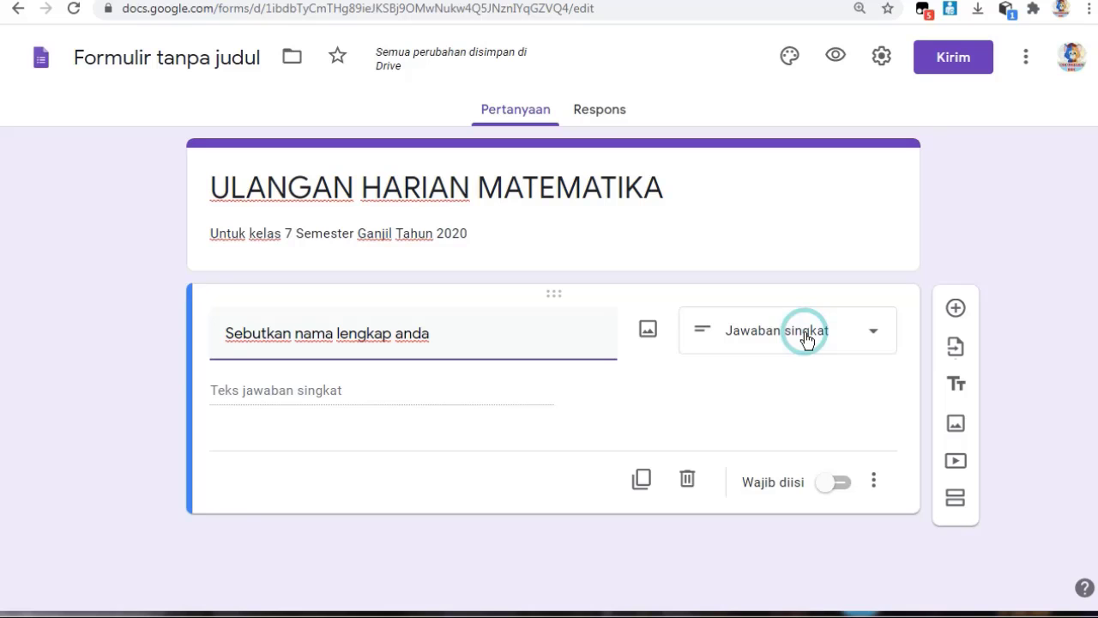
{"action": "left_click", "coordinate": [806, 338]}
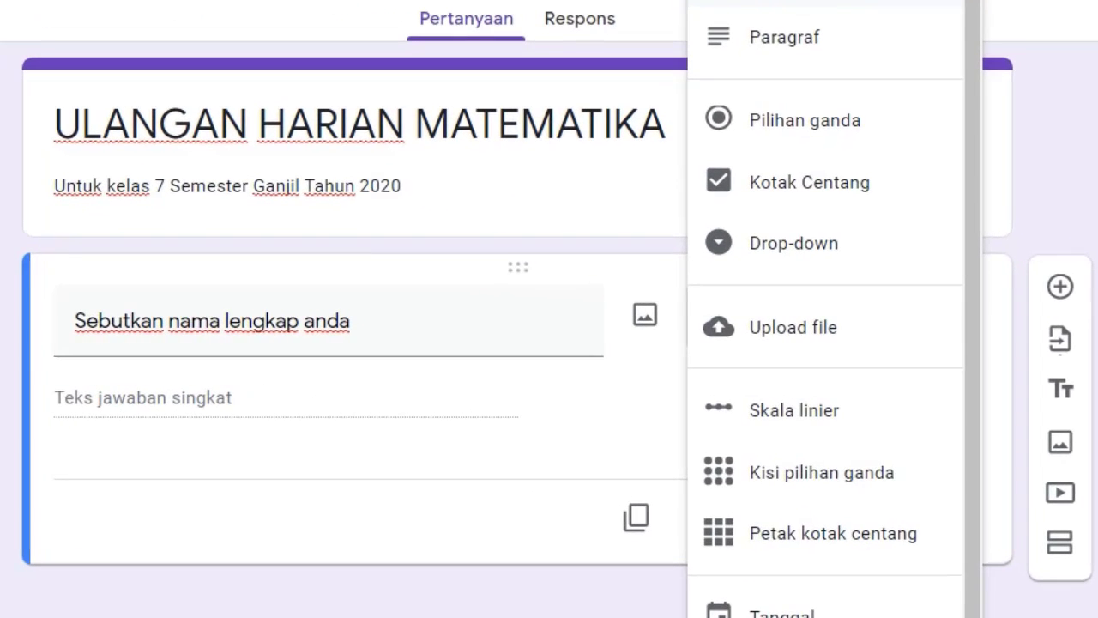
{"action": "left_click", "coordinate": [1005, 201]}
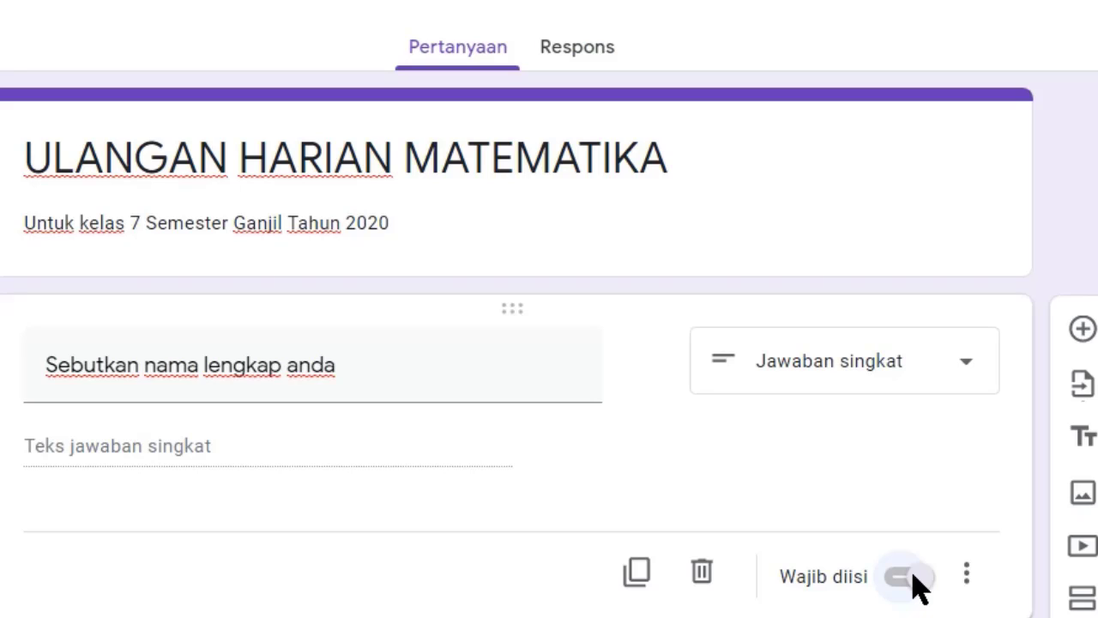
{"action": "left_click", "coordinate": [919, 588]}
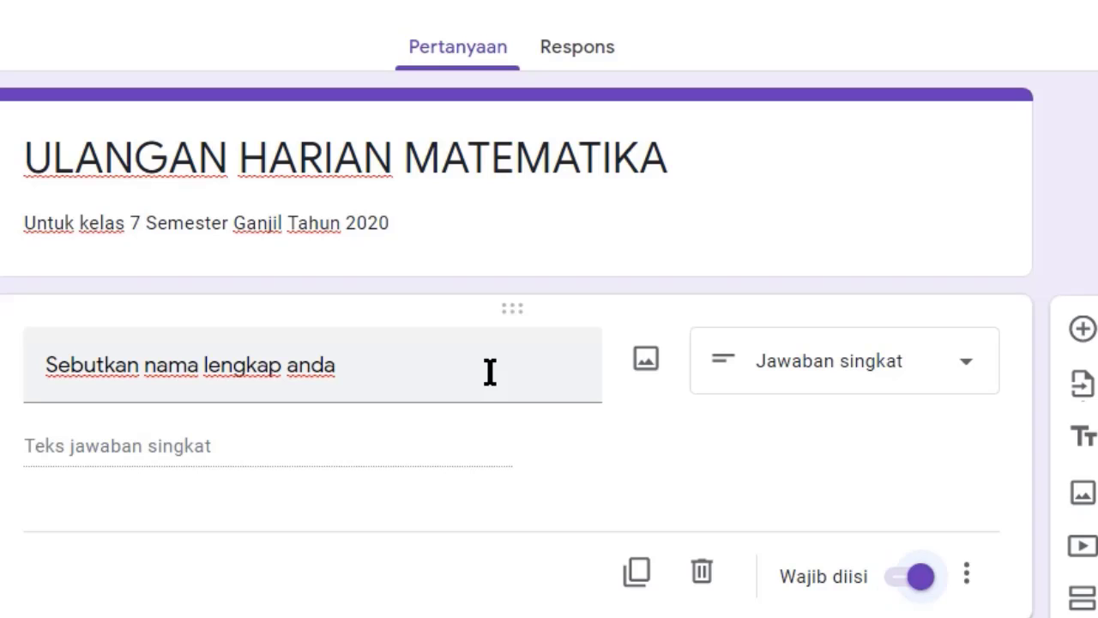
- Add a new question "Kelas berapa?" below the full-name question, using the multiple choice type (Pilihan ganda)
{"action": "left_click", "coordinate": [1083, 330]}
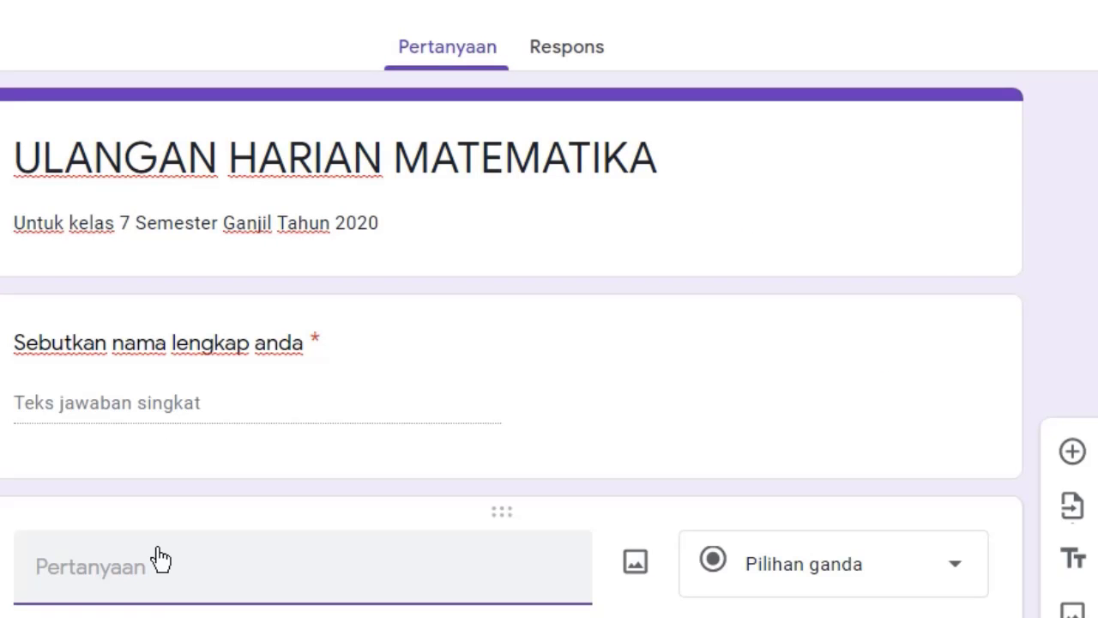
{"action": "type", "text": "Seb"}
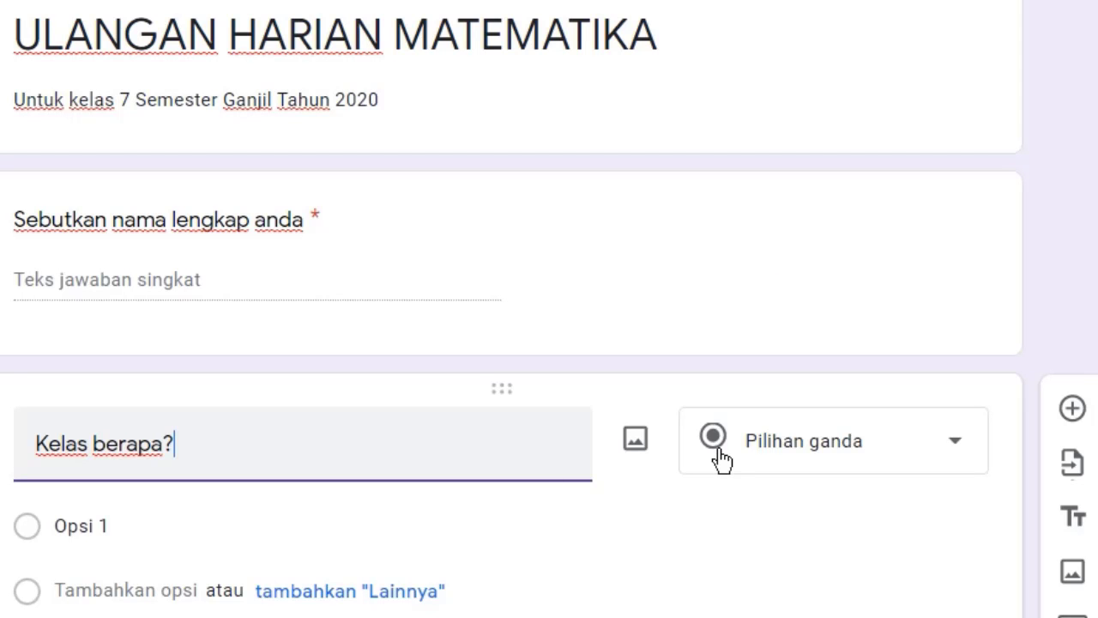
{"action": "left_click", "coordinate": [889, 451]}
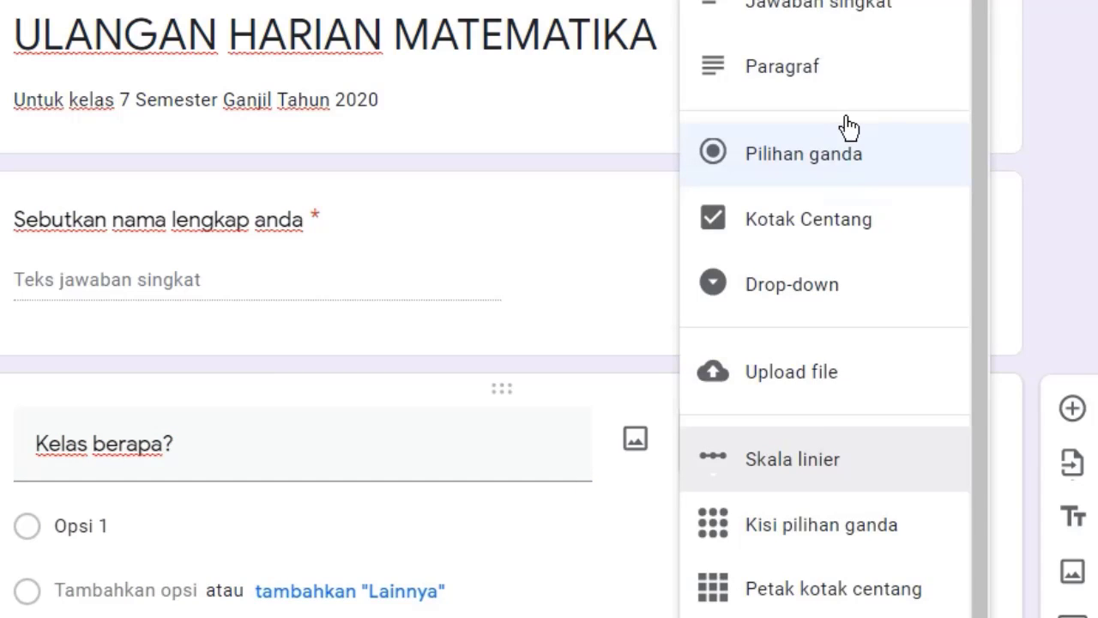
{"action": "left_click", "coordinate": [823, 166]}
- Enter 7a, 7b and 7c as the answer options of the "Kelas berapa?" question
{"action": "left_click", "coordinate": [68, 526]}
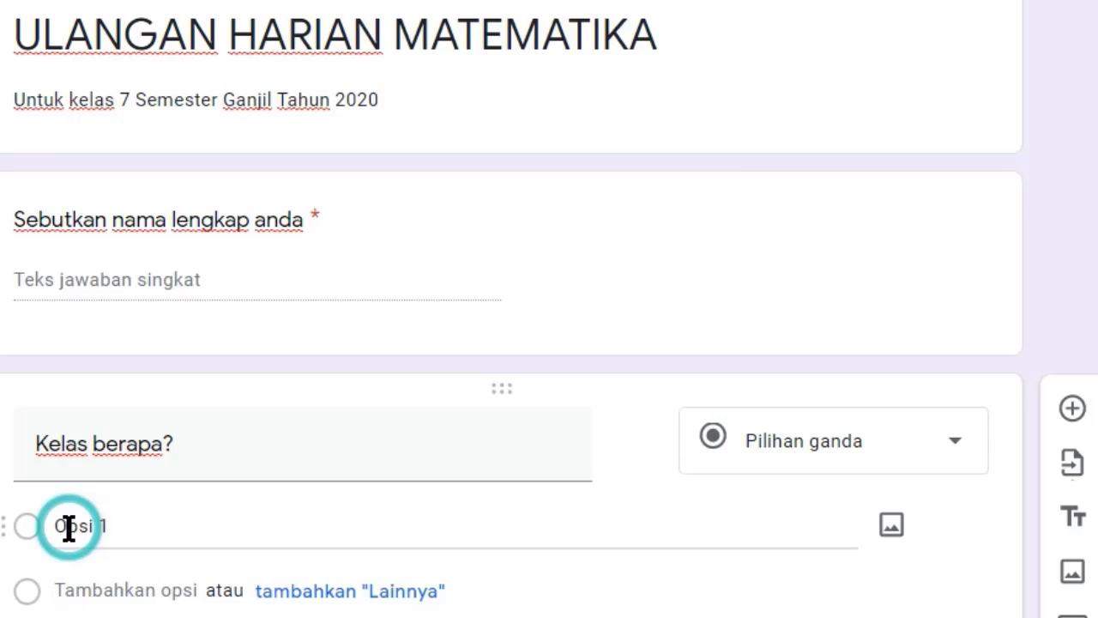
{"action": "type", "text": "7a"}
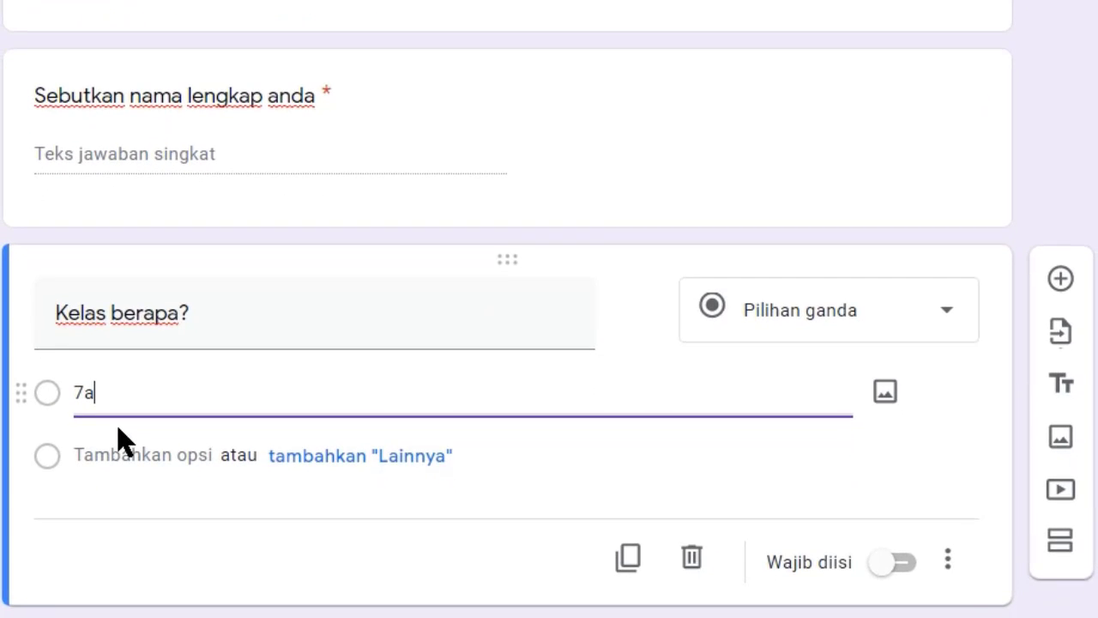
{"action": "left_click", "coordinate": [129, 455]}
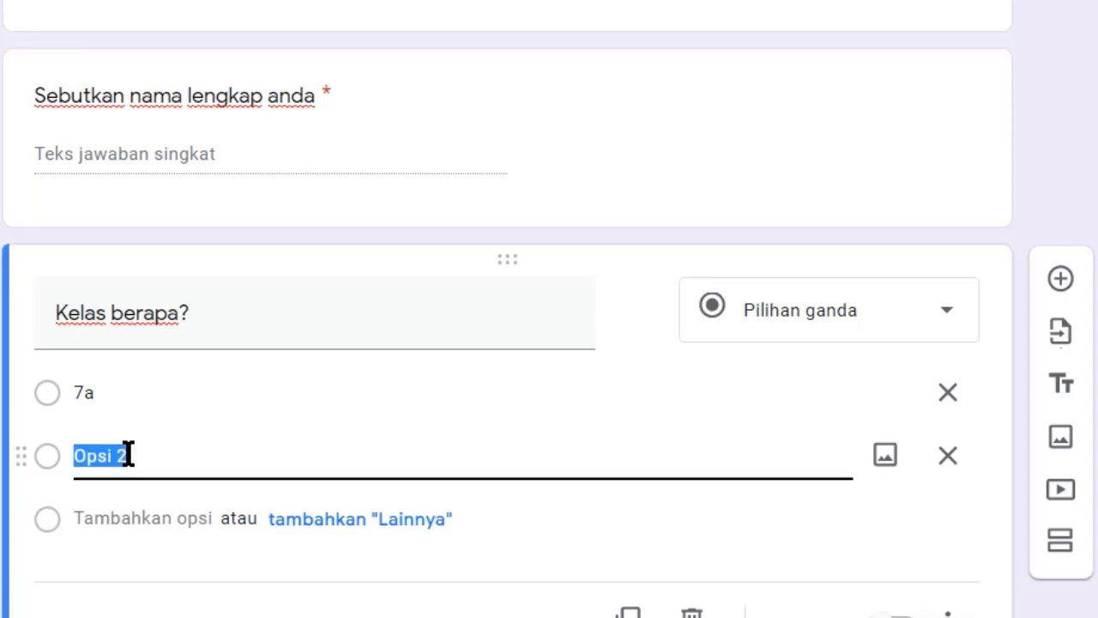
{"action": "type", "text": "7b"}
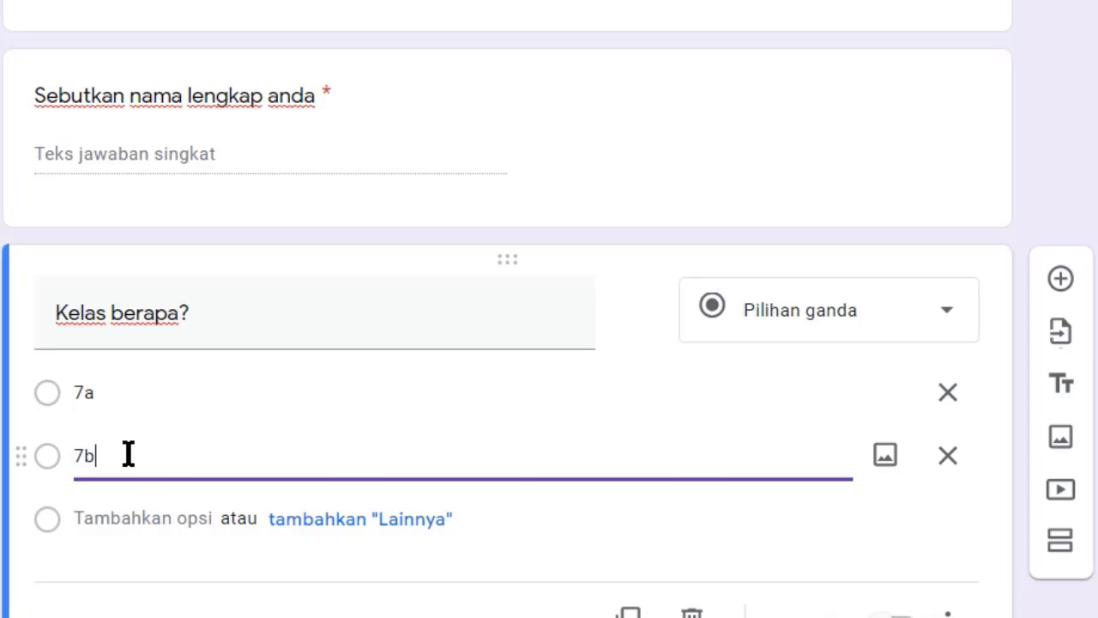
{"action": "left_click", "coordinate": [160, 518]}
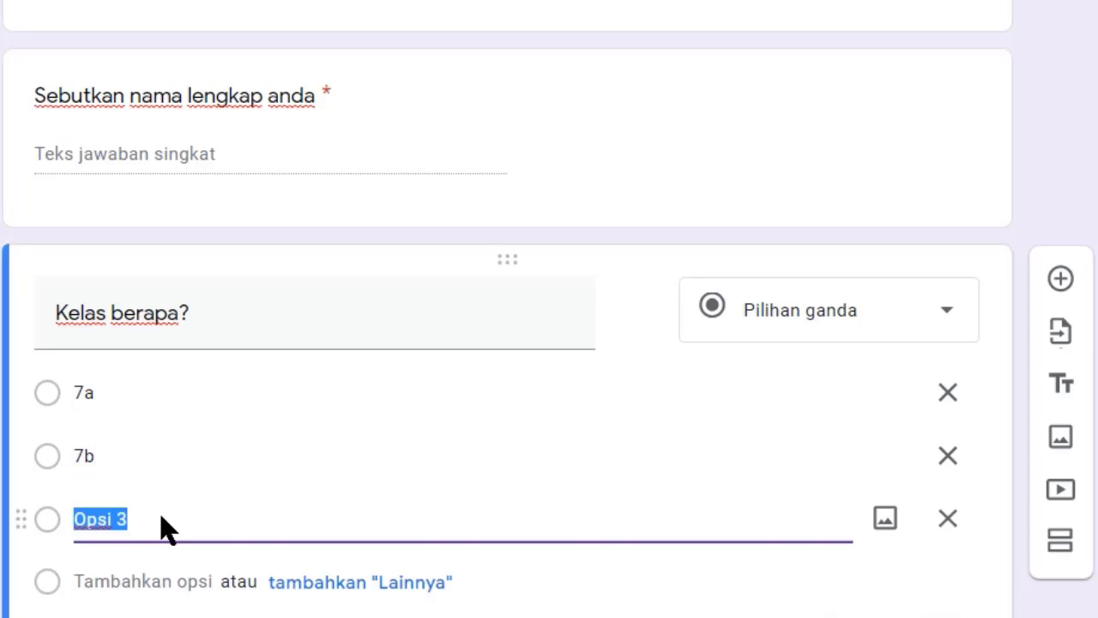
{"action": "type", "text": "7"}
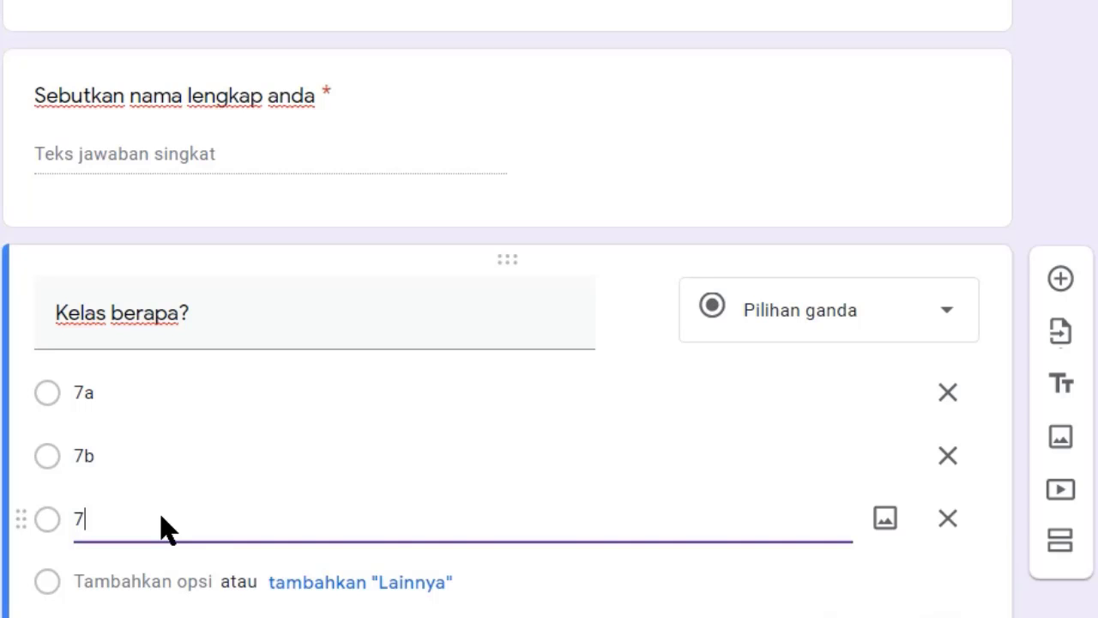
{"action": "type", "text": "c"}
- Make the "Kelas berapa?" question required (Wajib diisi)
{"action": "scroll", "coordinate": [387, 337], "scroll_direction": "down", "scroll_amount": 2}
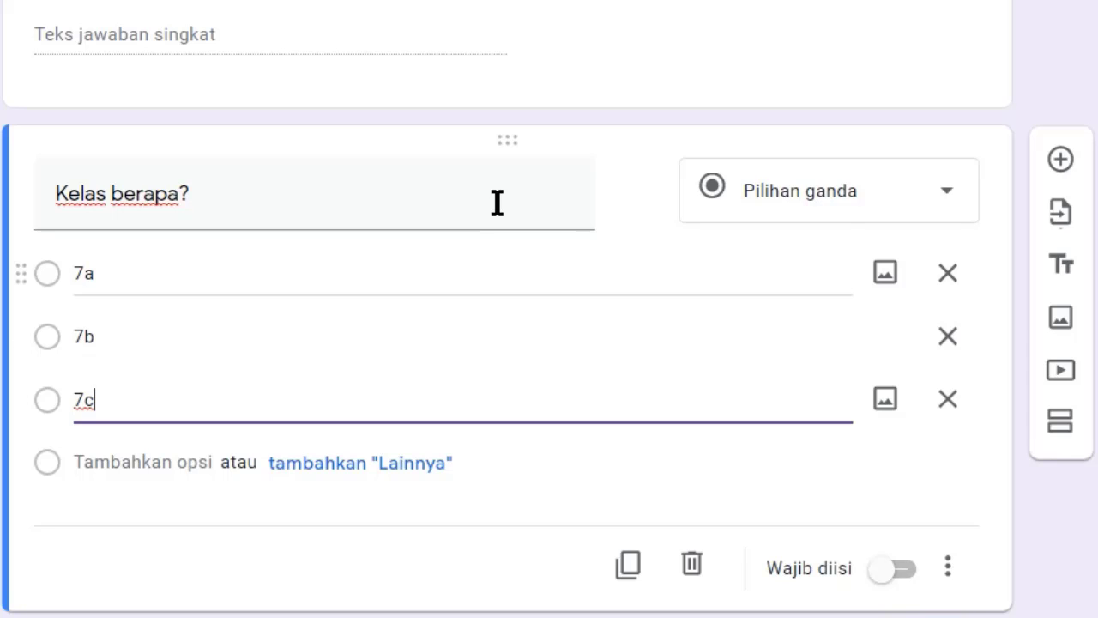
{"action": "scroll", "coordinate": [893, 510], "scroll_direction": "down", "scroll_amount": 1}
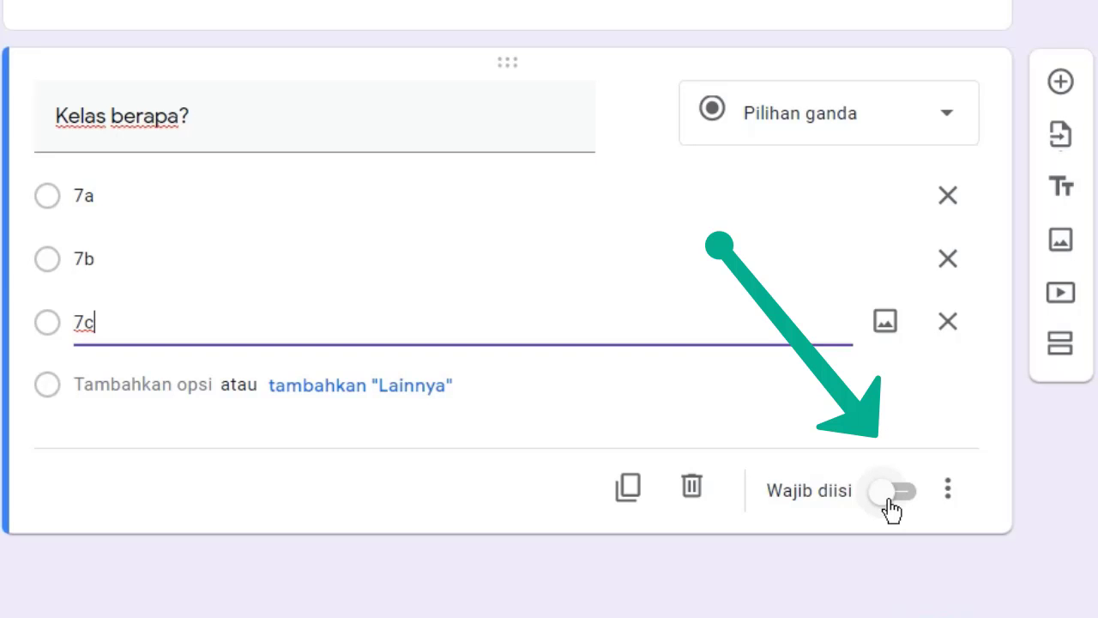
{"action": "left_click", "coordinate": [891, 506]}
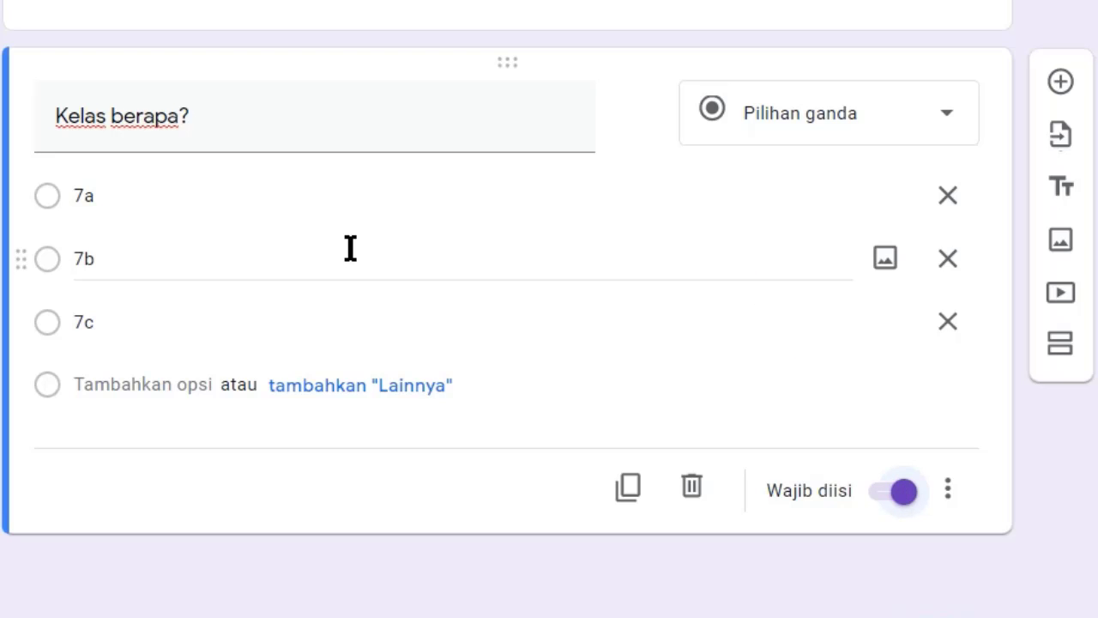
- Add a third question "Sebutkan nomor absen siswa?" with the short answer type (Jawaban singkat)
{"action": "left_click", "coordinate": [1062, 82]}
{"action": "type", "text": "S"}
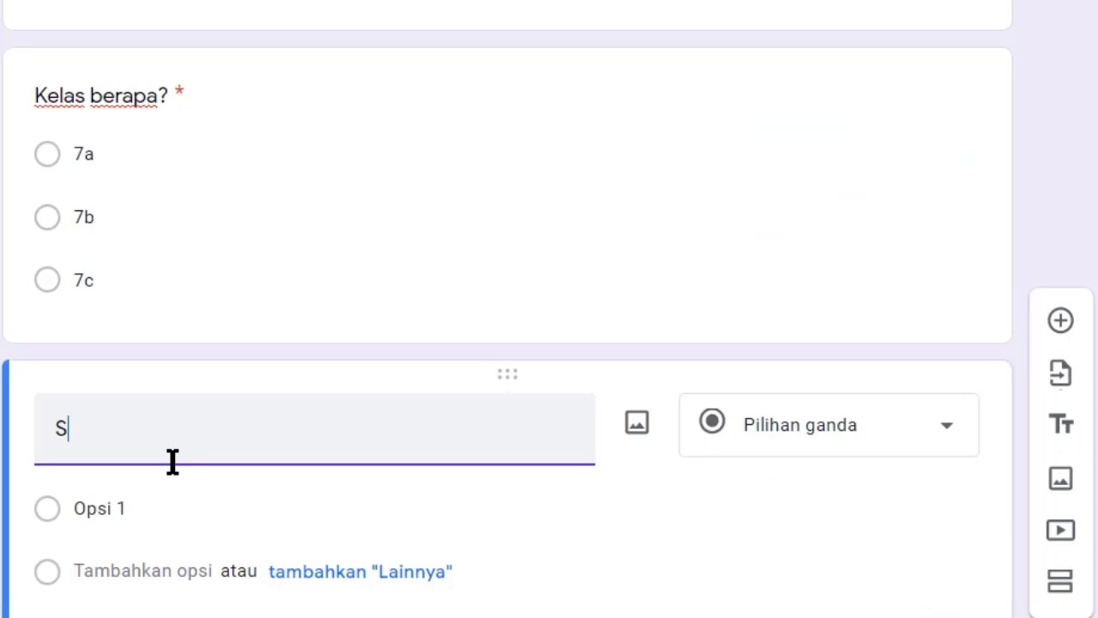
{"action": "type", "text": "ebutkan nomor absen siswa?"}
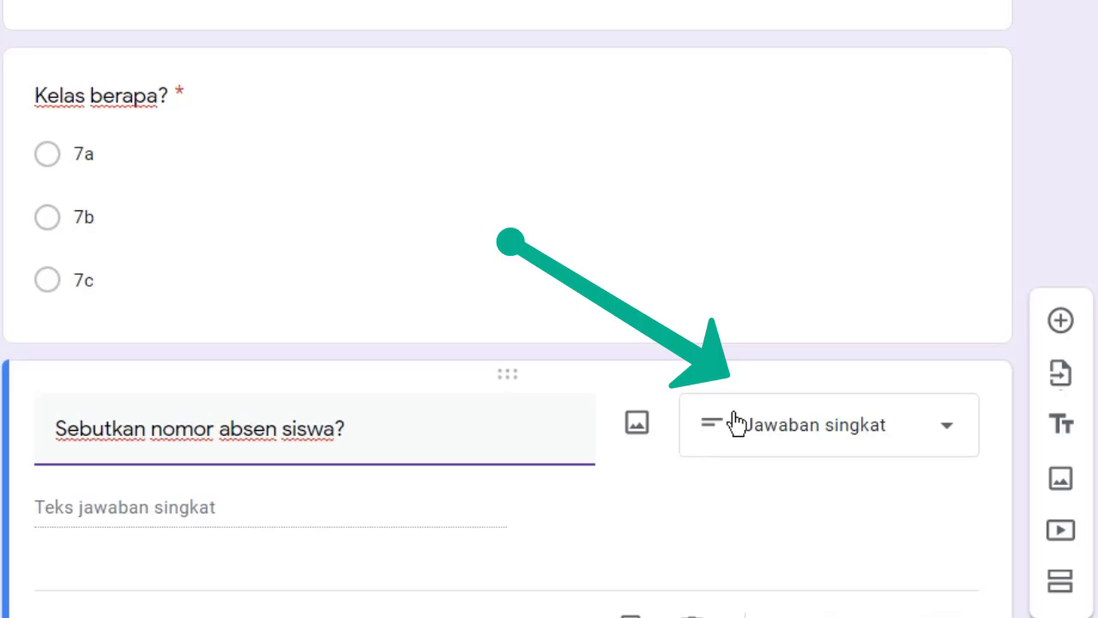
{"action": "left_click", "coordinate": [858, 424]}
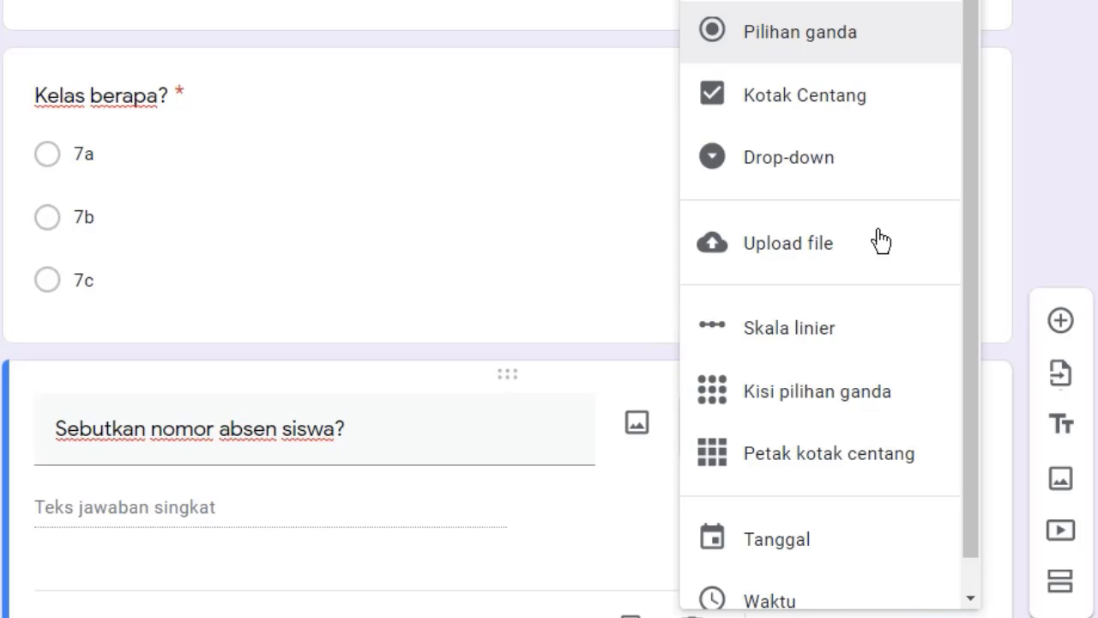
{"action": "left_click", "coordinate": [18, 389]}
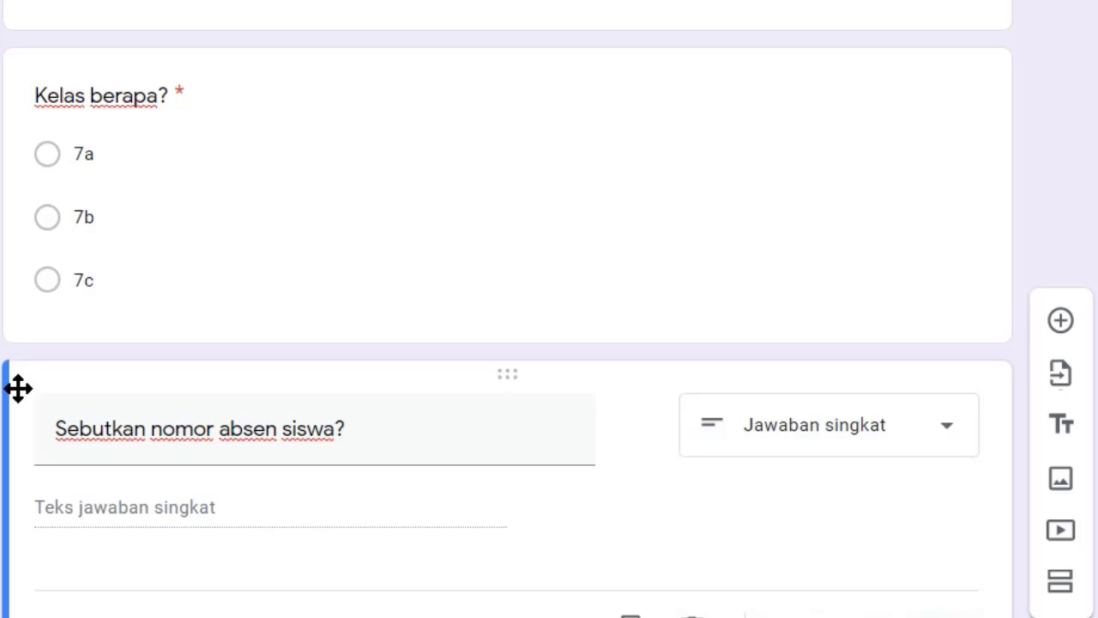
- Review the identity questions and add a new section after the attendance-number question
{"action": "scroll", "coordinate": [25, 399], "scroll_direction": "down", "scroll_amount": 2}
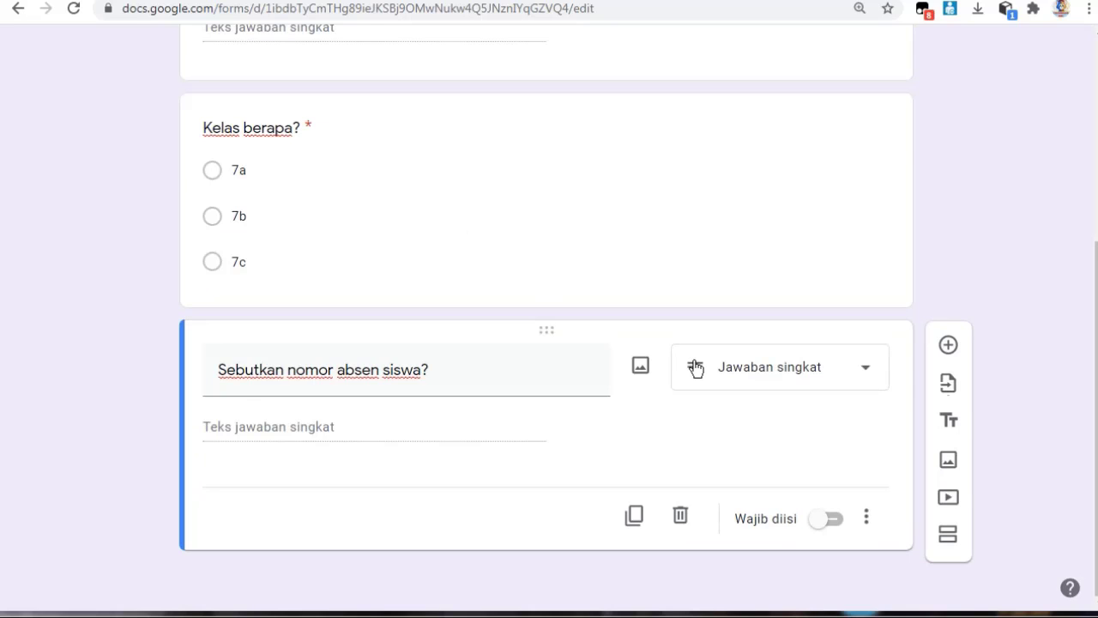
{"action": "scroll", "coordinate": [360, 172], "scroll_direction": "up", "scroll_amount": 1}
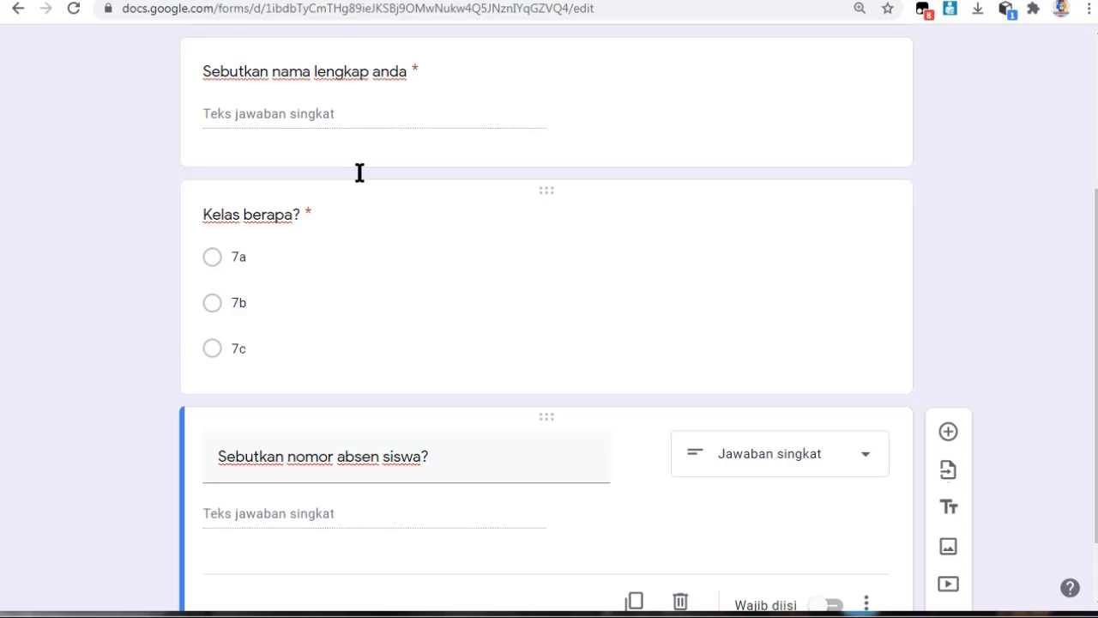
{"action": "scroll", "coordinate": [446, 384], "scroll_direction": "up", "scroll_amount": 2}
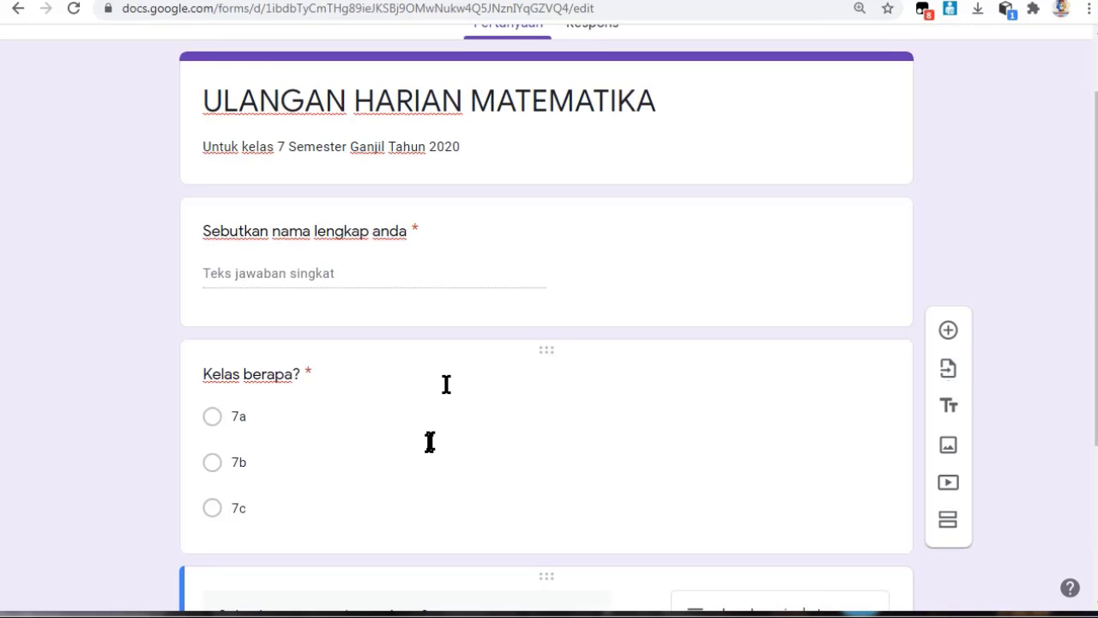
{"action": "scroll", "coordinate": [430, 441], "scroll_direction": "down", "scroll_amount": 3}
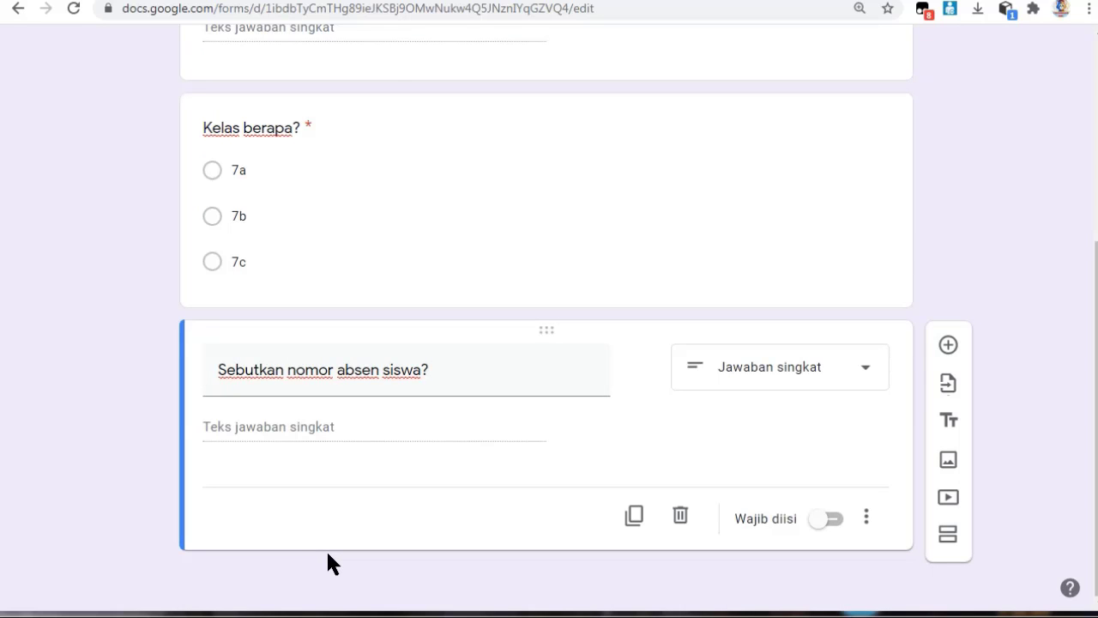
{"action": "scroll", "coordinate": [192, 167], "scroll_direction": "up", "scroll_amount": 4}
{"action": "scroll", "coordinate": [232, 242], "scroll_direction": "down", "scroll_amount": 3}
{"action": "scroll", "coordinate": [257, 300], "scroll_direction": "down", "scroll_amount": 1}
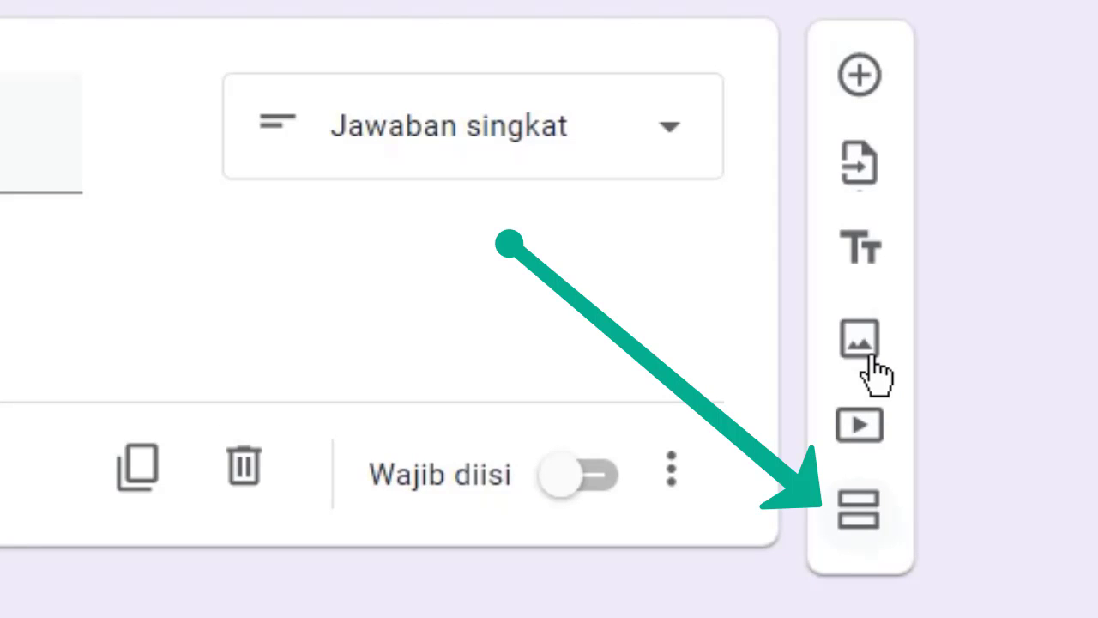
{"action": "left_click", "coordinate": [853, 520]}
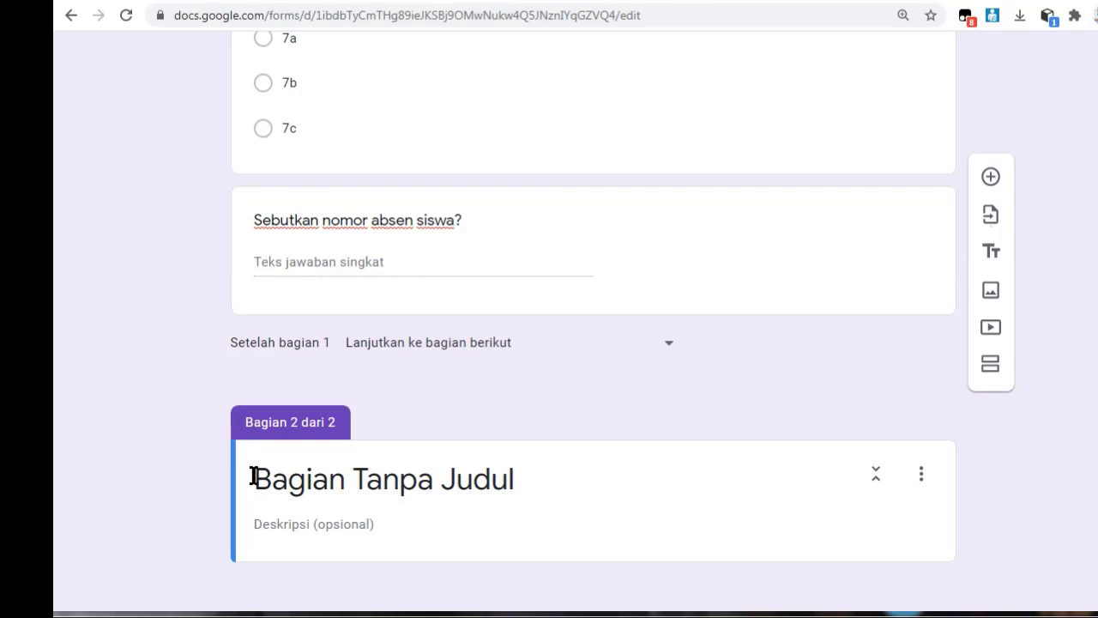
- Title the second section "SOAL ULANGAN HARIAN MATEMATIKA"
{"action": "scroll", "coordinate": [398, 270], "scroll_direction": "up", "scroll_amount": 6}
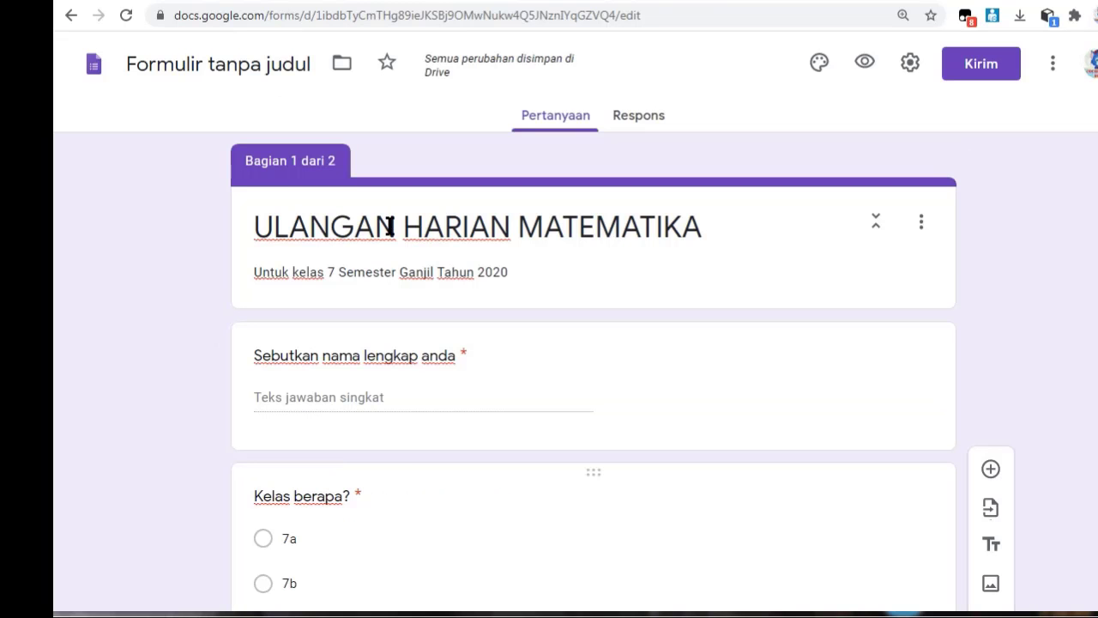
{"action": "scroll", "coordinate": [391, 226], "scroll_direction": "down", "scroll_amount": 6}
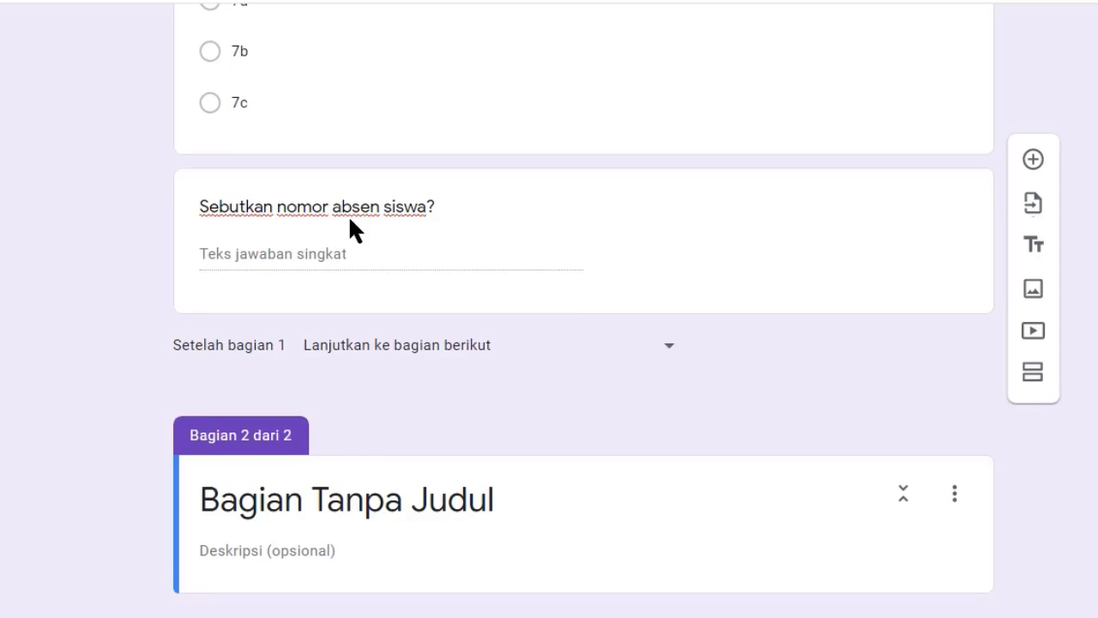
{"action": "scroll", "coordinate": [349, 214], "scroll_direction": "up", "scroll_amount": 7}
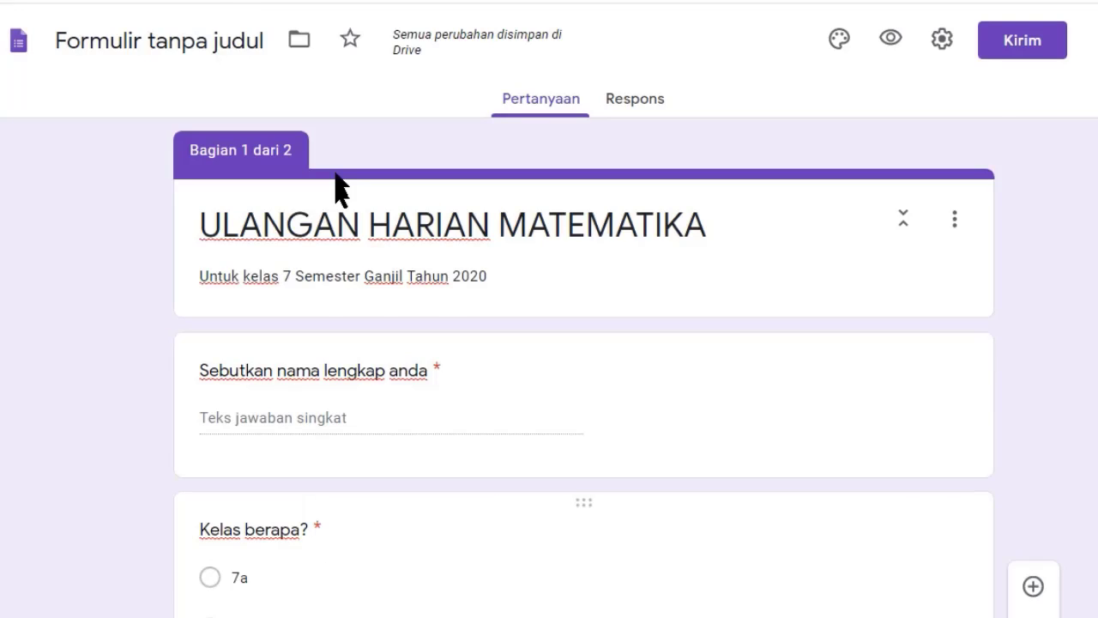
{"action": "scroll", "coordinate": [335, 181], "scroll_direction": "down", "scroll_amount": 7}
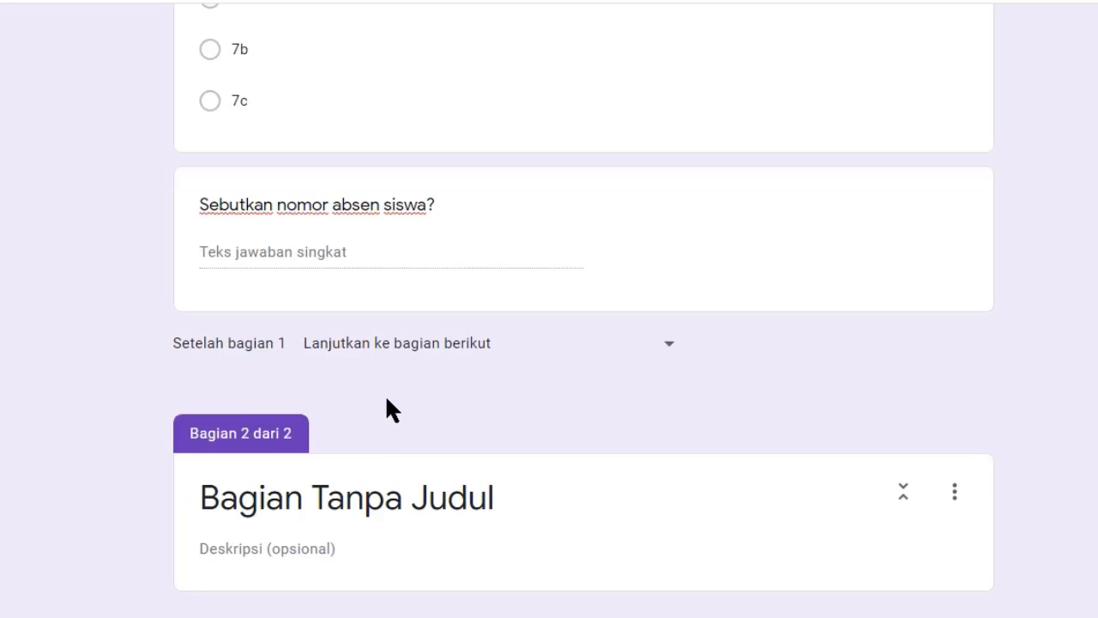
{"action": "left_click", "coordinate": [352, 493]}
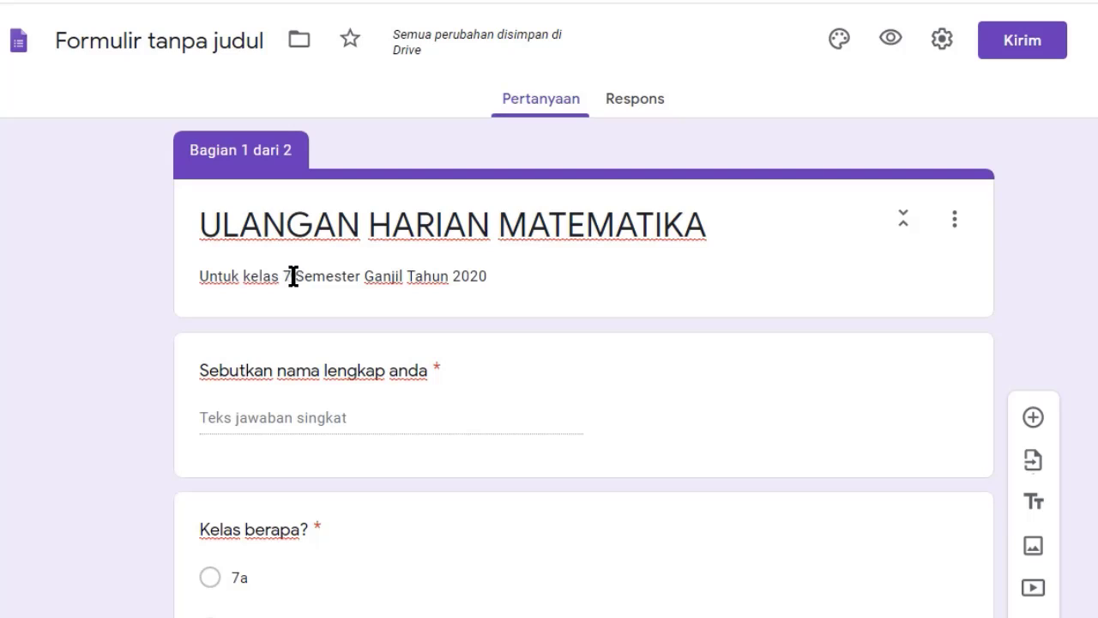
- Copy the form description "Untuk kelas 7 Semester Ganjil Tahun 2020" from the first section into the second section's description
{"action": "triple_click", "coordinate": [294, 275]}
{"action": "scroll", "coordinate": [306, 507], "scroll_direction": "down", "scroll_amount": 6}
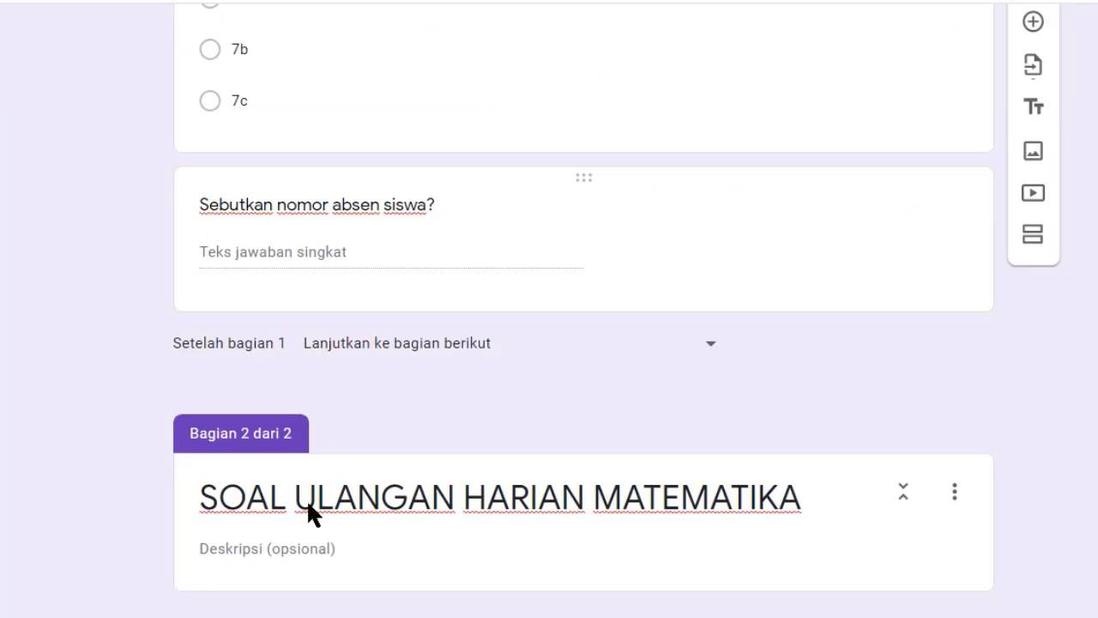
{"action": "left_click", "coordinate": [275, 548]}
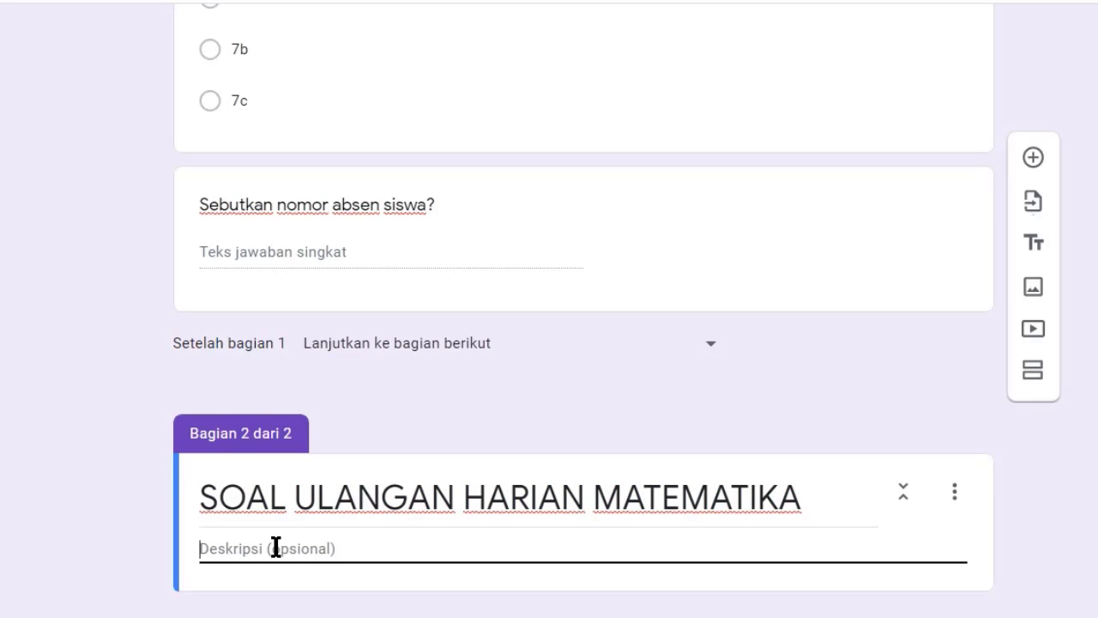
{"action": "scroll", "coordinate": [276, 548], "scroll_direction": "up", "scroll_amount": 6}
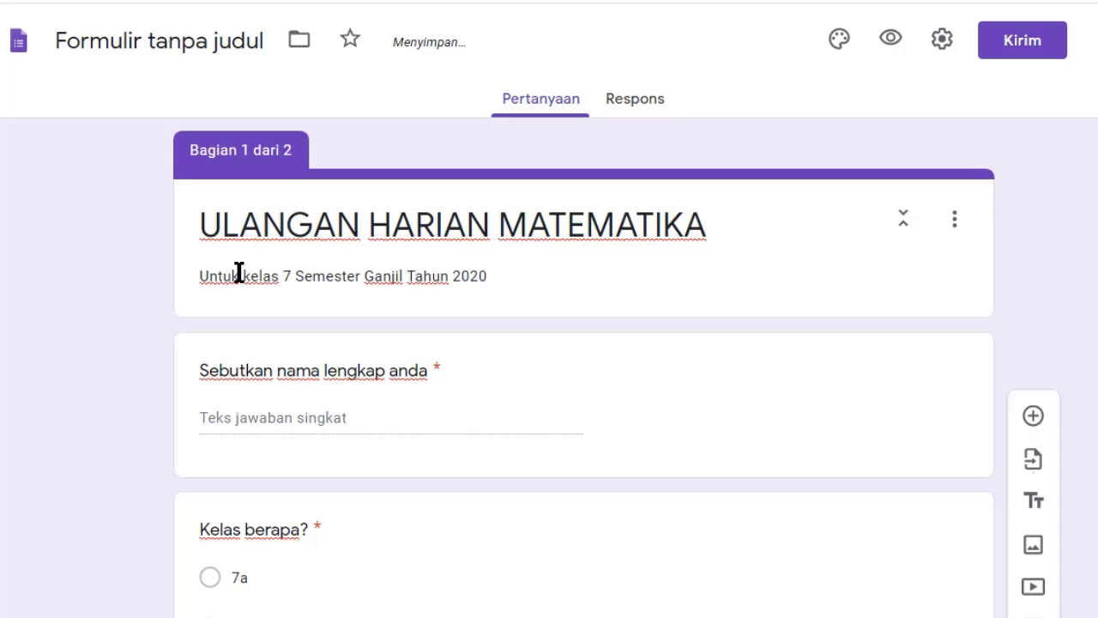
{"action": "triple_click", "coordinate": [297, 276]}
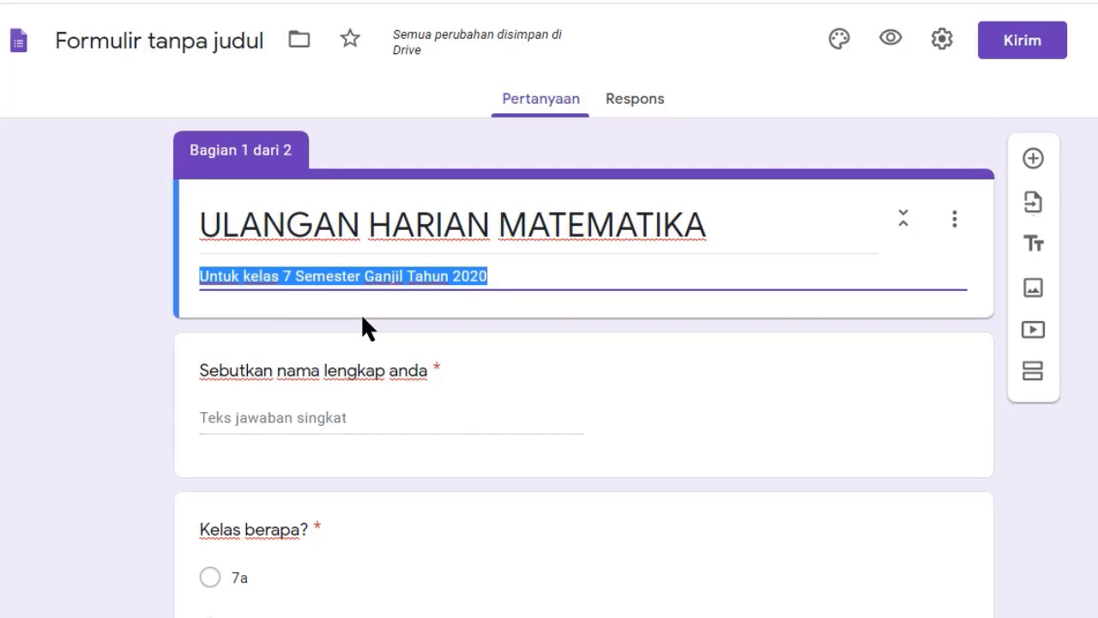
{"action": "scroll", "coordinate": [363, 326], "scroll_direction": "down", "scroll_amount": 7}
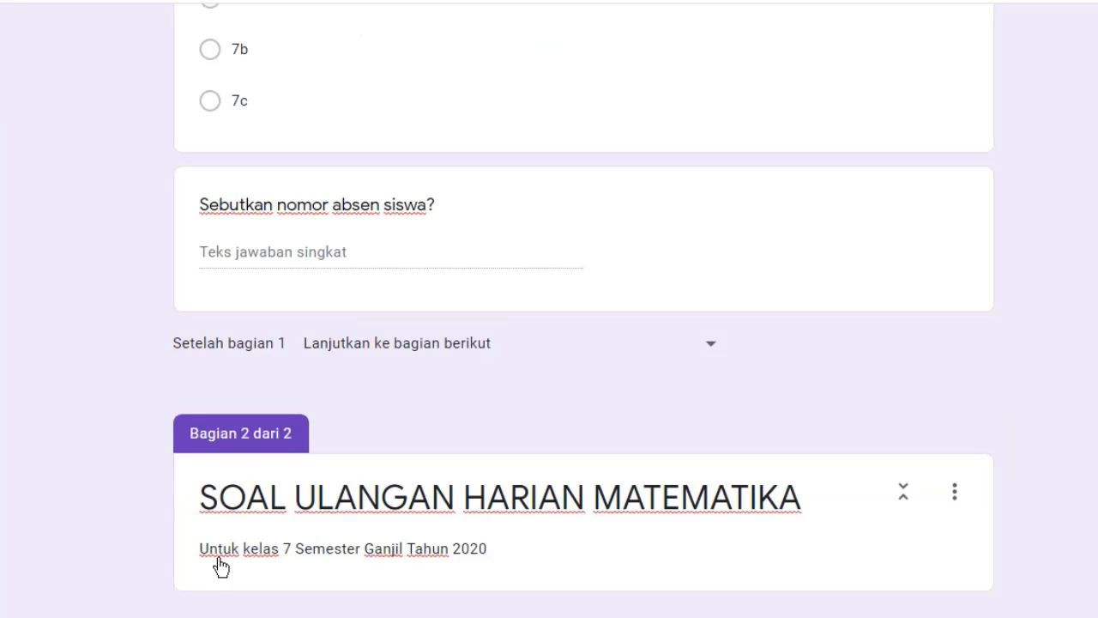
{"action": "triple_click", "coordinate": [228, 548]}
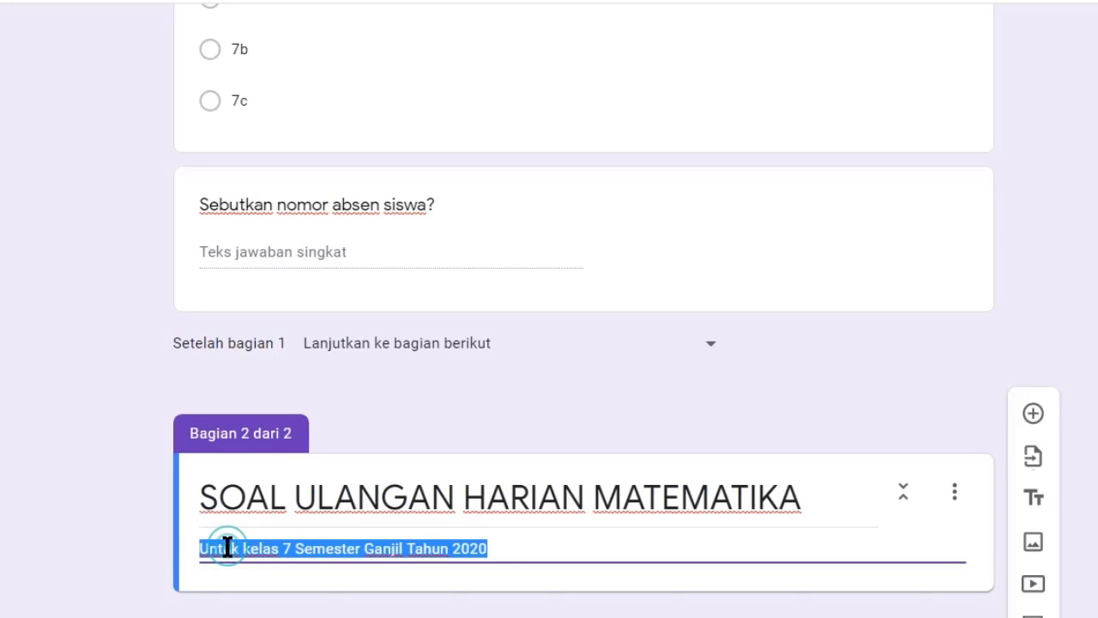
{"action": "left_click", "coordinate": [227, 547]}
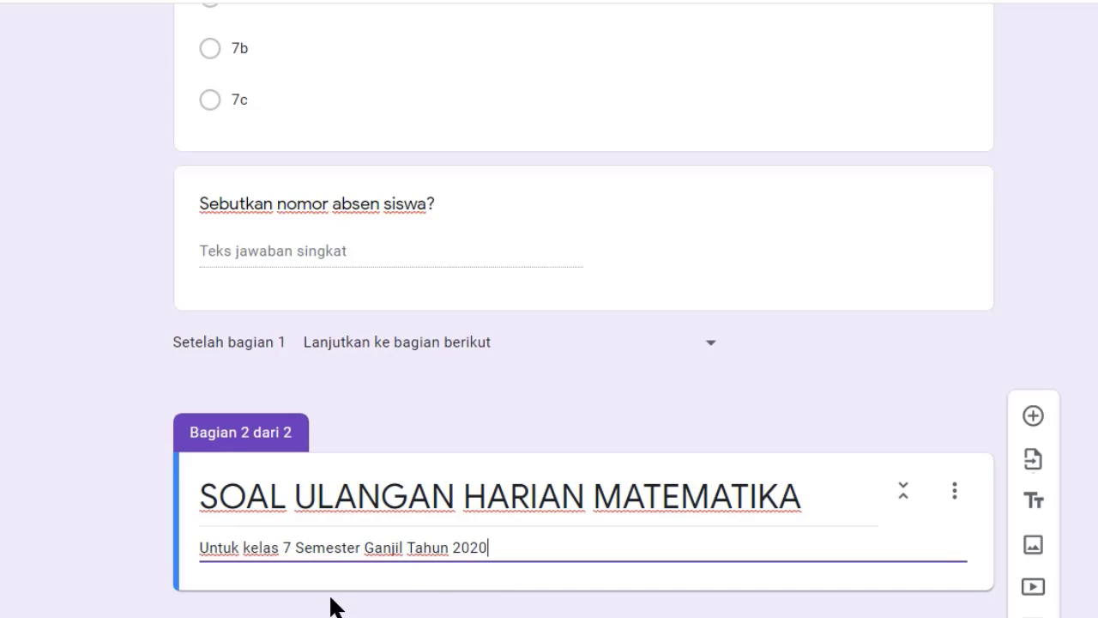
- Add an empty question to the second section and open the general form settings (Umum)
{"action": "left_click", "coordinate": [1034, 418]}
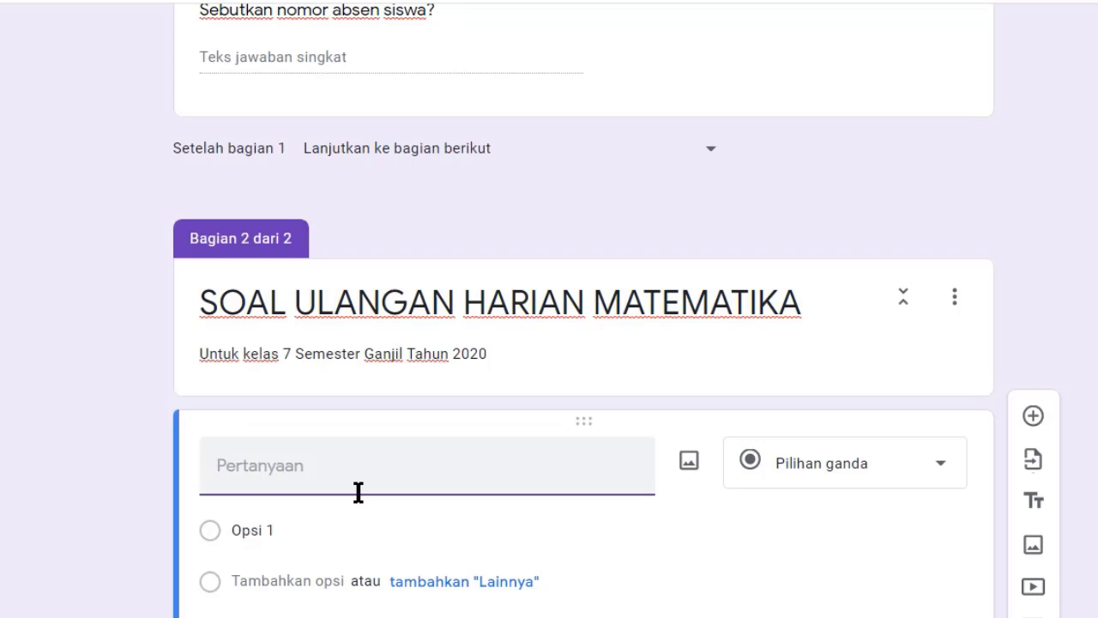
{"action": "scroll", "coordinate": [359, 492], "scroll_direction": "up", "scroll_amount": 10}
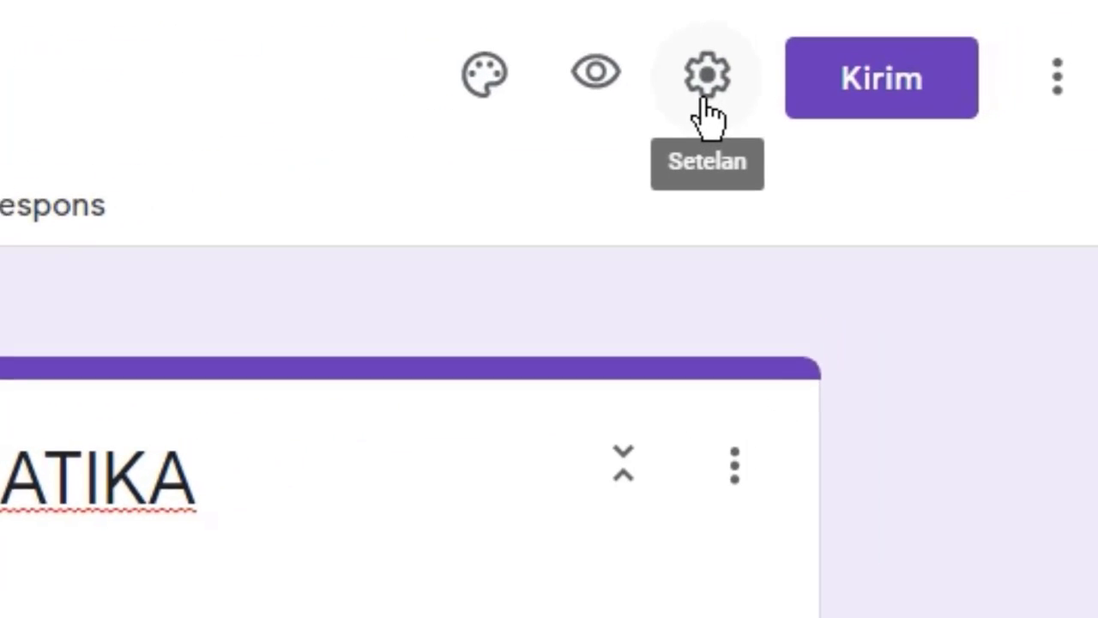
{"action": "left_click", "coordinate": [684, 103]}
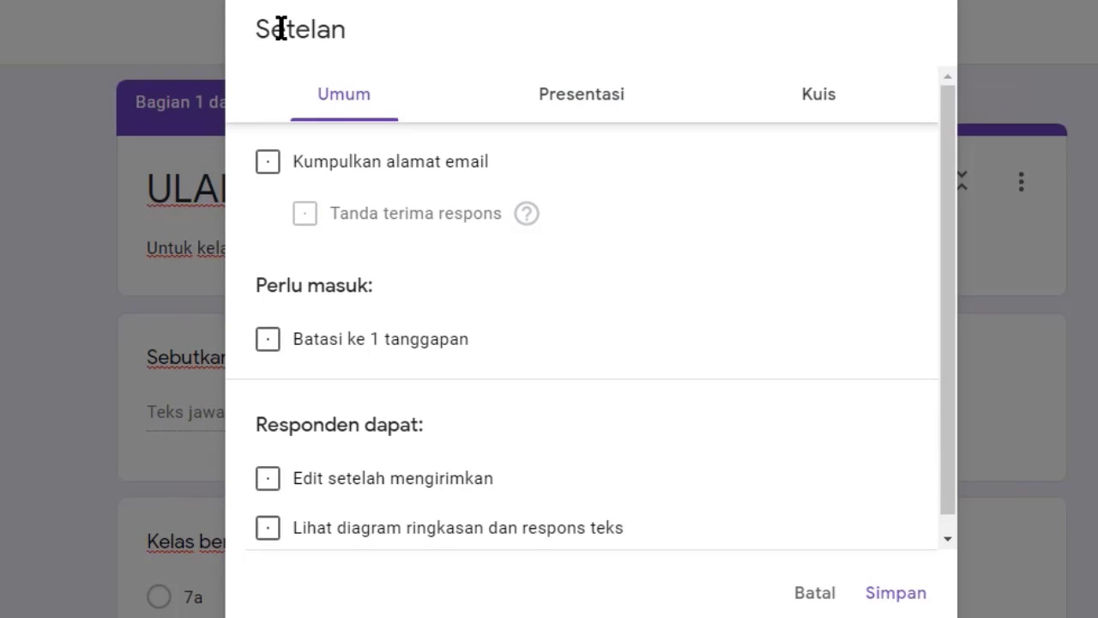
{"action": "left_click", "coordinate": [345, 109]}
- Turn off the link for submitting another response and set the confirmation message to "Terimakasih sudah menyelesaikan soal ulangan ini dengan jujur dan tangunggjawab"
{"action": "left_click", "coordinate": [594, 102]}
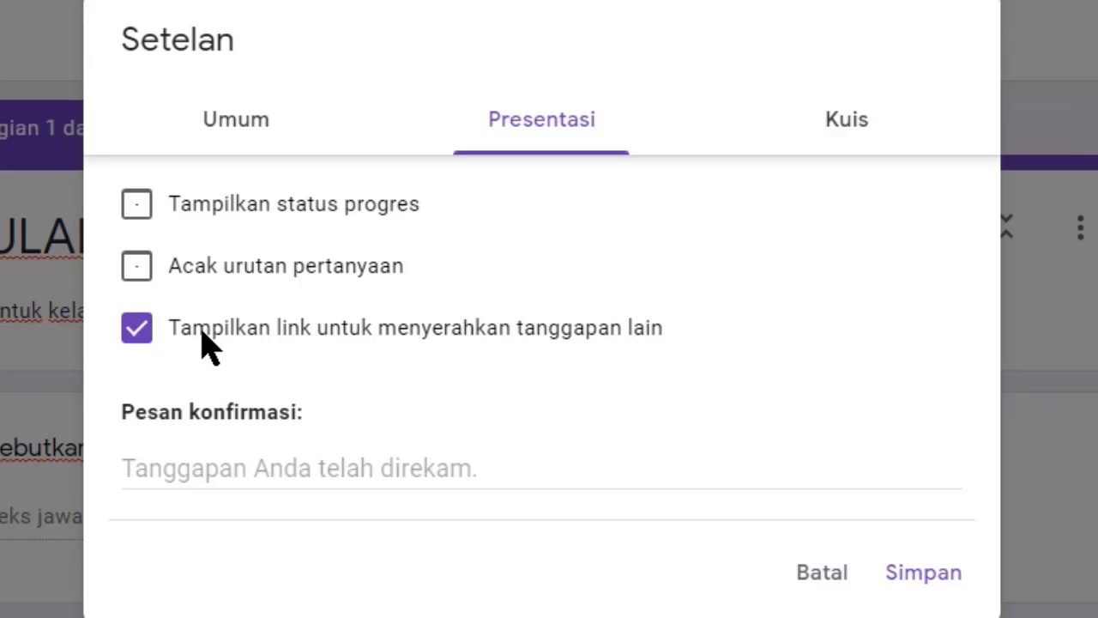
{"action": "left_click", "coordinate": [135, 343]}
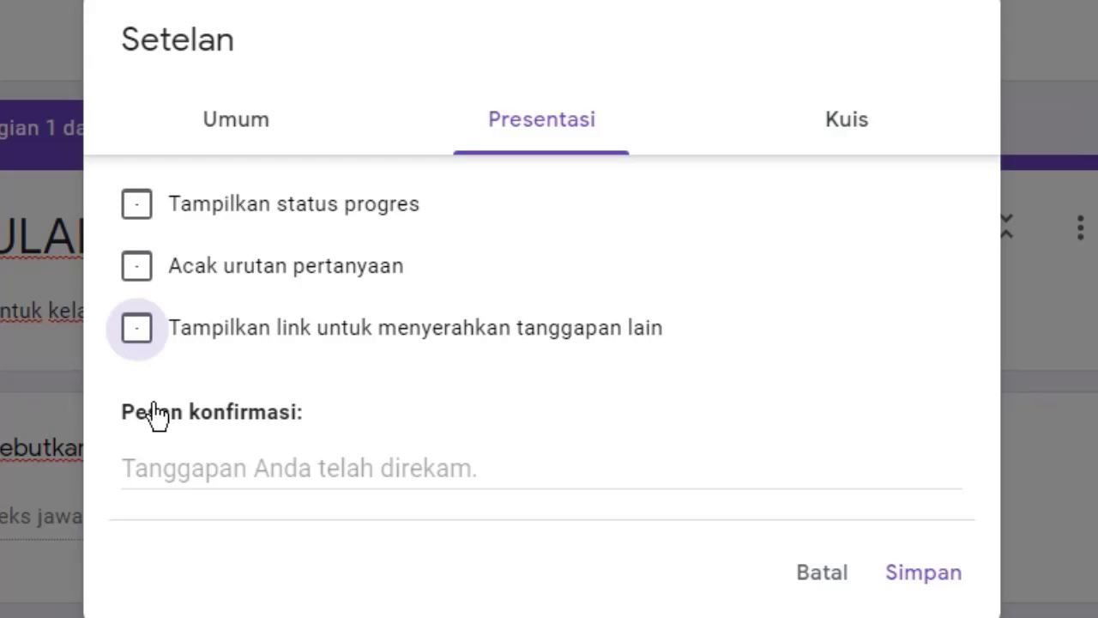
{"action": "left_click", "coordinate": [279, 463]}
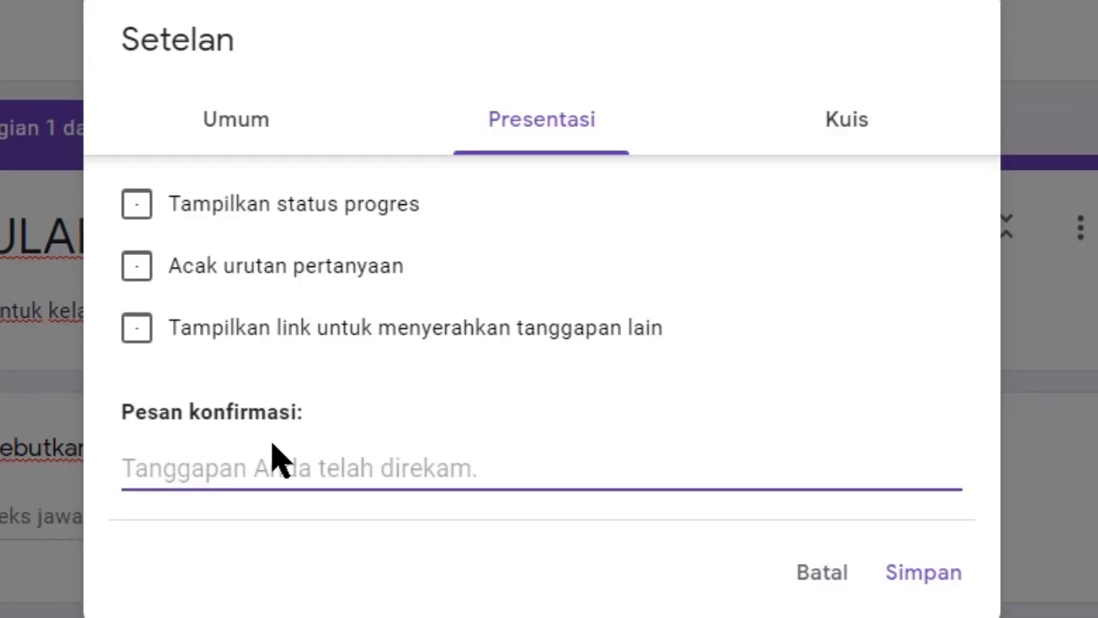
{"action": "type", "text": "Ter"}
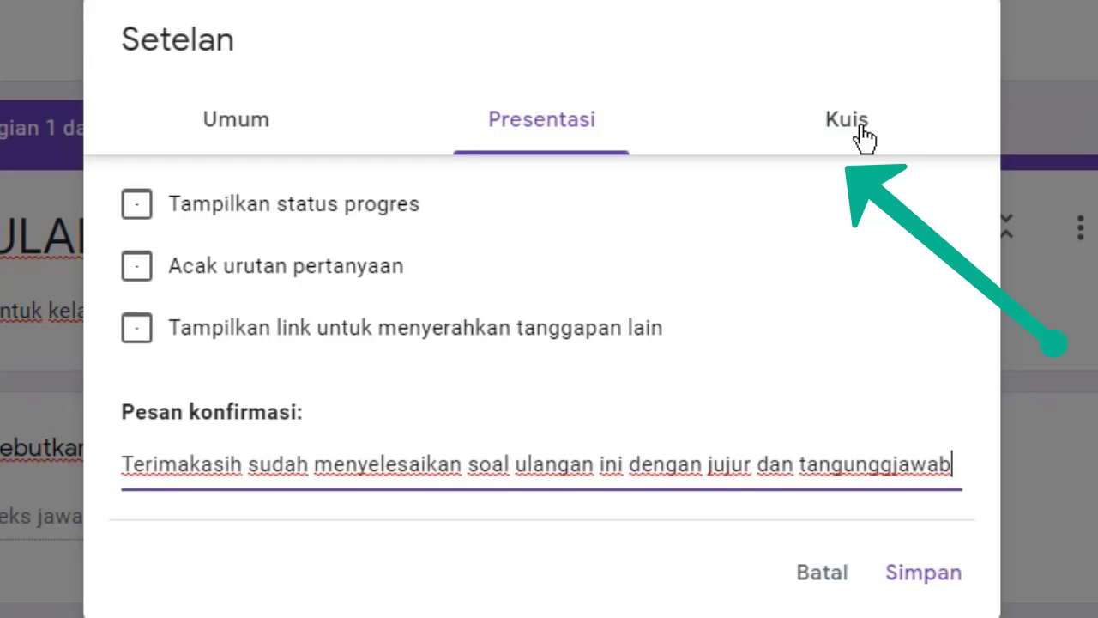
- Make the form a quiz, disable respondents' view of Pertanyaan tak terjawab and Jawaban yang benar, and save the settings
{"action": "left_click", "coordinate": [862, 133]}
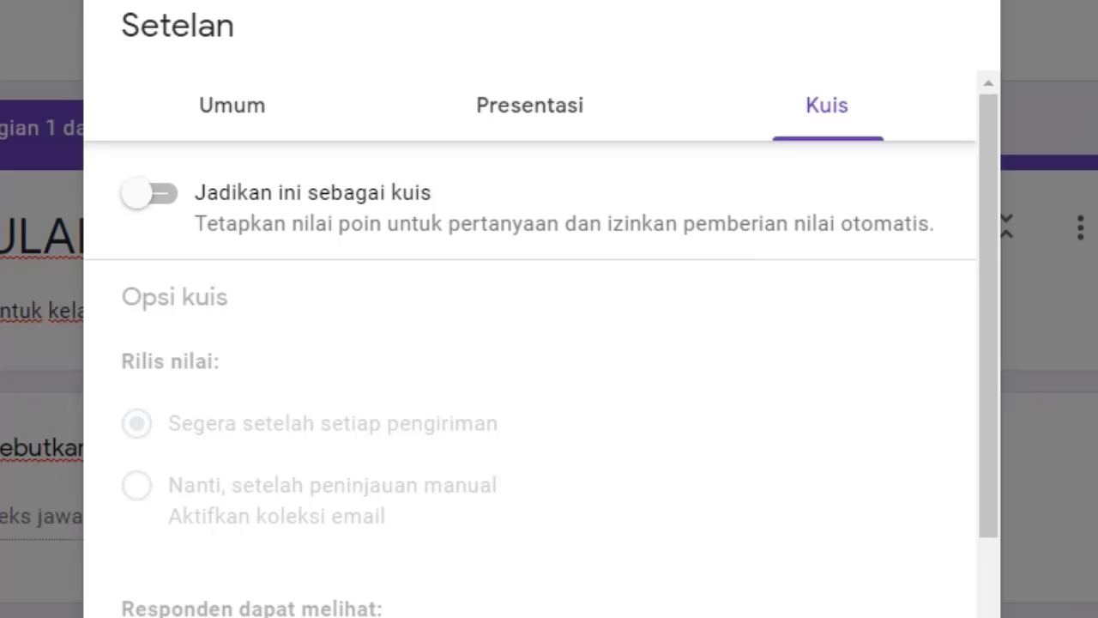
{"action": "left_click", "coordinate": [147, 203]}
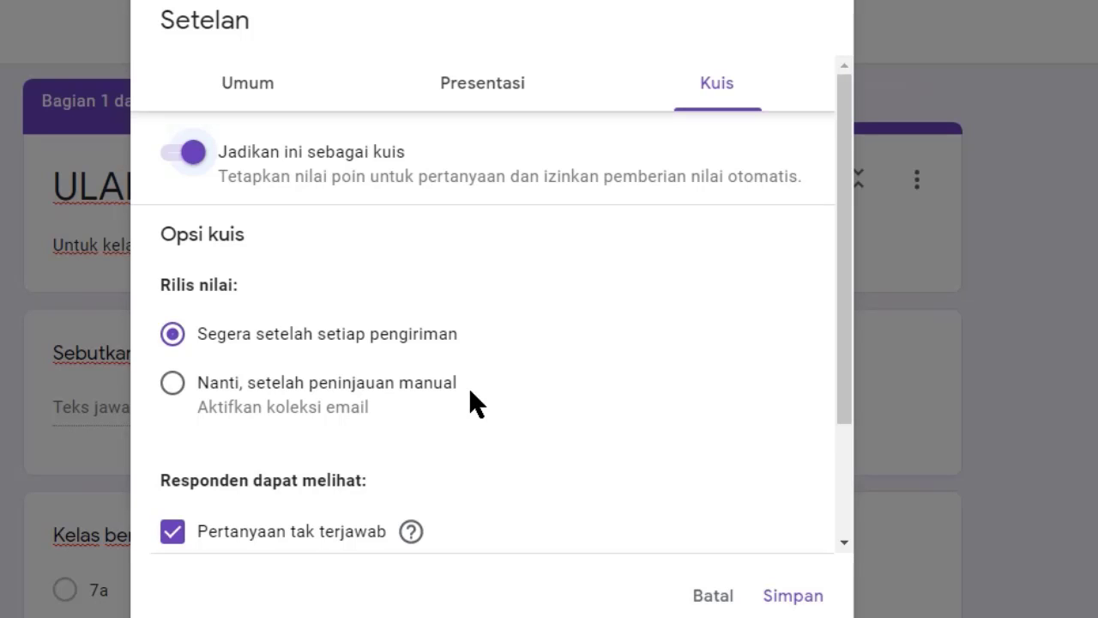
{"action": "scroll", "coordinate": [474, 395], "scroll_direction": "down", "scroll_amount": 3}
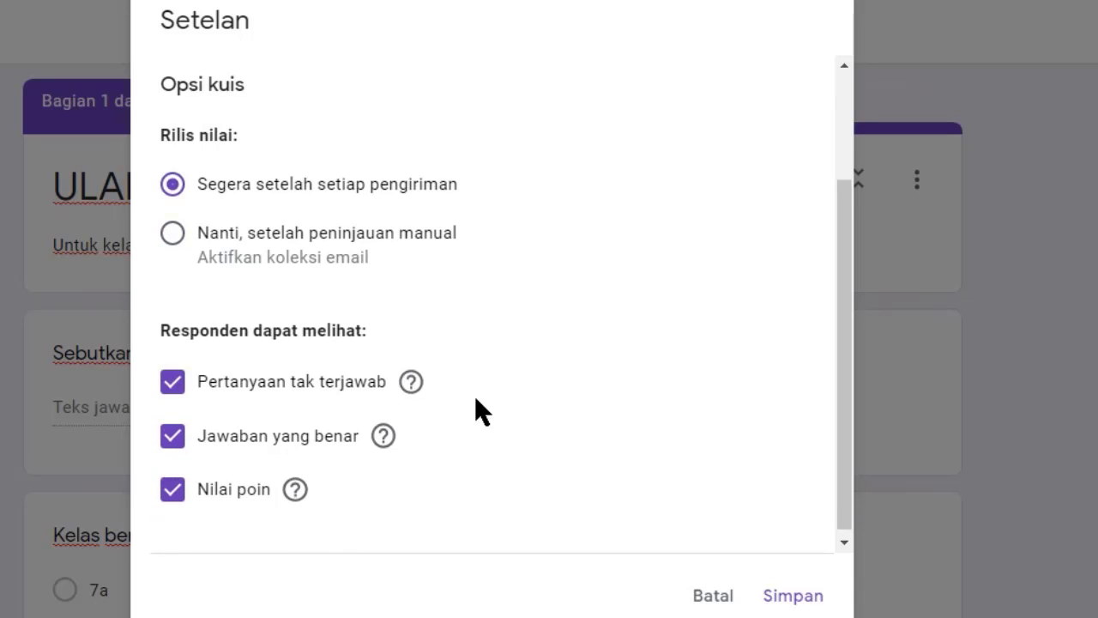
{"action": "scroll", "coordinate": [475, 395], "scroll_direction": "down", "scroll_amount": 1}
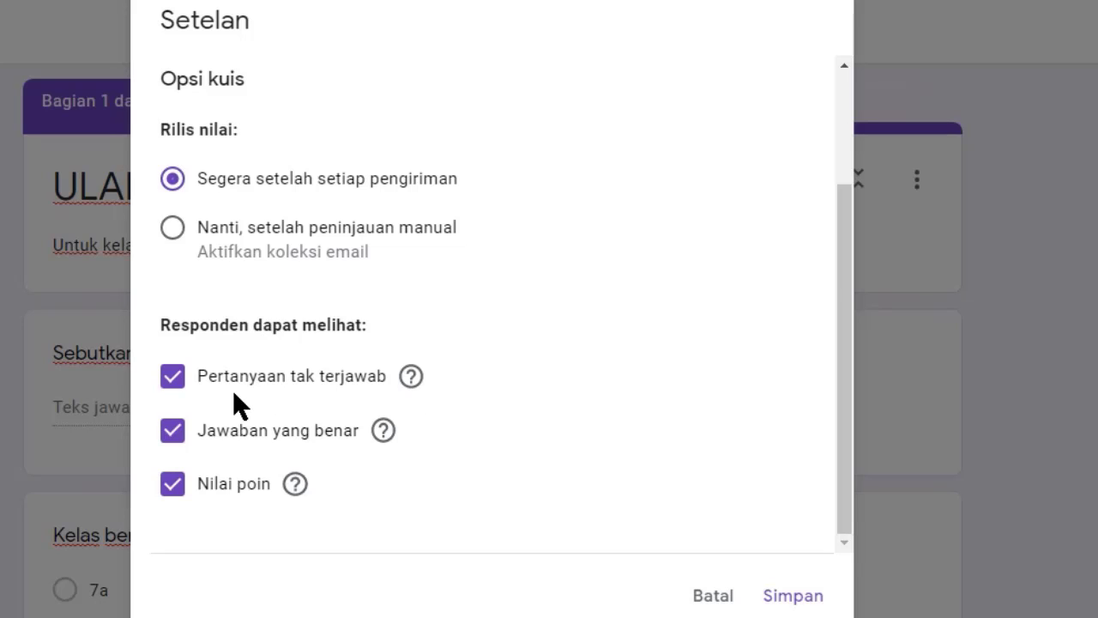
{"action": "left_click", "coordinate": [173, 378]}
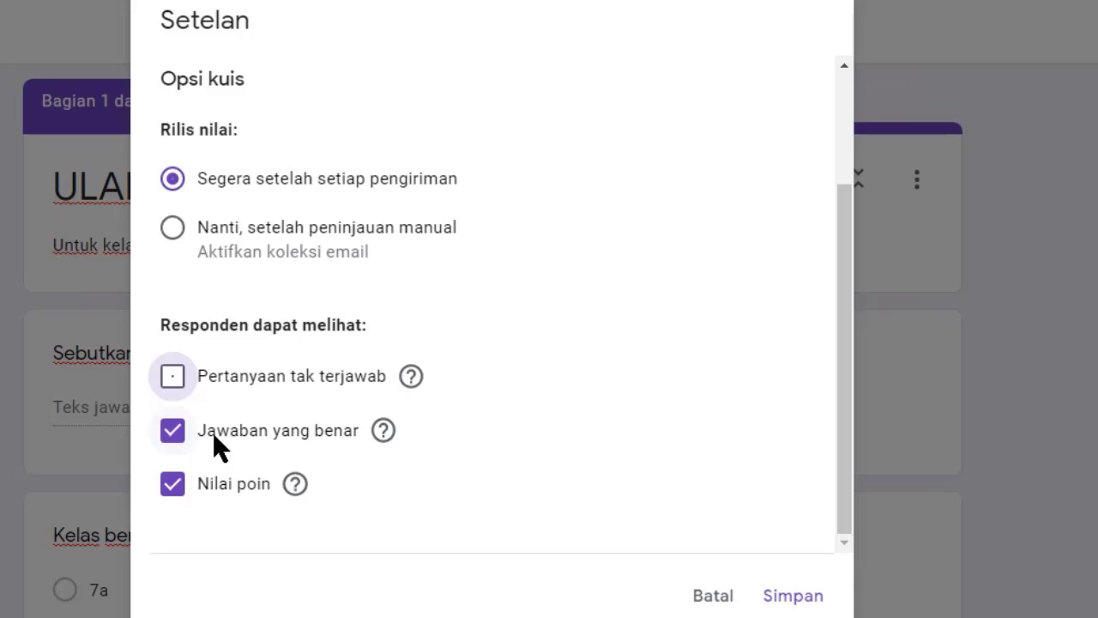
{"action": "left_click", "coordinate": [175, 434]}
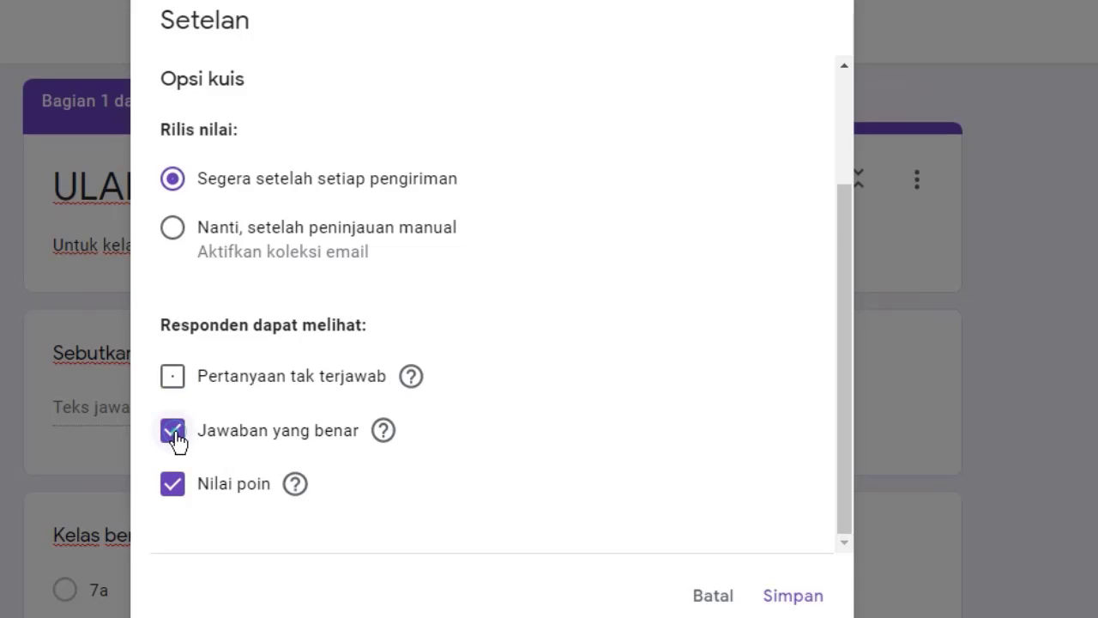
{"action": "left_click", "coordinate": [175, 434]}
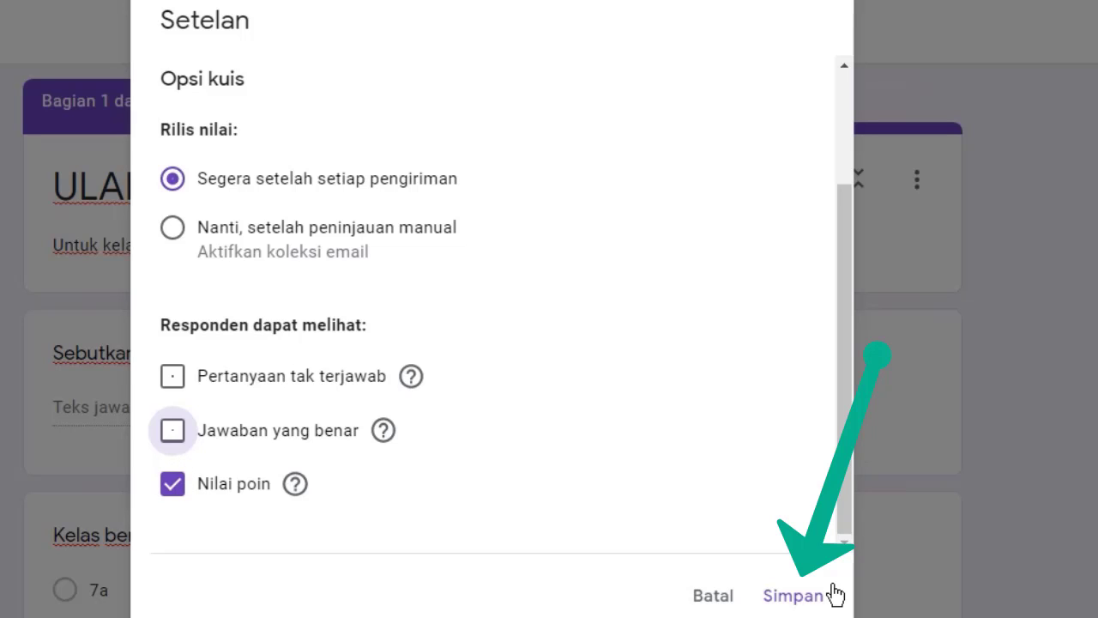
{"action": "left_click", "coordinate": [794, 596]}
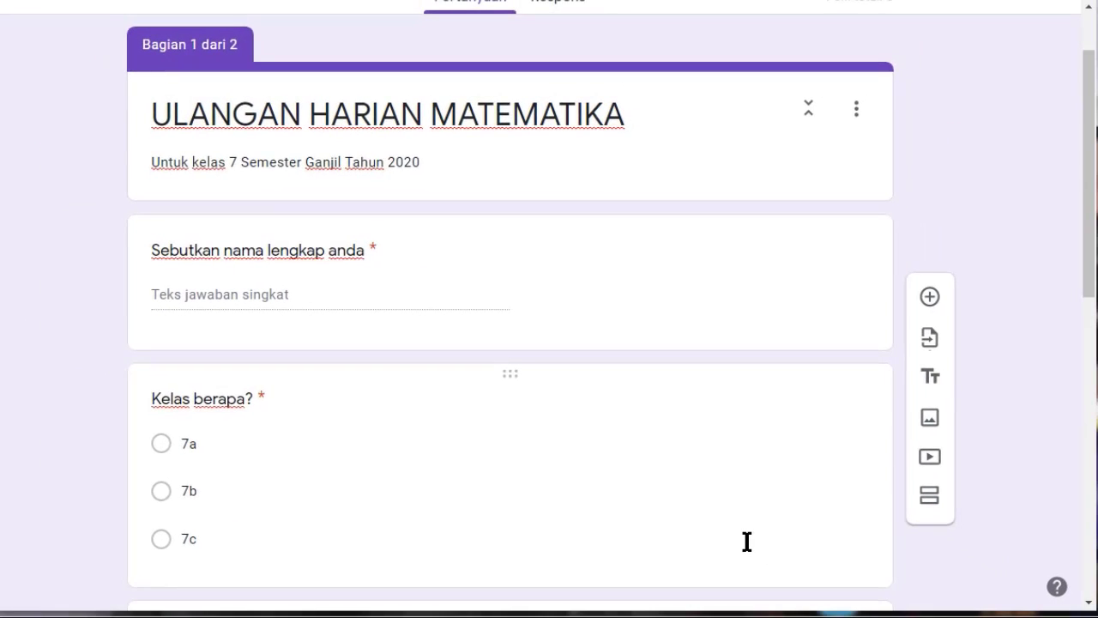
- Enter "Jumlah semua sudut dalam segitiga adalah ..." as the second section's first question, a required multiple-choice question (Pilihan ganda)
{"action": "scroll", "coordinate": [747, 541], "scroll_direction": "down", "scroll_amount": 7}
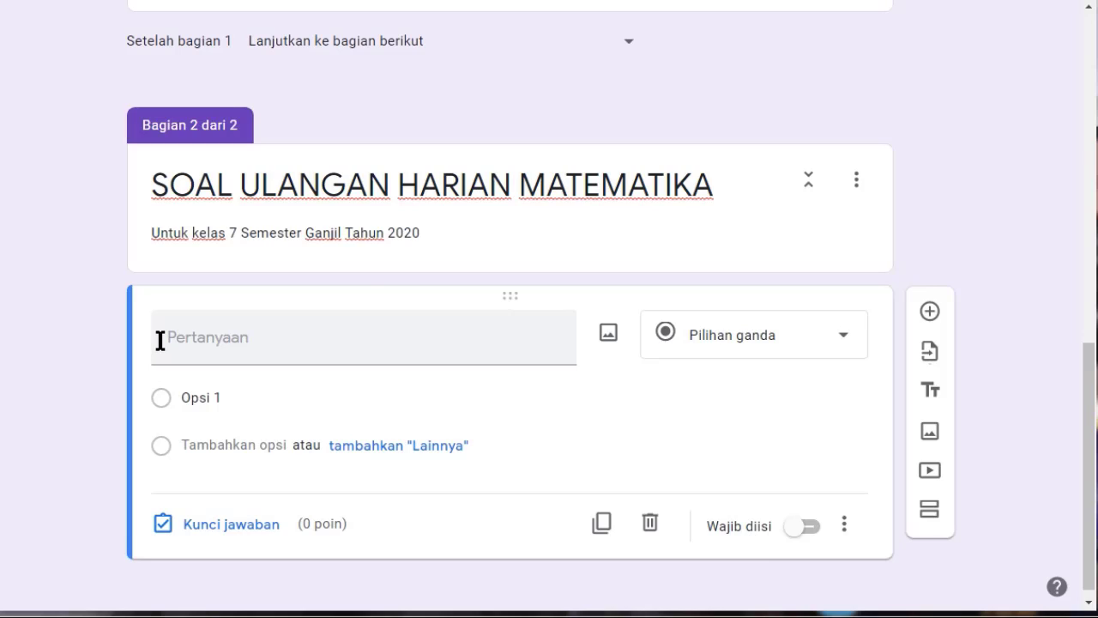
{"action": "left_click", "coordinate": [204, 346]}
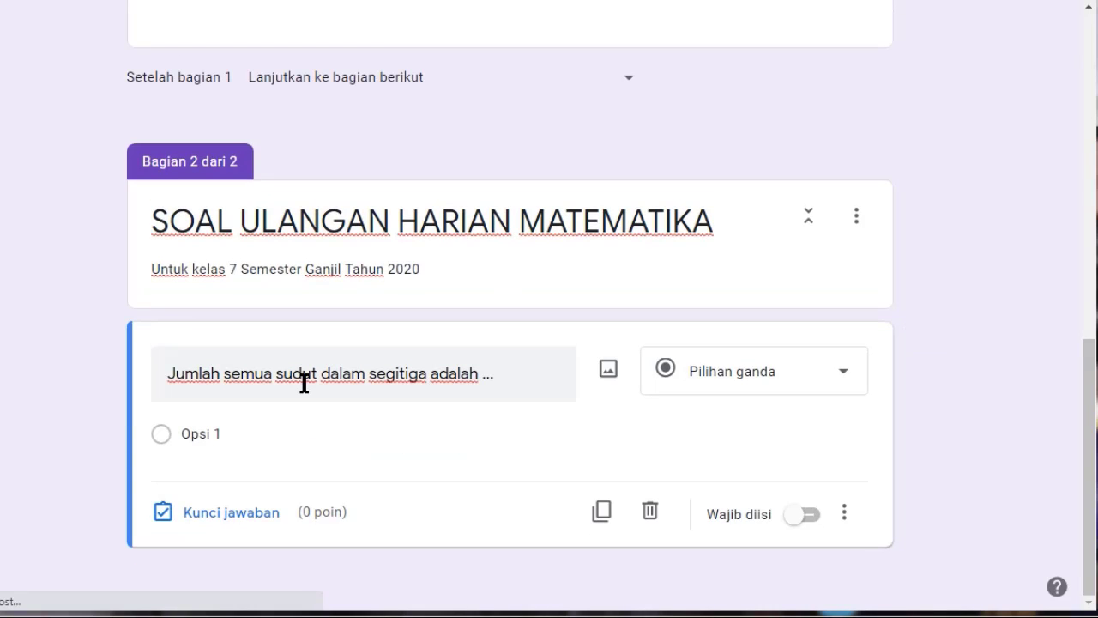
{"action": "left_click", "coordinate": [813, 384]}
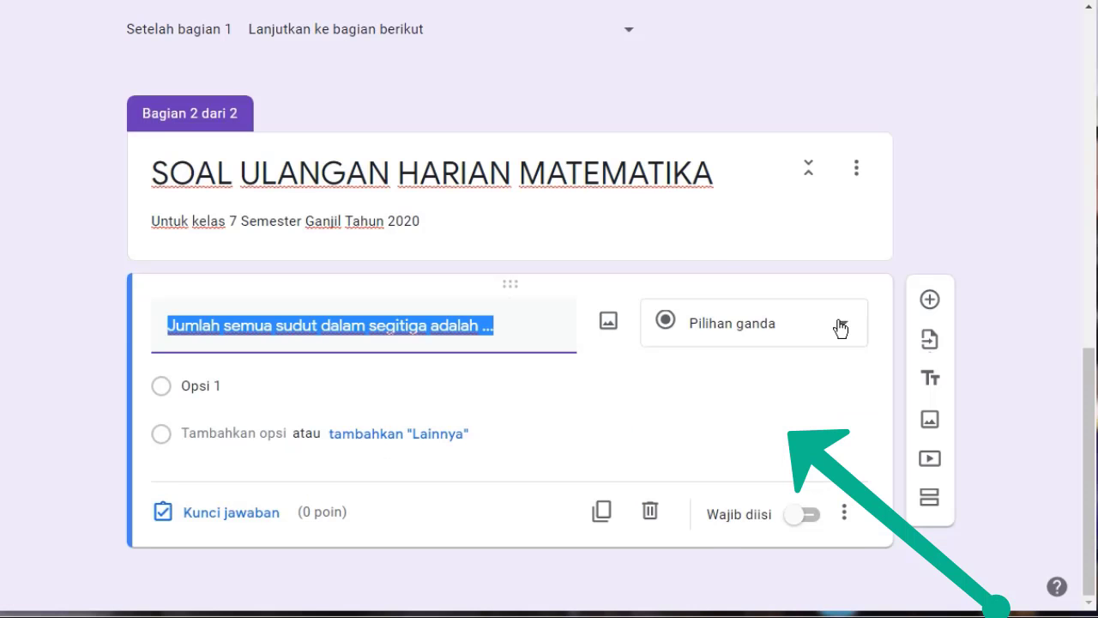
{"action": "left_click", "coordinate": [841, 326]}
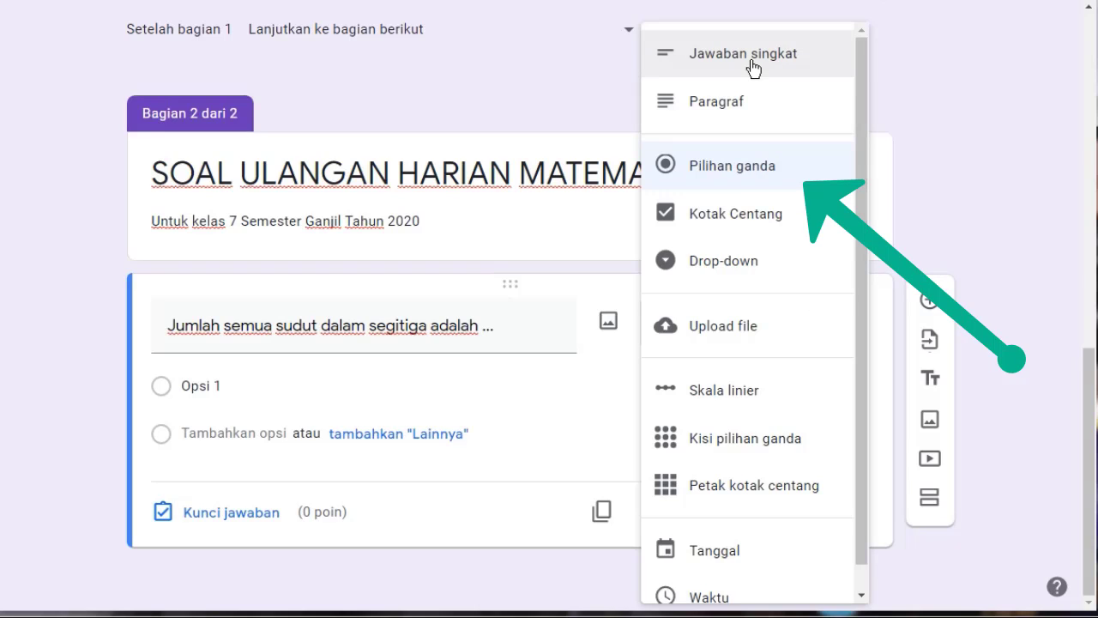
{"action": "left_click", "coordinate": [763, 178]}
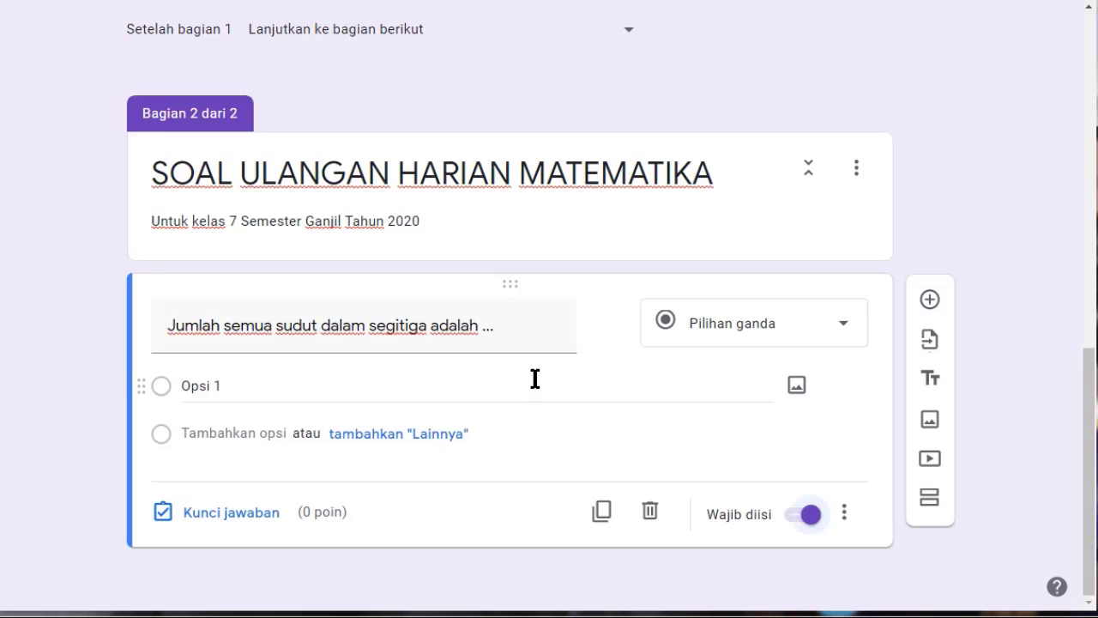
- Give the triangle question the answer options 90, 180, 270 and 360, and append "derajat" to its text
{"action": "left_click", "coordinate": [197, 388]}
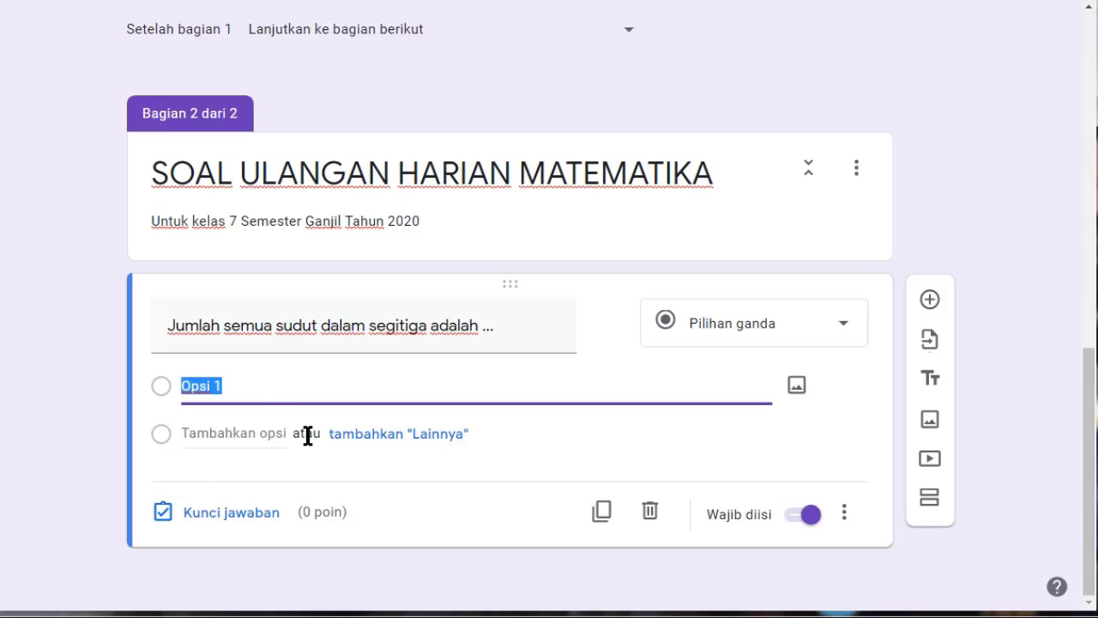
{"action": "type", "text": "90"}
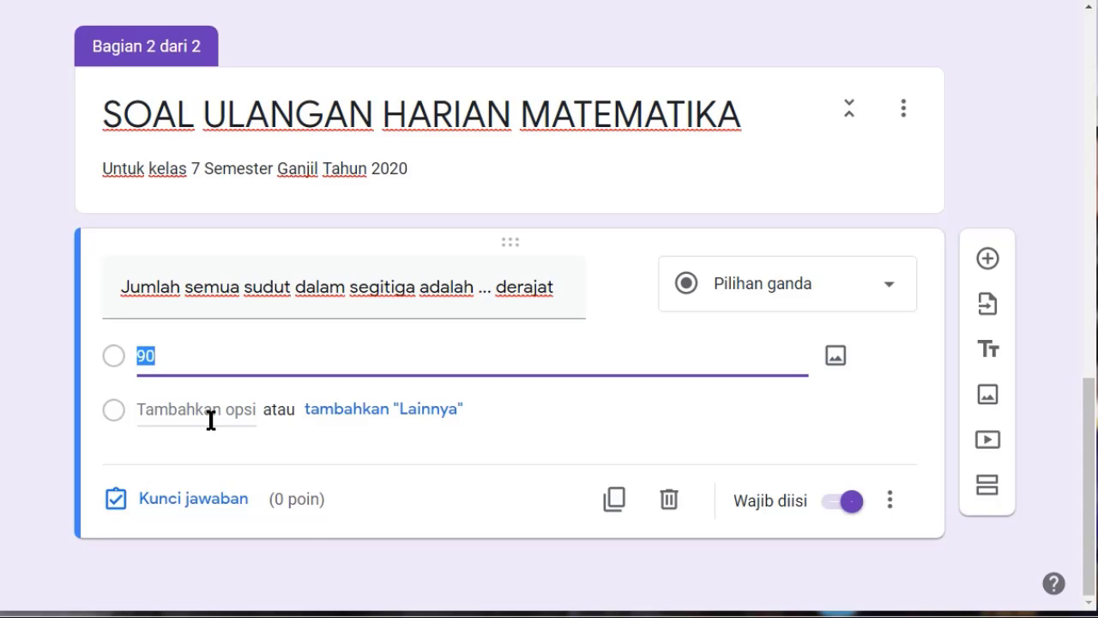
{"action": "left_click", "coordinate": [212, 411]}
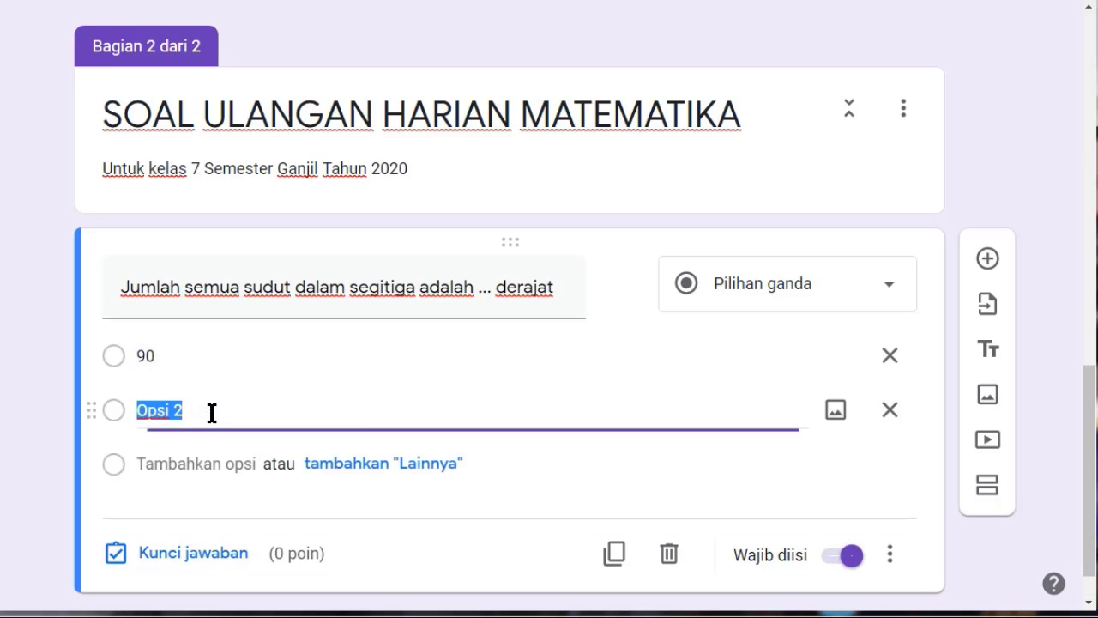
{"action": "type", "text": "180"}
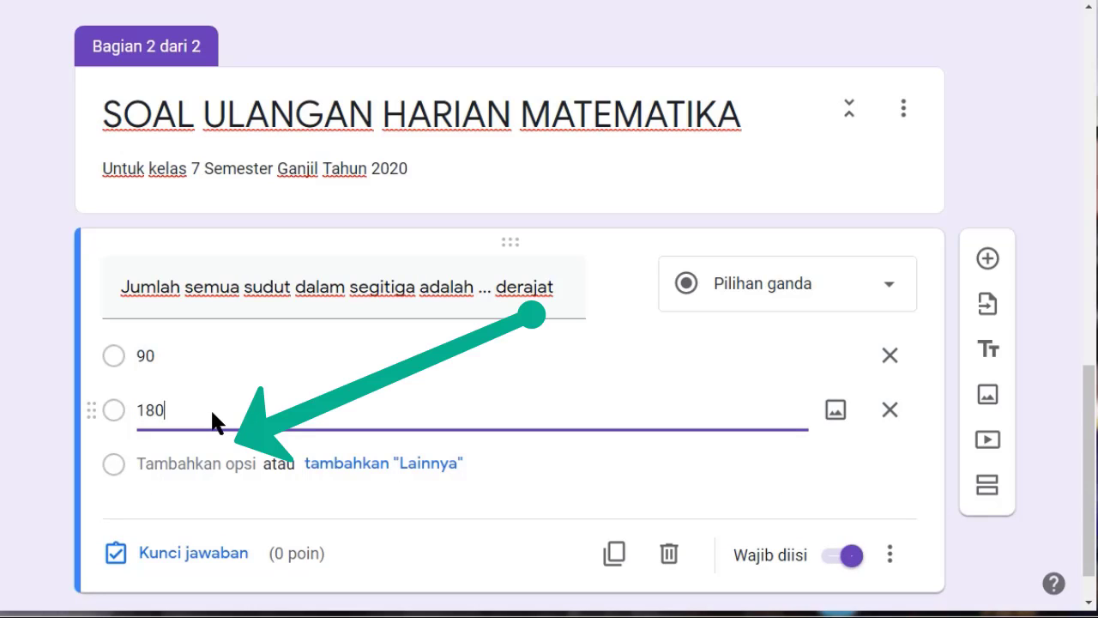
{"action": "left_click", "coordinate": [204, 469]}
{"action": "type", "text": "270"}
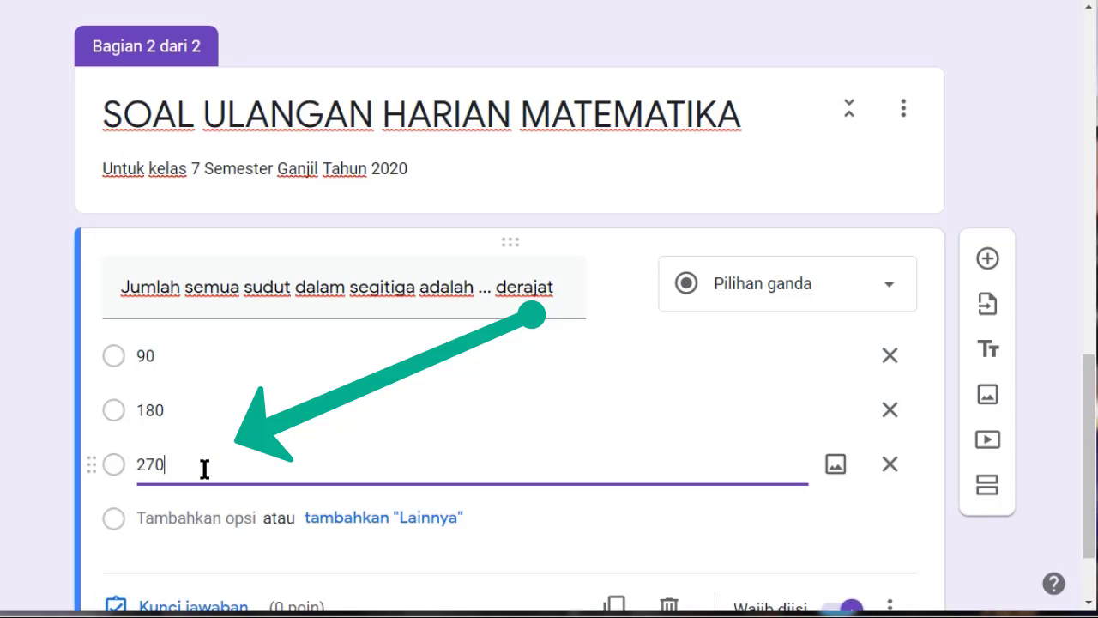
{"action": "left_click", "coordinate": [200, 522]}
{"action": "type", "text": "3"}
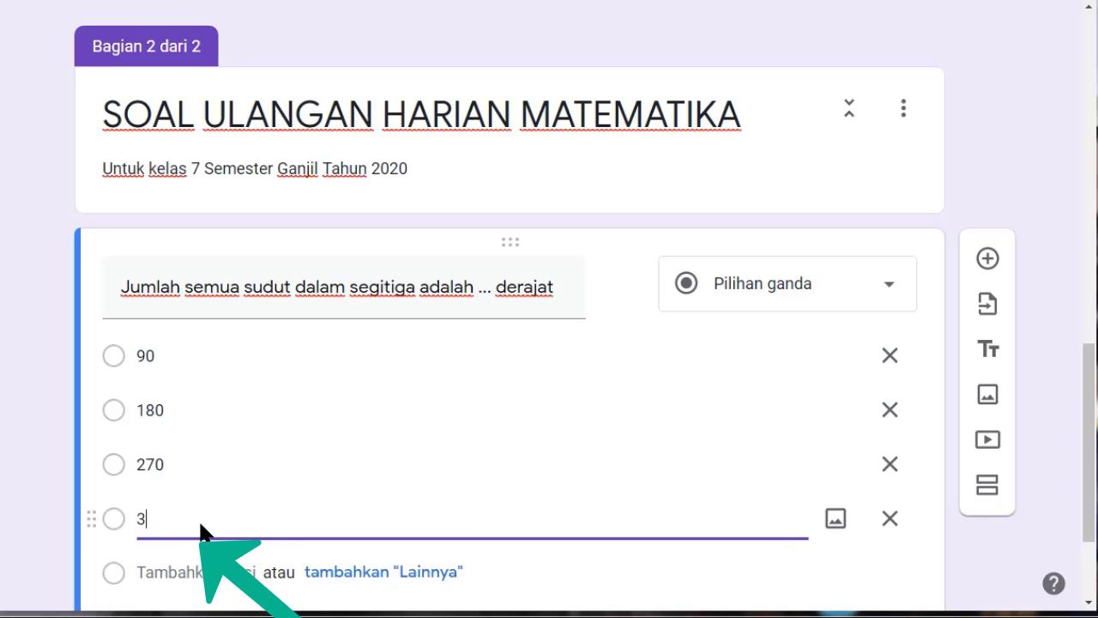
{"action": "type", "text": "60"}
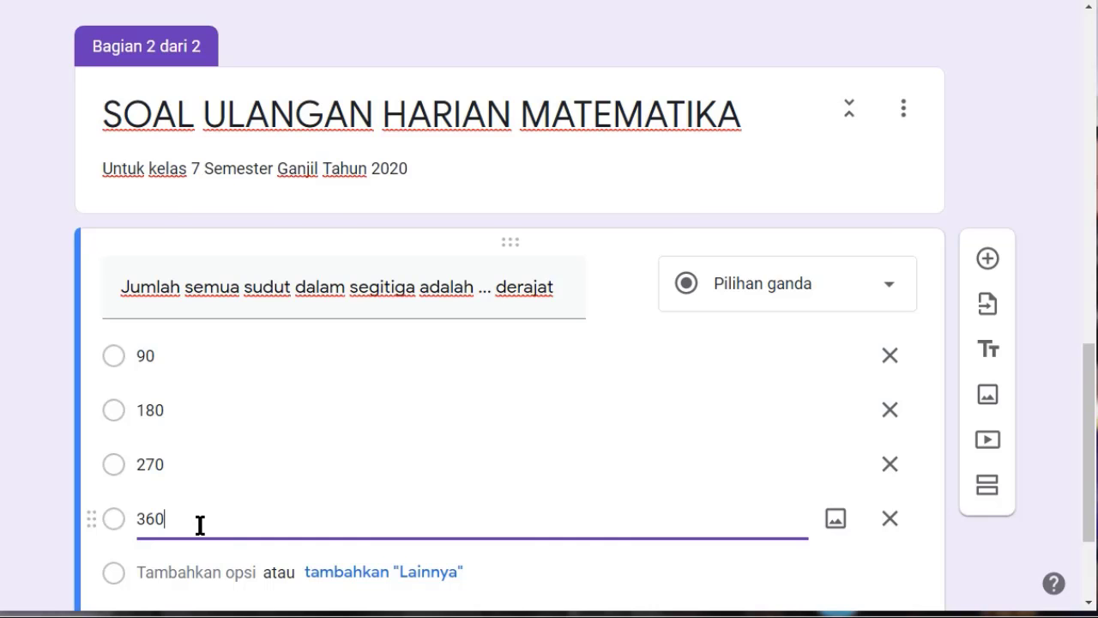
- Set the triangle question's answer key to 180 with a value of 20 points
{"action": "scroll", "coordinate": [200, 524], "scroll_direction": "down", "scroll_amount": 1}
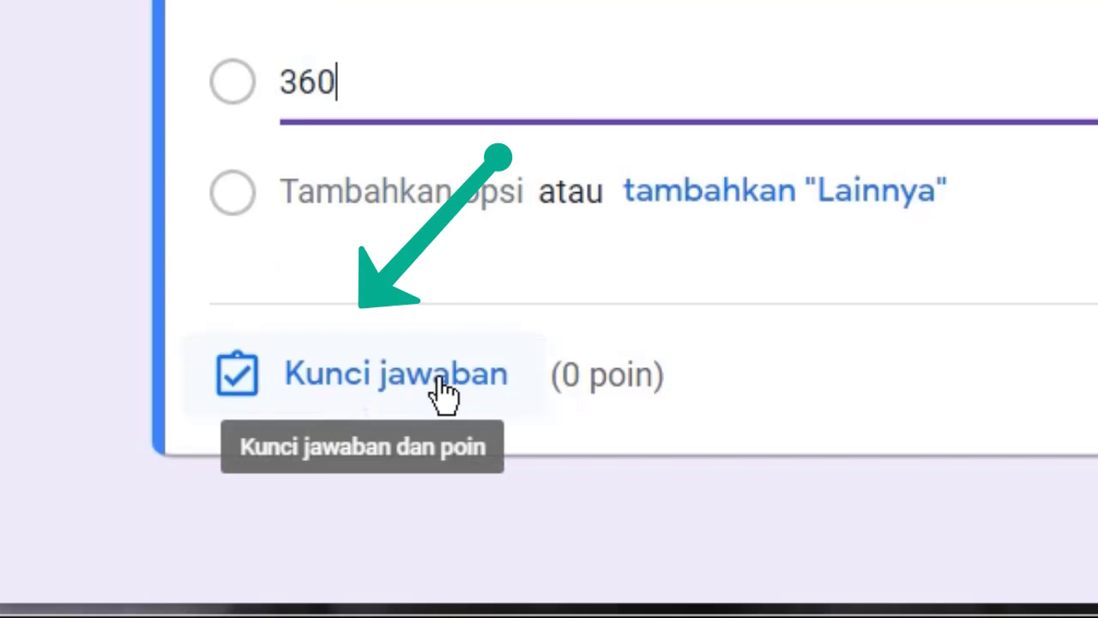
{"action": "left_click", "coordinate": [440, 526]}
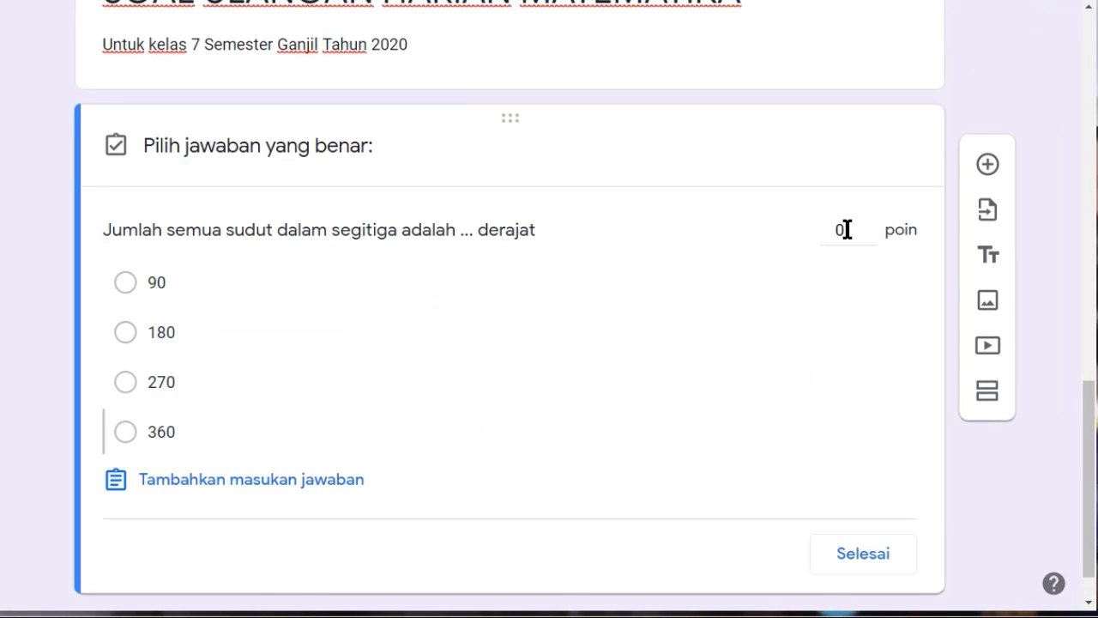
{"action": "left_click", "coordinate": [848, 230]}
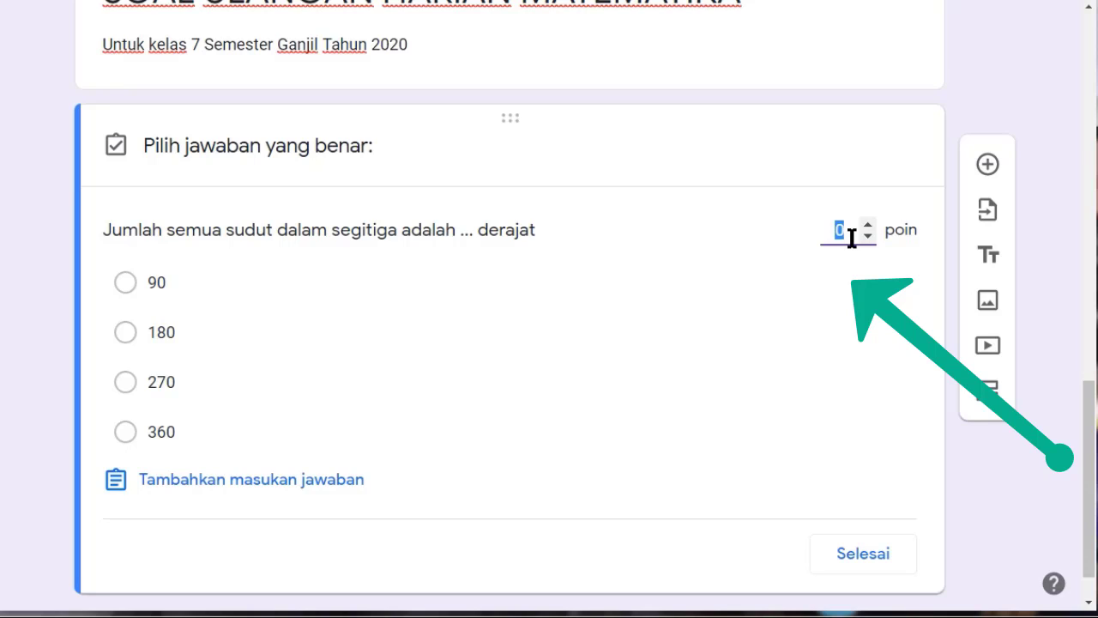
{"action": "type", "text": "2"}
{"action": "left_click", "coordinate": [164, 342]}
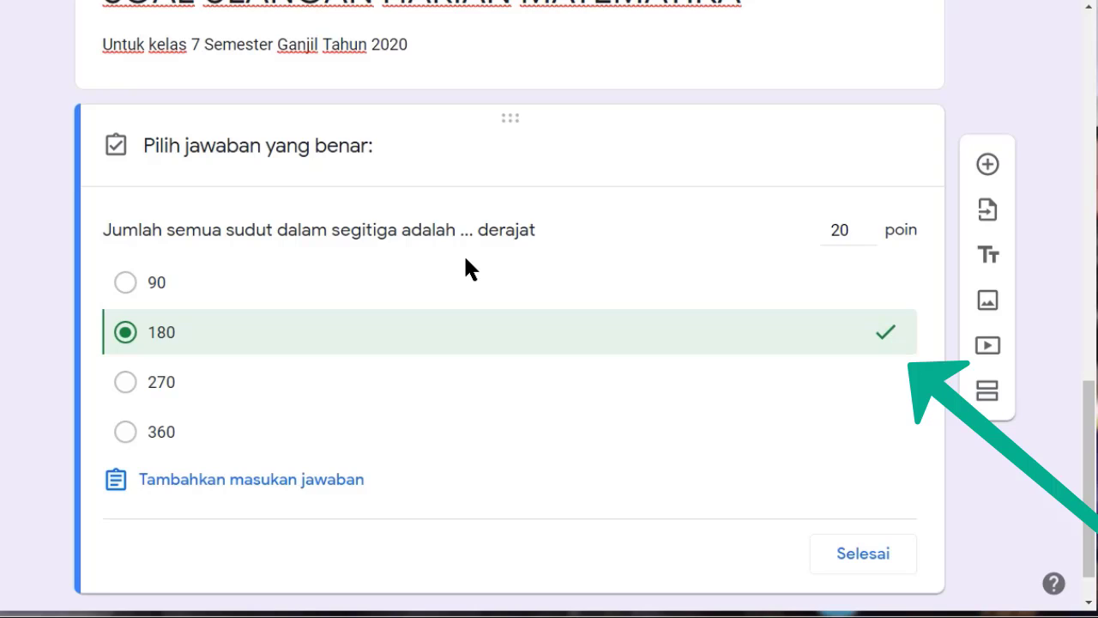
{"action": "left_click", "coordinate": [104, 229]}
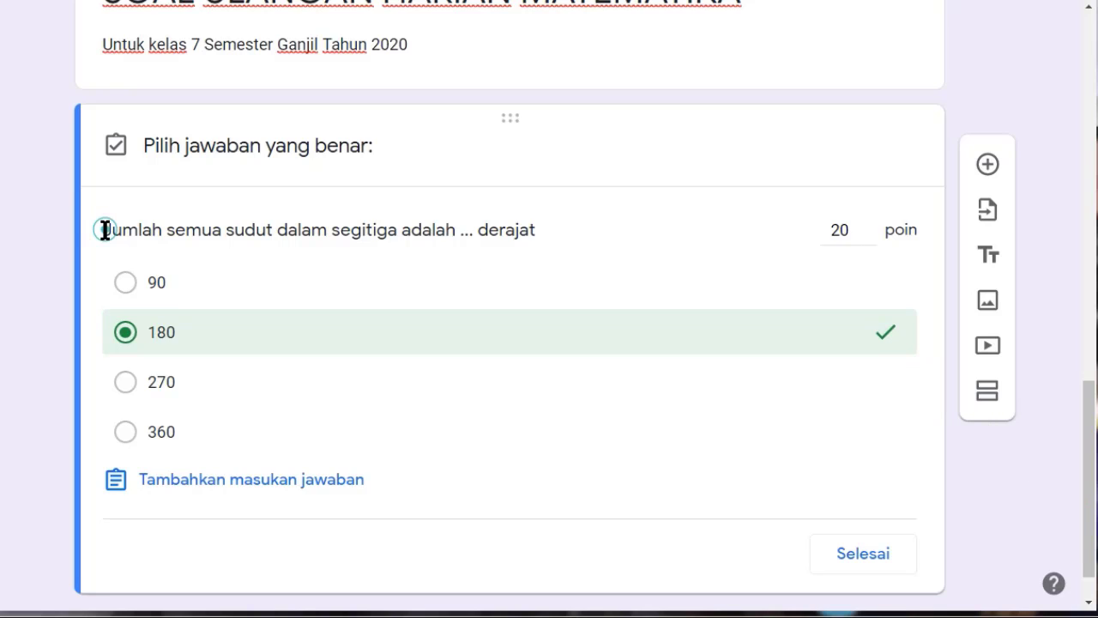
{"action": "left_click", "coordinate": [105, 229]}
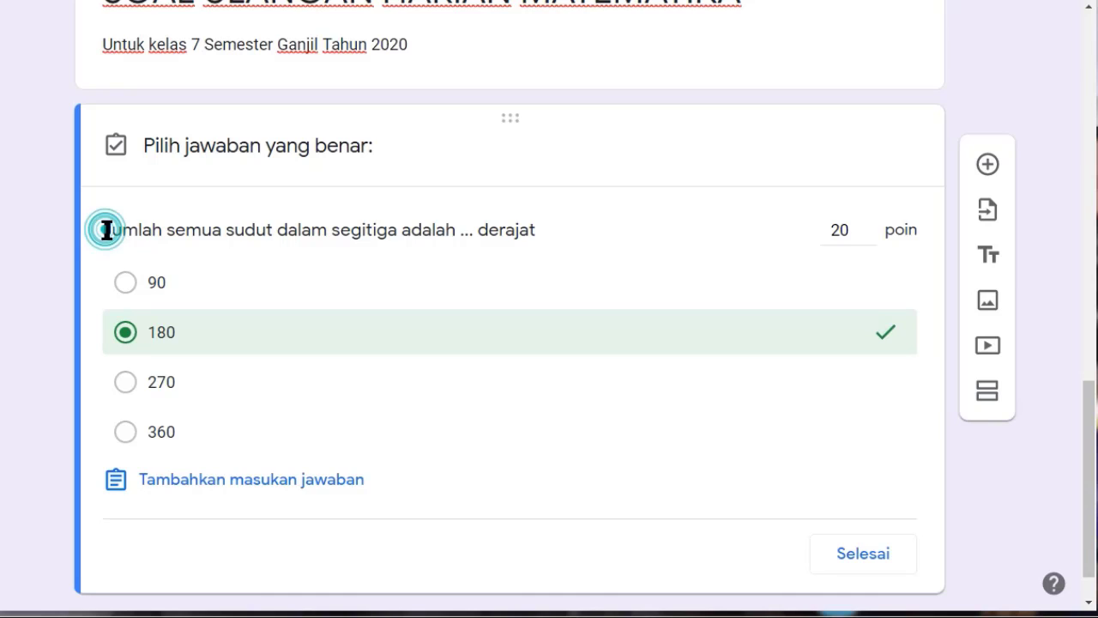
{"action": "scroll", "coordinate": [869, 442], "scroll_direction": "down", "scroll_amount": 1}
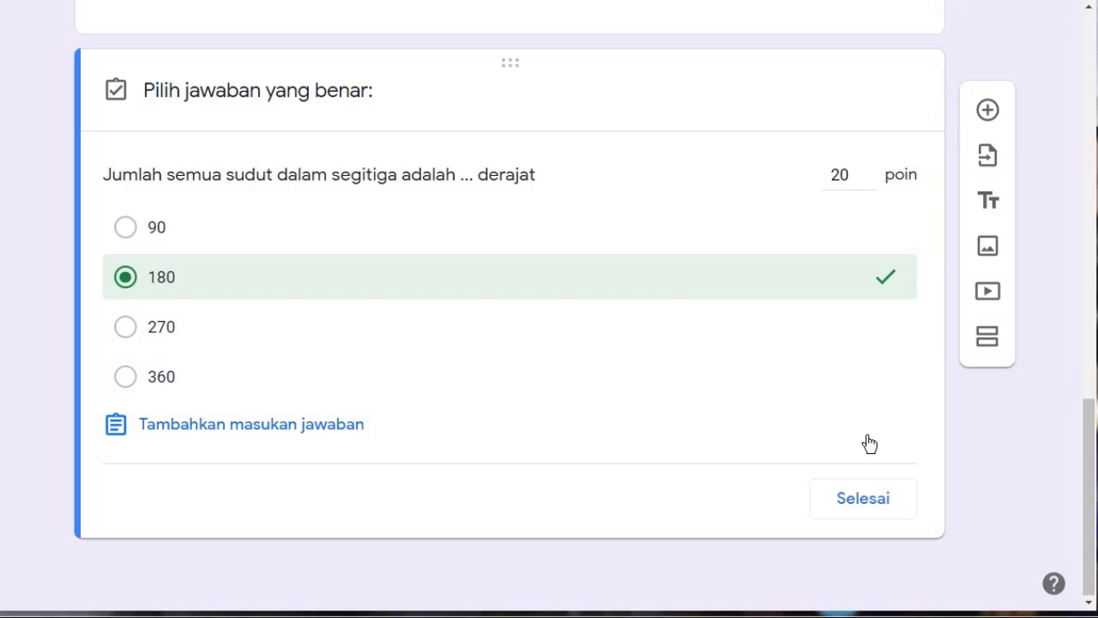
{"action": "left_click", "coordinate": [861, 499]}
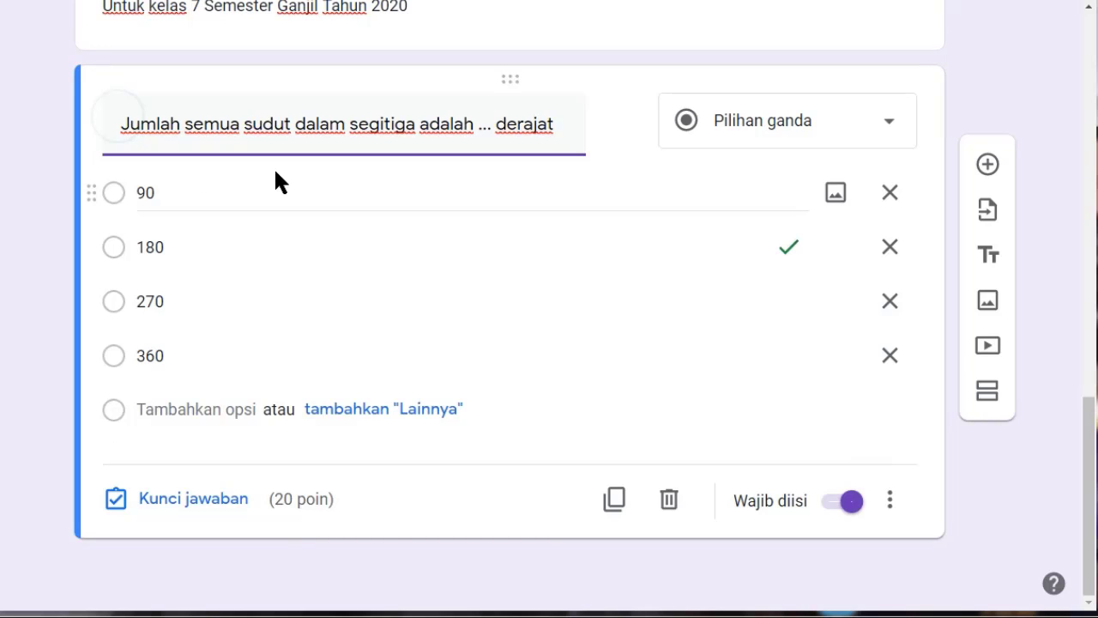
- Prefix the triangle question with "1." and add a new question reading "2. Dari bangun datar berikut, manakah yang benar"
{"action": "type", "text": "1."}
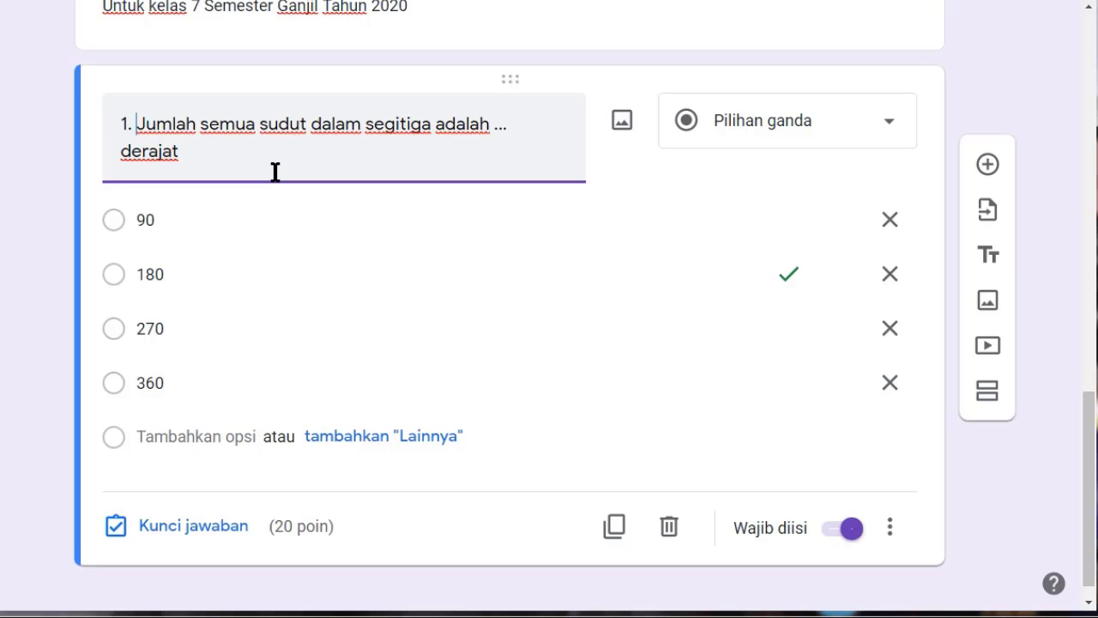
{"action": "scroll", "coordinate": [437, 426], "scroll_direction": "down", "scroll_amount": 1}
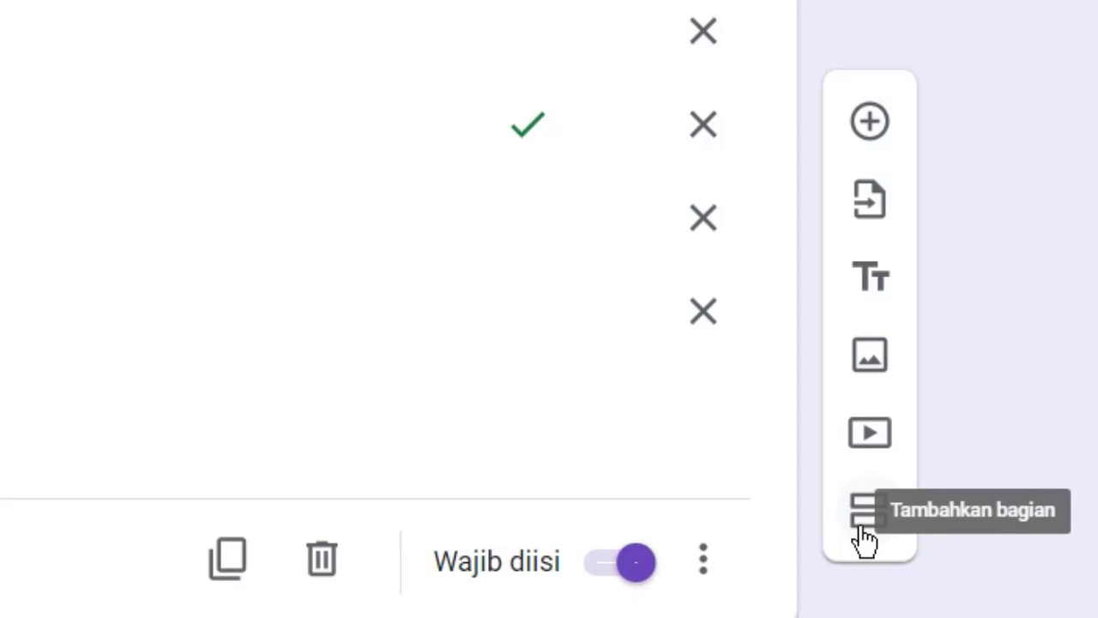
{"action": "left_click", "coordinate": [872, 122]}
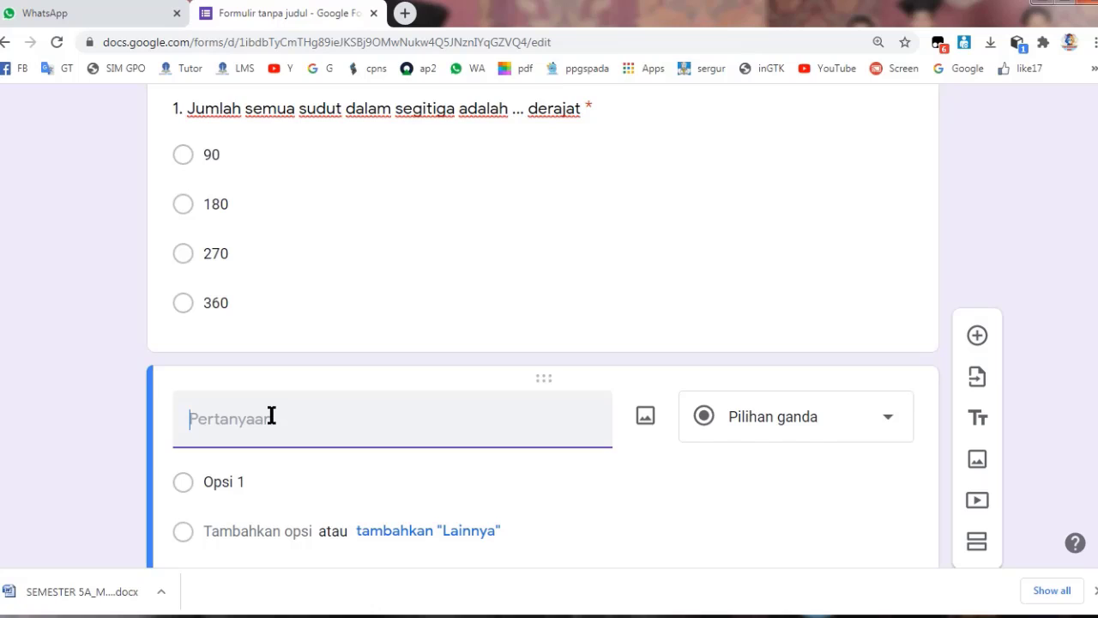
{"action": "type", "text": "2."}
{"action": "scroll", "coordinate": [274, 403], "scroll_direction": "down", "scroll_amount": 2}
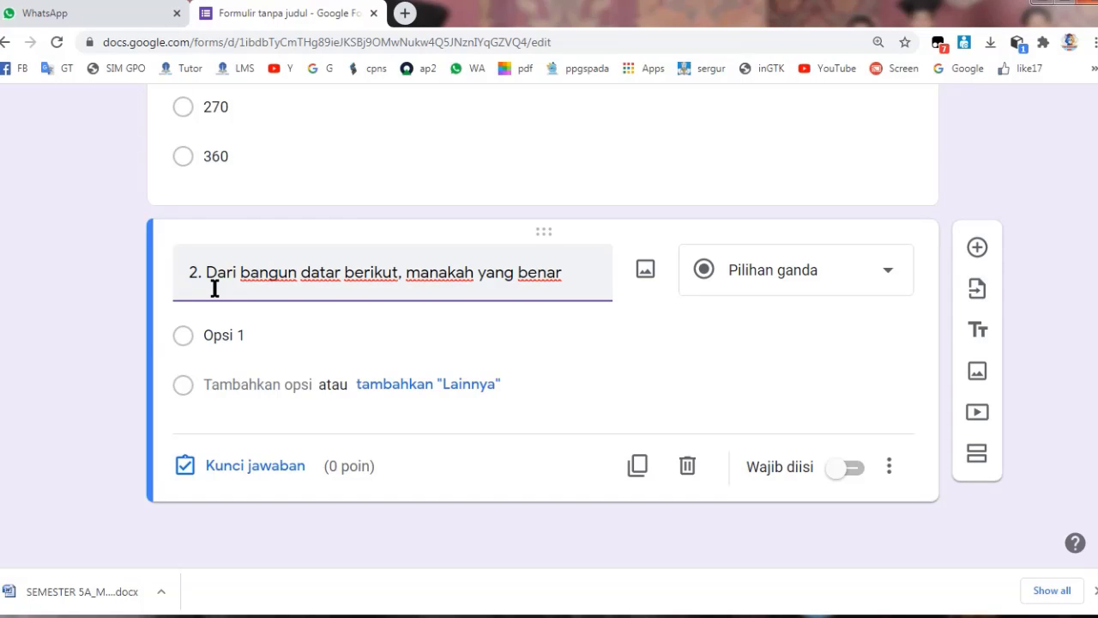
- Append "(boleh memilih jawaban lebih dari 1)" to question 2 and set its type to Kotak Centang
{"action": "left_click", "coordinate": [226, 334]}
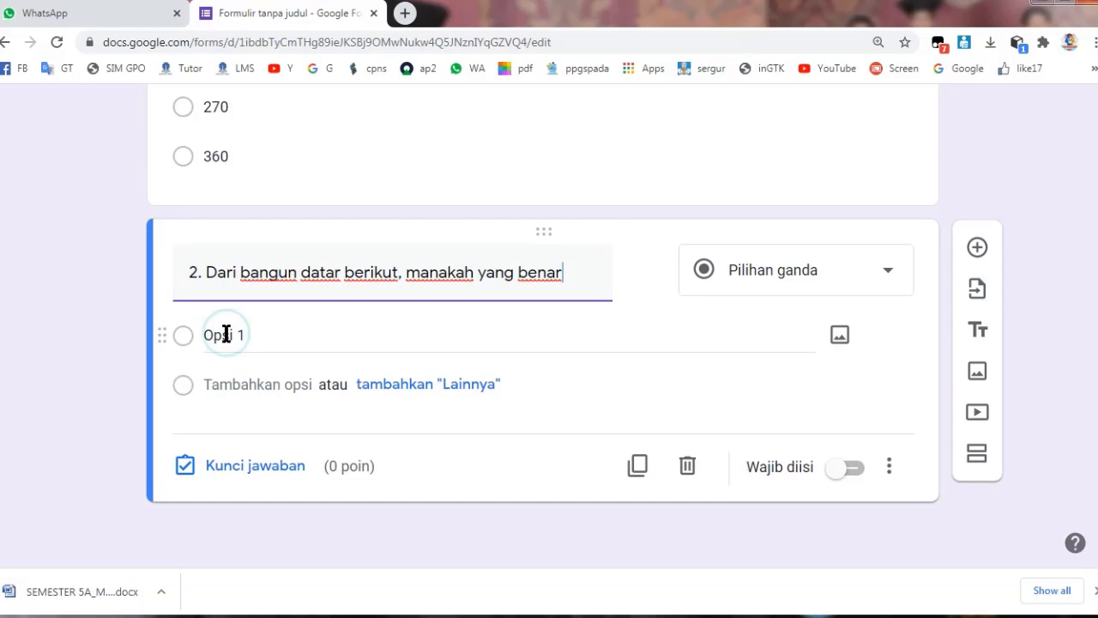
{"action": "left_click", "coordinate": [226, 334]}
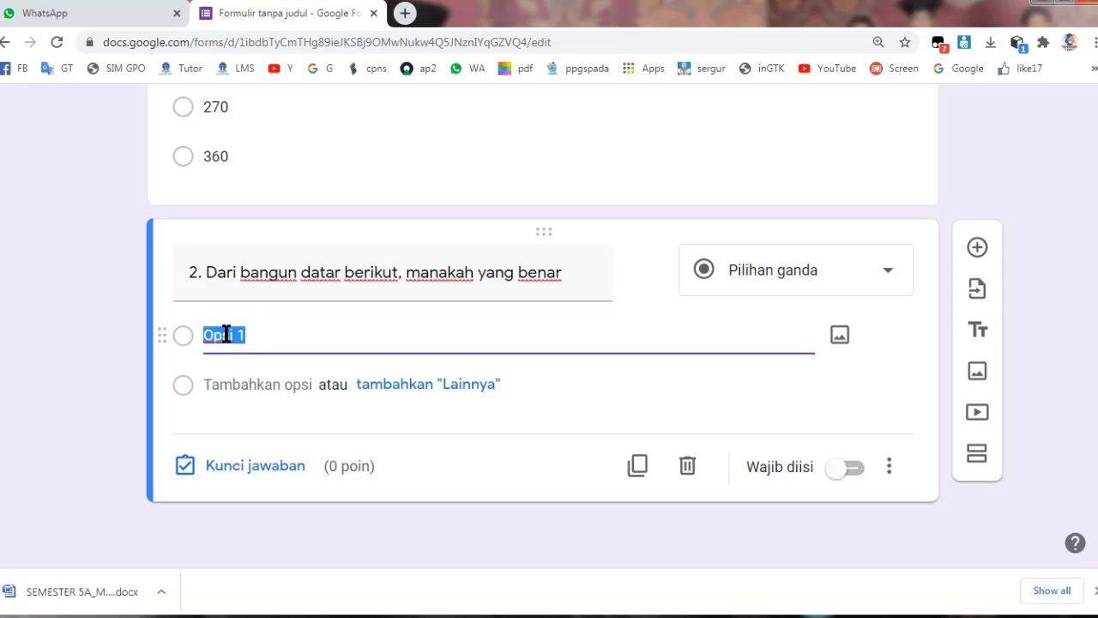
{"action": "left_click", "coordinate": [570, 282]}
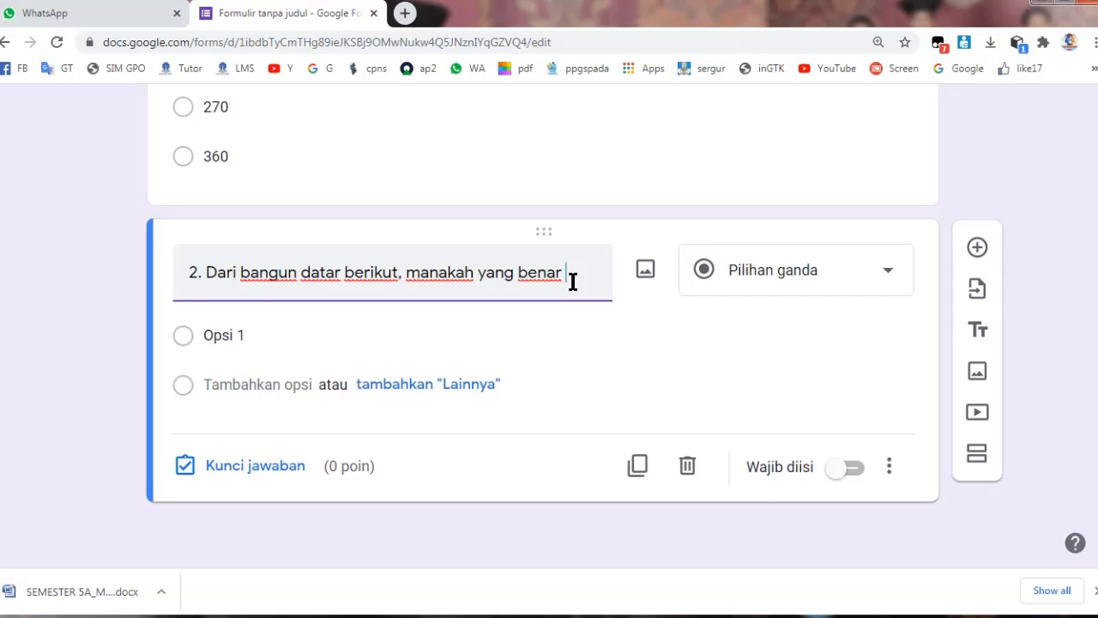
{"action": "type", "text": "(boleh mem"}
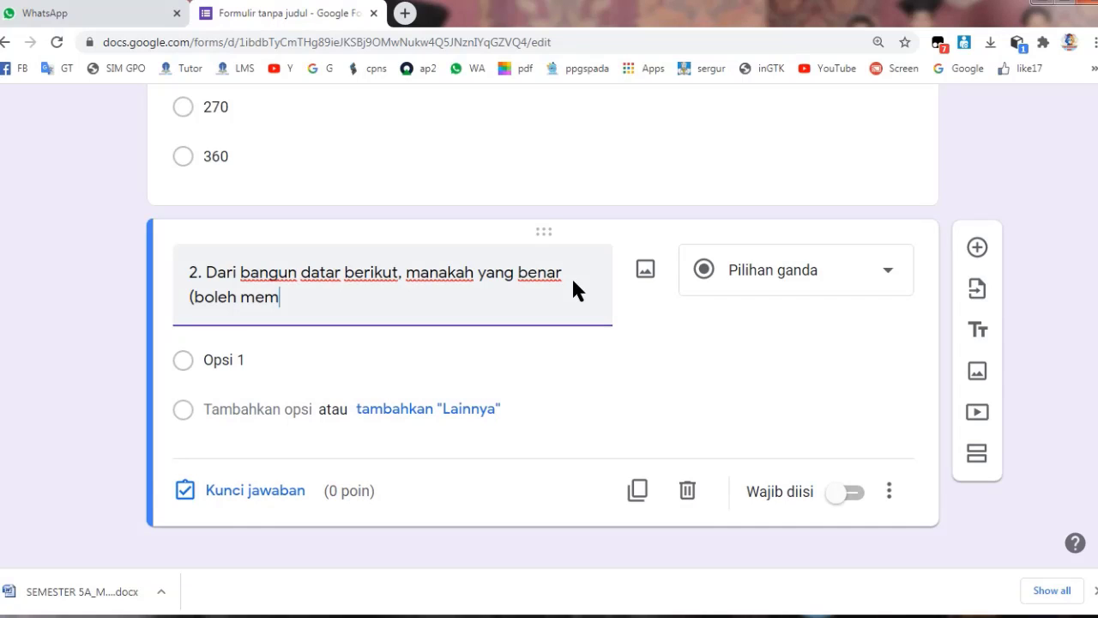
{"action": "type", "text": "ilih jawban lebih da"}
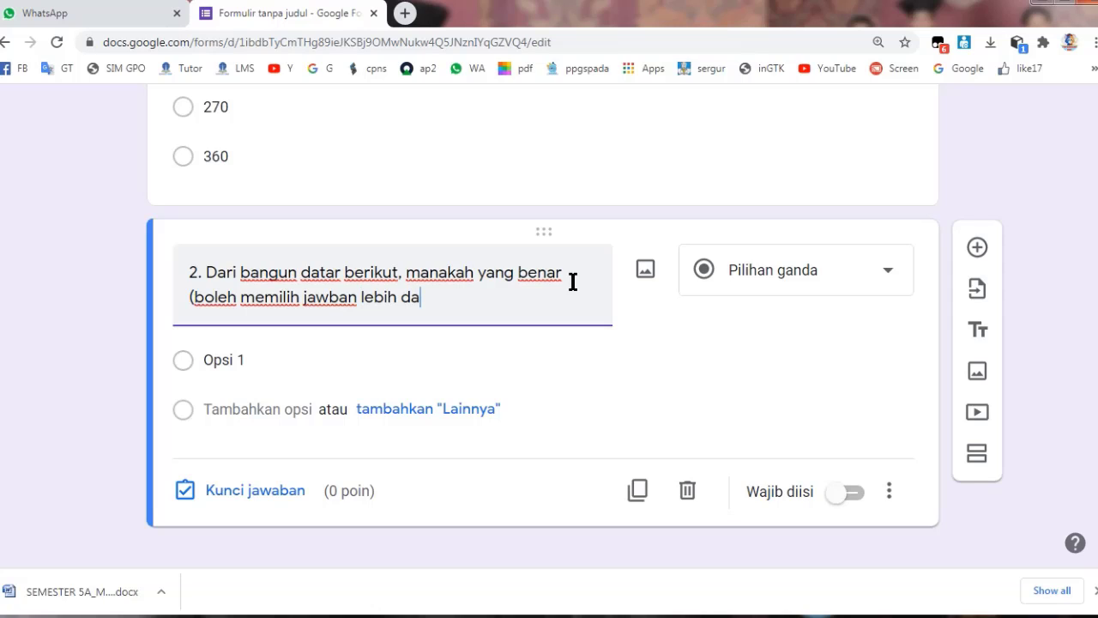
{"action": "type", "text": "ri 1)"}
{"action": "left_click", "coordinate": [217, 361]}
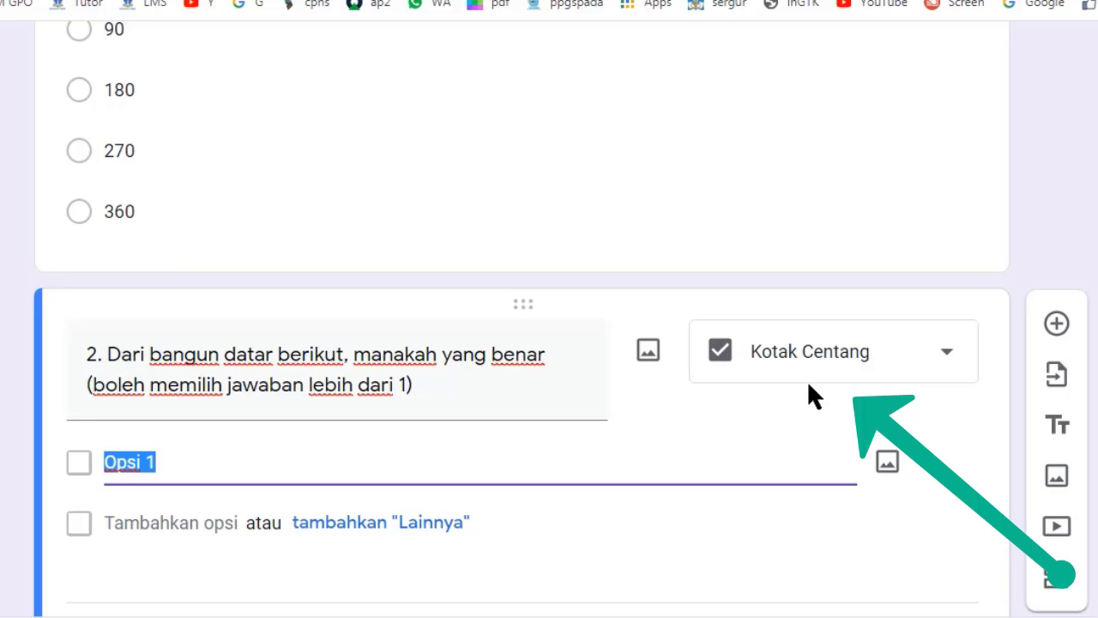
{"action": "scroll", "coordinate": [807, 380], "scroll_direction": "down", "scroll_amount": 1}
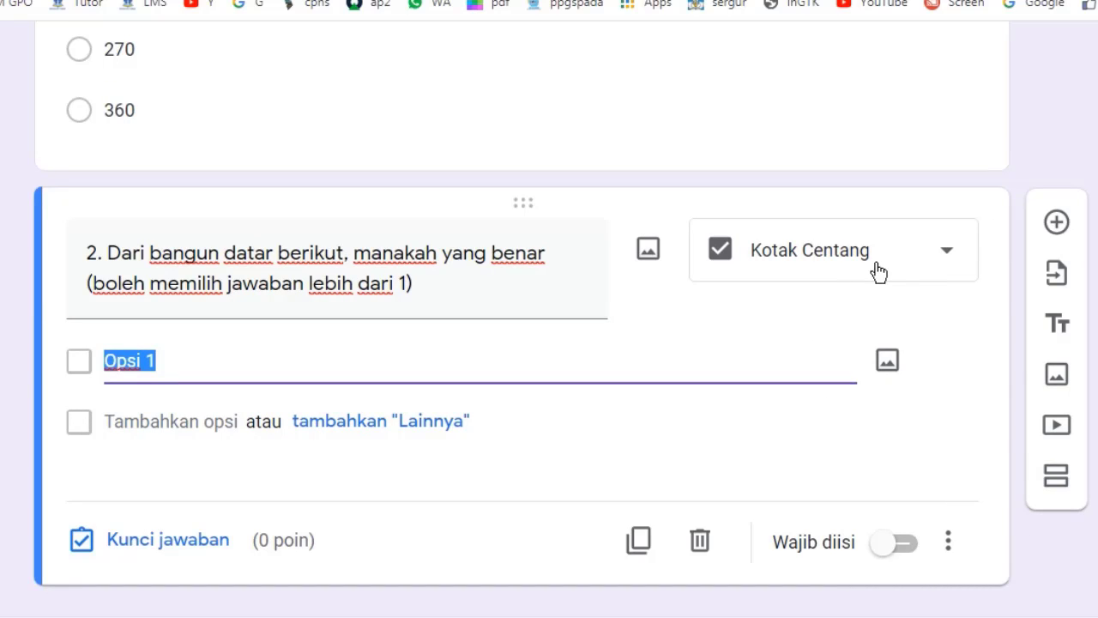
{"action": "left_click", "coordinate": [924, 253]}
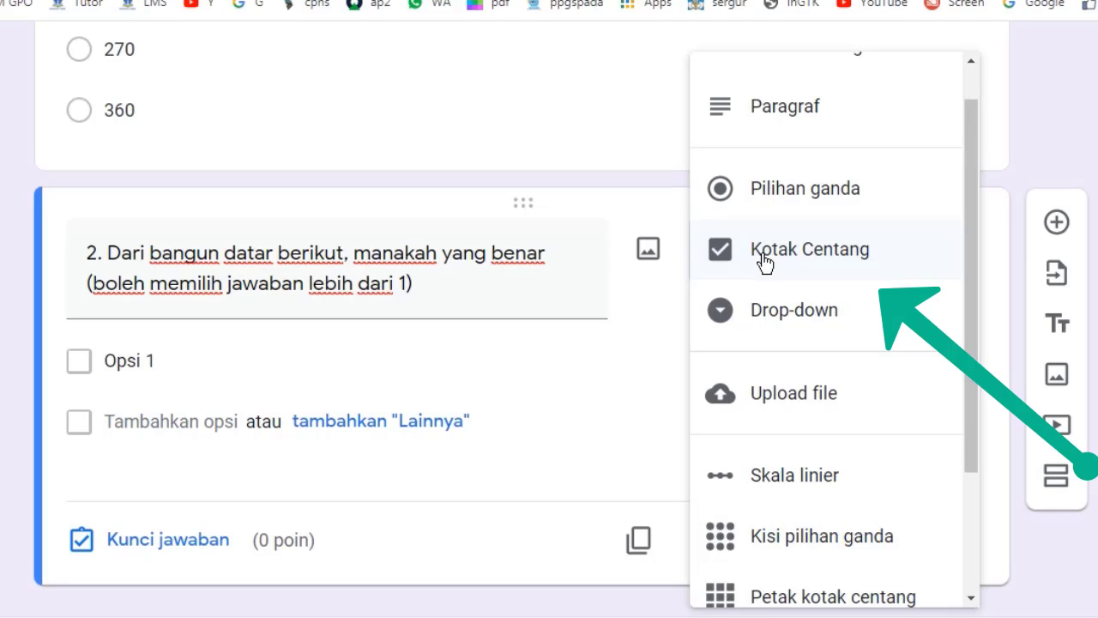
{"action": "left_click", "coordinate": [855, 259]}
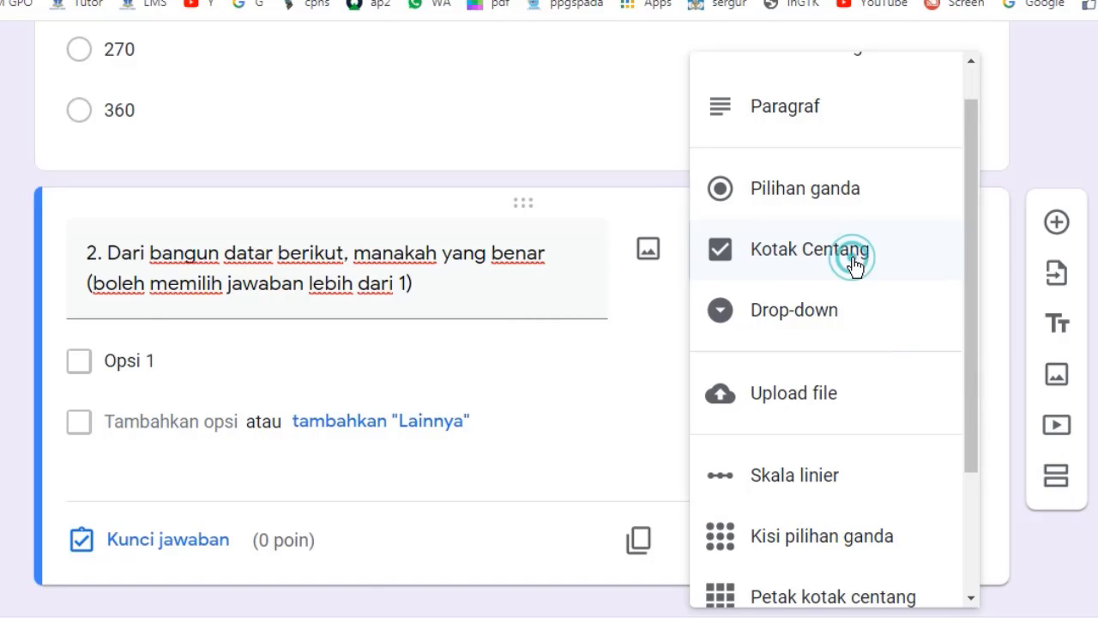
- Give question 2 the answer options lingkaran, persegi and jajar genjang, and make the question required
{"action": "left_click", "coordinate": [121, 363]}
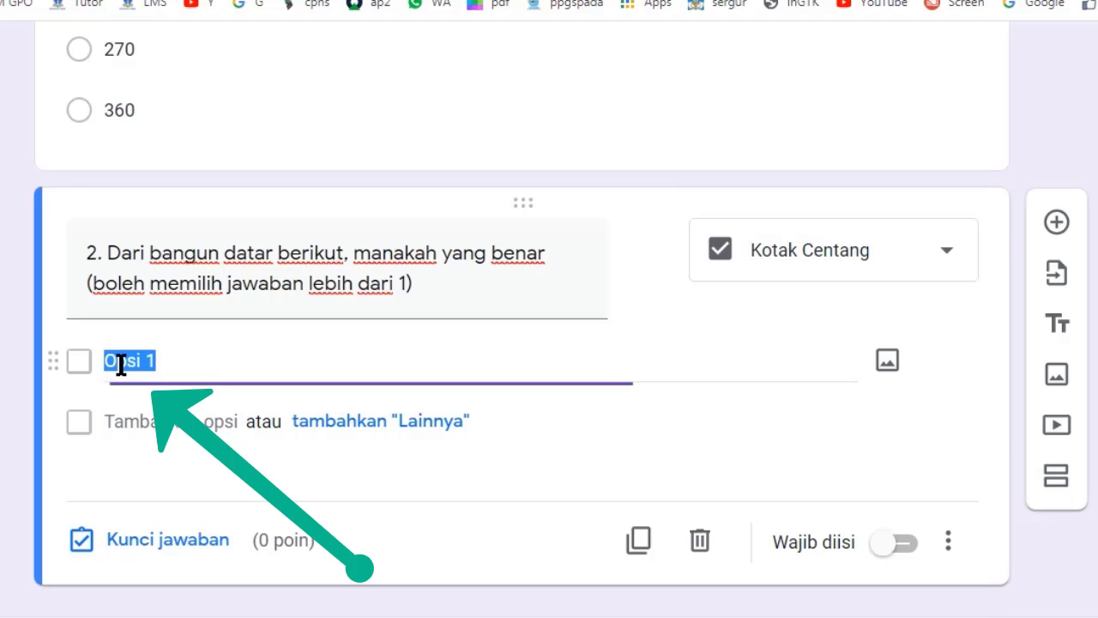
{"action": "type", "text": "lingkara"}
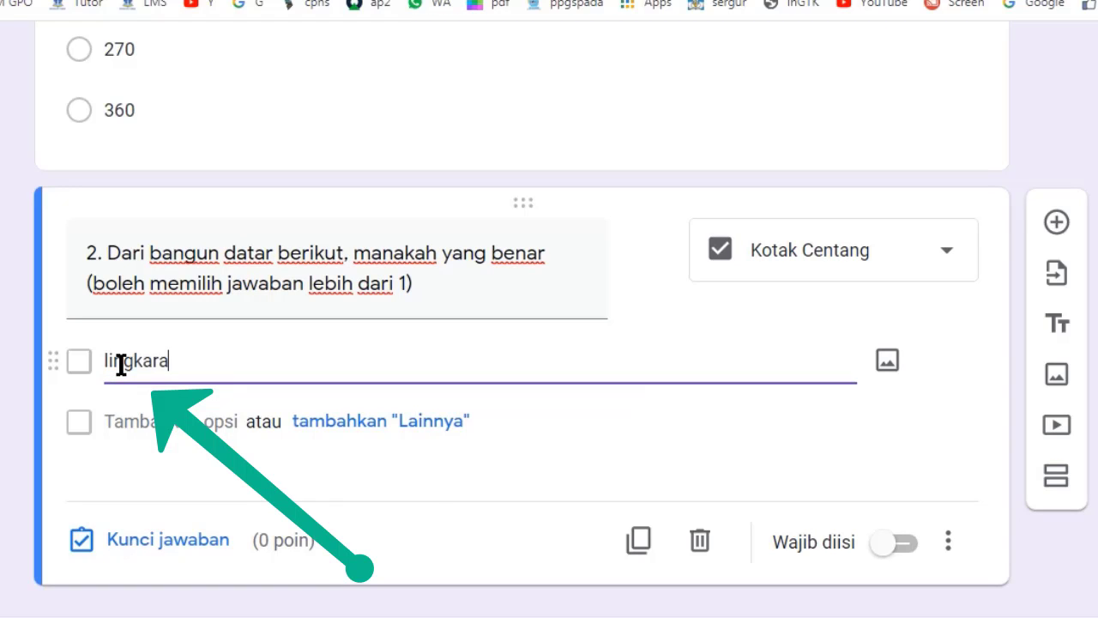
{"action": "type", "text": "n"}
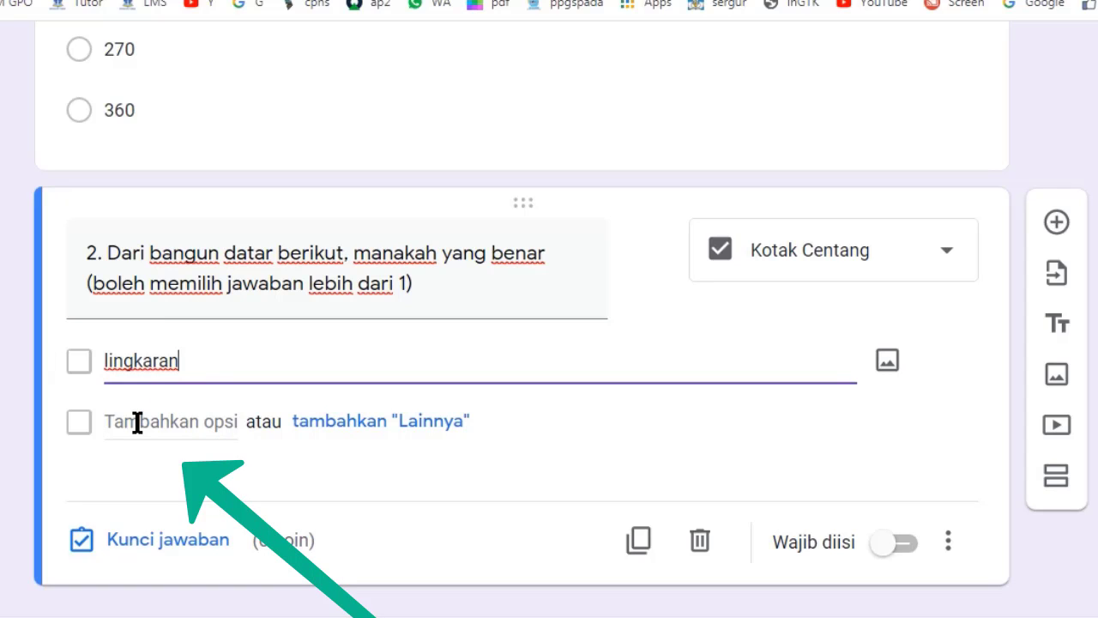
{"action": "left_click", "coordinate": [137, 423]}
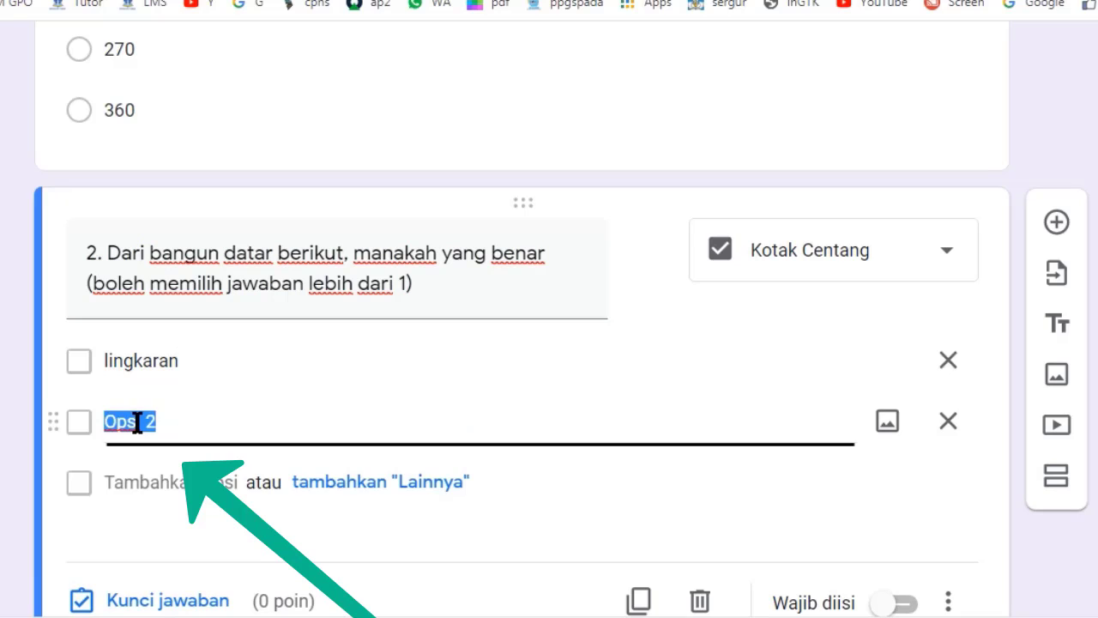
{"action": "type", "text": "persegi"}
{"action": "scroll", "coordinate": [141, 429], "scroll_direction": "down", "scroll_amount": 1}
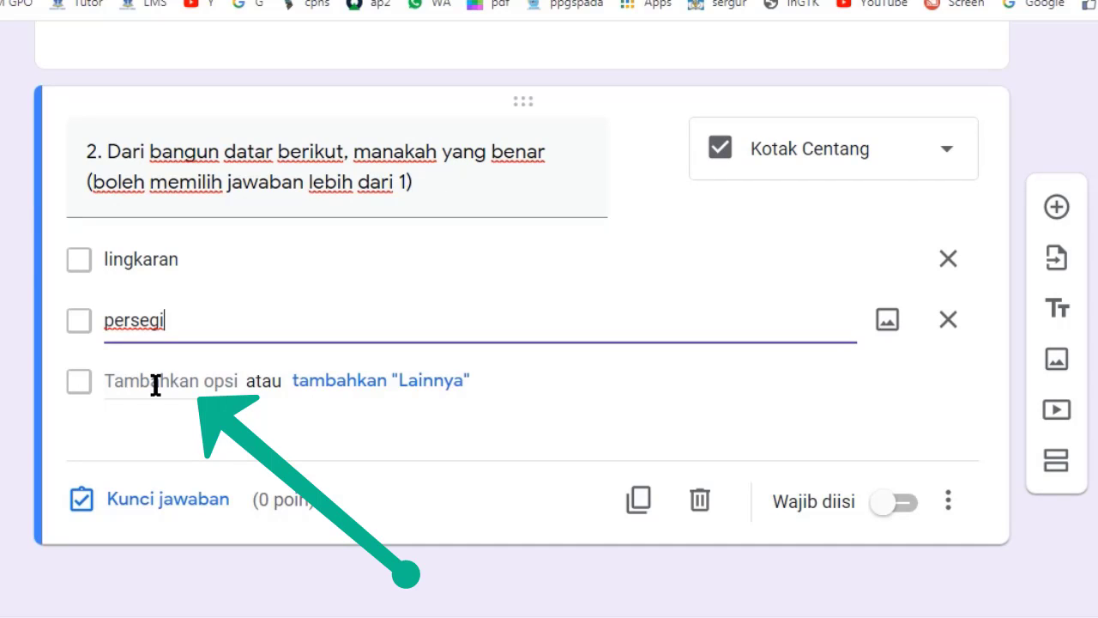
{"action": "left_click", "coordinate": [156, 381]}
{"action": "type", "text": "jajar ge"}
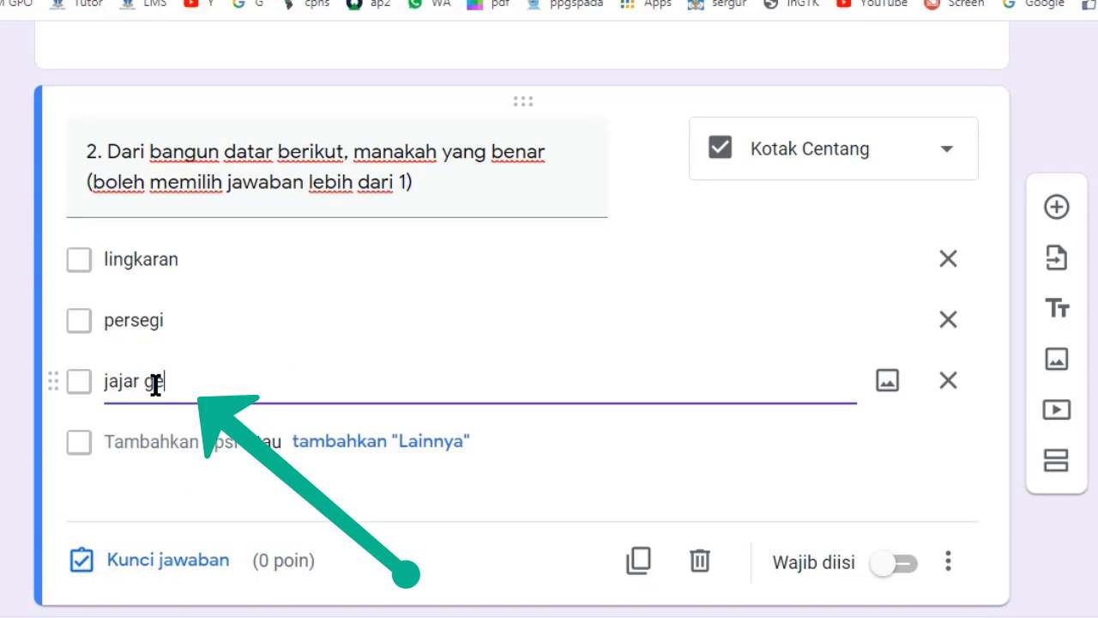
{"action": "type", "text": "njang"}
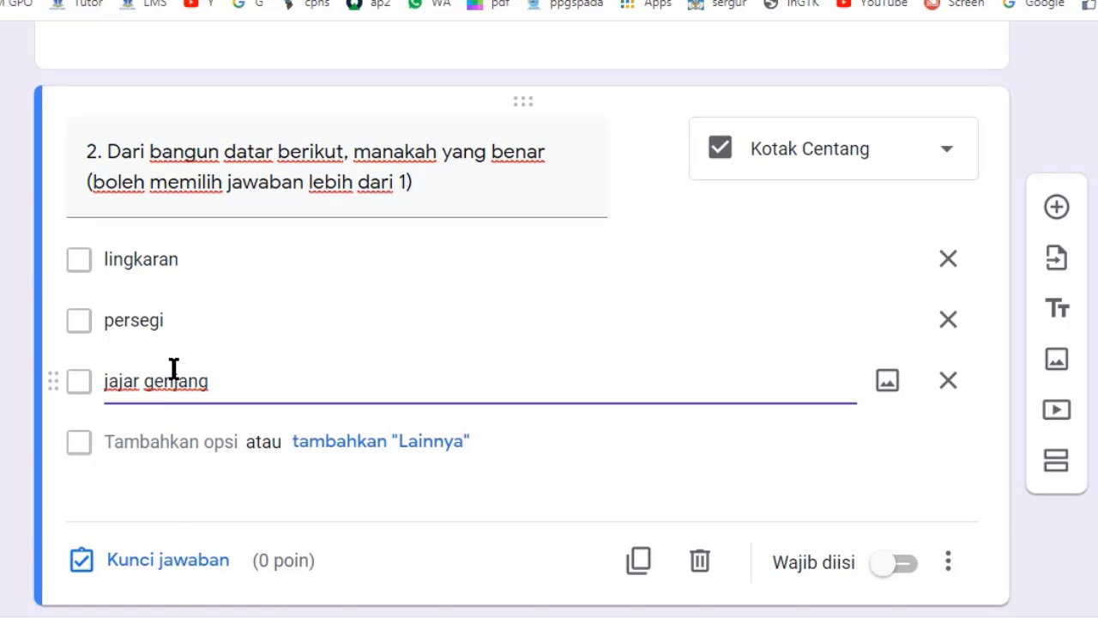
{"action": "left_click", "coordinate": [899, 582]}
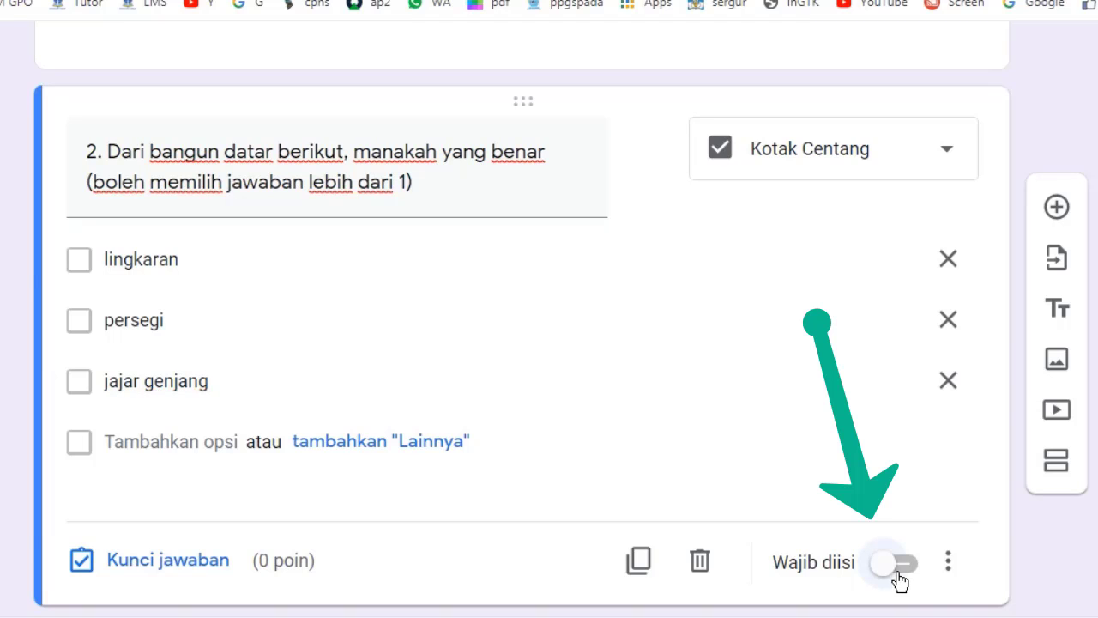
{"action": "left_click", "coordinate": [900, 582]}
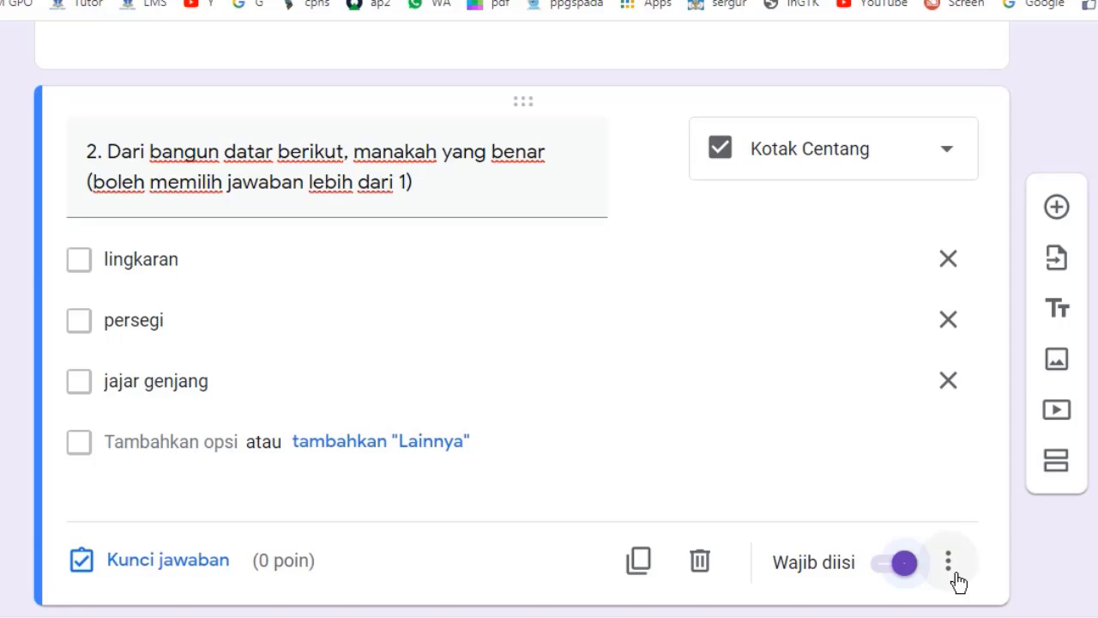
{"action": "left_click", "coordinate": [642, 440]}
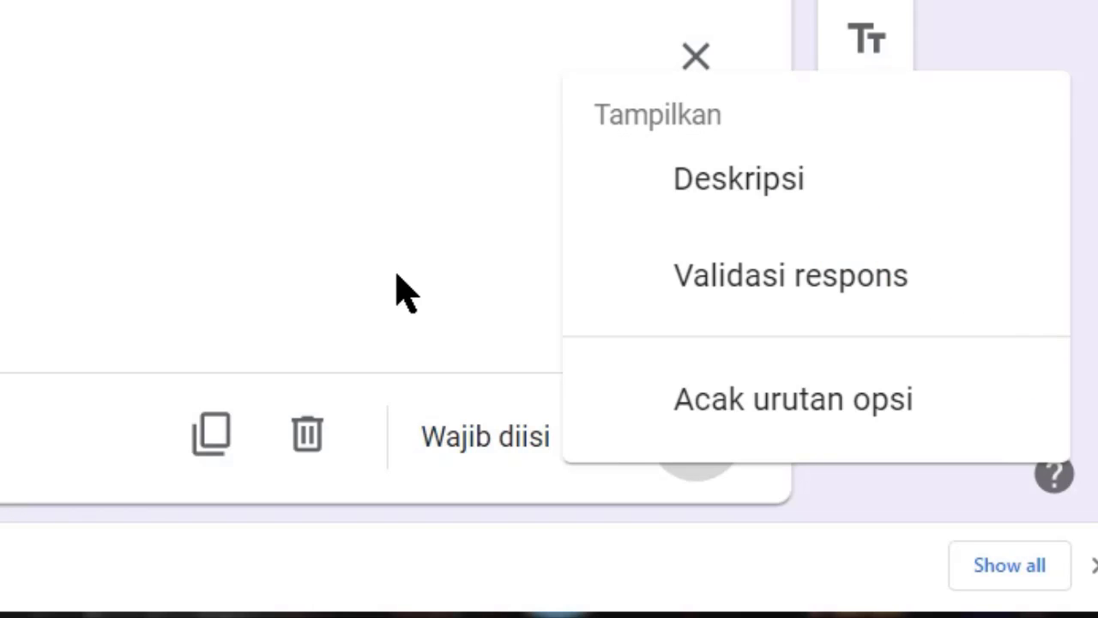
{"action": "left_click", "coordinate": [397, 275]}
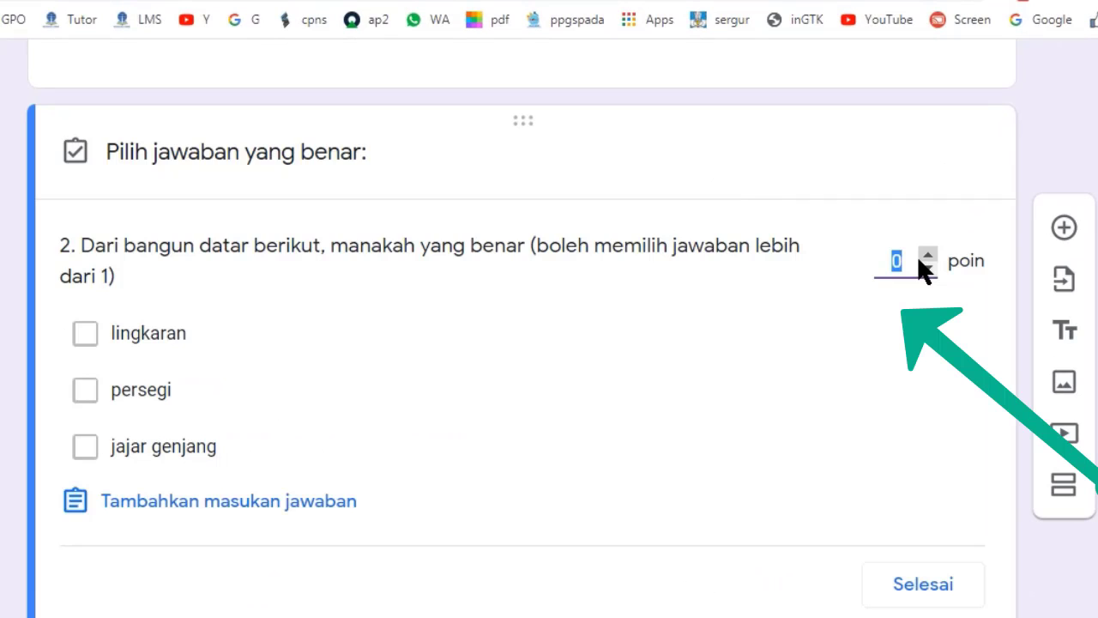
- Set question 2's value to 10 points and its answer key to persegi and jajar genjang
{"action": "type", "text": "10"}
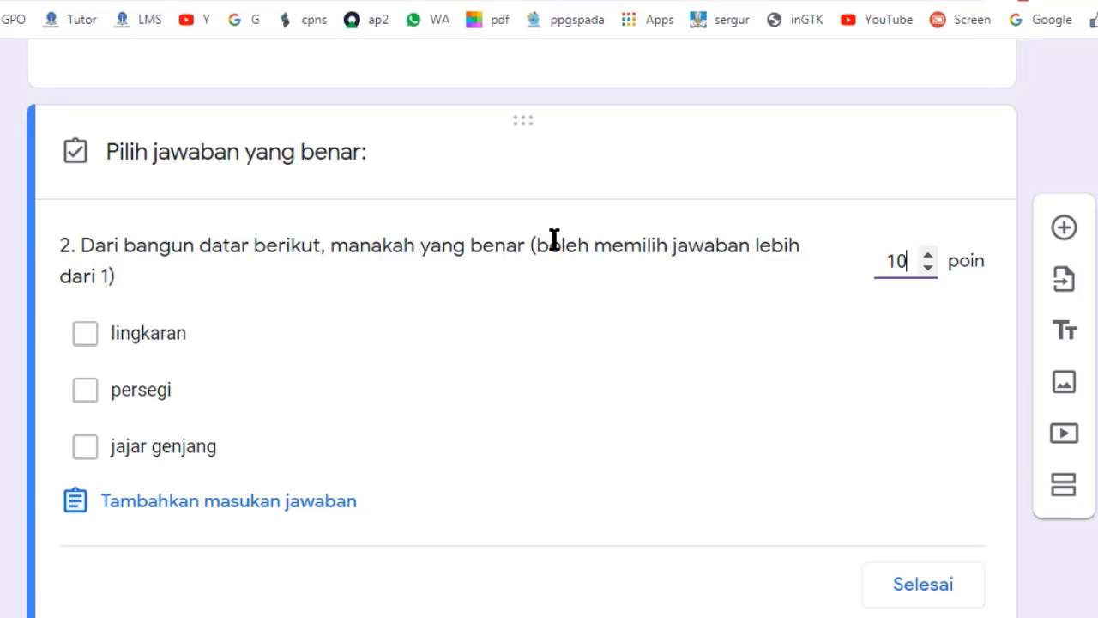
{"action": "left_click", "coordinate": [85, 390]}
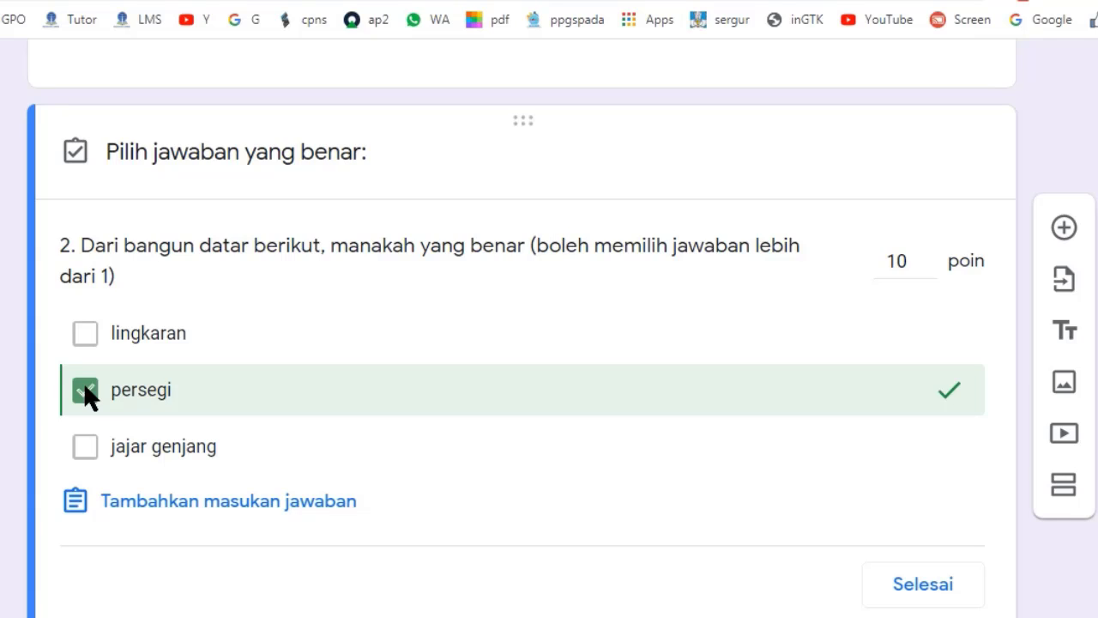
{"action": "left_click", "coordinate": [85, 447]}
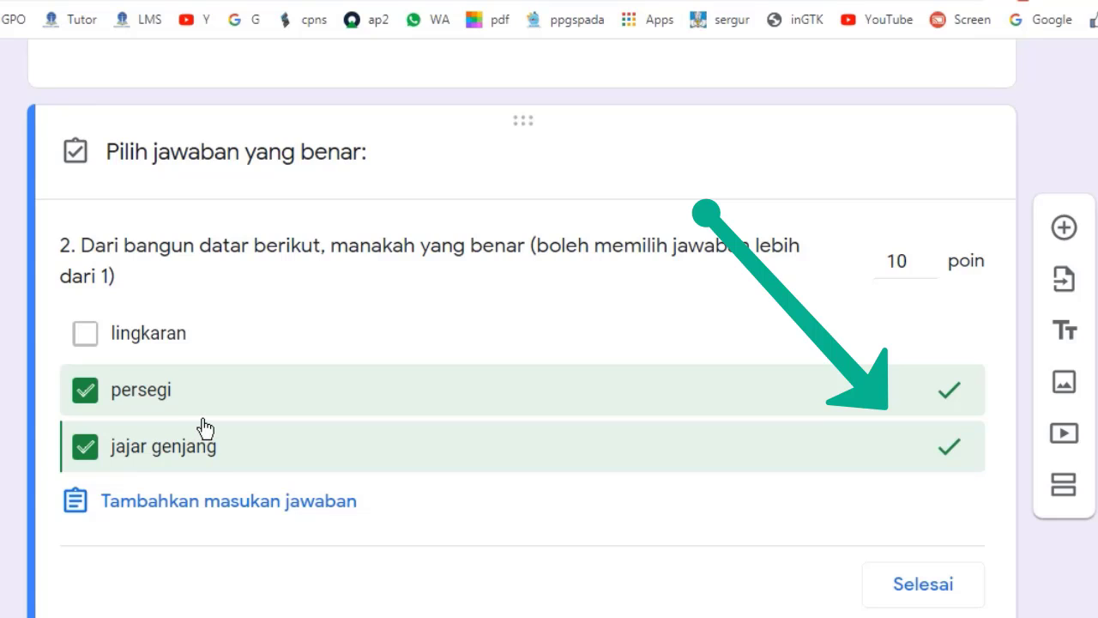
{"action": "left_click", "coordinate": [919, 587]}
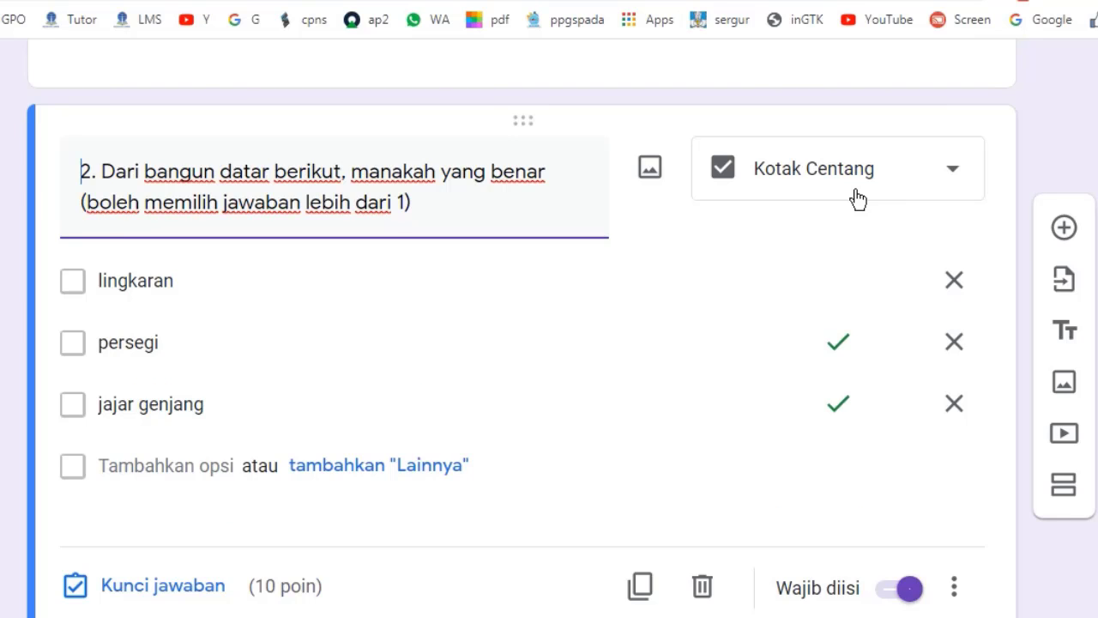
- Add question "3. Bangun datar yang memiliki 4 sisi sama panjang dan sejajar serta mempunyai sudut siku siku merupakan bangun datar ...."
{"action": "scroll", "coordinate": [858, 199], "scroll_direction": "down", "scroll_amount": 1}
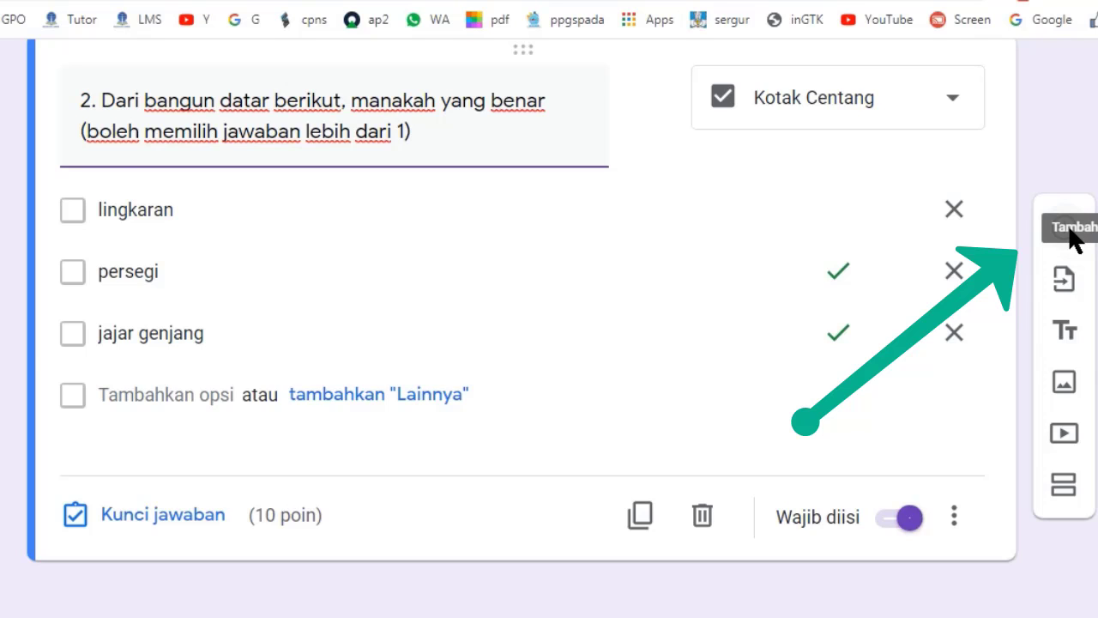
{"action": "left_click", "coordinate": [1064, 228]}
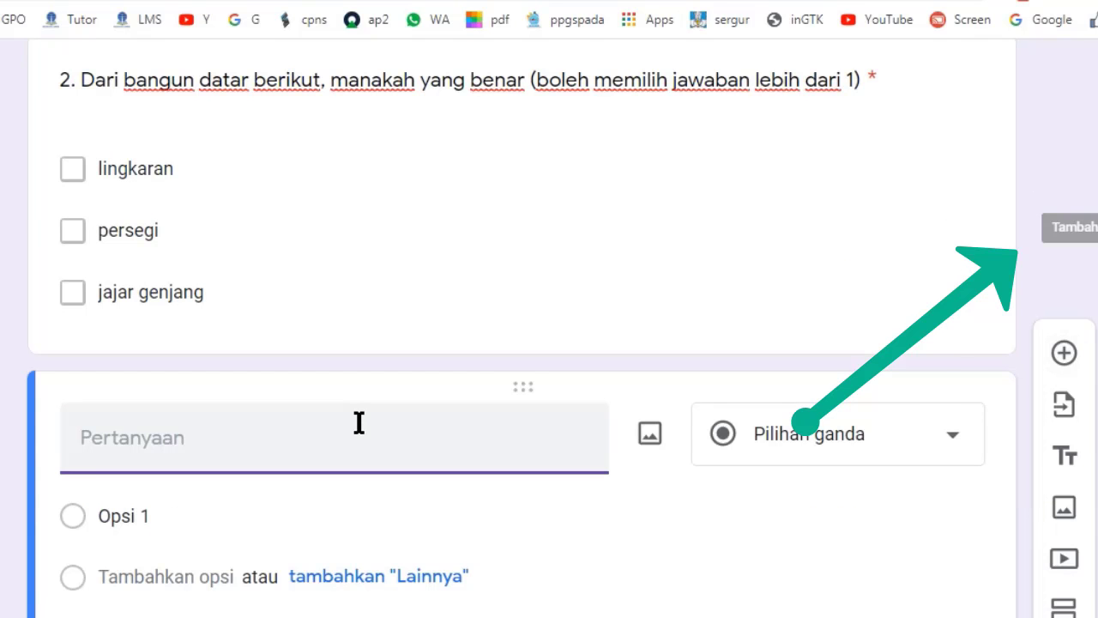
{"action": "type", "text": "3."}
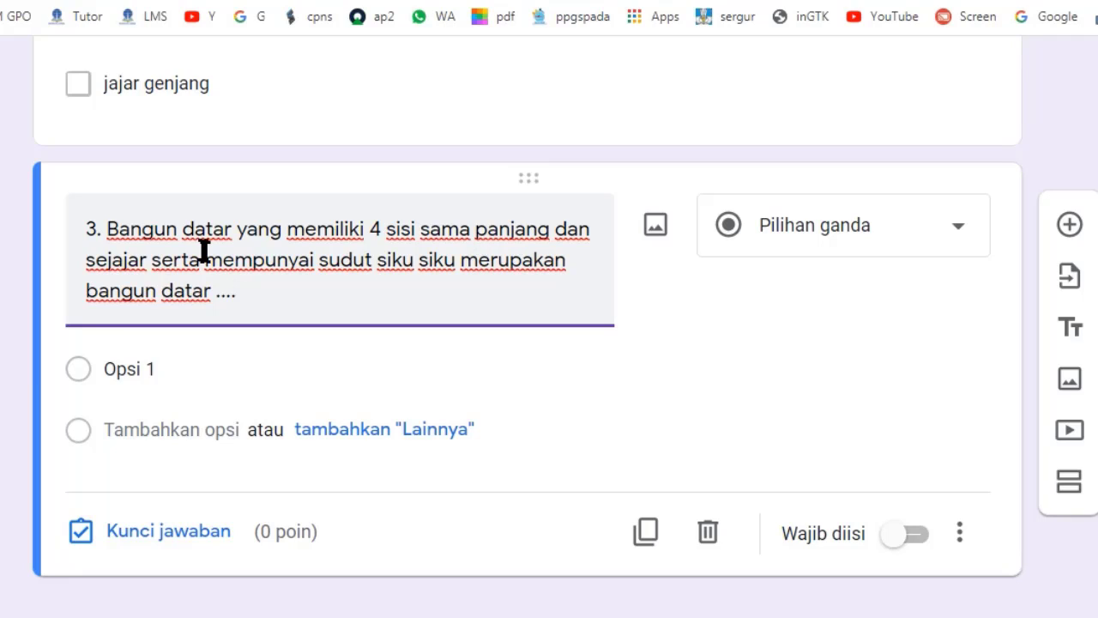
{"action": "left_click", "coordinate": [120, 371]}
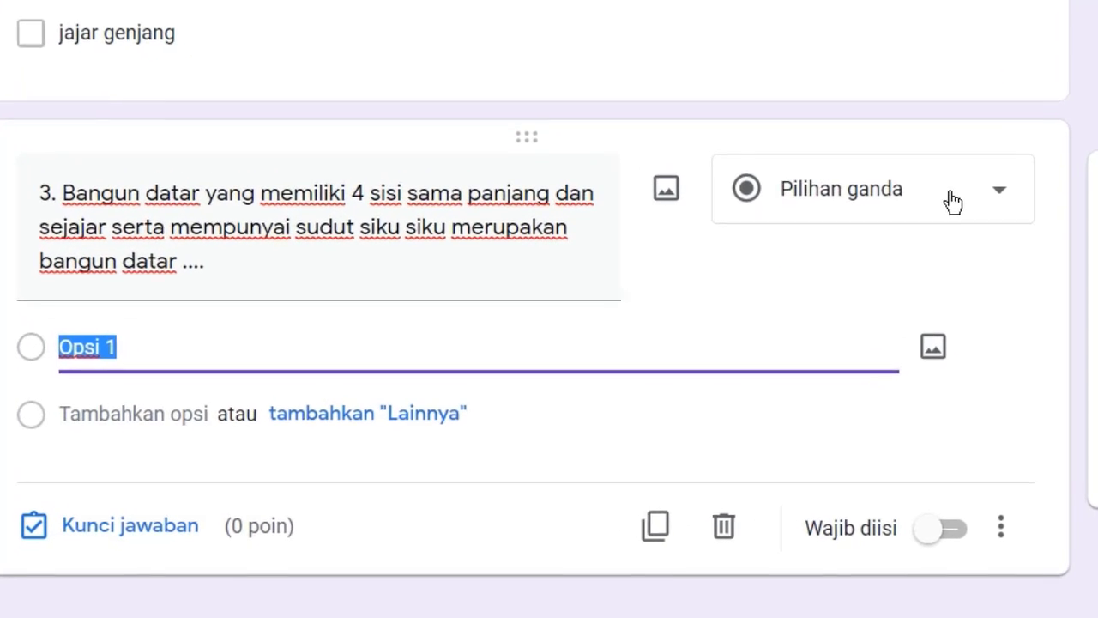
- Set question 3's type to Jawaban singkat and make the question required
{"action": "left_click", "coordinate": [958, 198]}
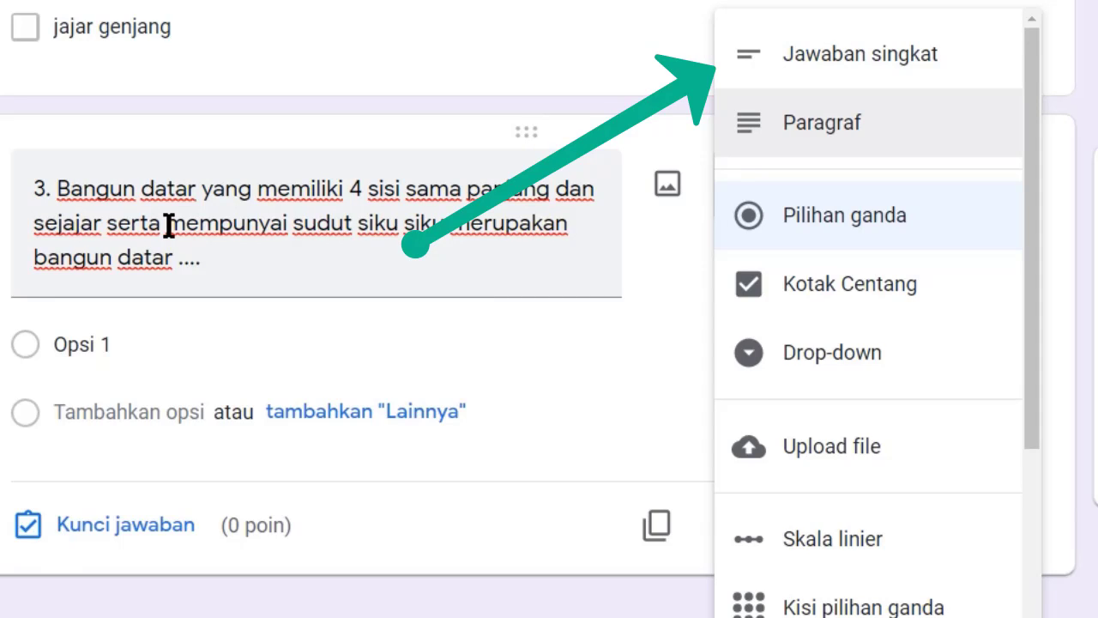
{"action": "left_click", "coordinate": [850, 61]}
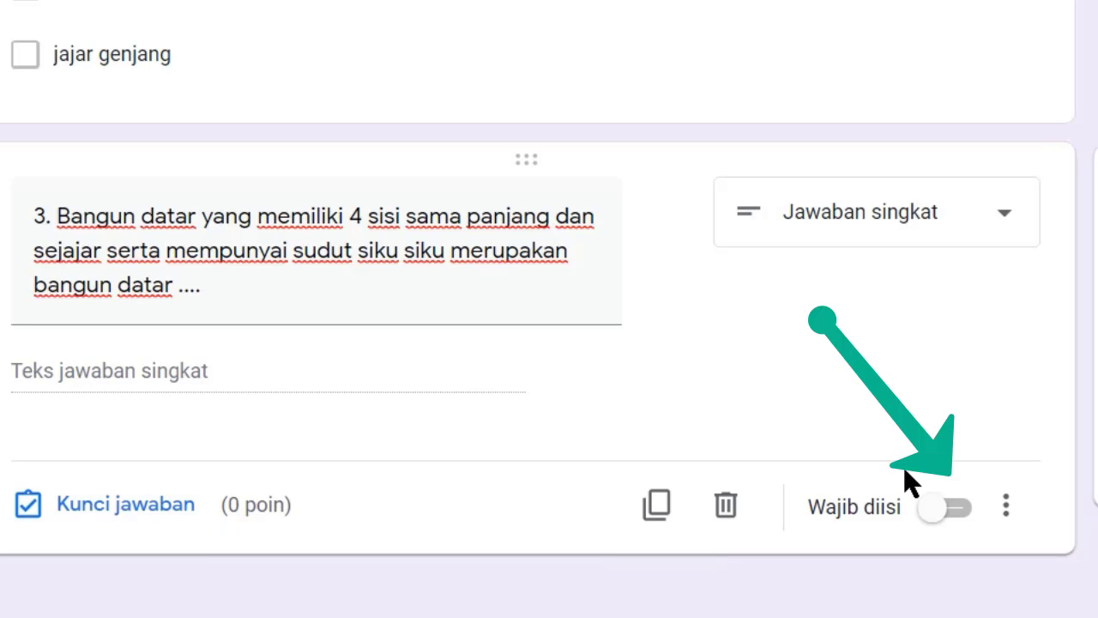
{"action": "left_click", "coordinate": [935, 508]}
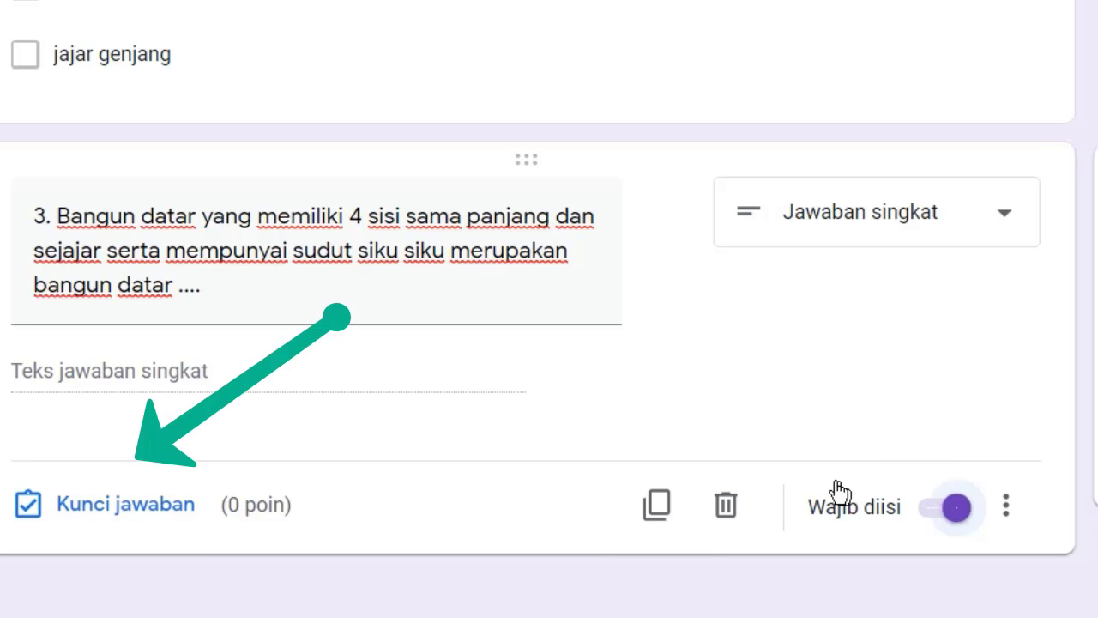
- Add persegi and bangun persegi as correct answers in question 3's answer key
{"action": "left_click", "coordinate": [120, 508]}
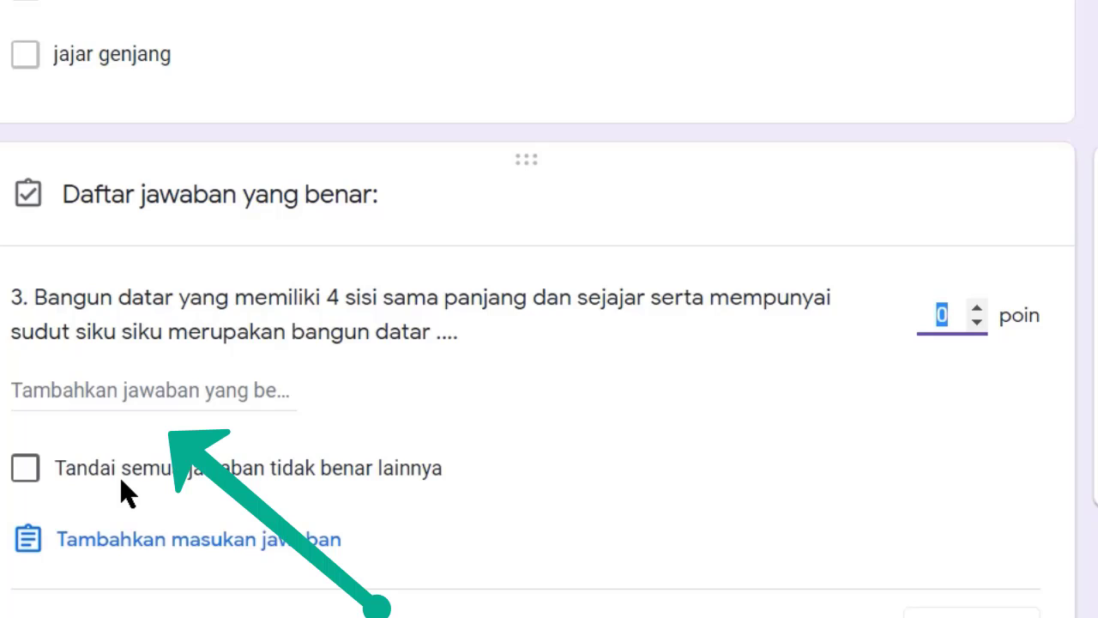
{"action": "left_click", "coordinate": [270, 391]}
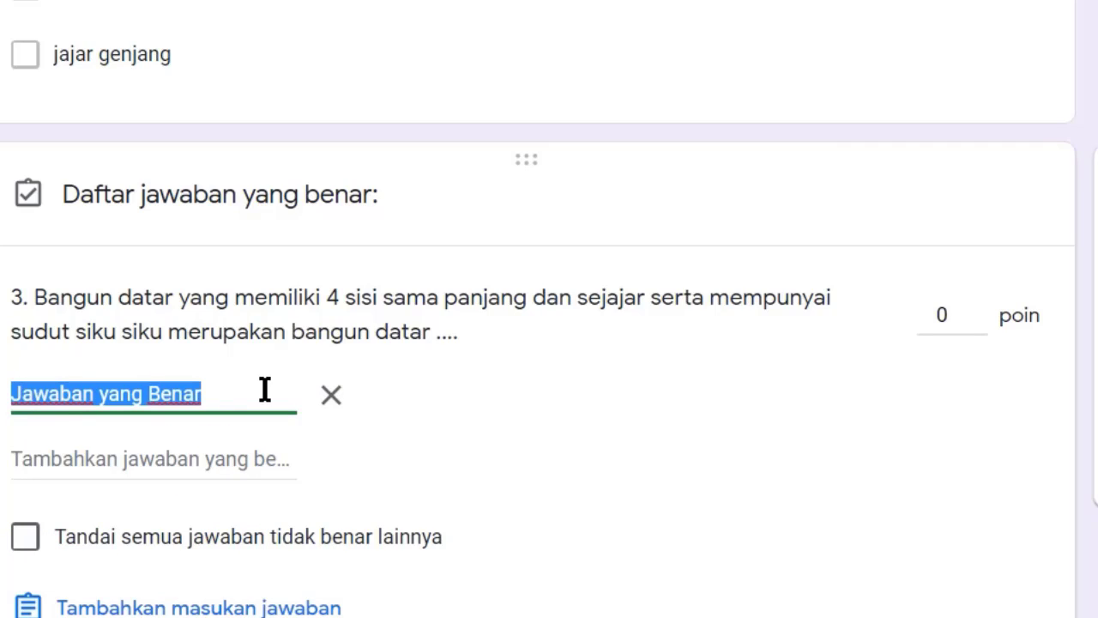
{"action": "type", "text": "persegi"}
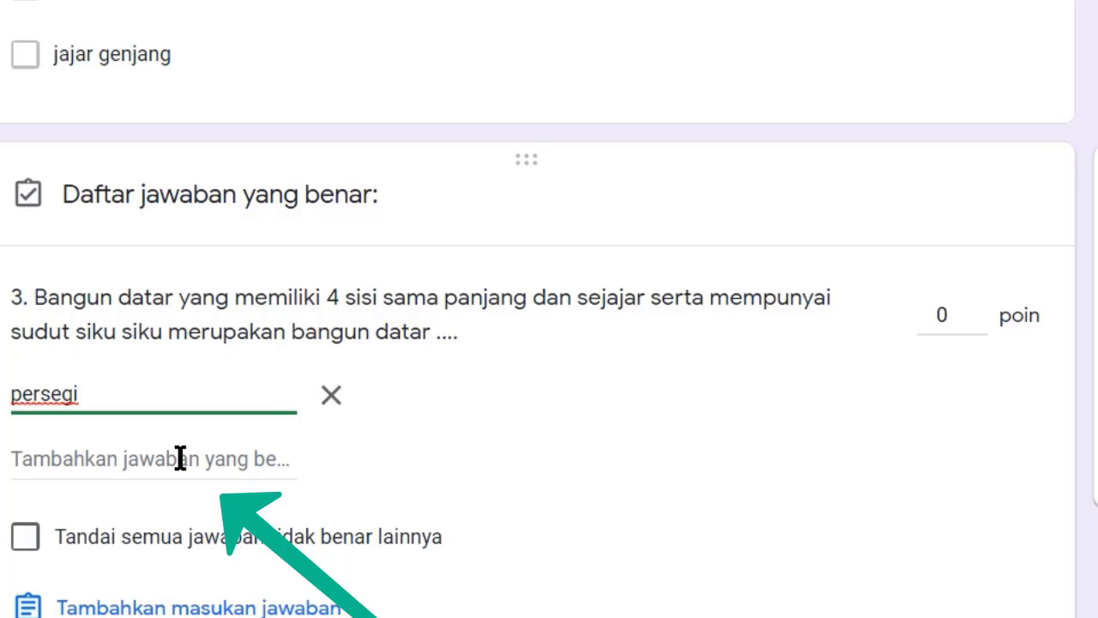
{"action": "left_click", "coordinate": [151, 459]}
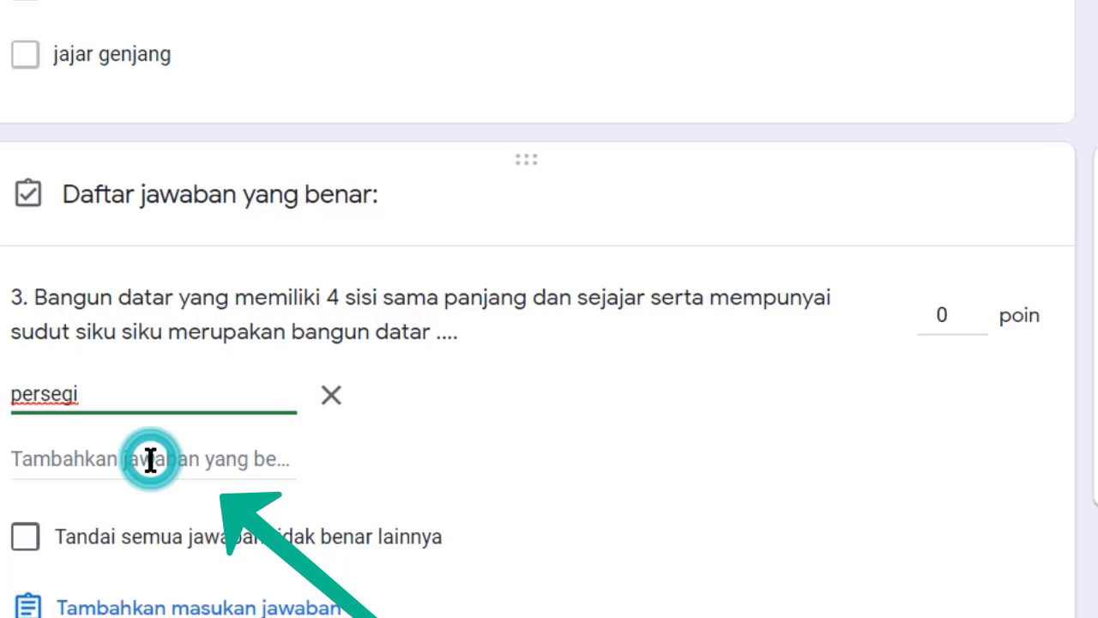
{"action": "type", "text": "bangun p"}
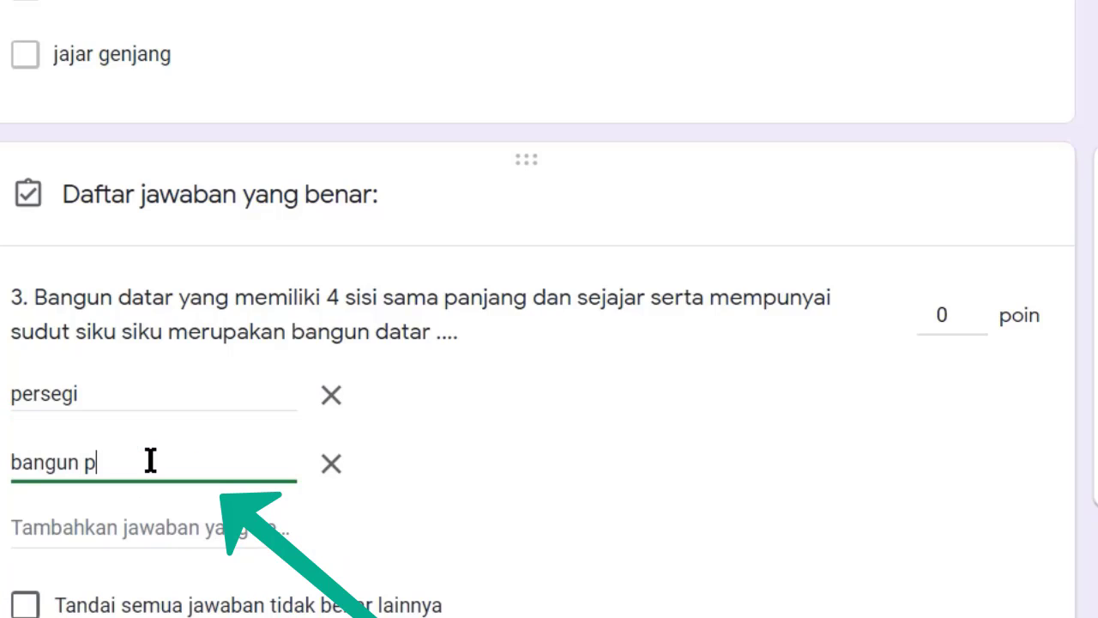
{"action": "type", "text": "ersegi"}
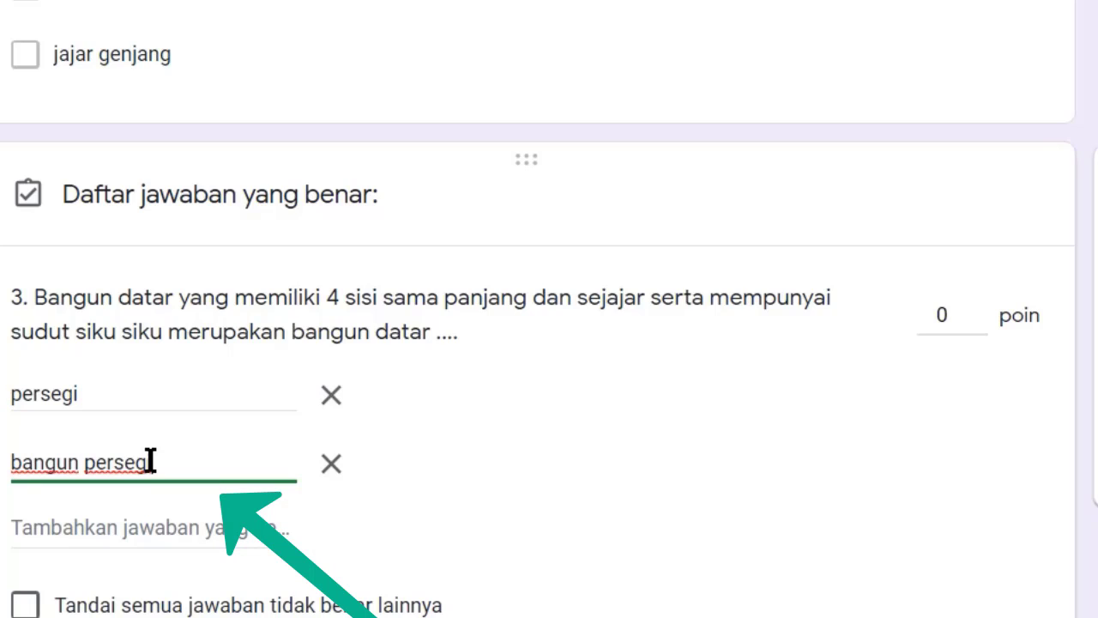
- Add segi empat sama sisi as the third correct answer for question 3
{"action": "left_click", "coordinate": [146, 528]}
{"action": "type", "text": "s"}
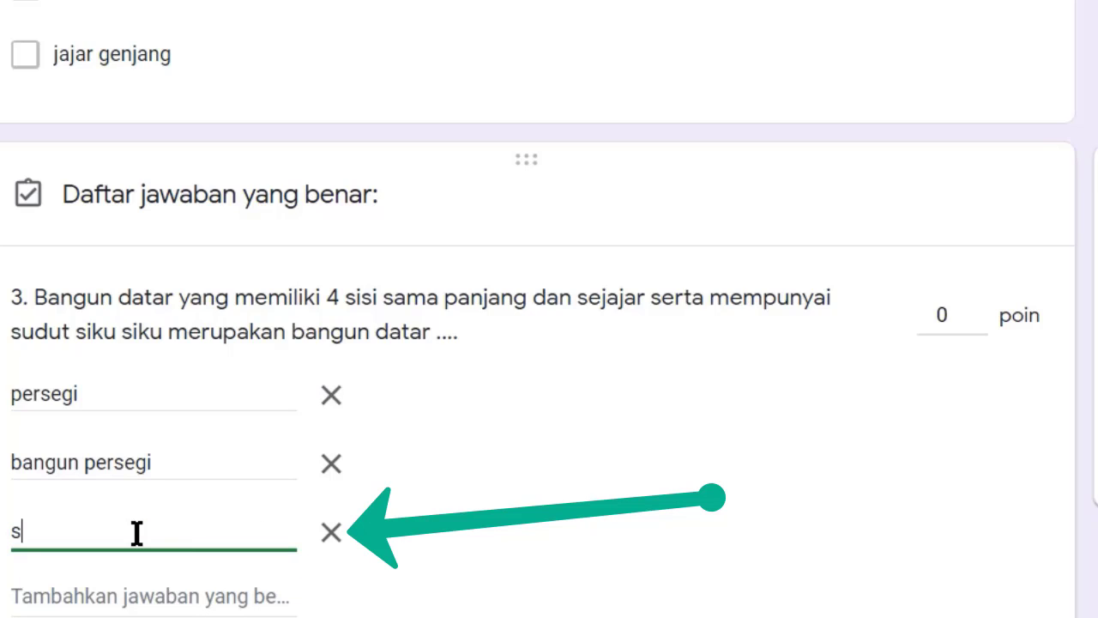
{"action": "type", "text": "egi empat sama pan"}
{"action": "type", "text": "jan"}
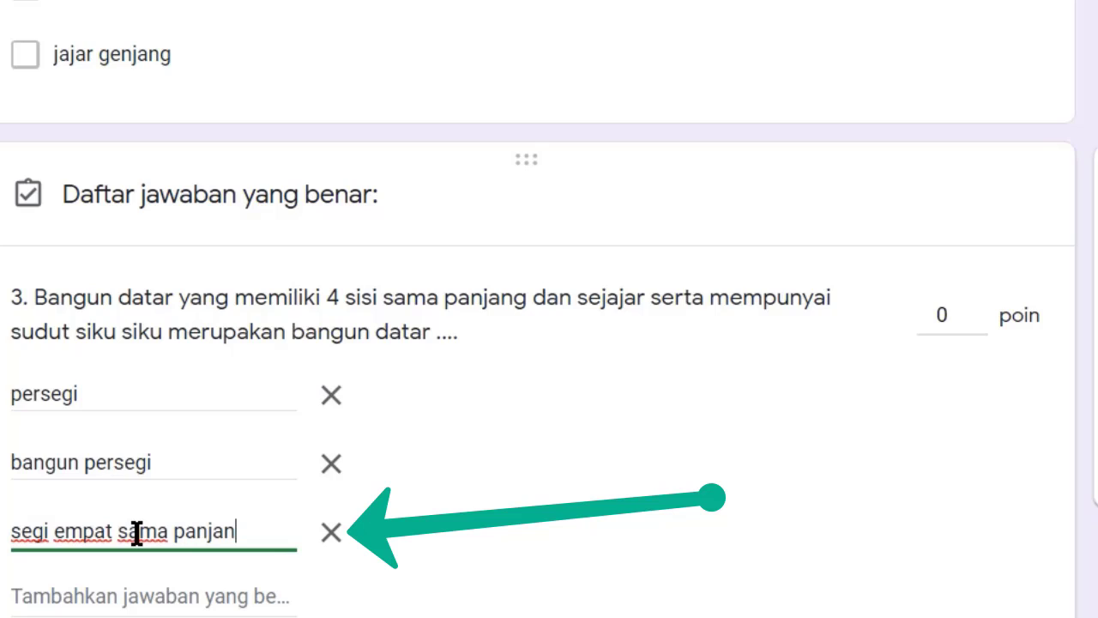
{"action": "type", "text": "g"}
{"action": "double_click", "coordinate": [188, 534]}
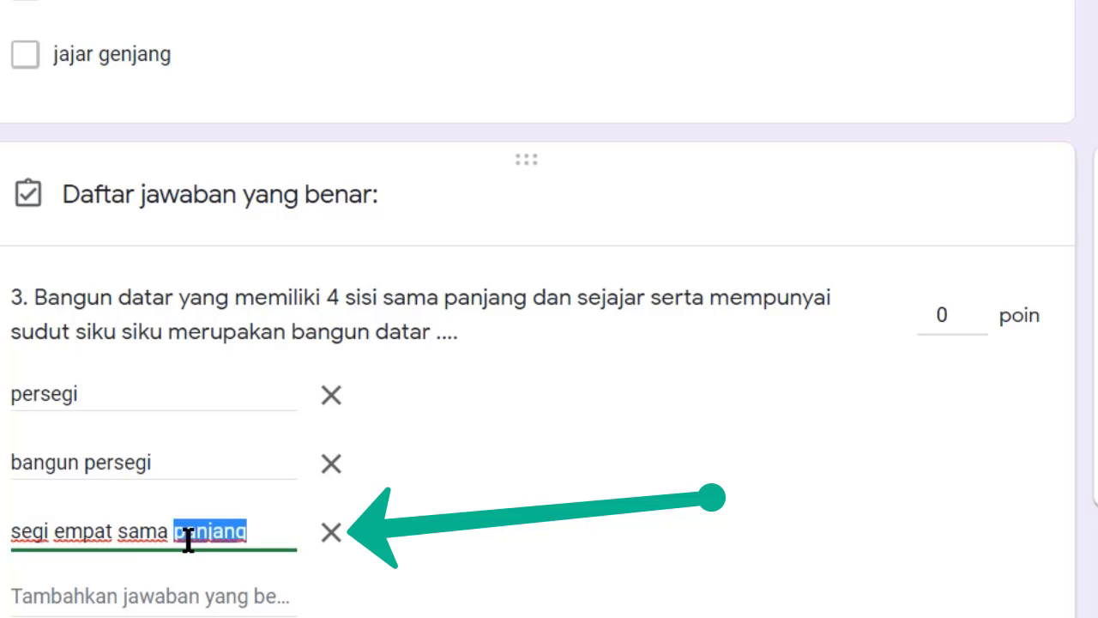
{"action": "type", "text": "sisi"}
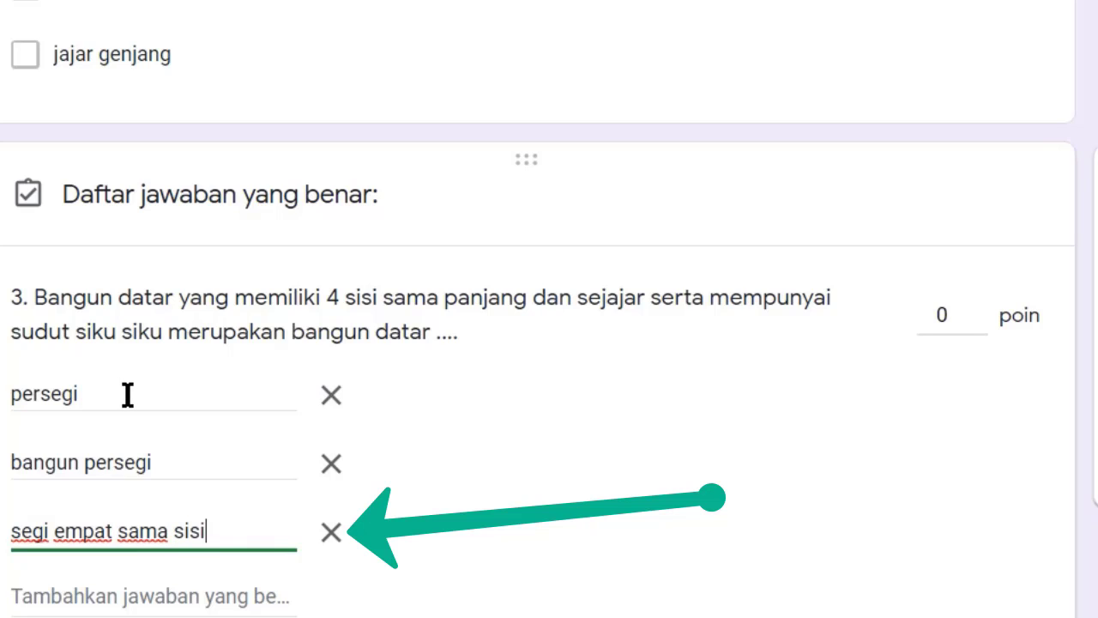
- Set question 3's value to 30 points and finish its answer key
{"action": "scroll", "coordinate": [426, 314], "scroll_direction": "down", "scroll_amount": 1}
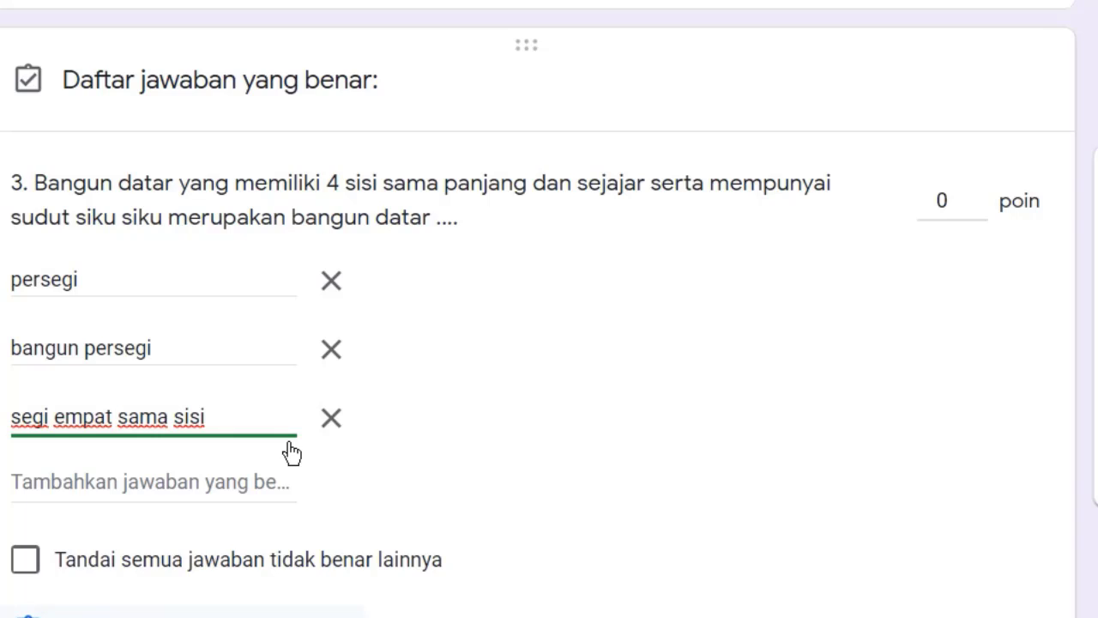
{"action": "scroll", "coordinate": [943, 314], "scroll_direction": "up", "scroll_amount": 1}
{"action": "left_click", "coordinate": [943, 314]}
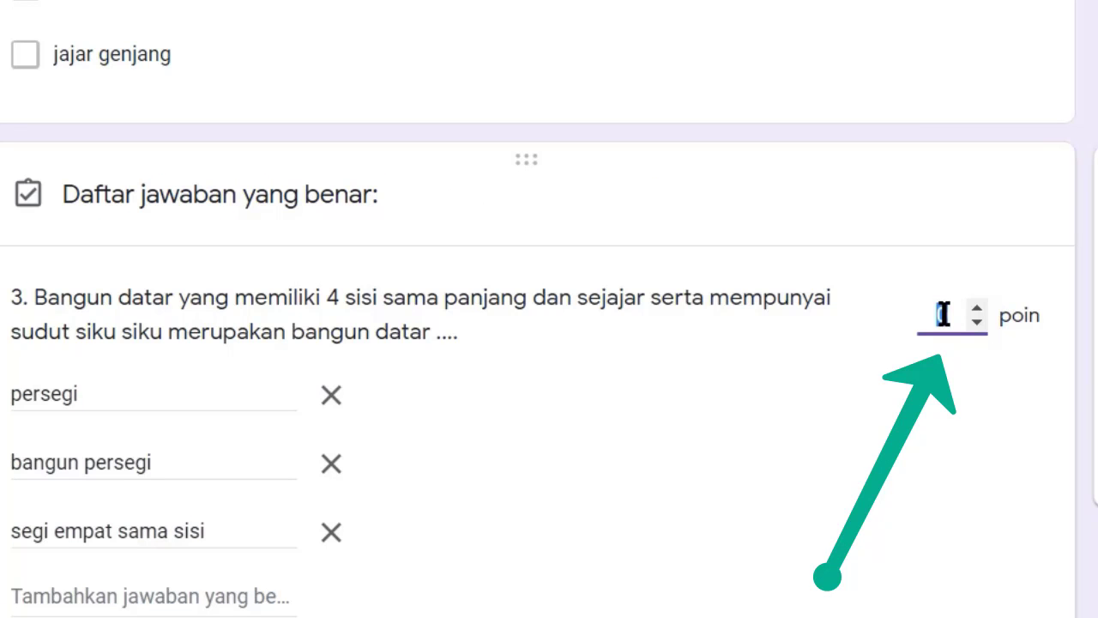
{"action": "type", "text": "2"}
{"action": "key", "text": "BackSpace"}
{"action": "type", "text": "30"}
{"action": "scroll", "coordinate": [1019, 461], "scroll_direction": "down", "scroll_amount": 4}
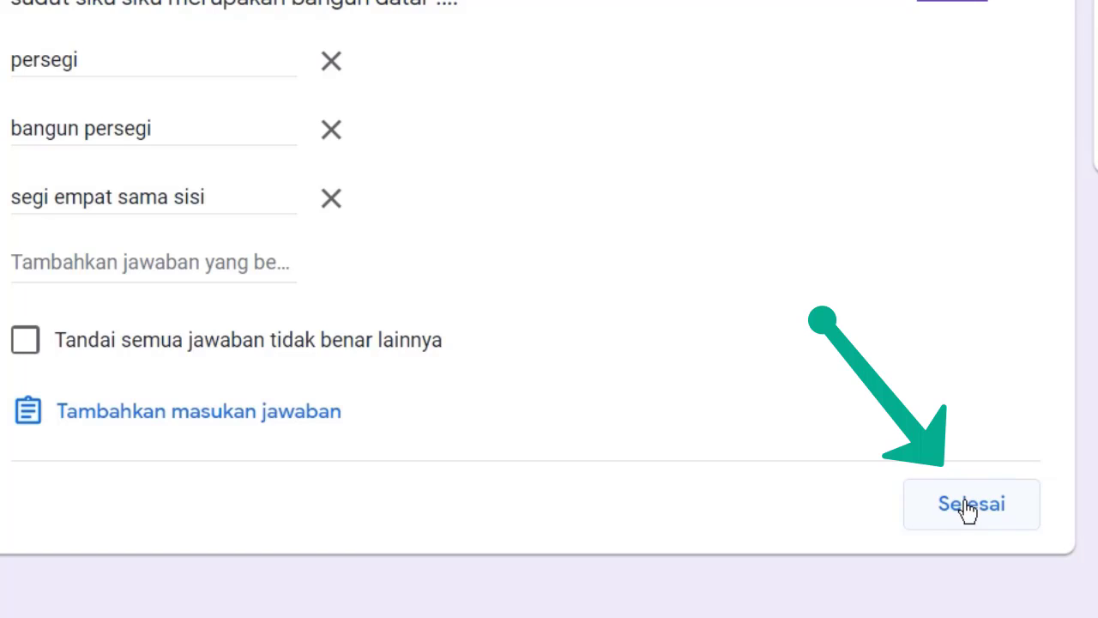
{"action": "left_click", "coordinate": [966, 505]}
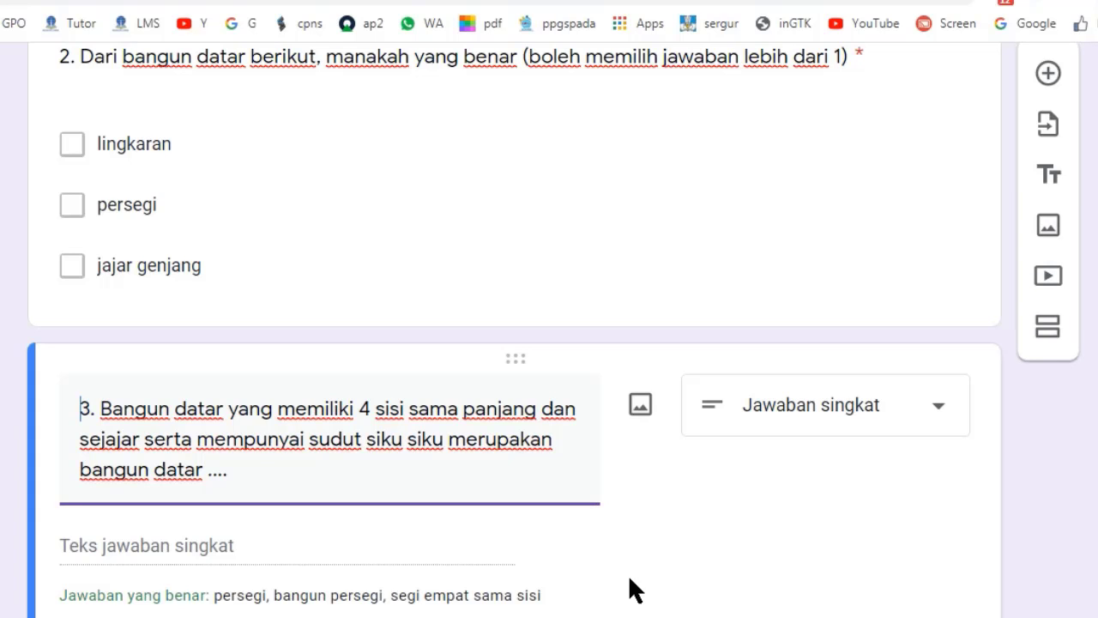
- Add the question "4. jelaskan pengertian bangun datar persegi?" below question 3
{"action": "scroll", "coordinate": [631, 590], "scroll_direction": "down", "scroll_amount": 2}
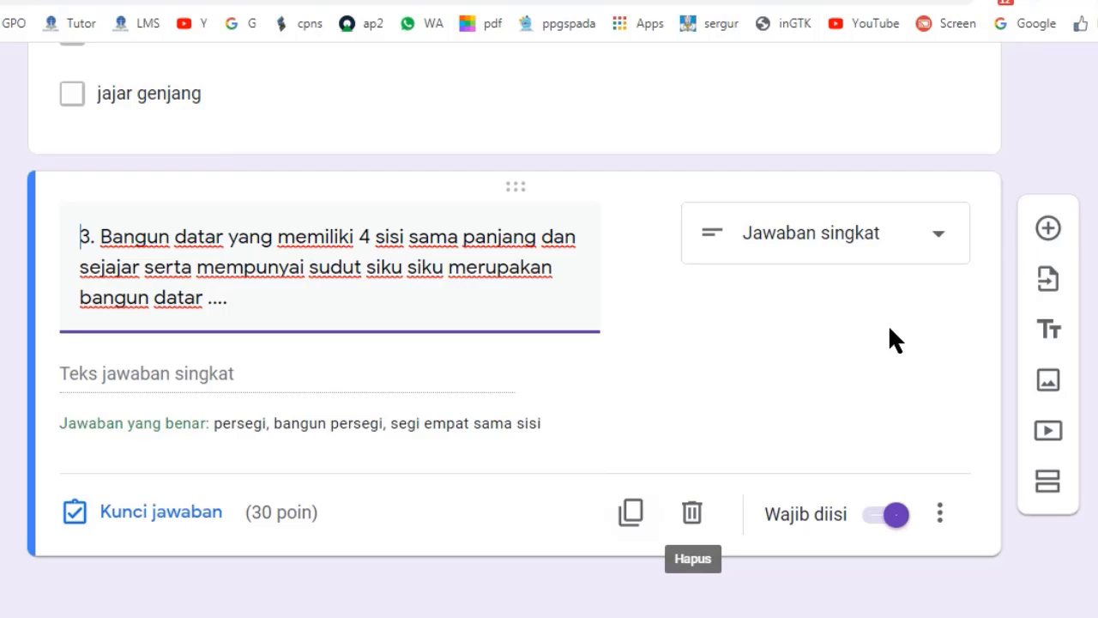
{"action": "left_click", "coordinate": [1048, 238]}
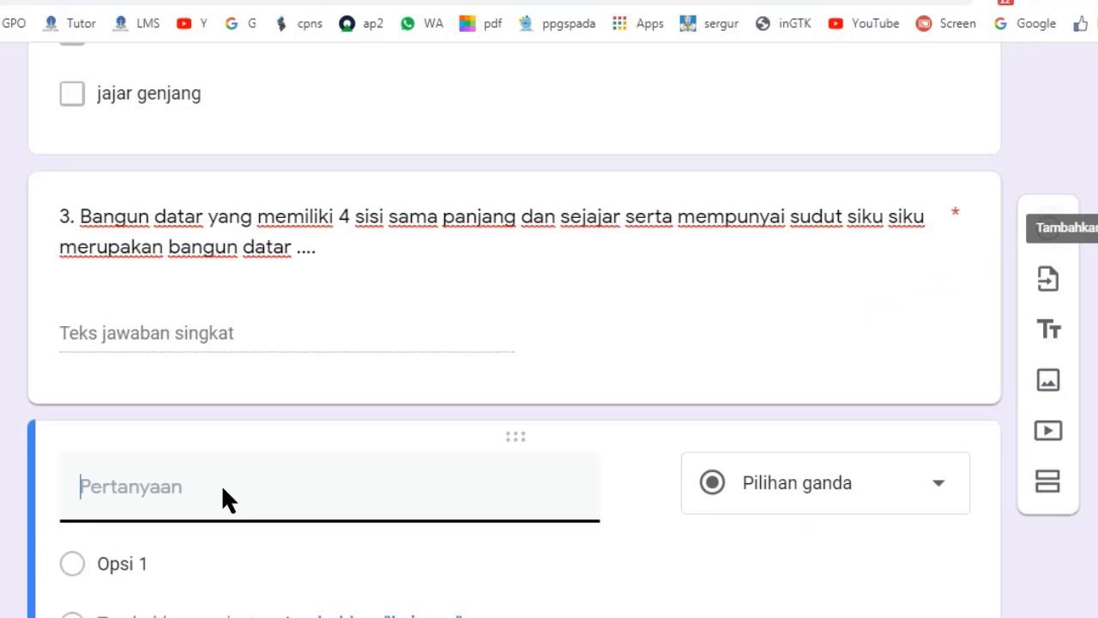
{"action": "type", "text": "4."}
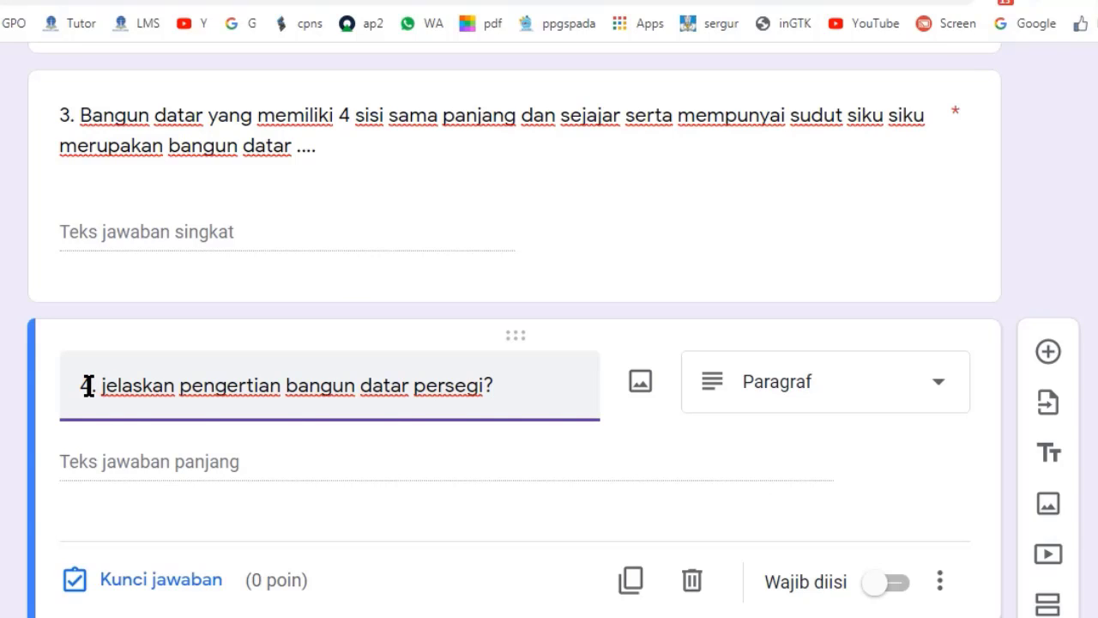
- Set question 4's type to Paragraf and make the question required
{"action": "left_click", "coordinate": [793, 392]}
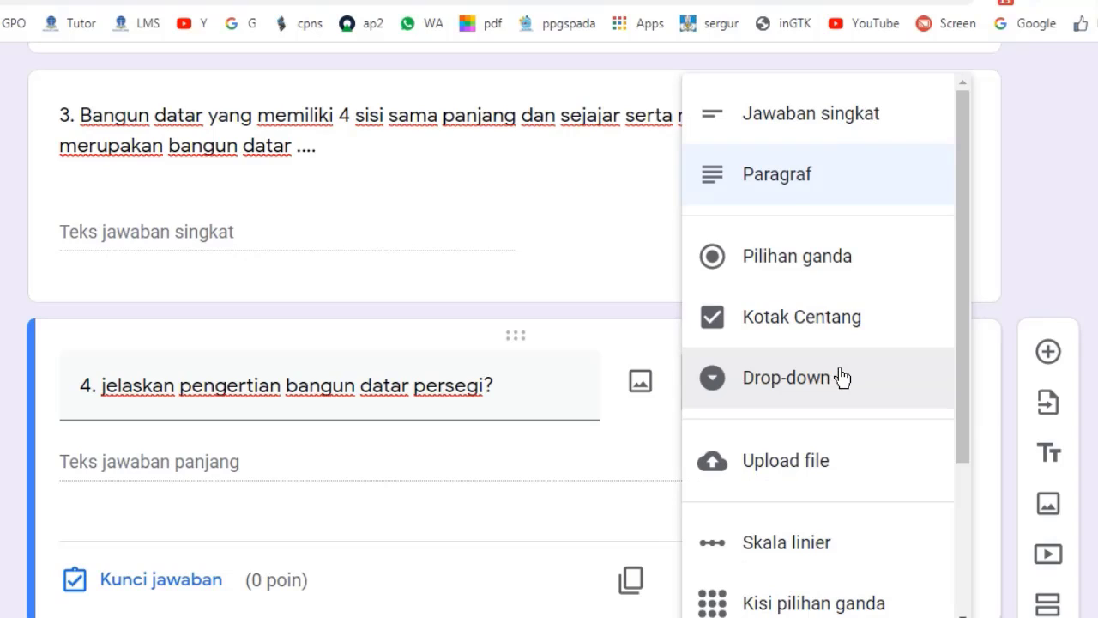
{"action": "left_click", "coordinate": [804, 179]}
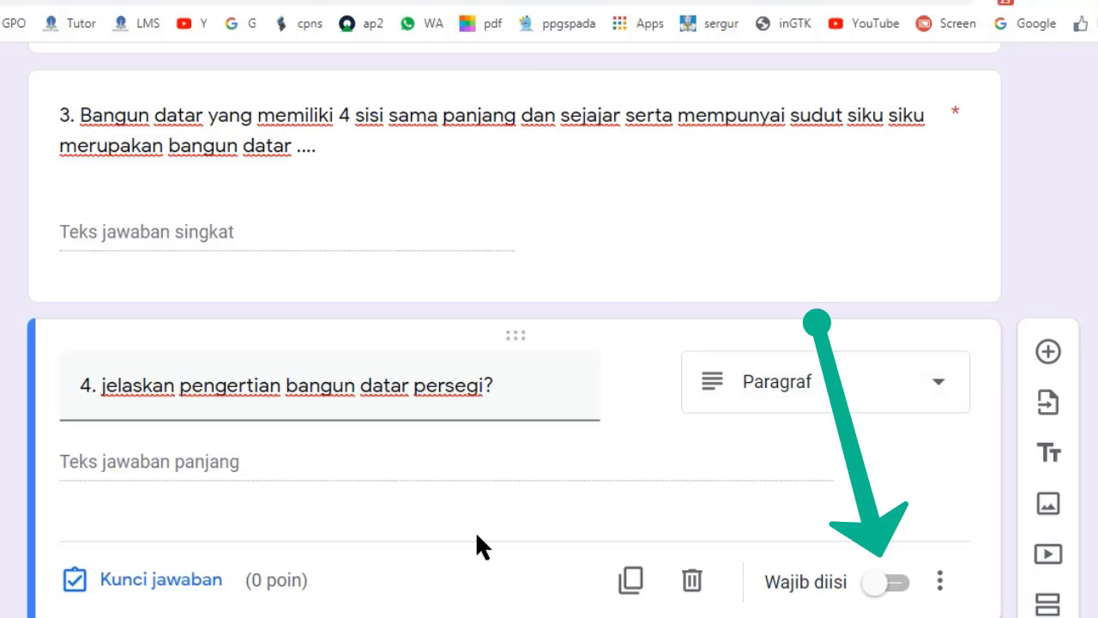
{"action": "left_click", "coordinate": [884, 589]}
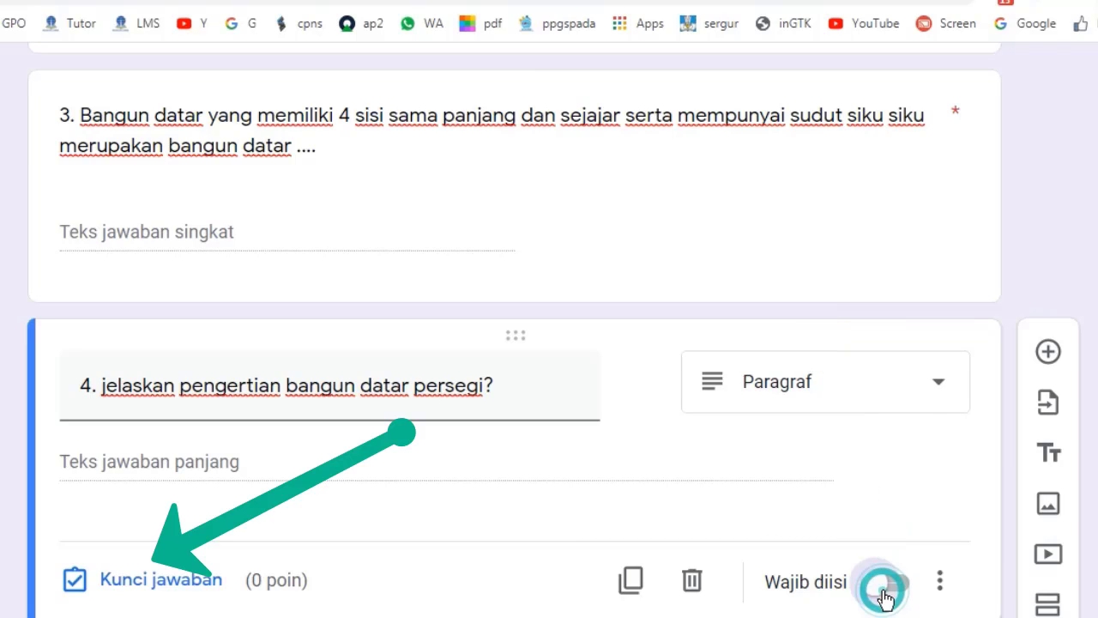
- Set question 4's value to 50 points in its answer key
{"action": "left_click", "coordinate": [154, 580]}
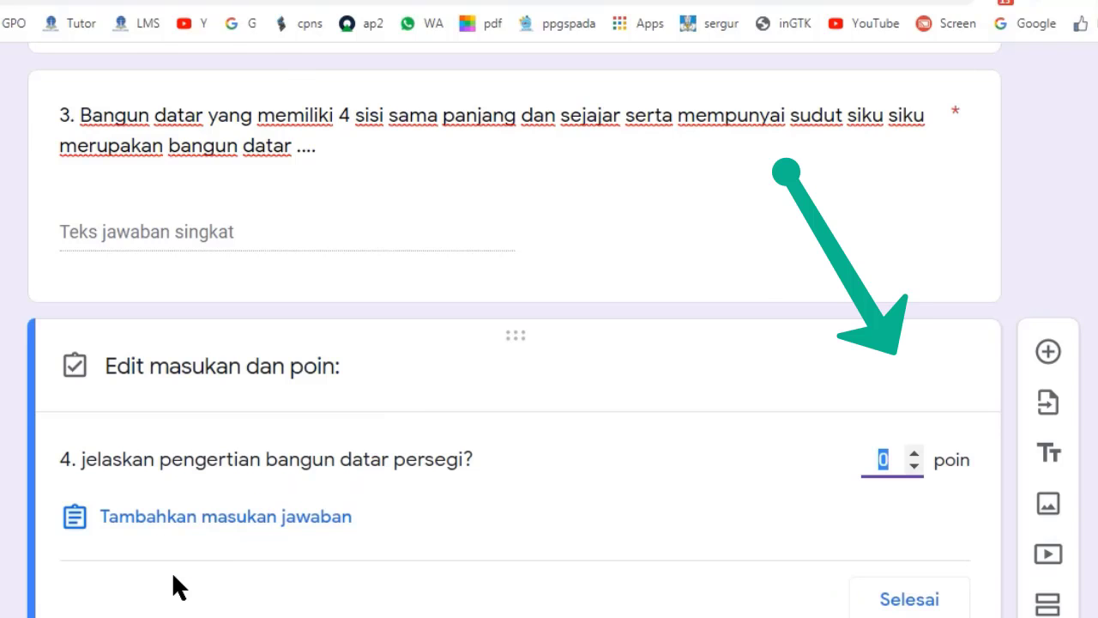
{"action": "scroll", "coordinate": [175, 588], "scroll_direction": "down", "scroll_amount": 1}
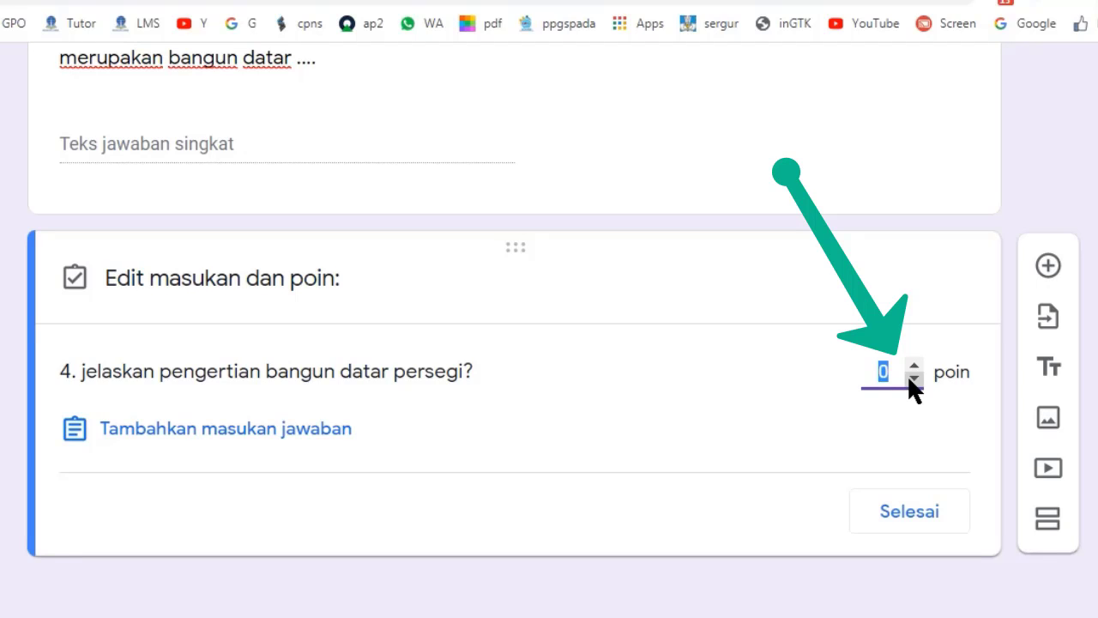
{"action": "type", "text": "50"}
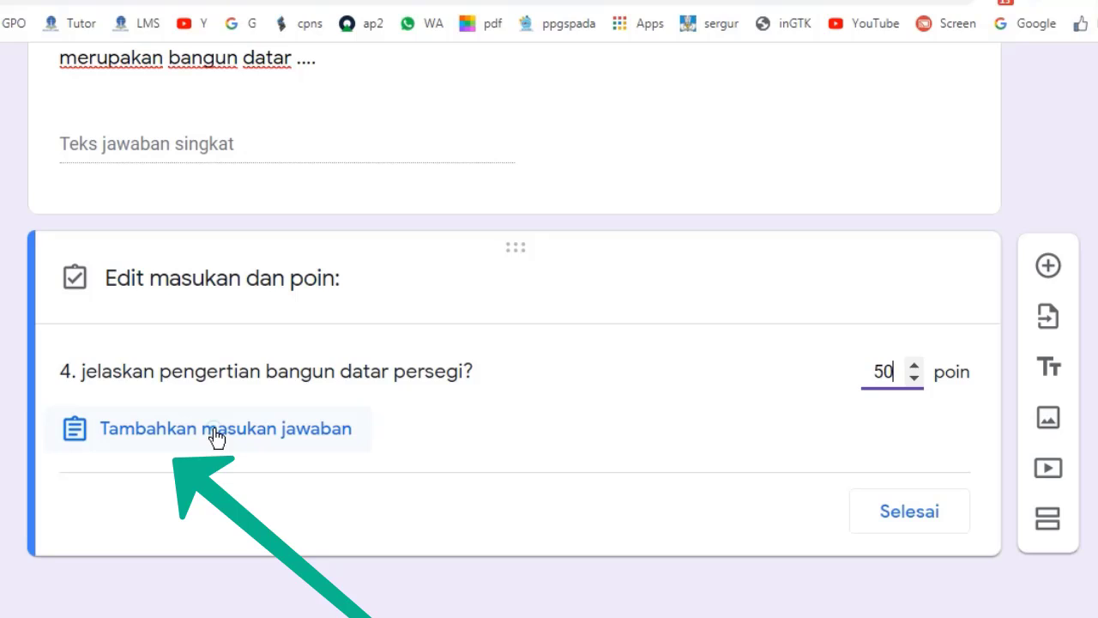
{"action": "left_click", "coordinate": [216, 433]}
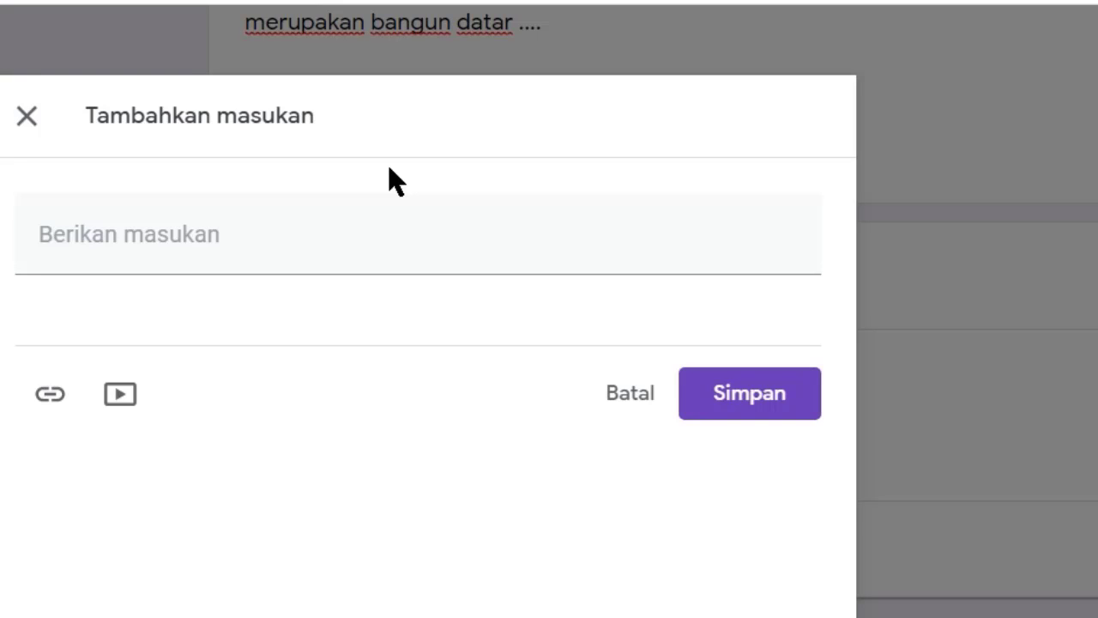
{"action": "left_click", "coordinate": [158, 244]}
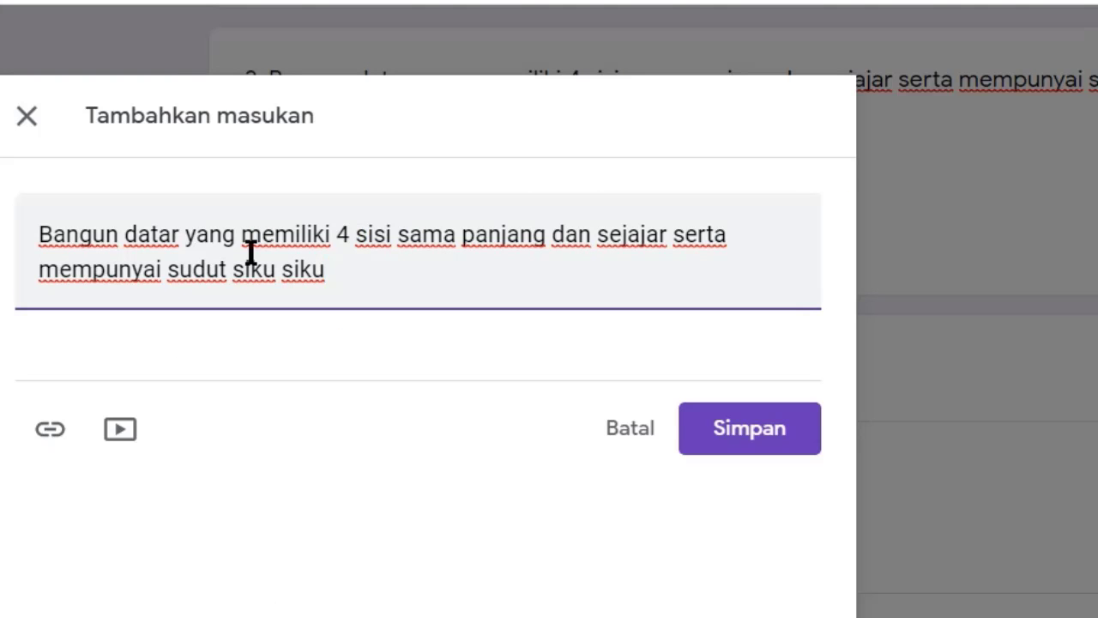
{"action": "left_click", "coordinate": [48, 432]}
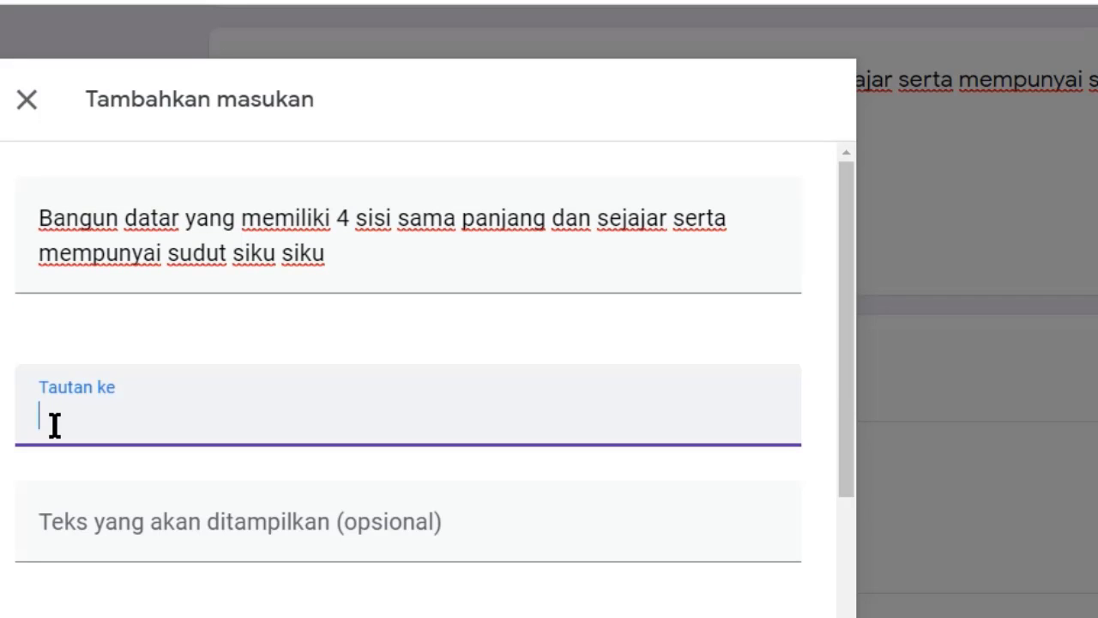
{"action": "scroll", "coordinate": [55, 426], "scroll_direction": "down", "scroll_amount": 1}
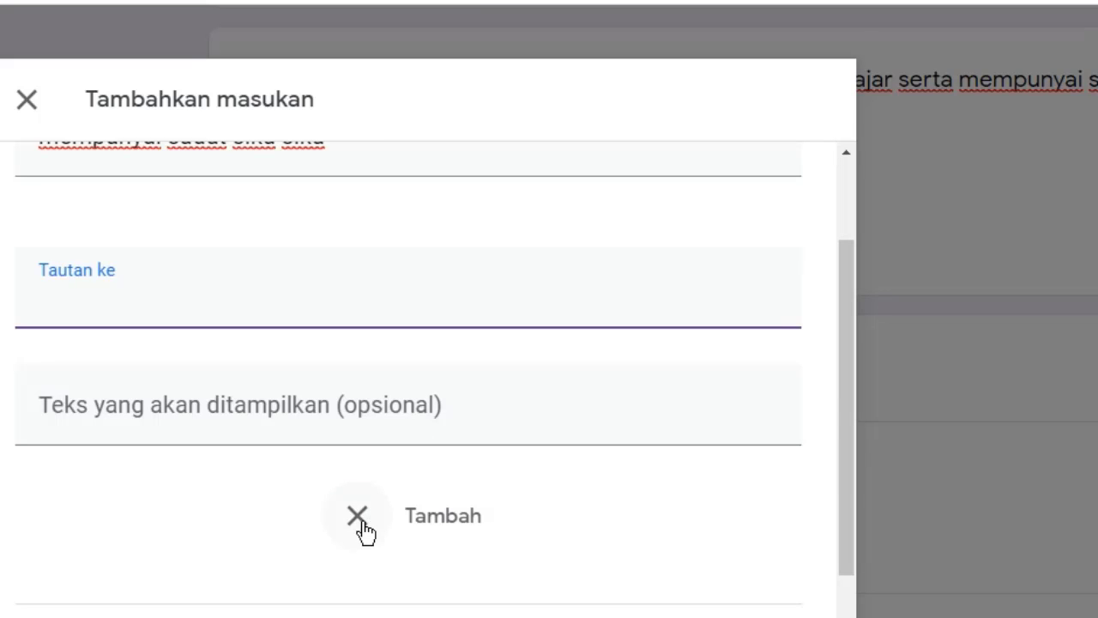
{"action": "left_click", "coordinate": [358, 517]}
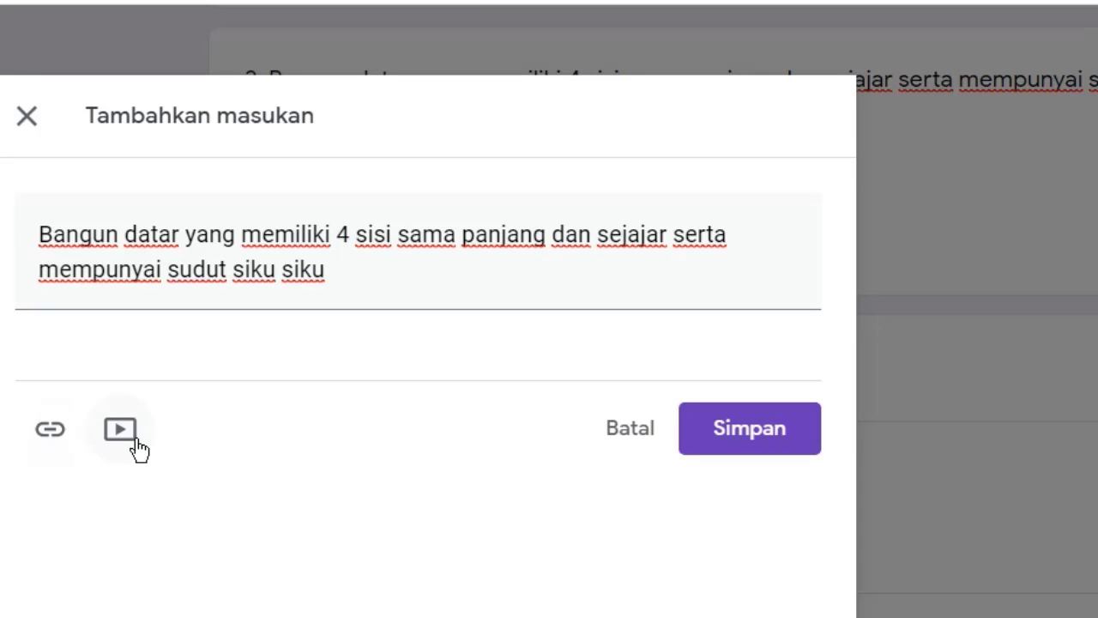
{"action": "left_click", "coordinate": [52, 429]}
{"action": "left_click", "coordinate": [54, 428]}
{"action": "scroll", "coordinate": [117, 501], "scroll_direction": "down", "scroll_amount": 1}
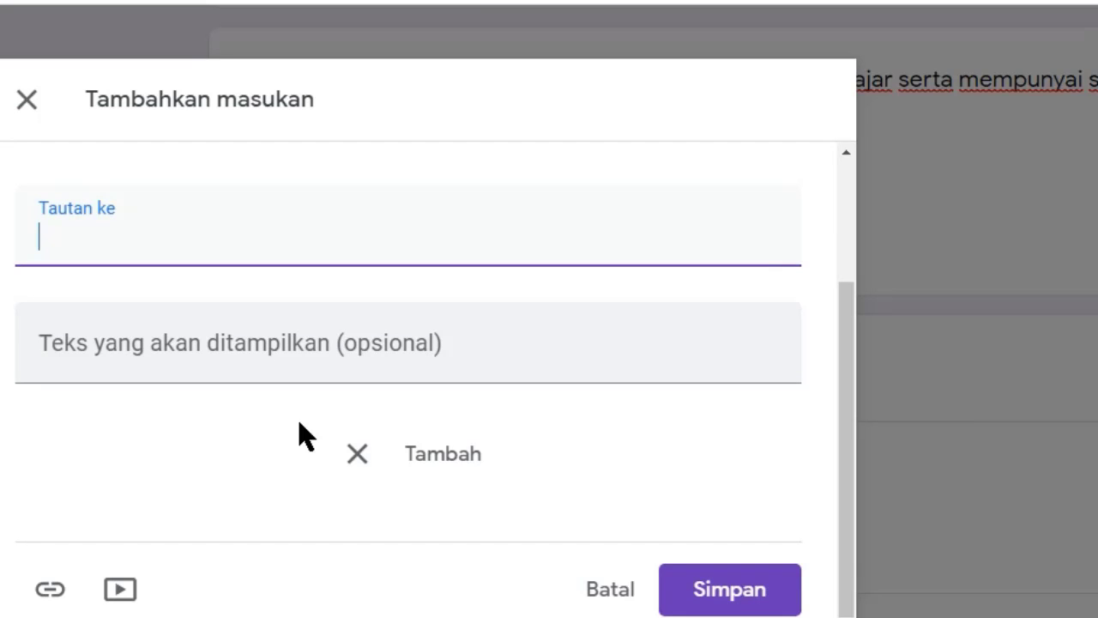
{"action": "key", "text": "Escape"}
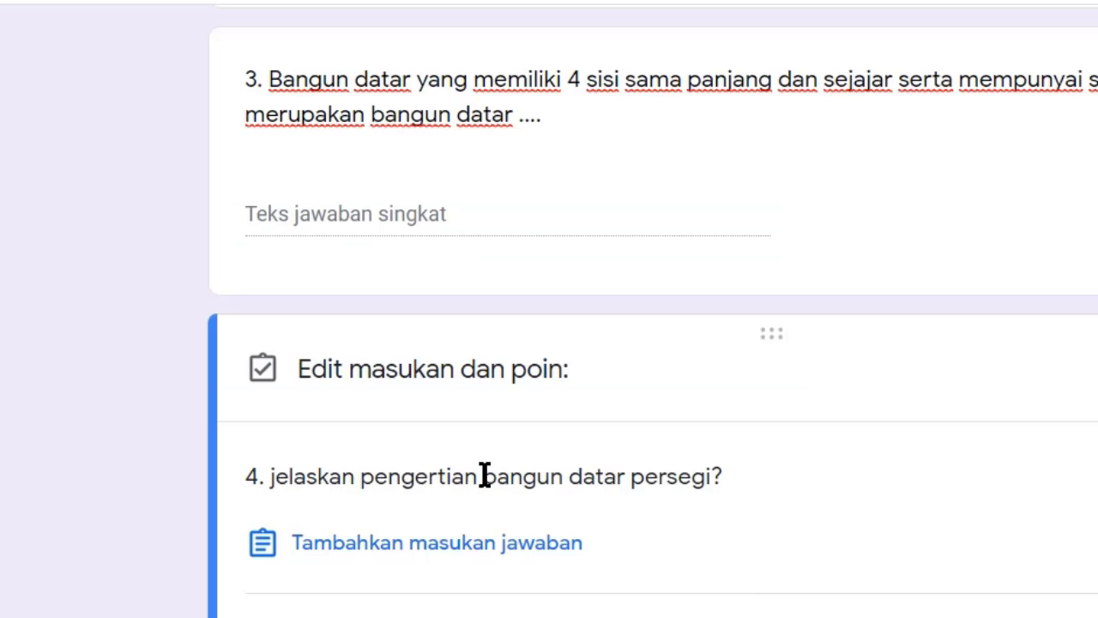
- Save the answer feedback "Bangun datar yang memiliki 4 sisi sama panjang dan sejajar serta mempunyai sudut siku siku" for question 4
{"action": "left_click", "coordinate": [503, 553]}
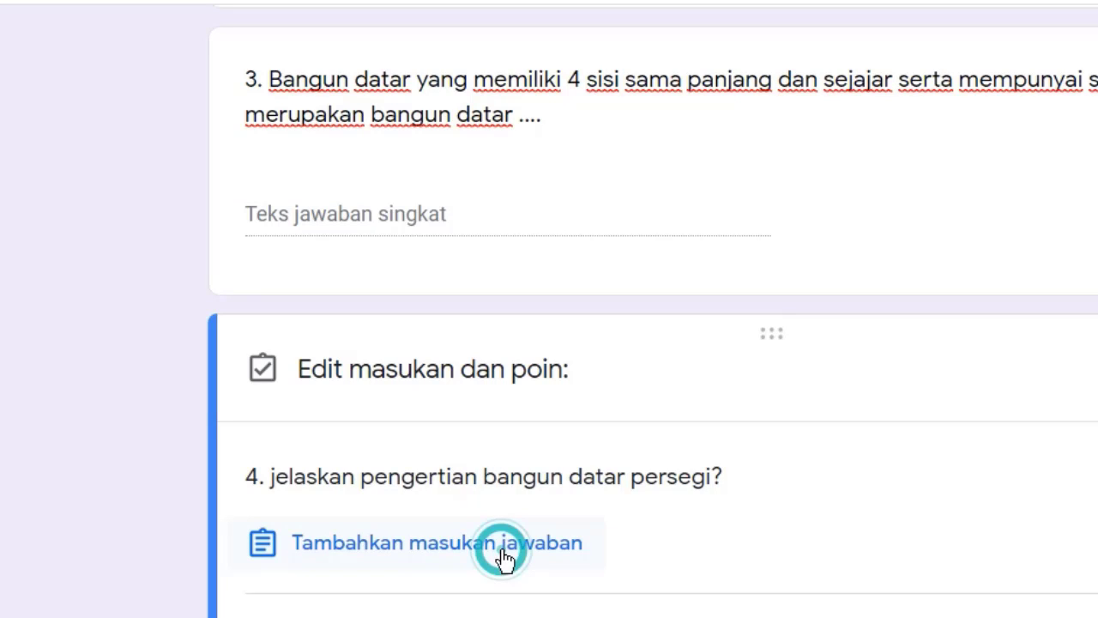
{"action": "left_click", "coordinate": [503, 553]}
{"action": "left_click", "coordinate": [271, 240]}
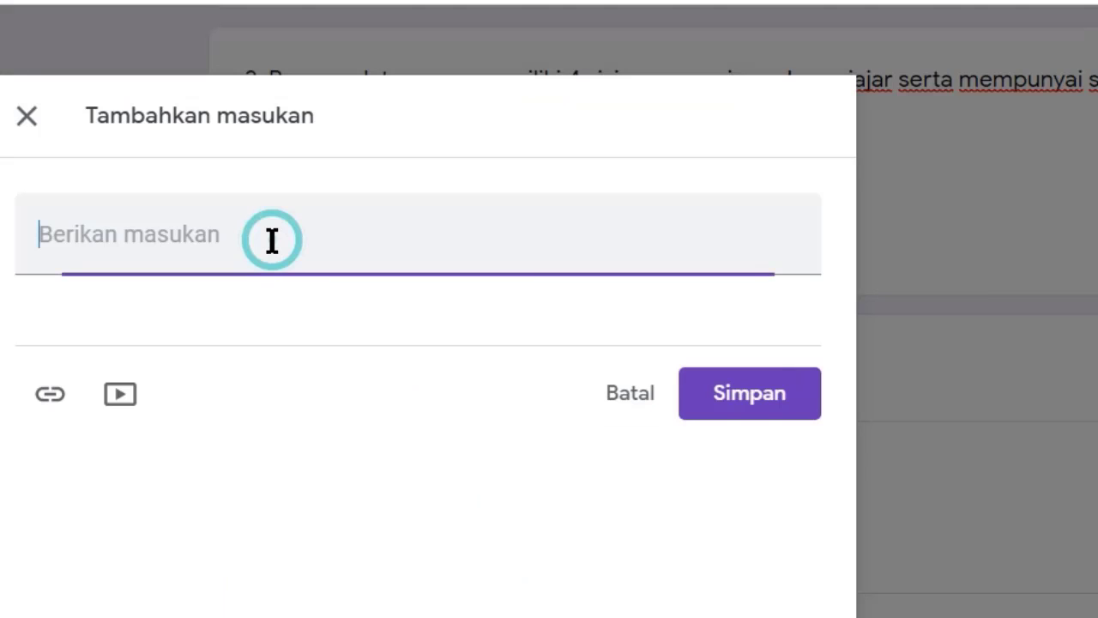
{"action": "type", "text": "Bangun datar yang memiliki 4 sisi sama panjang dan sejajar serta mempunyai sudut siku siku"}
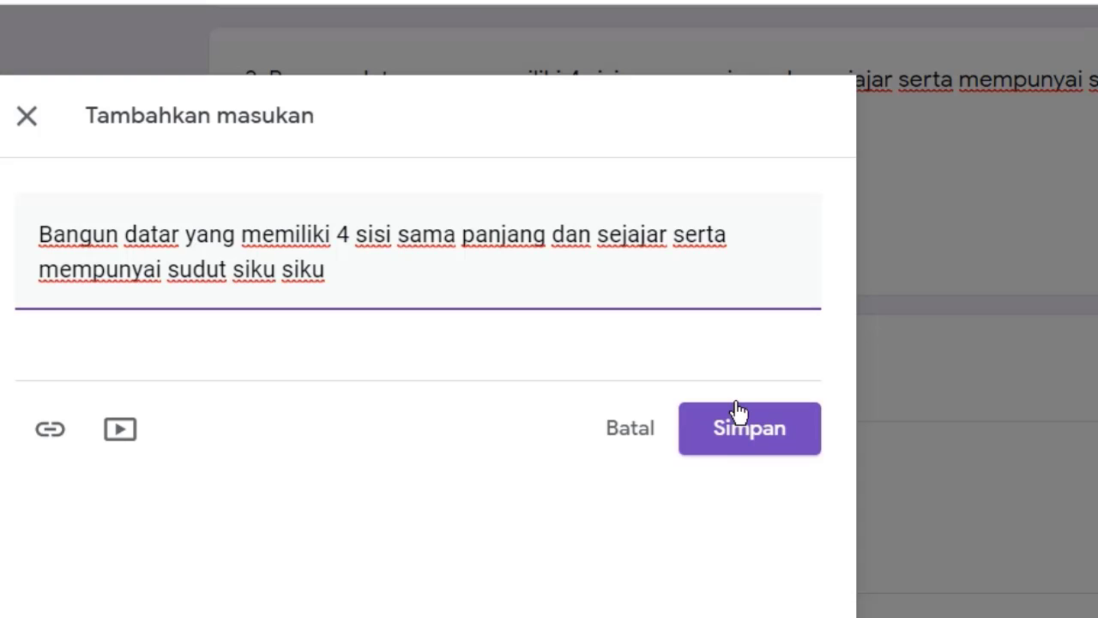
{"action": "left_click", "coordinate": [738, 412]}
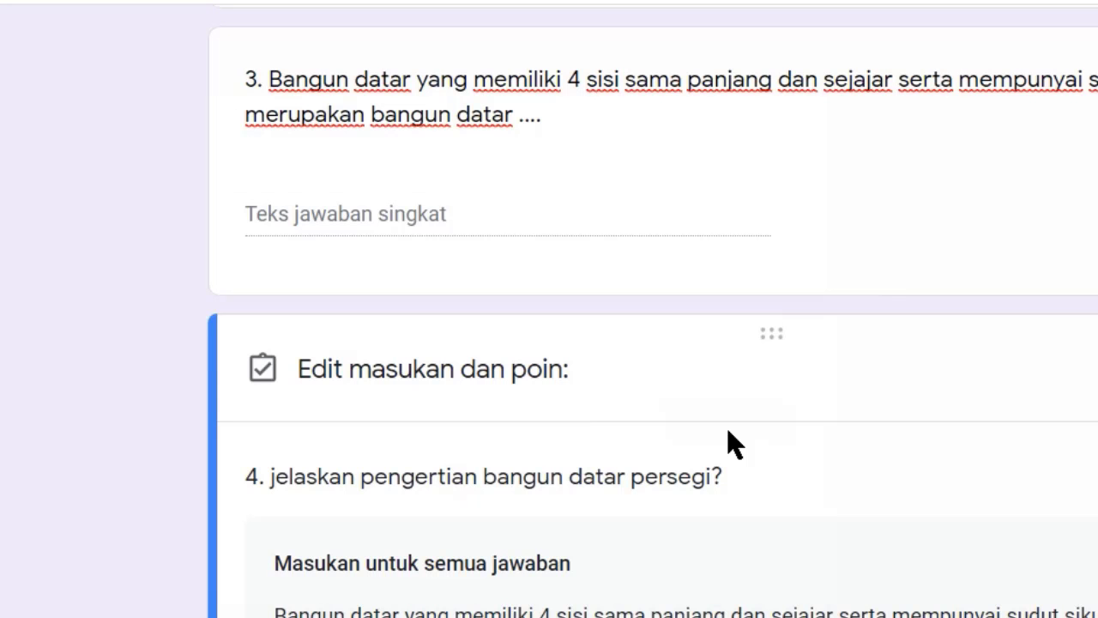
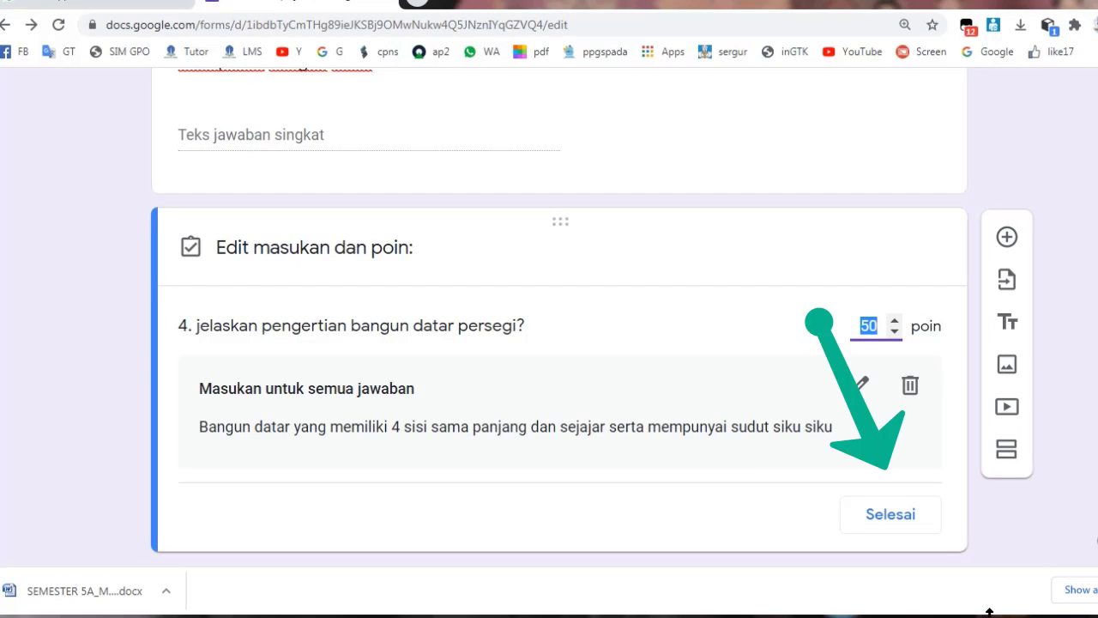
- Finish editing question 4's answer key and look back over the quiz questions
{"action": "left_click", "coordinate": [886, 518]}
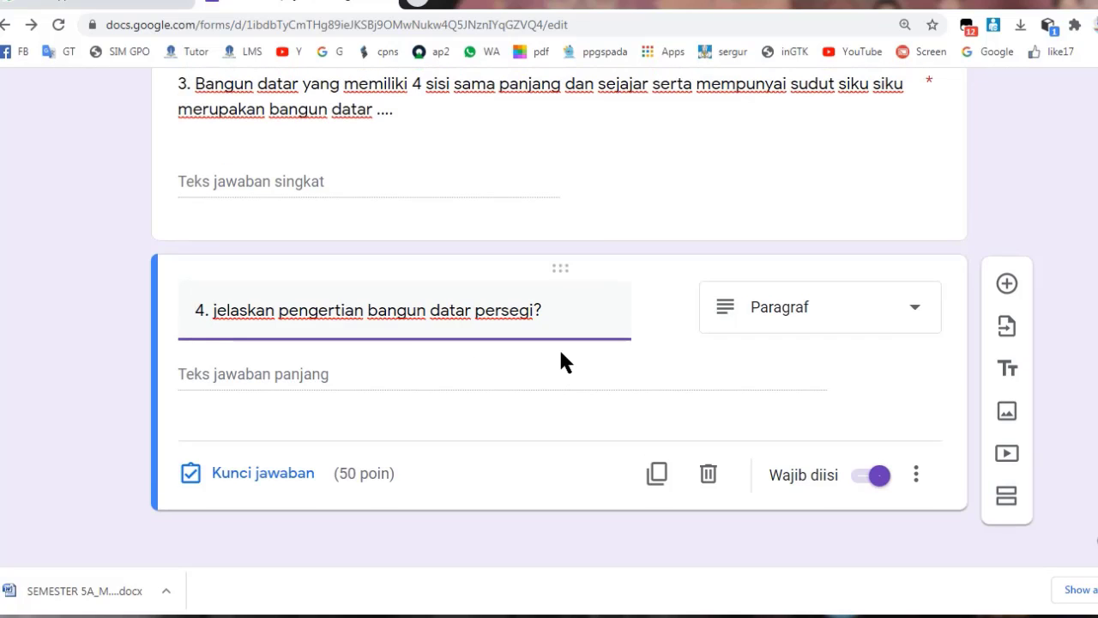
{"action": "scroll", "coordinate": [562, 360], "scroll_direction": "up", "scroll_amount": 4}
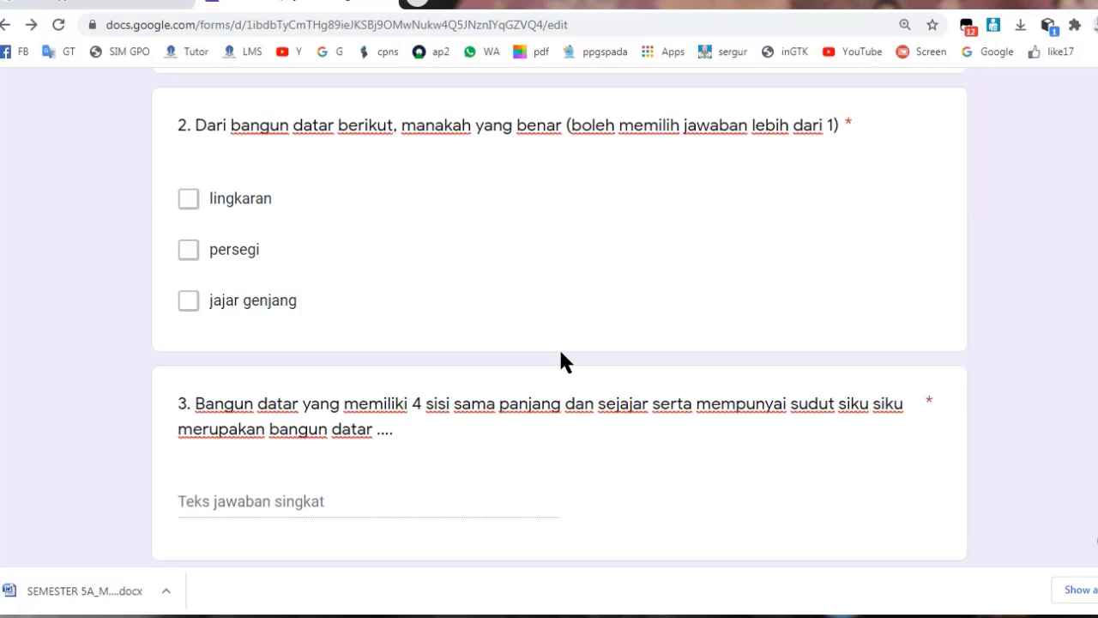
{"action": "scroll", "coordinate": [558, 346], "scroll_direction": "down", "scroll_amount": 3}
{"action": "scroll", "coordinate": [559, 352], "scroll_direction": "up", "scroll_amount": 2}
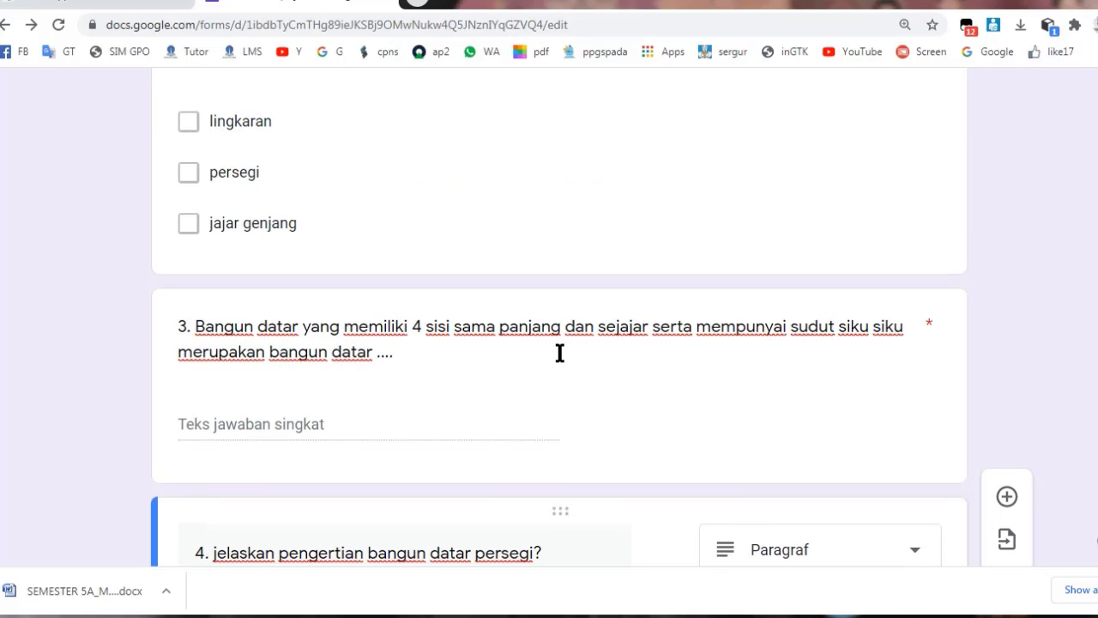
{"action": "scroll", "coordinate": [560, 353], "scroll_direction": "up", "scroll_amount": 4}
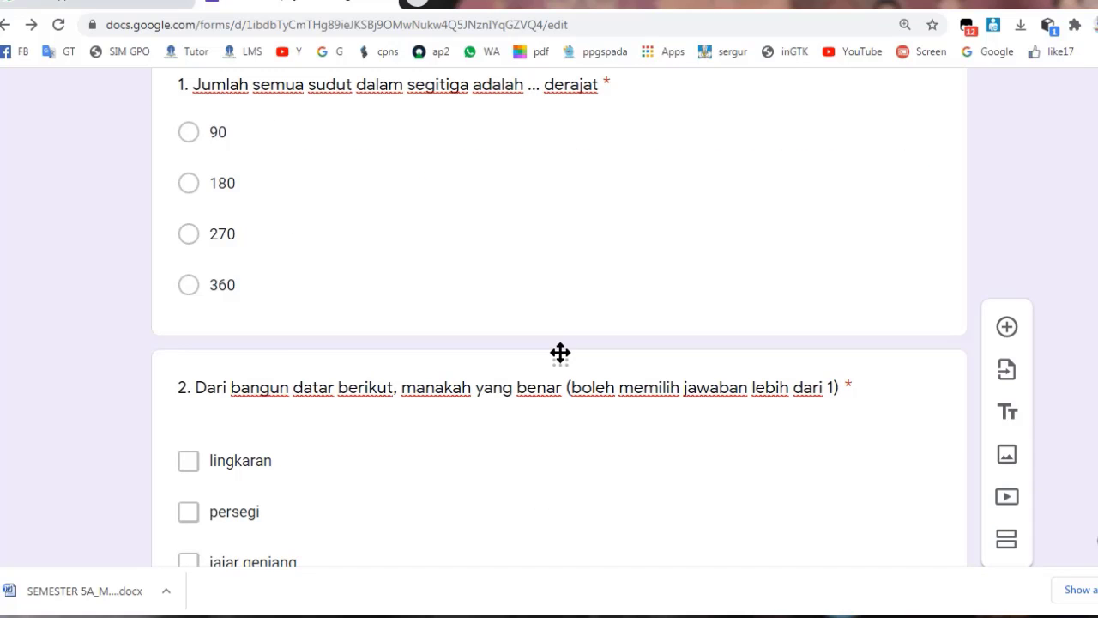
{"action": "scroll", "coordinate": [566, 378], "scroll_direction": "down", "scroll_amount": 5}
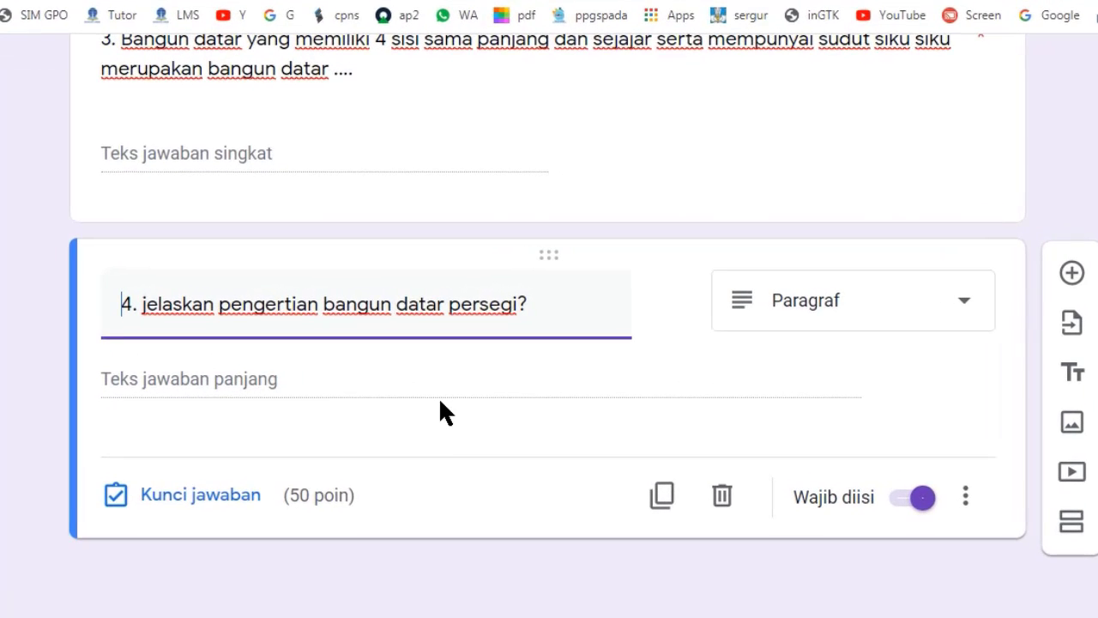
- Add a new blank question below question 4
{"action": "left_click", "coordinate": [1078, 282]}
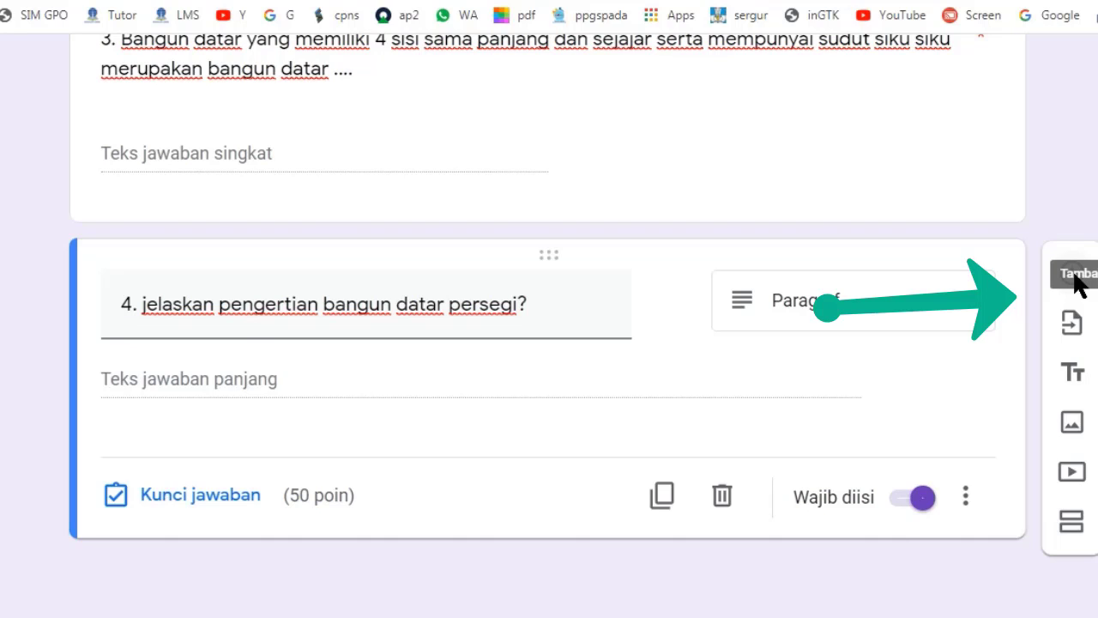
{"action": "left_click", "coordinate": [1074, 283]}
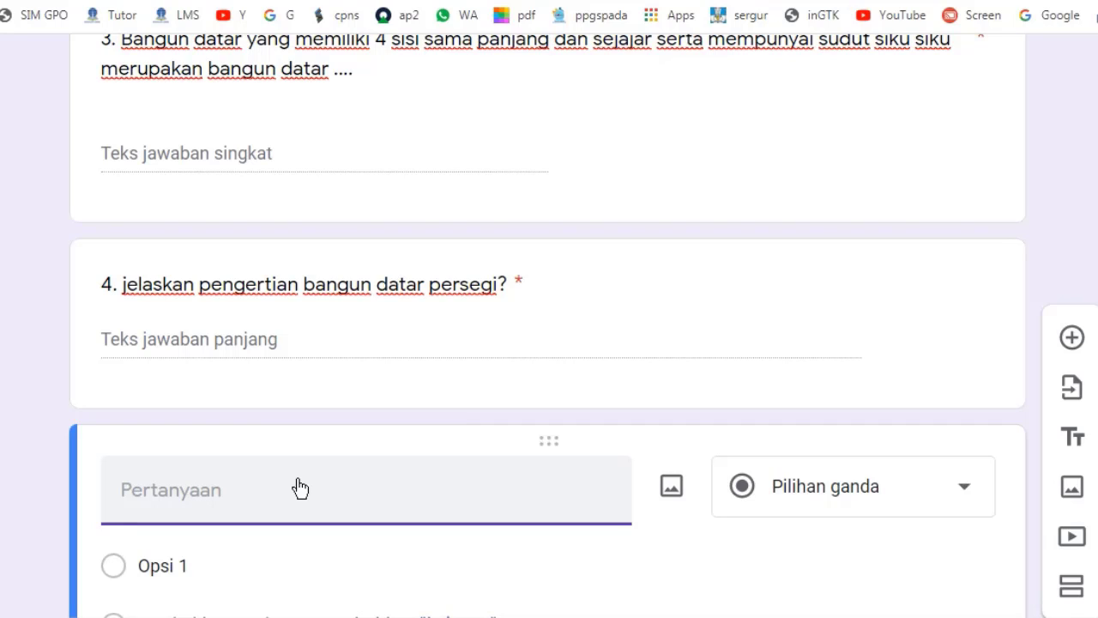
{"action": "left_click", "coordinate": [183, 491]}
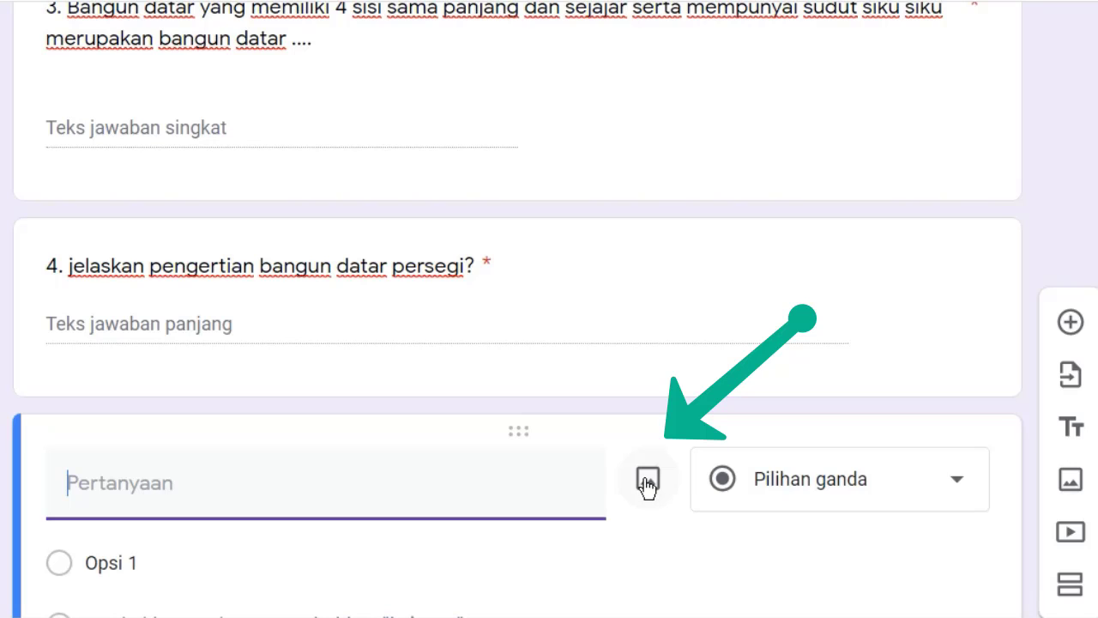
- Upload the image d.jpg from the computer into the new question
{"action": "left_click", "coordinate": [648, 483]}
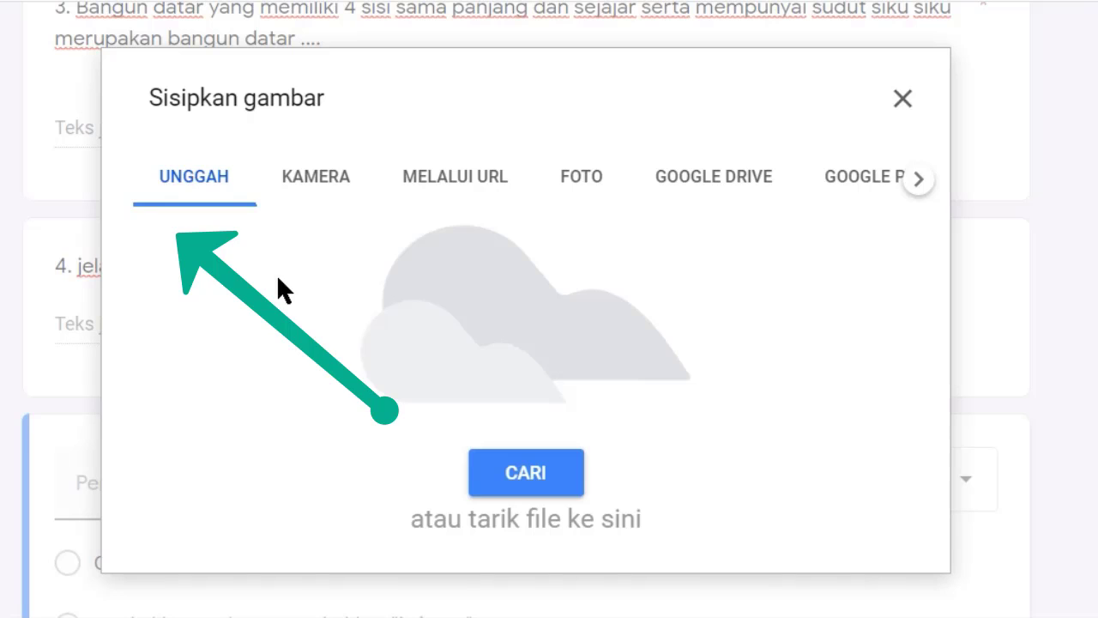
{"action": "left_click", "coordinate": [525, 477]}
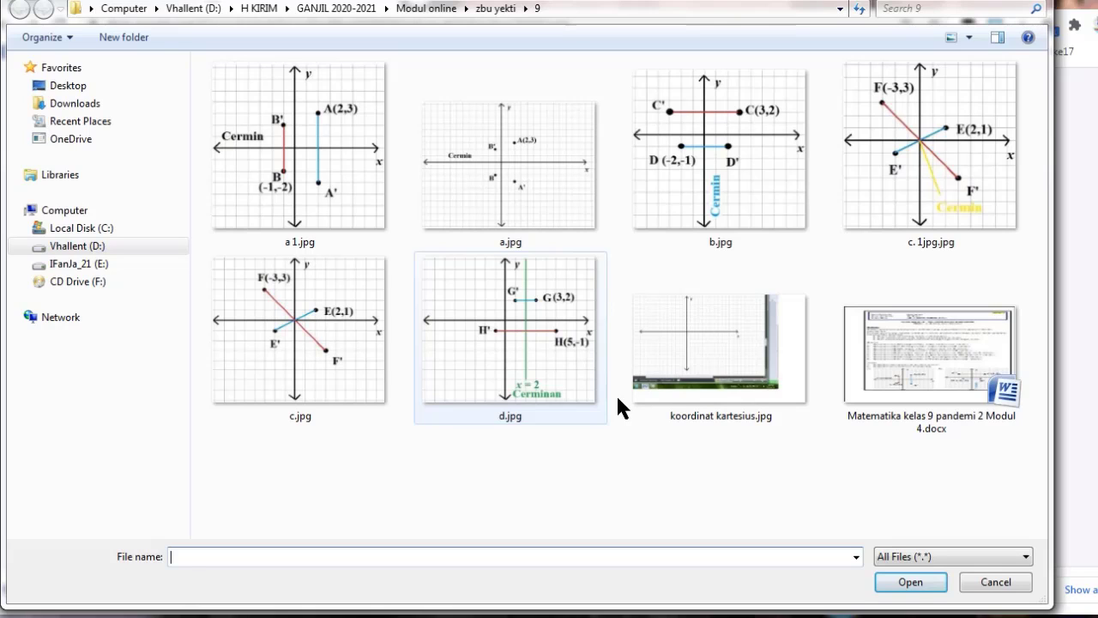
{"action": "left_click", "coordinate": [564, 337]}
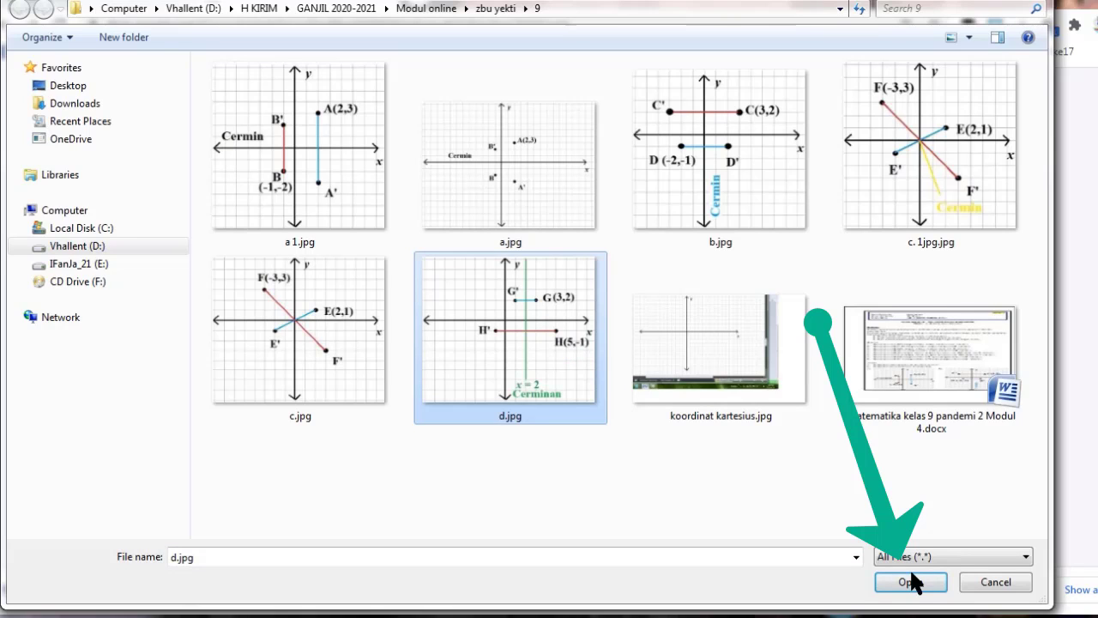
{"action": "left_click", "coordinate": [27, 246]}
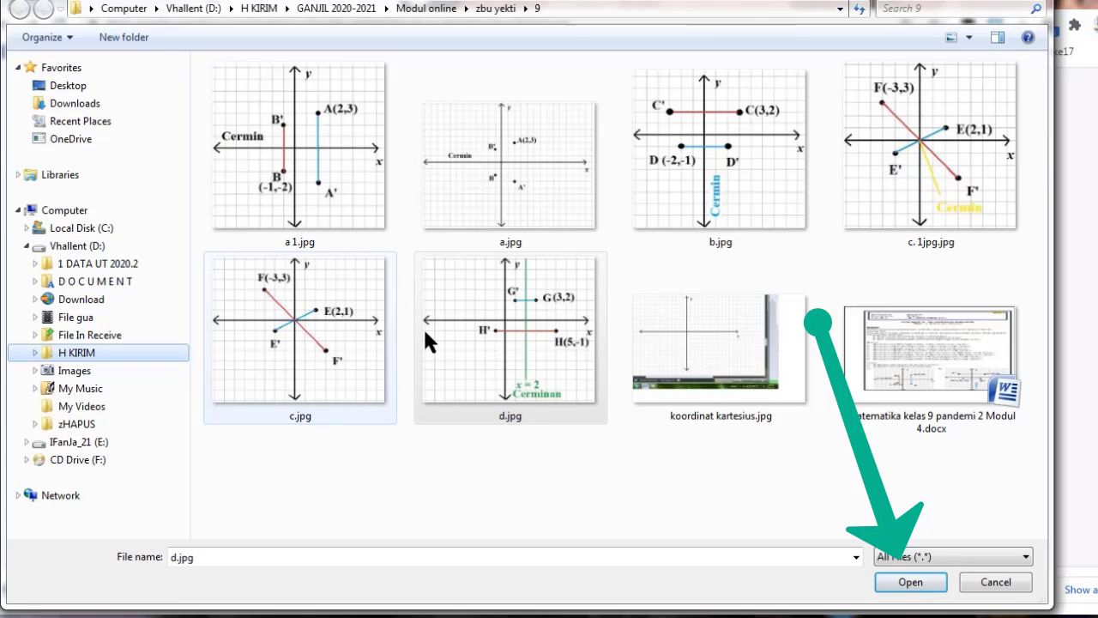
{"action": "left_click", "coordinate": [541, 326]}
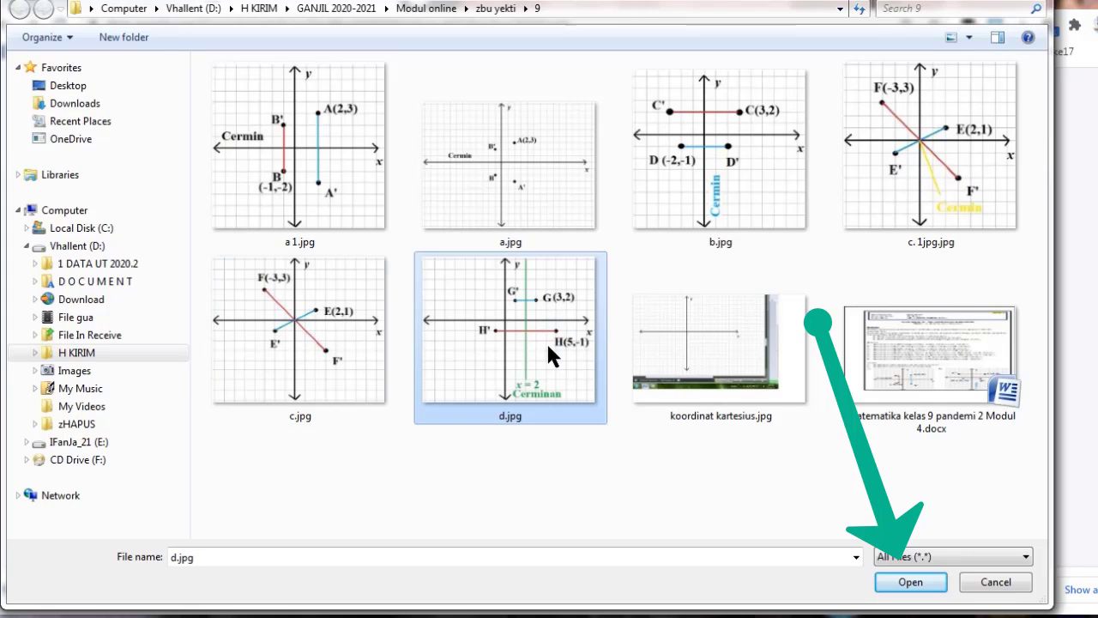
{"action": "left_click", "coordinate": [911, 583]}
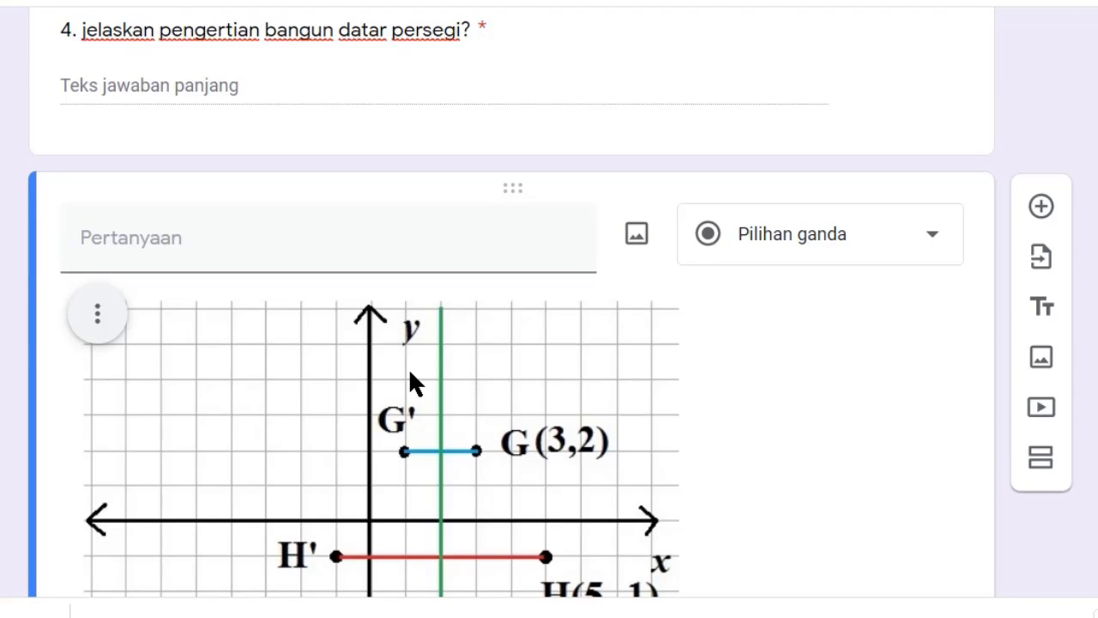
- Enter "5." as the image question's text and keep its type as Pilihan ganda
{"action": "scroll", "coordinate": [410, 378], "scroll_direction": "down", "scroll_amount": 2}
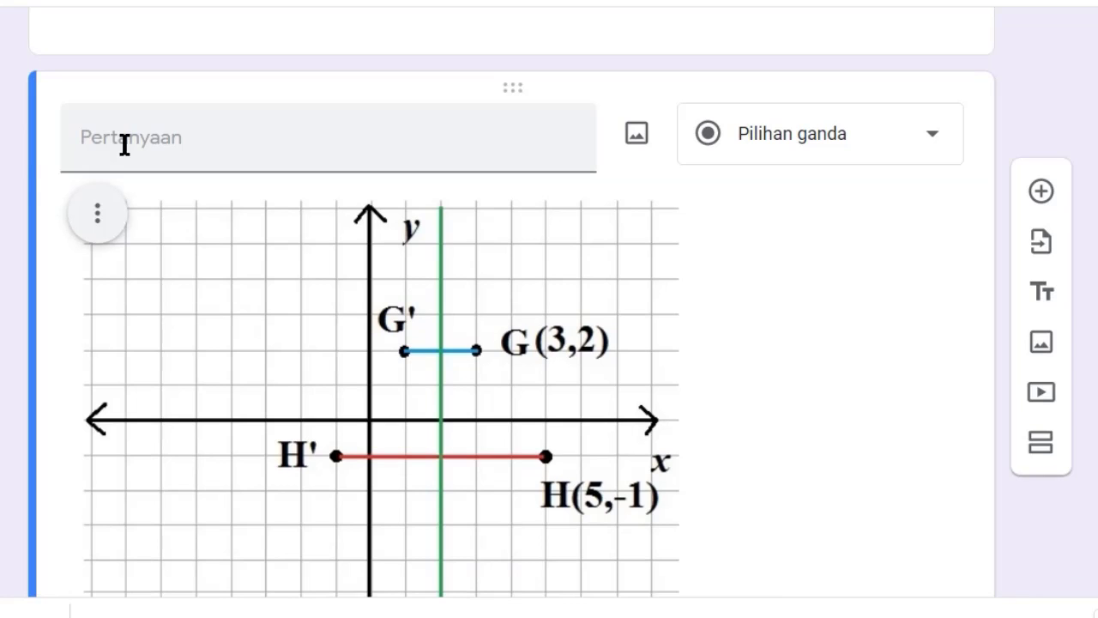
{"action": "left_click", "coordinate": [124, 145]}
{"action": "scroll", "coordinate": [243, 313], "scroll_direction": "up", "scroll_amount": 2}
{"action": "type", "text": "5"}
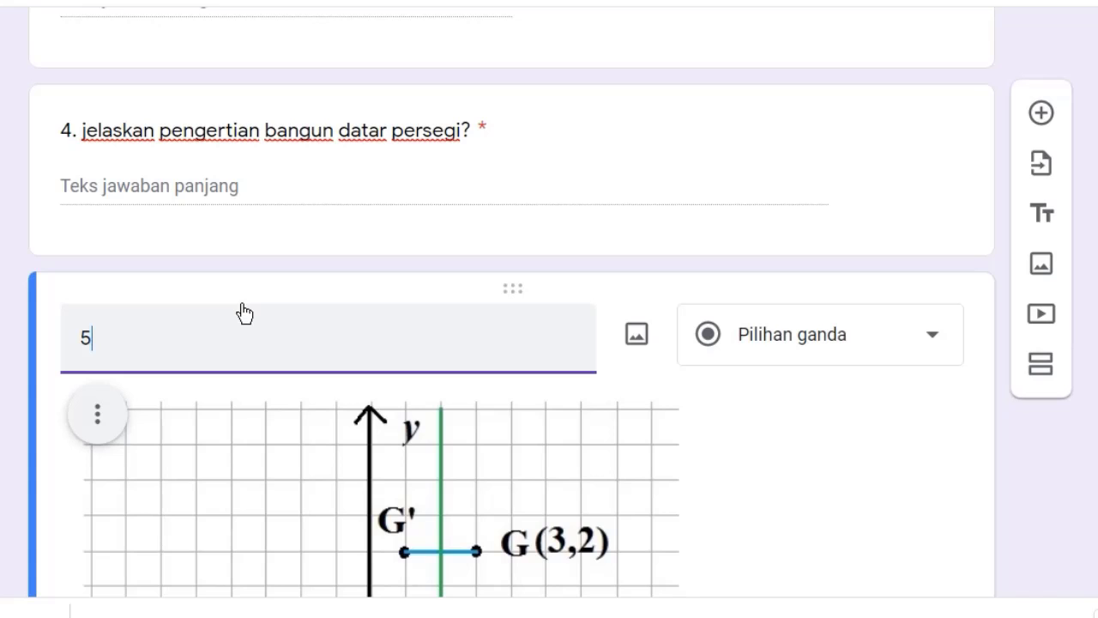
{"action": "scroll", "coordinate": [245, 313], "scroll_direction": "down", "scroll_amount": 6}
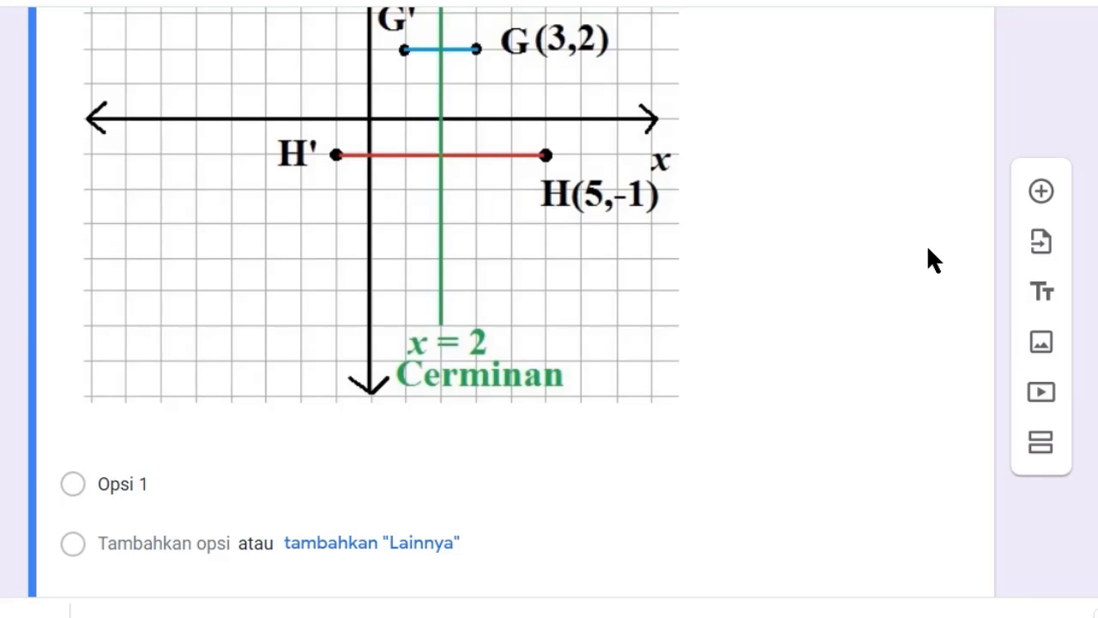
{"action": "scroll", "coordinate": [929, 248], "scroll_direction": "up", "scroll_amount": 5}
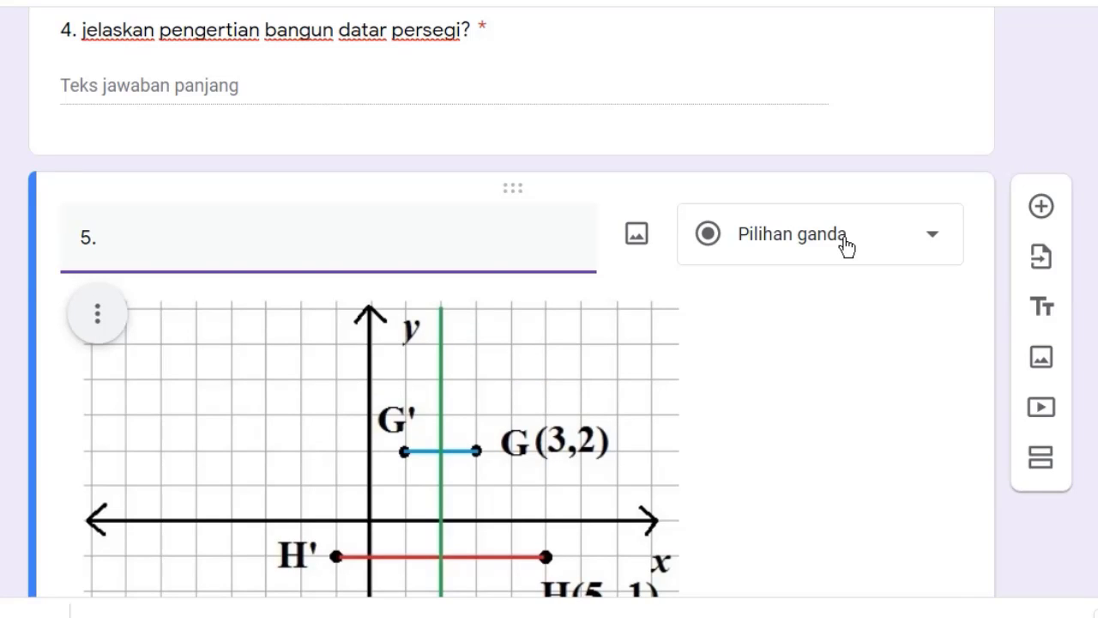
{"action": "left_click", "coordinate": [846, 244]}
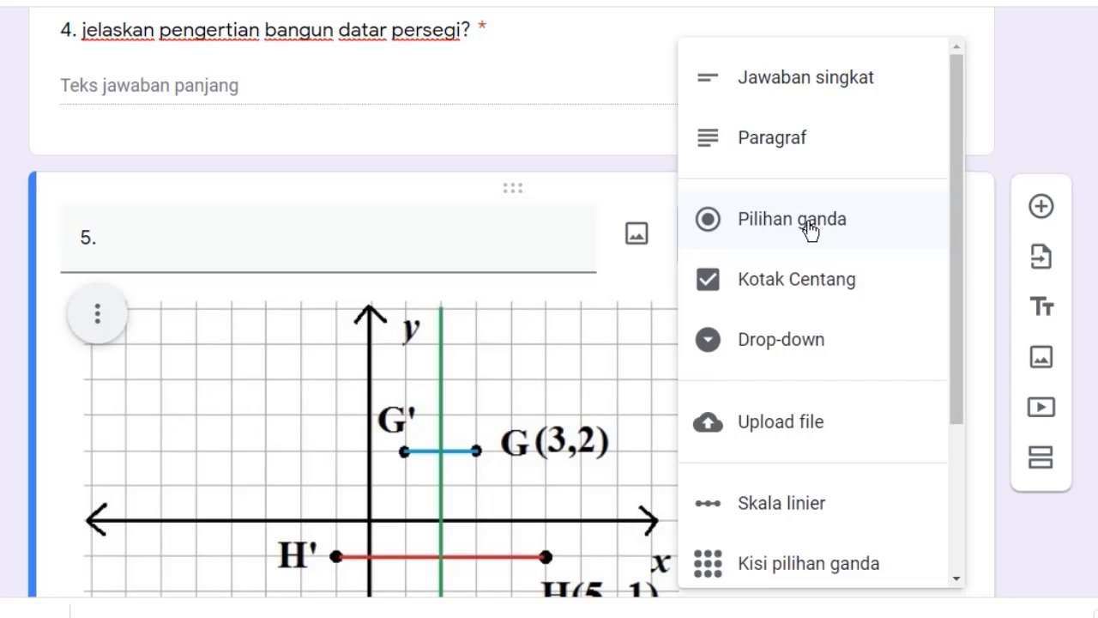
{"action": "left_click", "coordinate": [811, 228]}
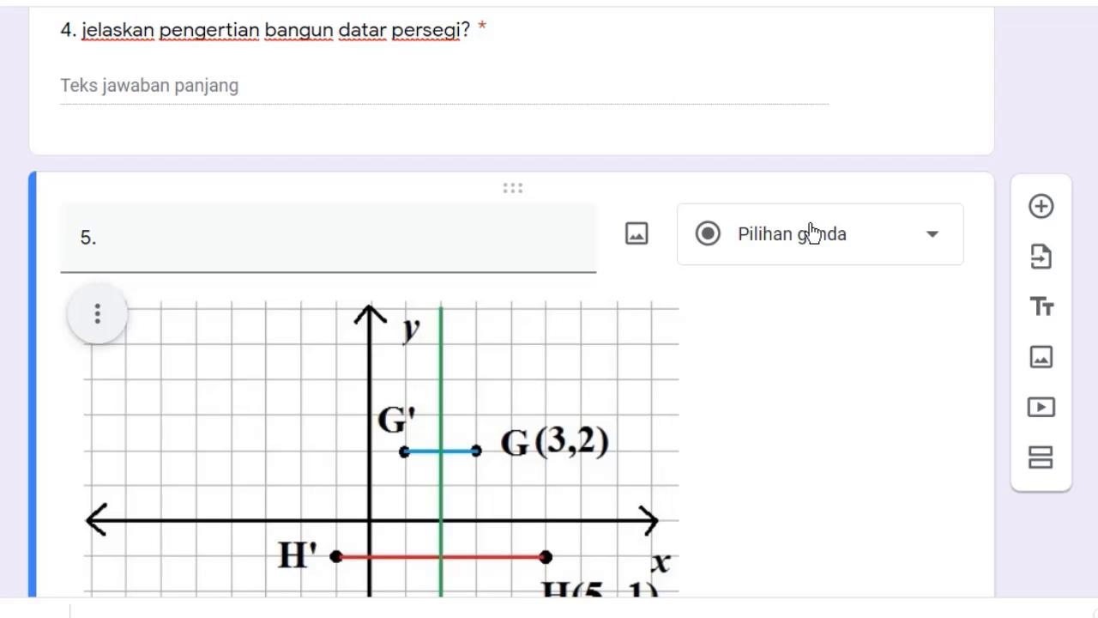
- Upload the image a 1.jpg from the computer to Opsi 1 of question 5
{"action": "scroll", "coordinate": [115, 382], "scroll_direction": "down", "scroll_amount": 6}
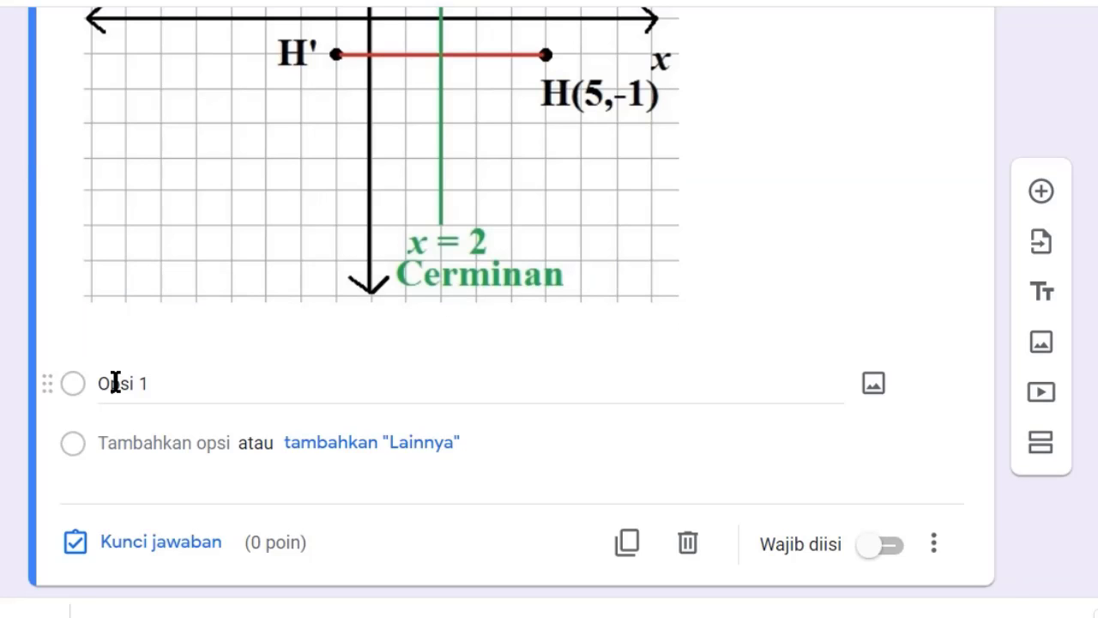
{"action": "left_click", "coordinate": [115, 382]}
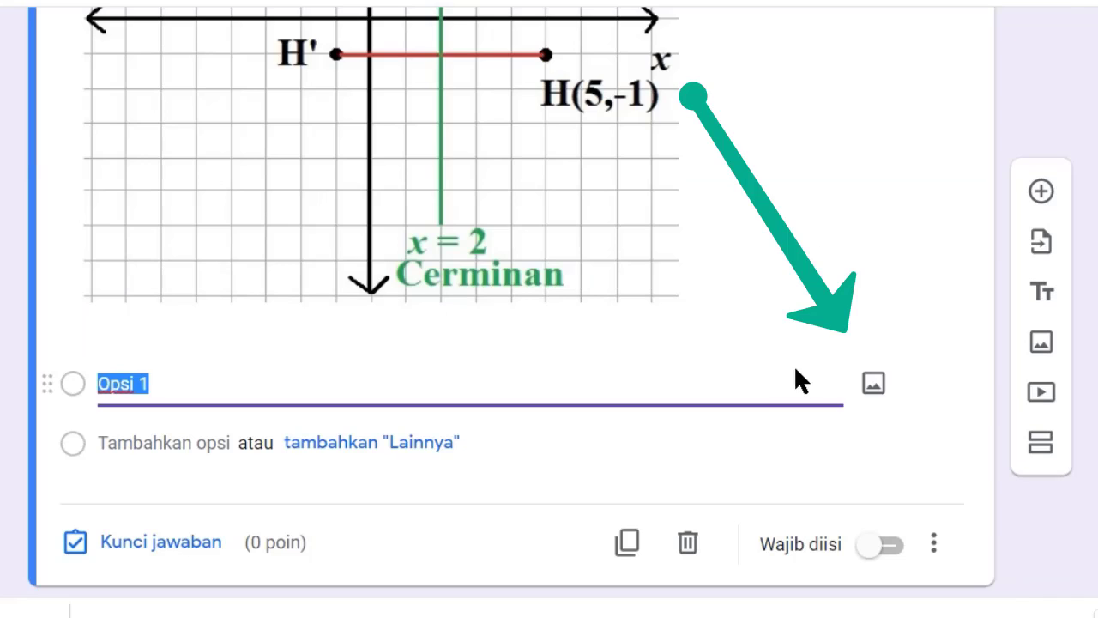
{"action": "left_click", "coordinate": [874, 388]}
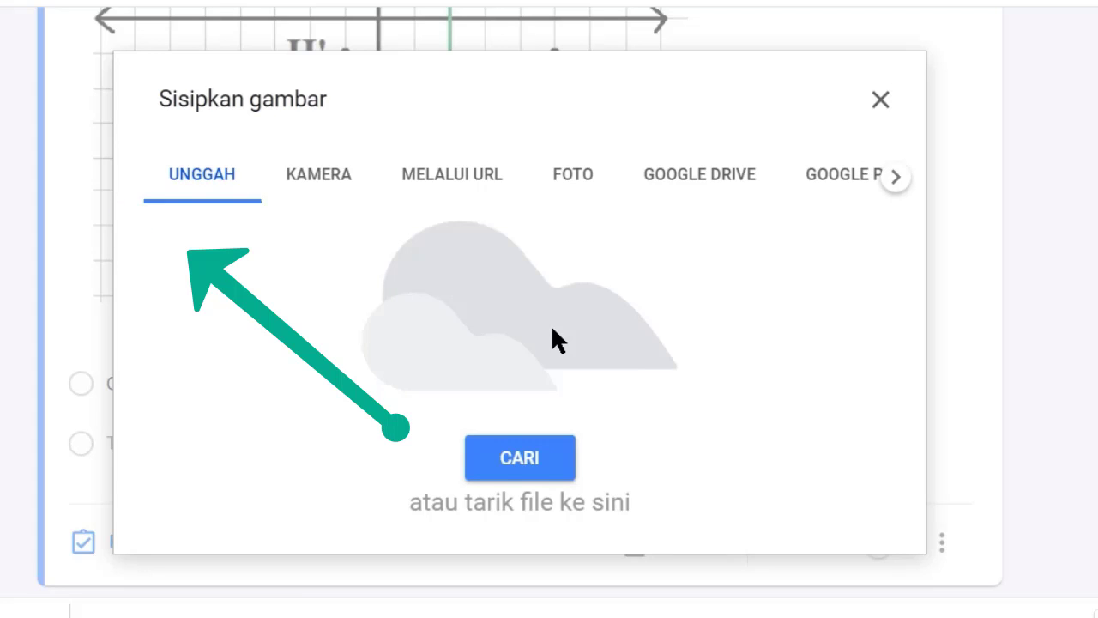
{"action": "left_click", "coordinate": [518, 470]}
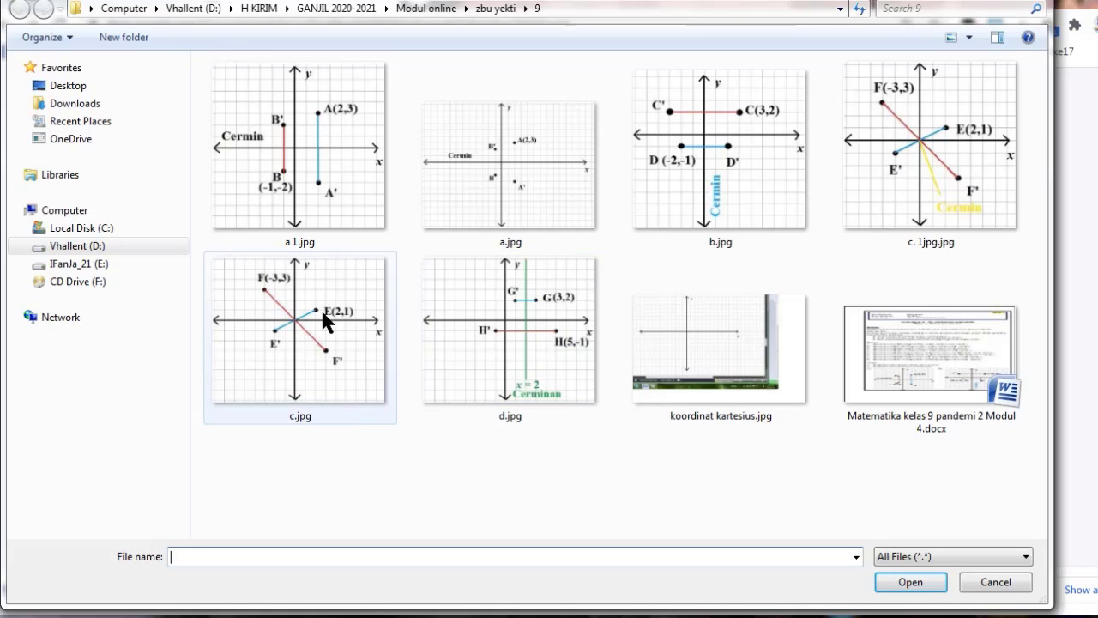
{"action": "left_click", "coordinate": [299, 176]}
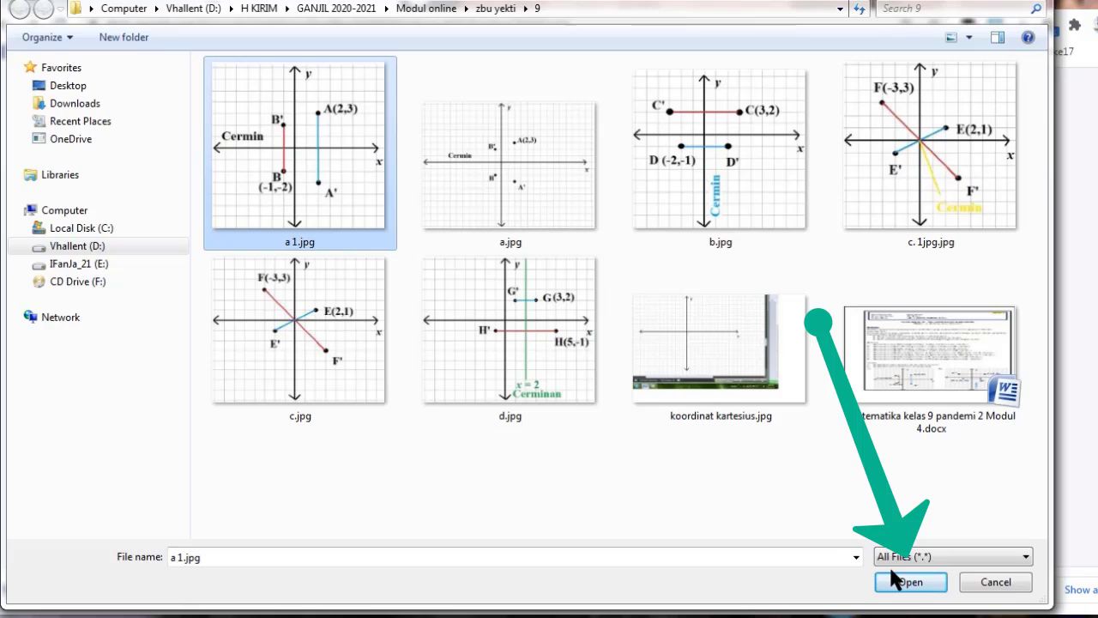
{"action": "left_click", "coordinate": [907, 583]}
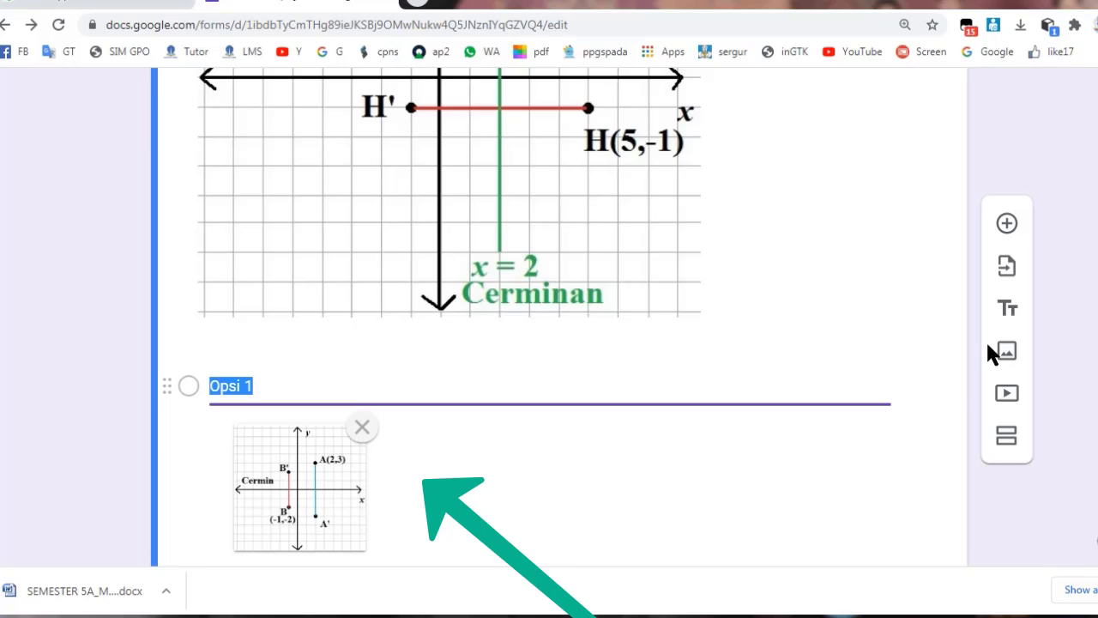
- Make question 5 required and set its value to 20 points in the answer key
{"action": "scroll", "coordinate": [880, 374], "scroll_direction": "down", "scroll_amount": 2}
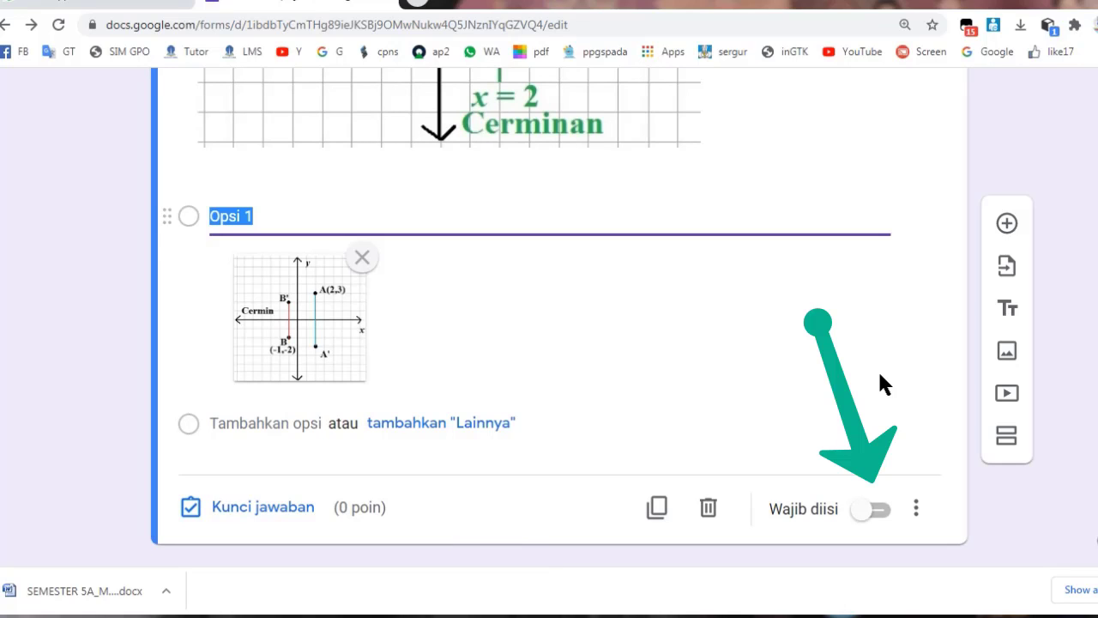
{"action": "left_click", "coordinate": [871, 512]}
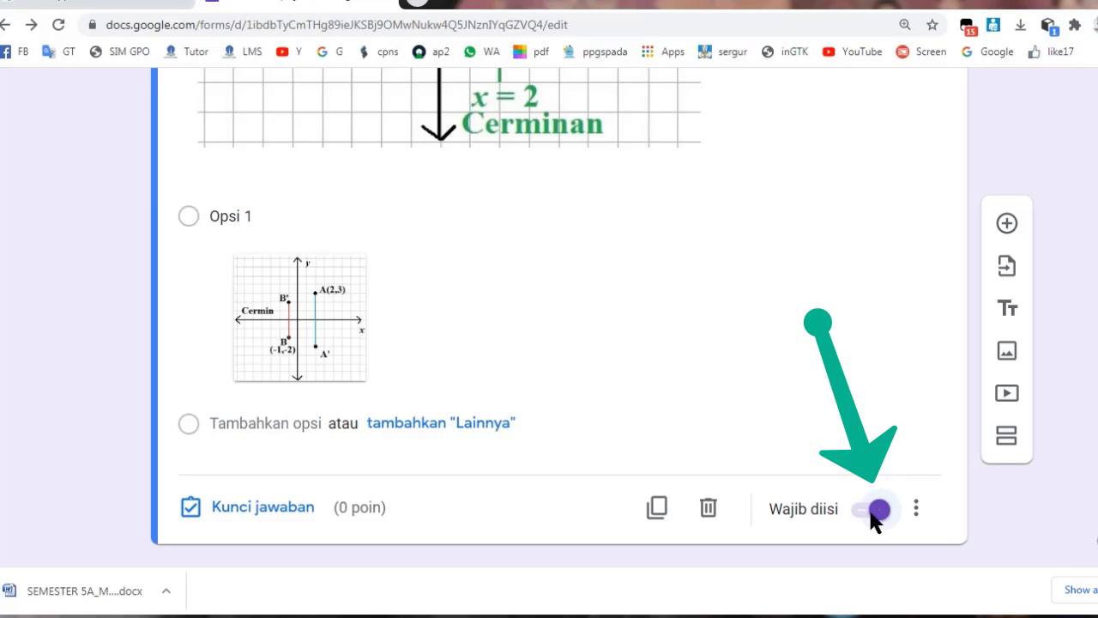
{"action": "left_click", "coordinate": [237, 513]}
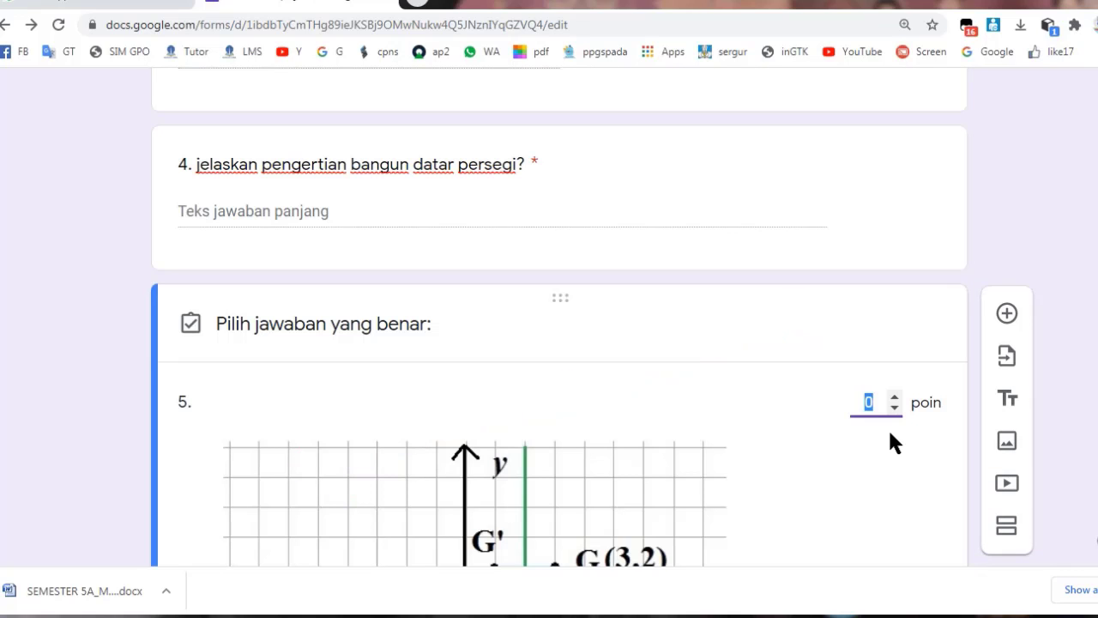
{"action": "scroll", "coordinate": [726, 480], "scroll_direction": "down", "scroll_amount": 7}
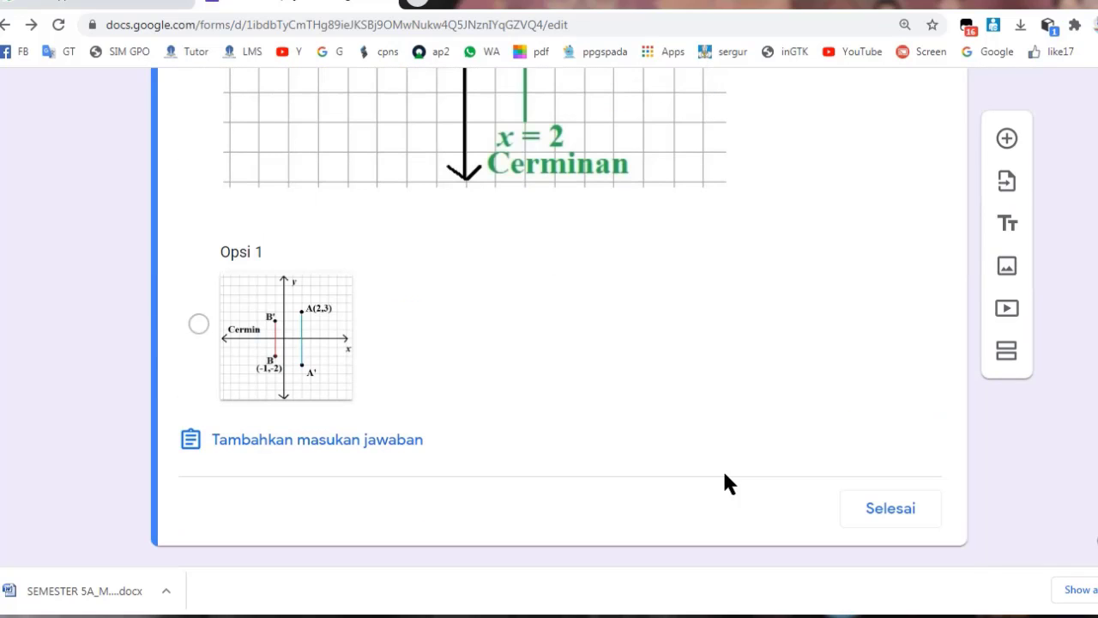
{"action": "left_click", "coordinate": [882, 507]}
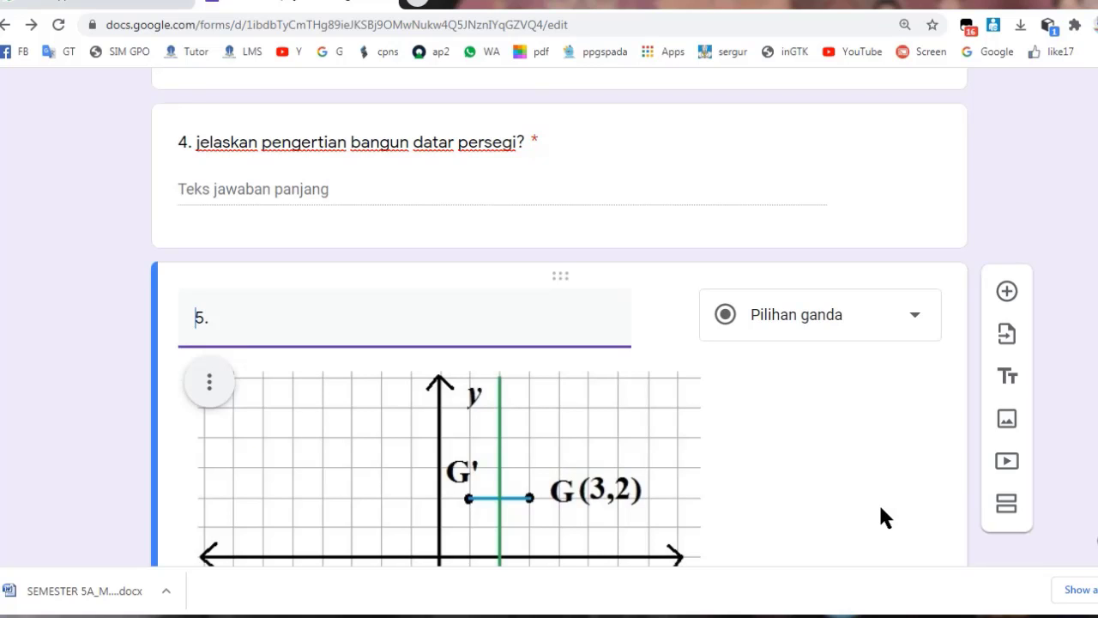
- Rename the untitled form file to "ULANGAN HARIAN MATEMATIKA"
{"action": "scroll", "coordinate": [589, 368], "scroll_direction": "down", "scroll_amount": 3}
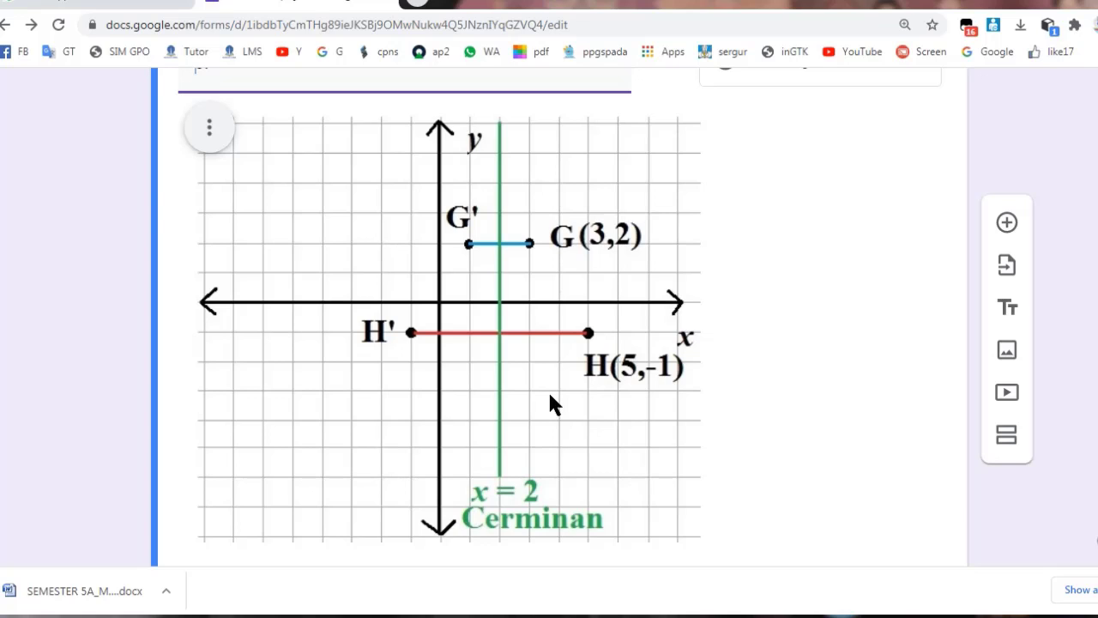
{"action": "scroll", "coordinate": [551, 404], "scroll_direction": "down", "scroll_amount": 5}
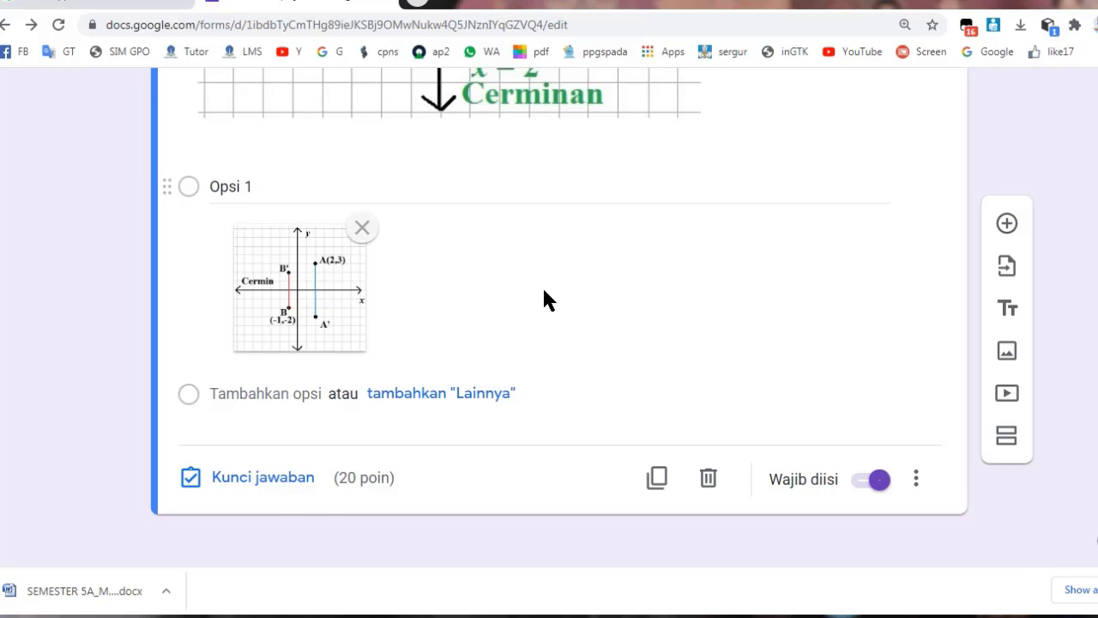
{"action": "scroll", "coordinate": [545, 290], "scroll_direction": "up", "scroll_amount": 15}
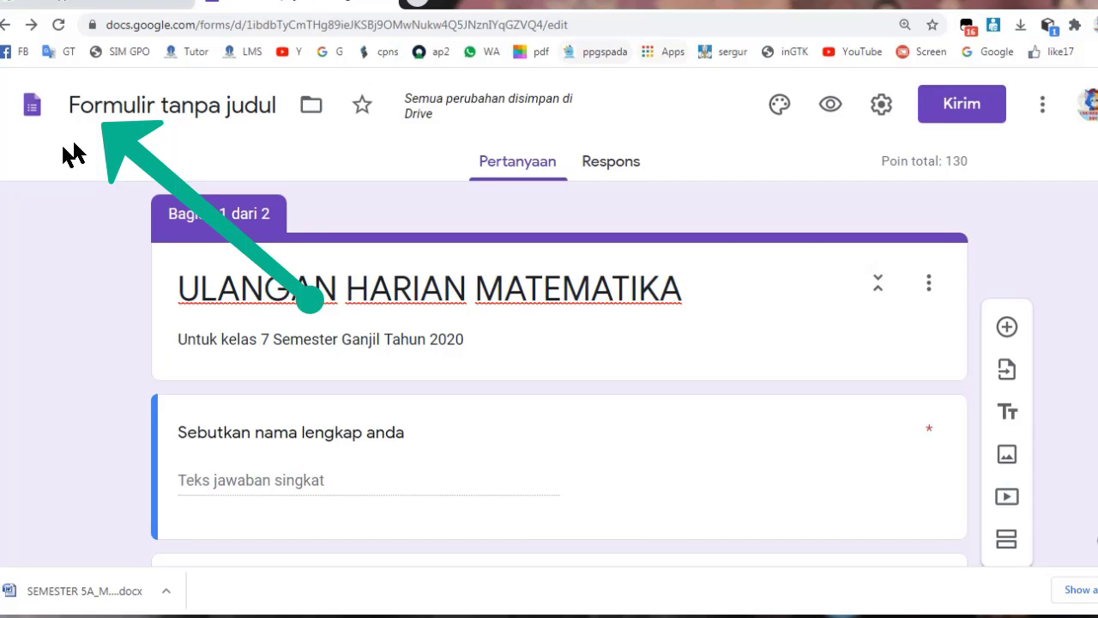
{"action": "left_click", "coordinate": [126, 109]}
{"action": "left_click", "coordinate": [125, 112]}
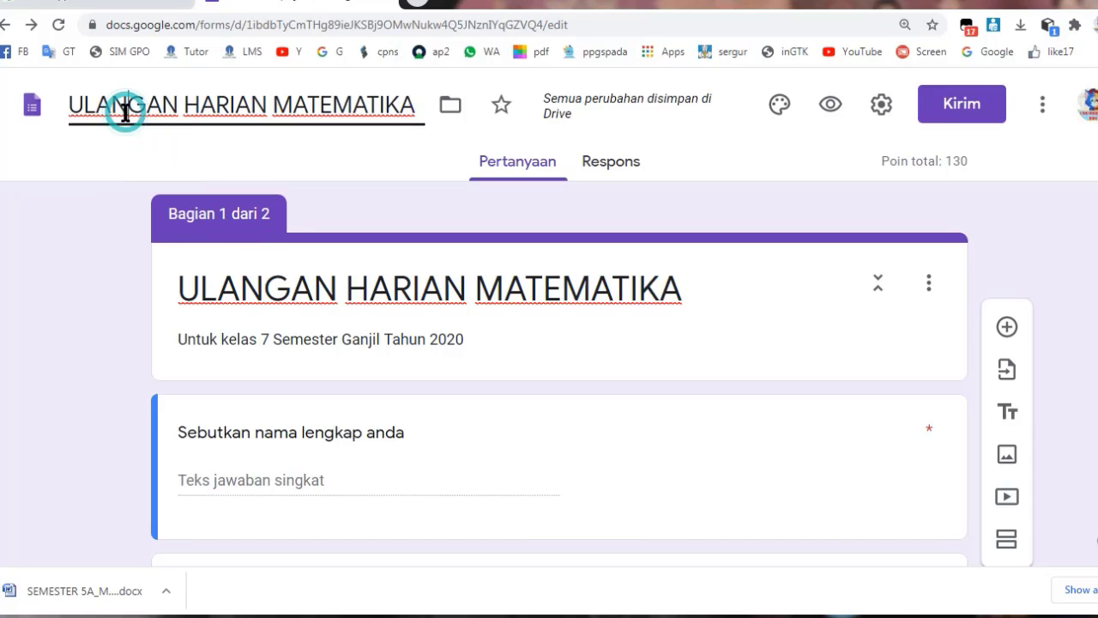
- Rename the form file to "FILE SOAL UH MTK 7", keeping the title shown on the form
{"action": "left_click", "coordinate": [274, 105]}
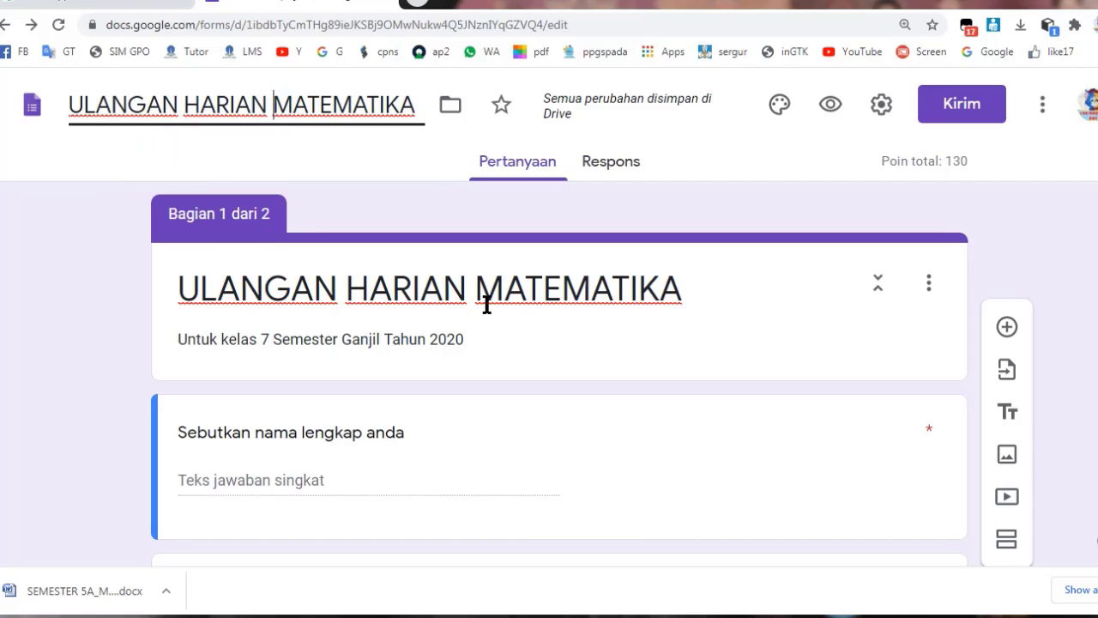
{"action": "triple_click", "coordinate": [330, 104]}
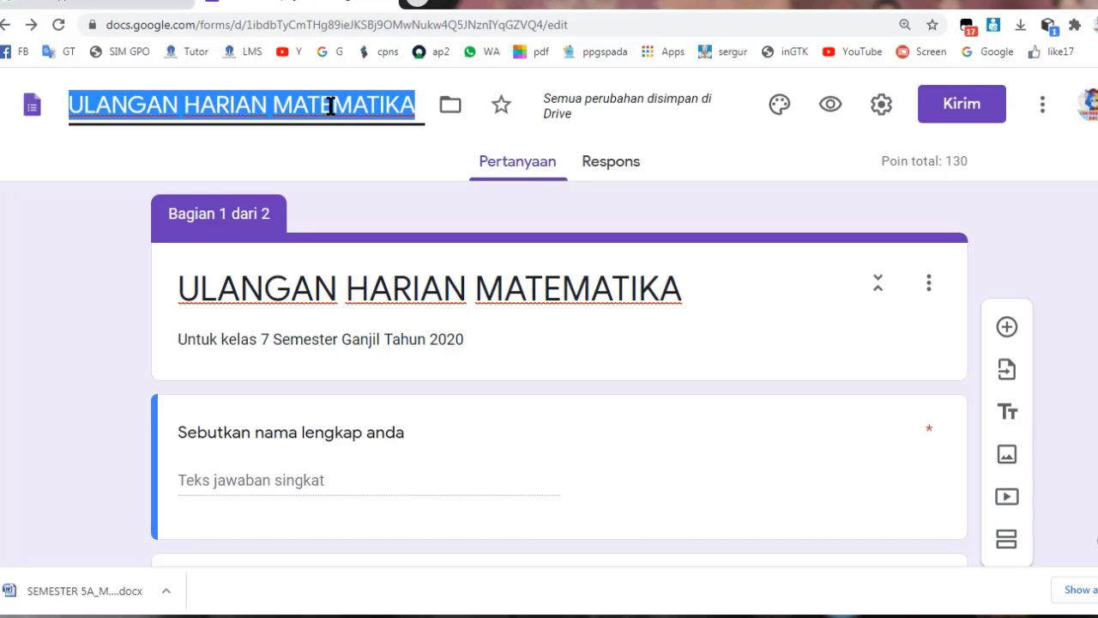
{"action": "type", "text": "FILE SOAL"}
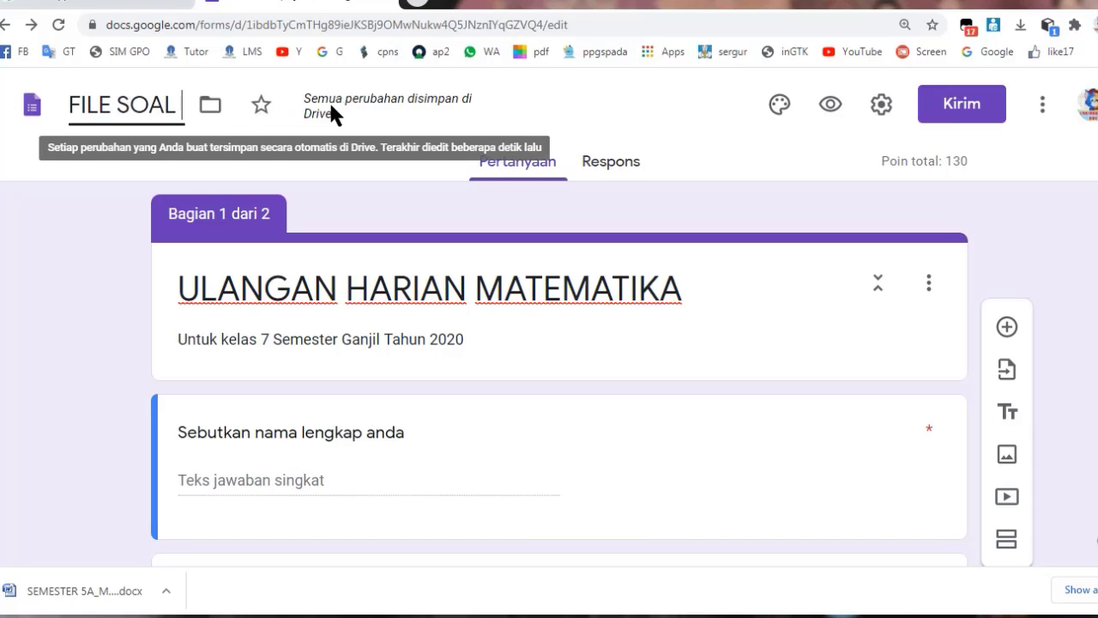
{"action": "type", "text": " UH MTK"}
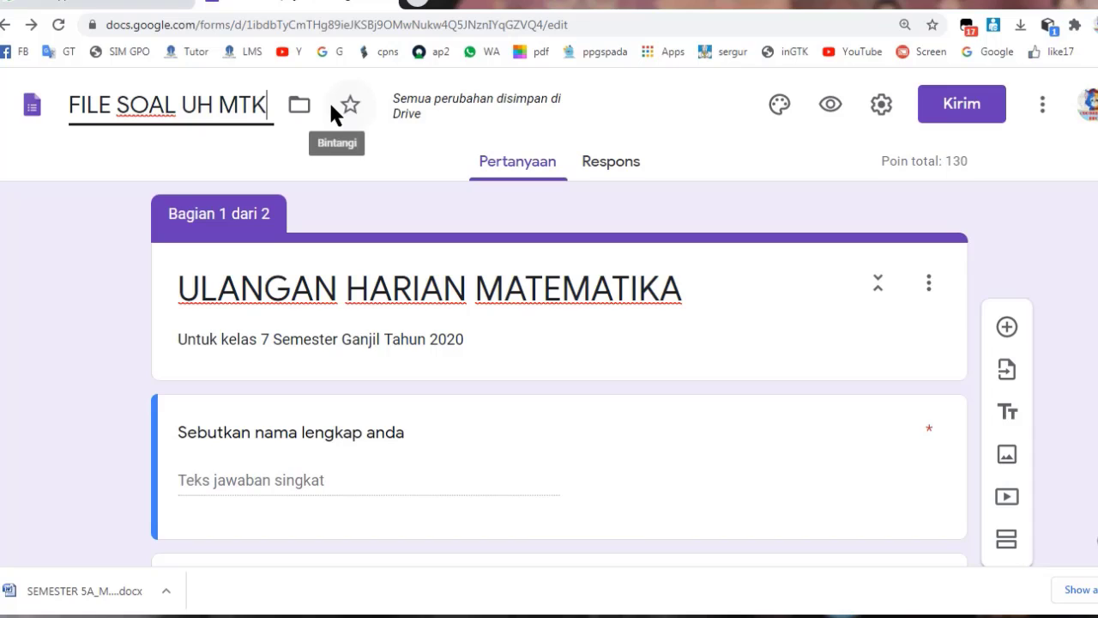
{"action": "type", "text": " 7"}
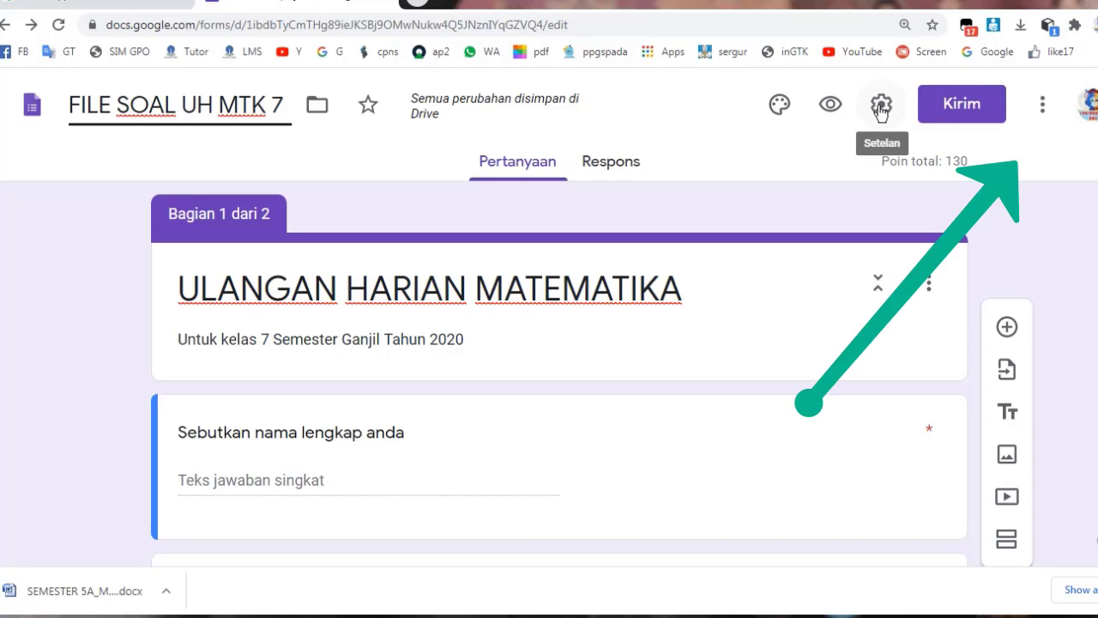
{"action": "left_click", "coordinate": [1043, 107]}
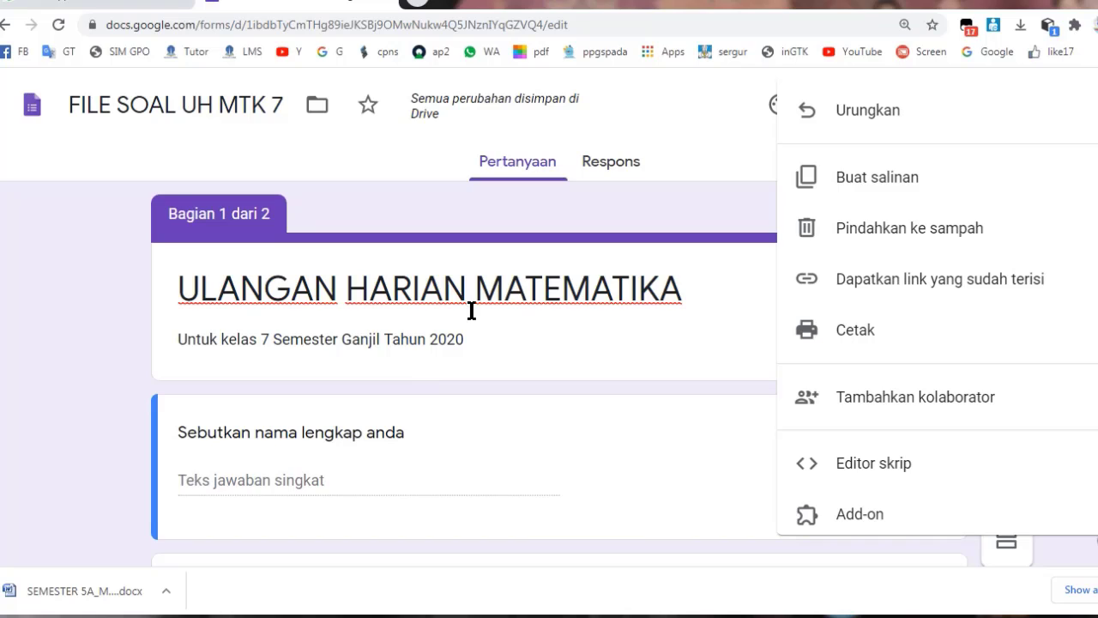
{"action": "left_click", "coordinate": [863, 190]}
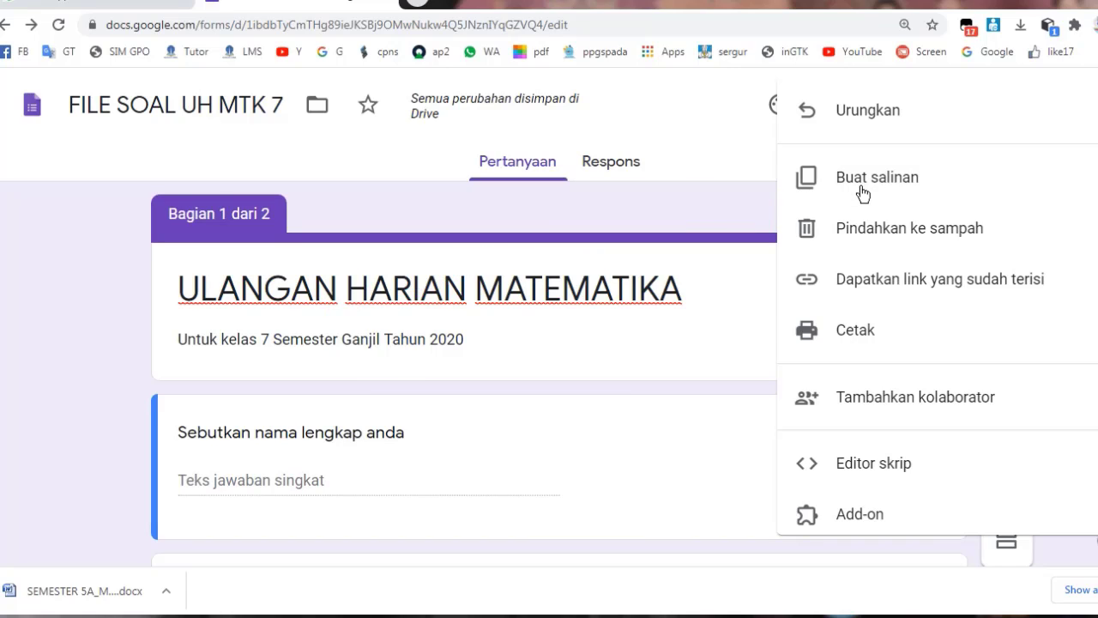
{"action": "left_click", "coordinate": [863, 192]}
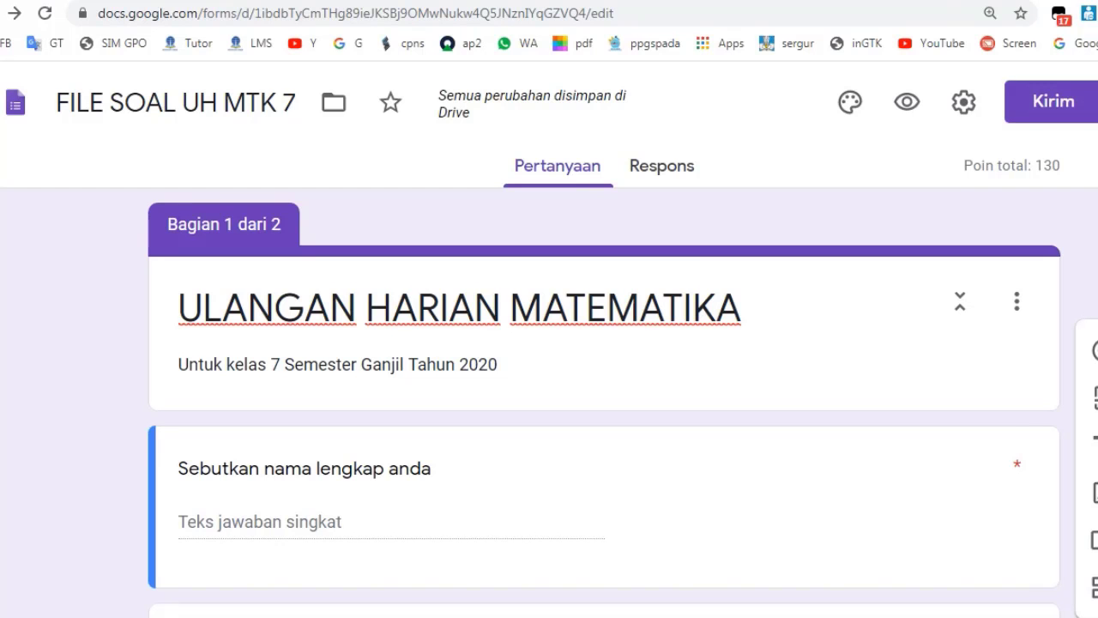
{"action": "left_click", "coordinate": [1097, 101]}
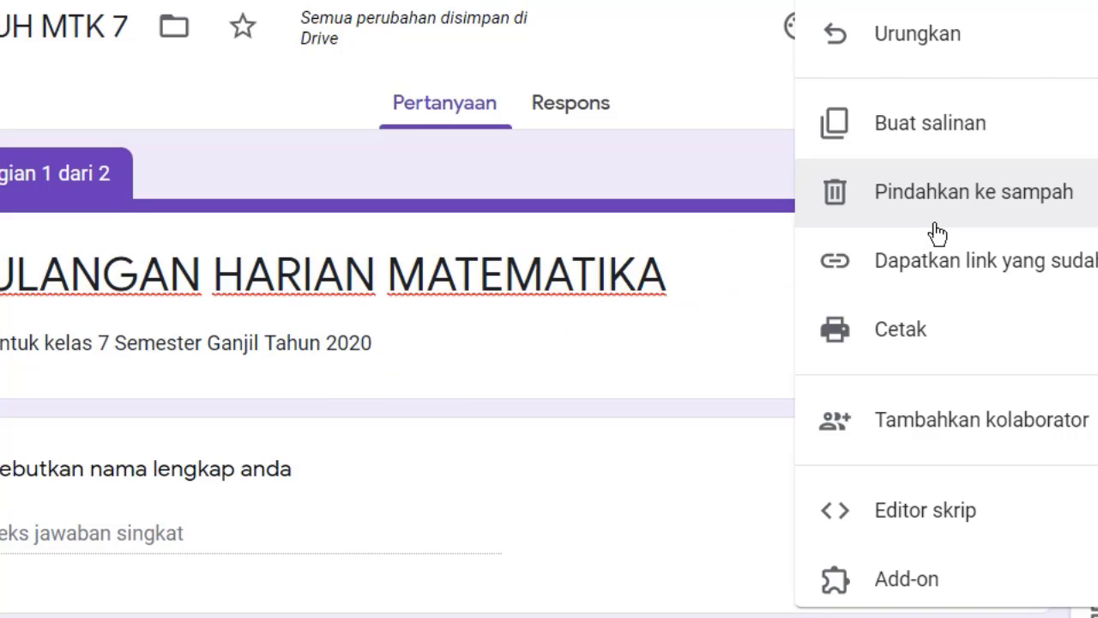
{"action": "scroll", "coordinate": [1013, 319], "scroll_direction": "down", "scroll_amount": 2}
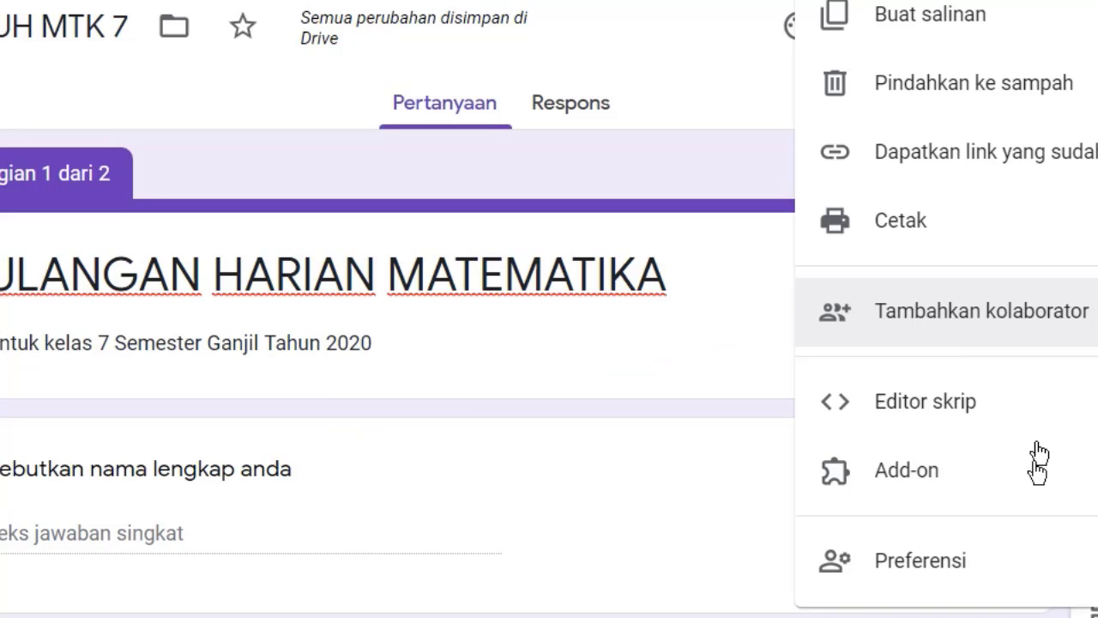
{"action": "scroll", "coordinate": [1039, 464], "scroll_direction": "up", "scroll_amount": 1}
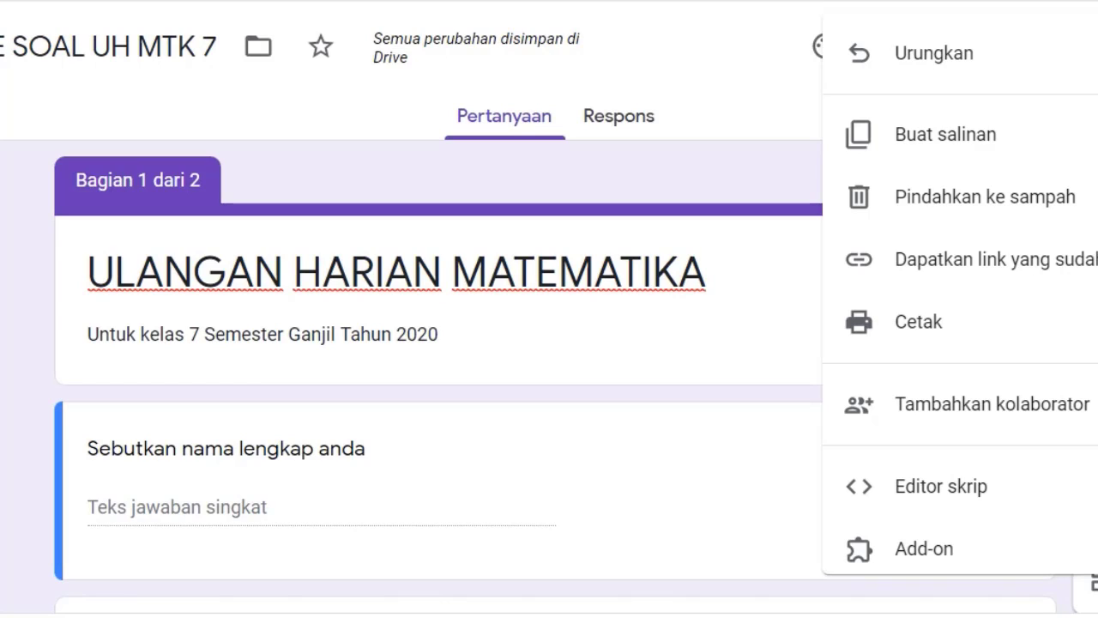
{"action": "left_click", "coordinate": [821, 74]}
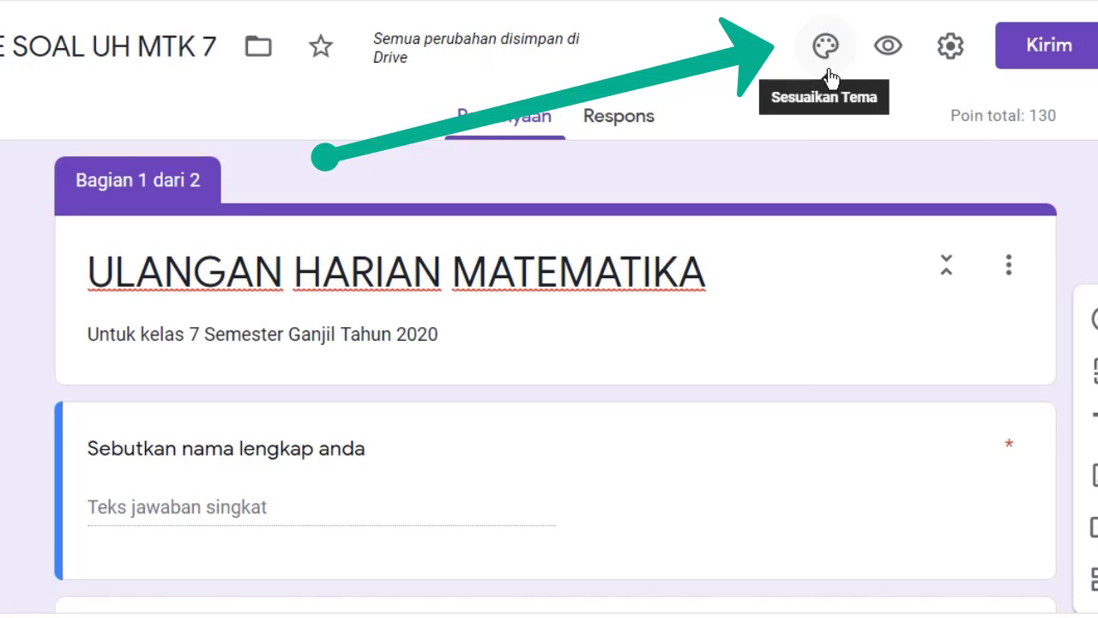
- Insert the illustrated bookshelf picture from the Kantor dan Sekolah theme images as the form's header
{"action": "left_click", "coordinate": [825, 55]}
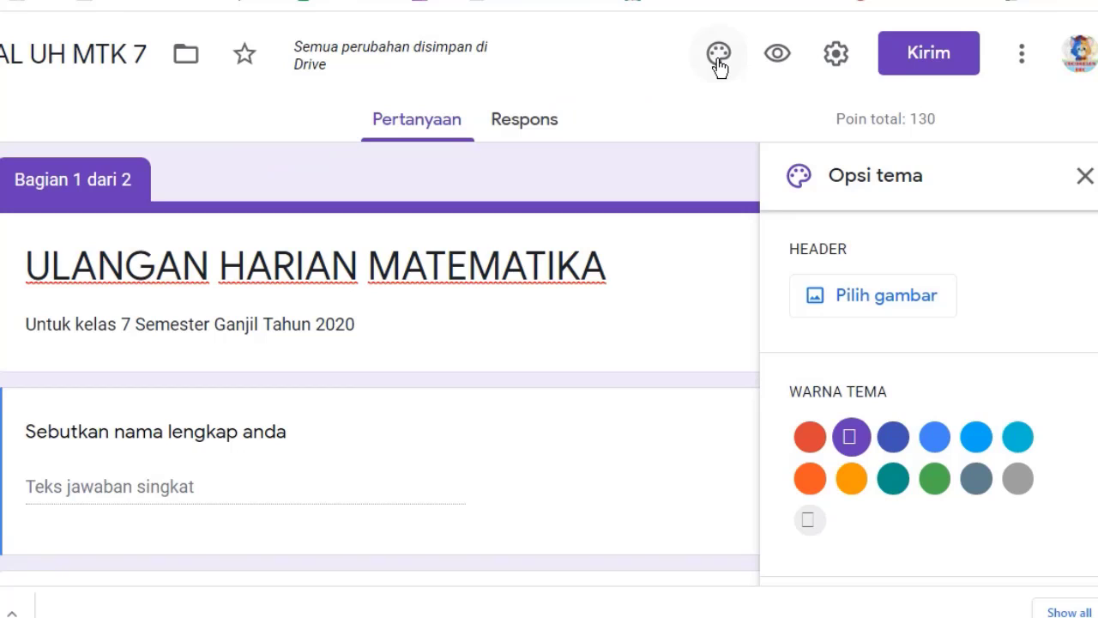
{"action": "left_click", "coordinate": [862, 300]}
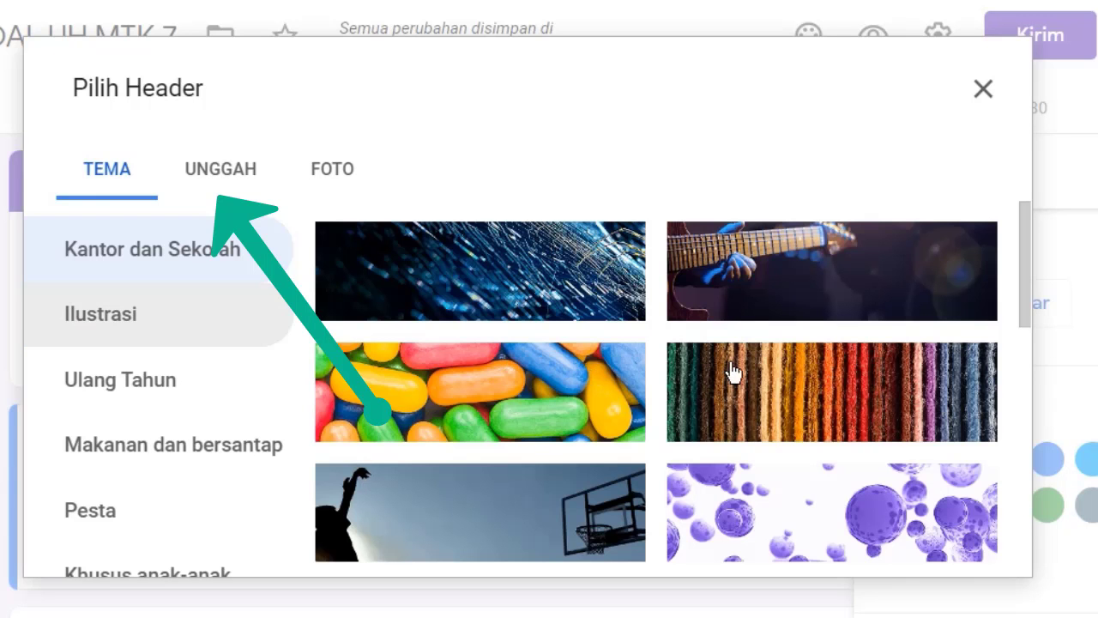
{"action": "scroll", "coordinate": [734, 371], "scroll_direction": "down", "scroll_amount": 1}
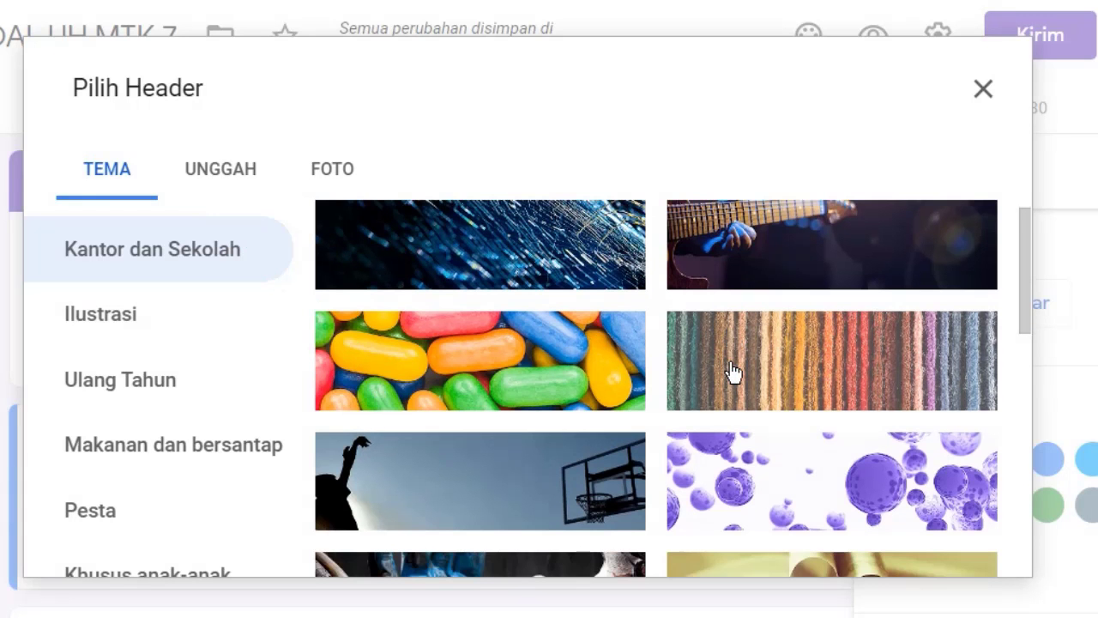
{"action": "scroll", "coordinate": [608, 376], "scroll_direction": "down", "scroll_amount": 10}
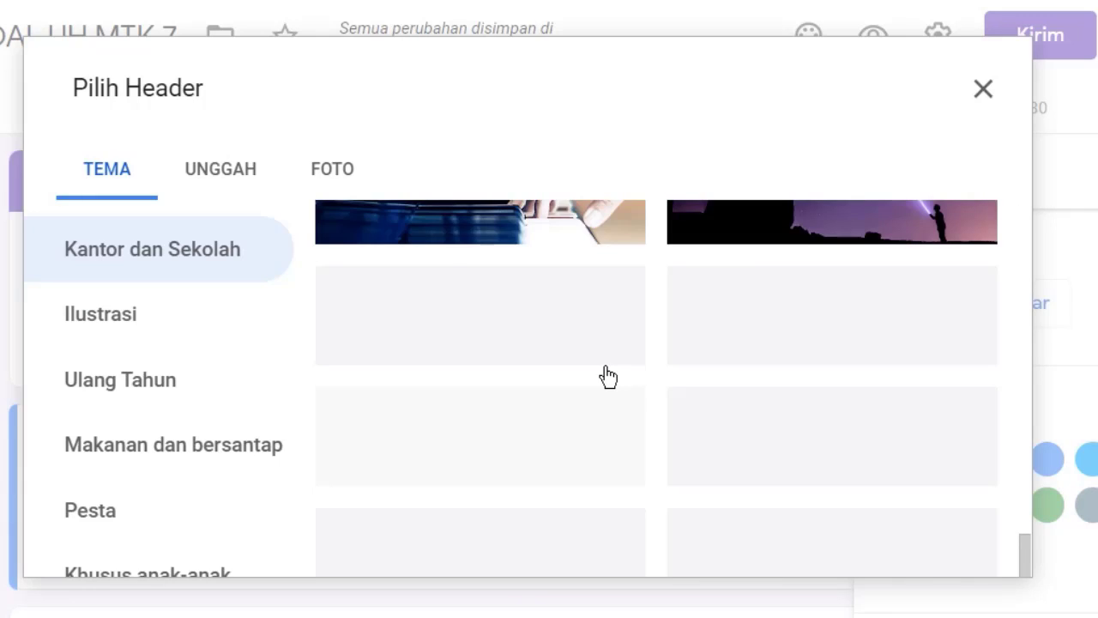
{"action": "scroll", "coordinate": [608, 376], "scroll_direction": "down", "scroll_amount": 5}
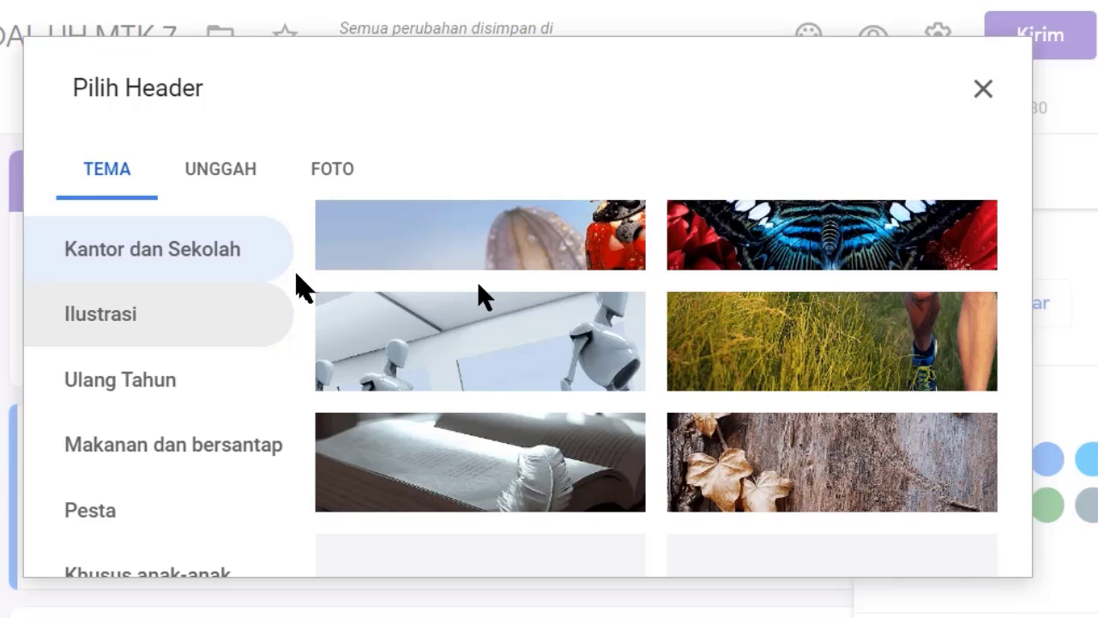
{"action": "scroll", "coordinate": [210, 333], "scroll_direction": "down", "scroll_amount": 2}
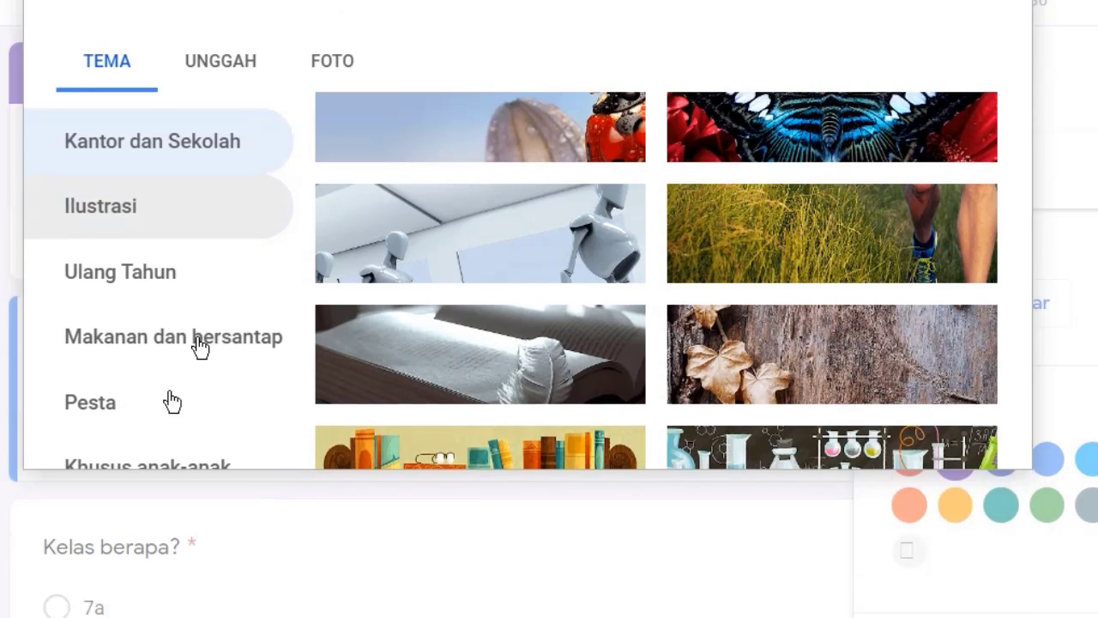
{"action": "scroll", "coordinate": [168, 420], "scroll_direction": "up", "scroll_amount": 1}
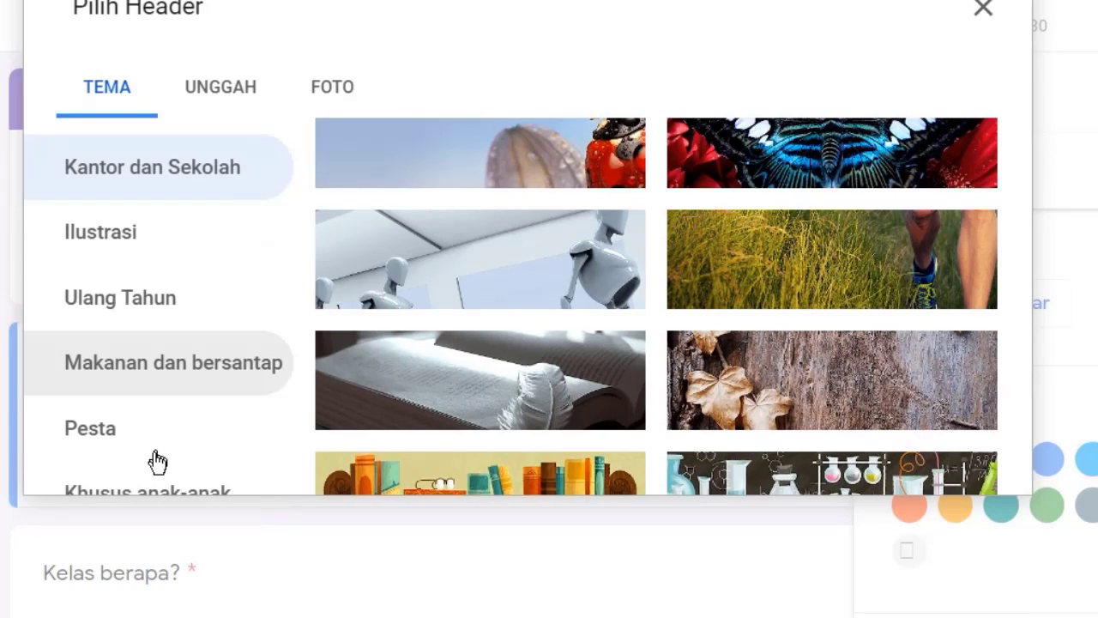
{"action": "scroll", "coordinate": [157, 461], "scroll_direction": "up", "scroll_amount": 1}
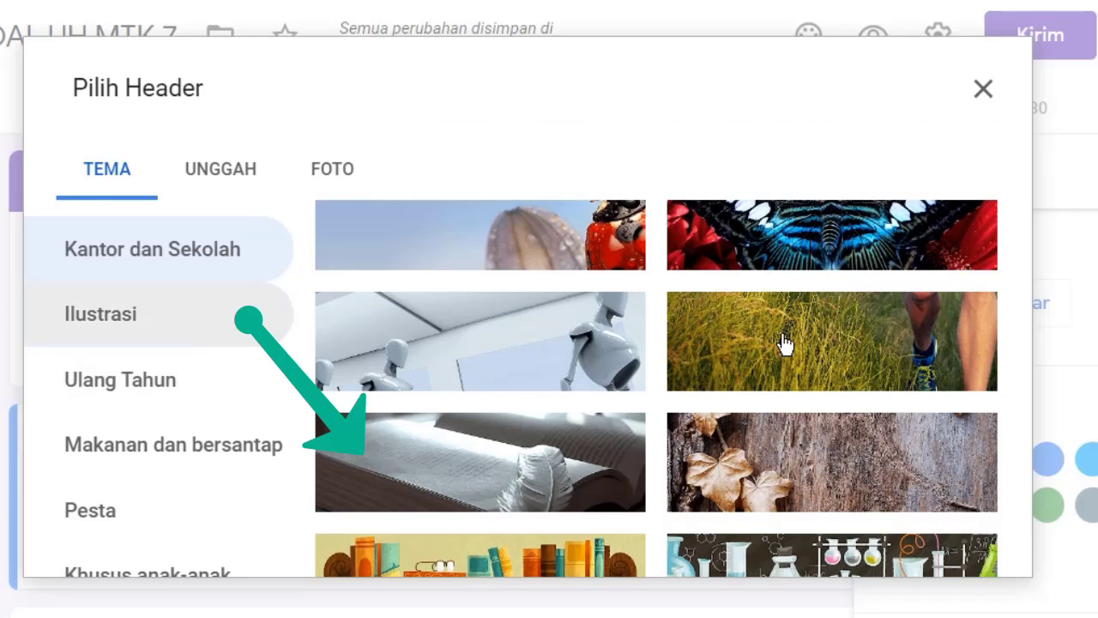
{"action": "scroll", "coordinate": [519, 470], "scroll_direction": "down", "scroll_amount": 1}
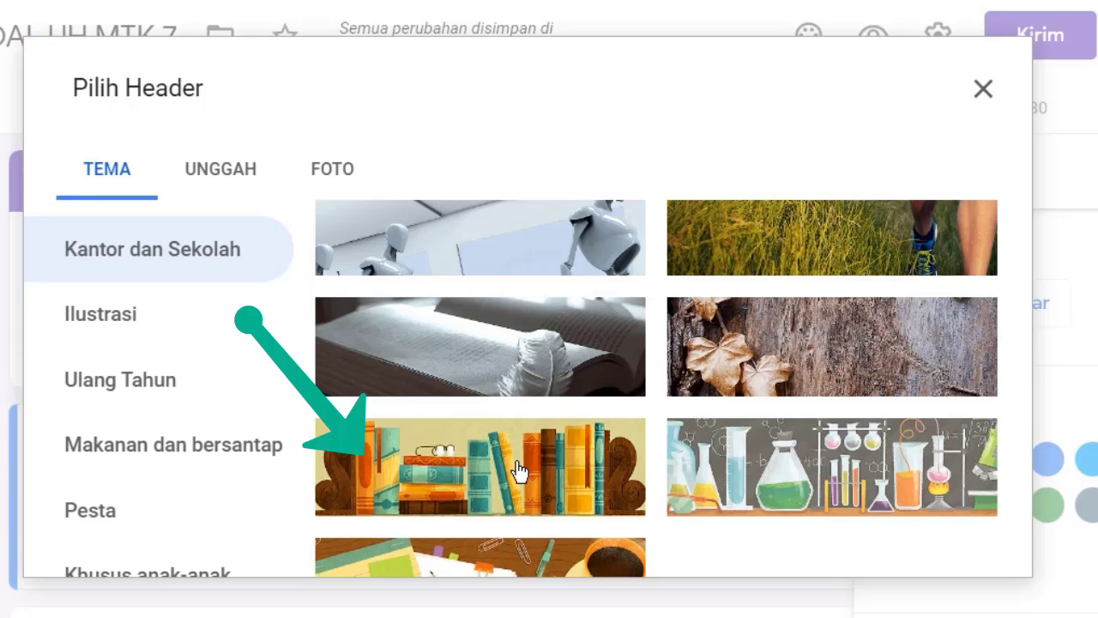
{"action": "left_click", "coordinate": [519, 470]}
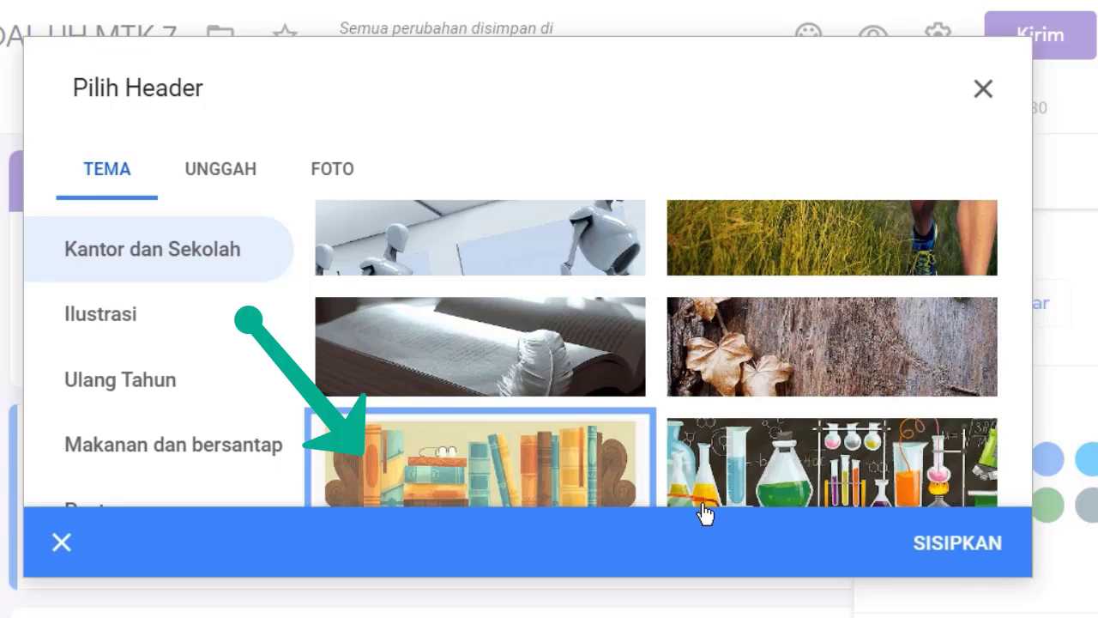
{"action": "left_click", "coordinate": [963, 558]}
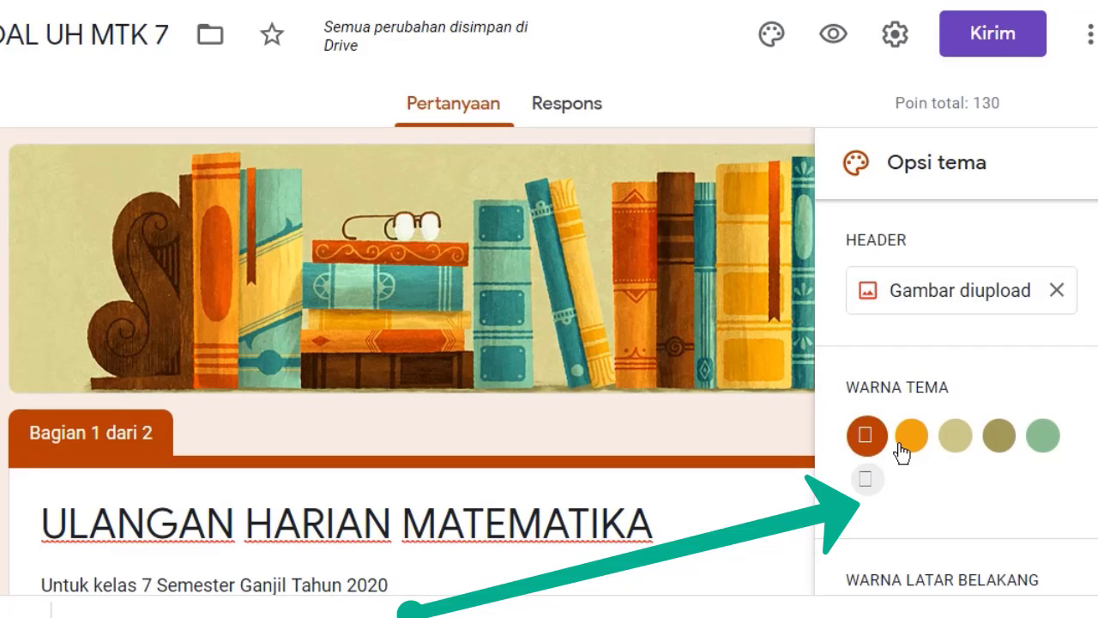
- Set the form's theme colour to green and its background colour to light grey
{"action": "left_click", "coordinate": [1043, 437]}
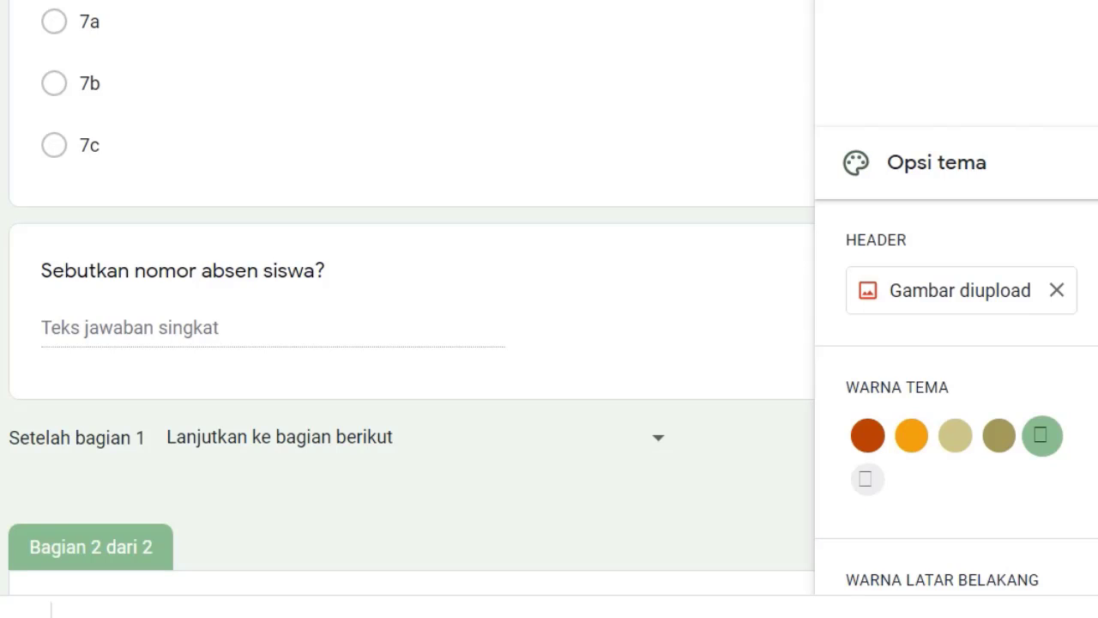
{"action": "scroll", "coordinate": [957, 386], "scroll_direction": "down", "scroll_amount": 3}
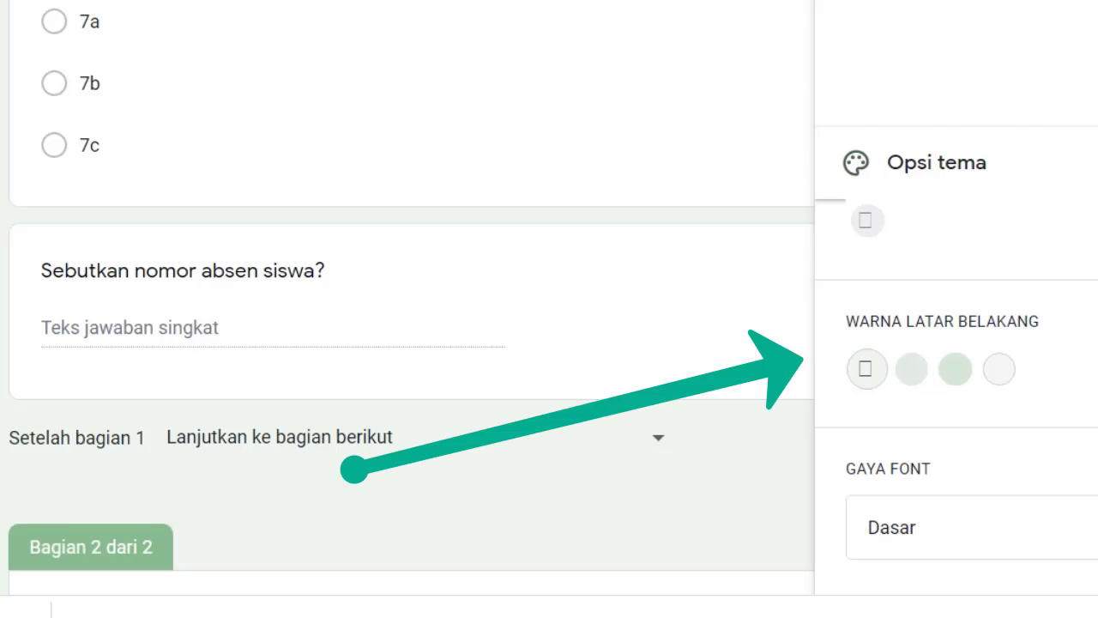
{"action": "left_click", "coordinate": [1001, 371]}
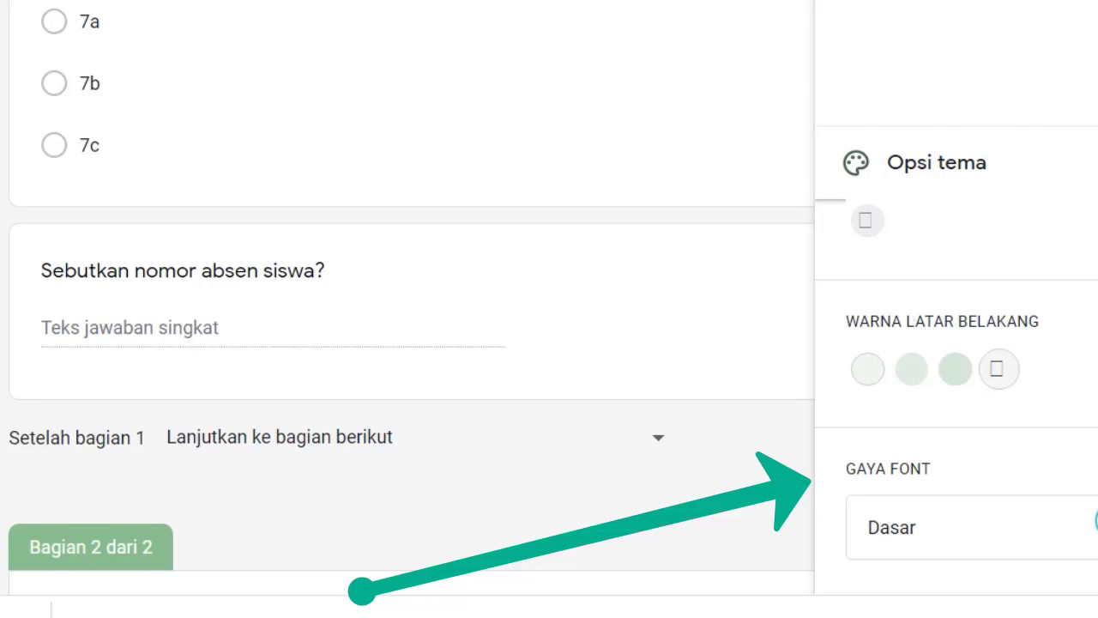
- Set the form's font style to Lucu
{"action": "left_click", "coordinate": [1093, 523]}
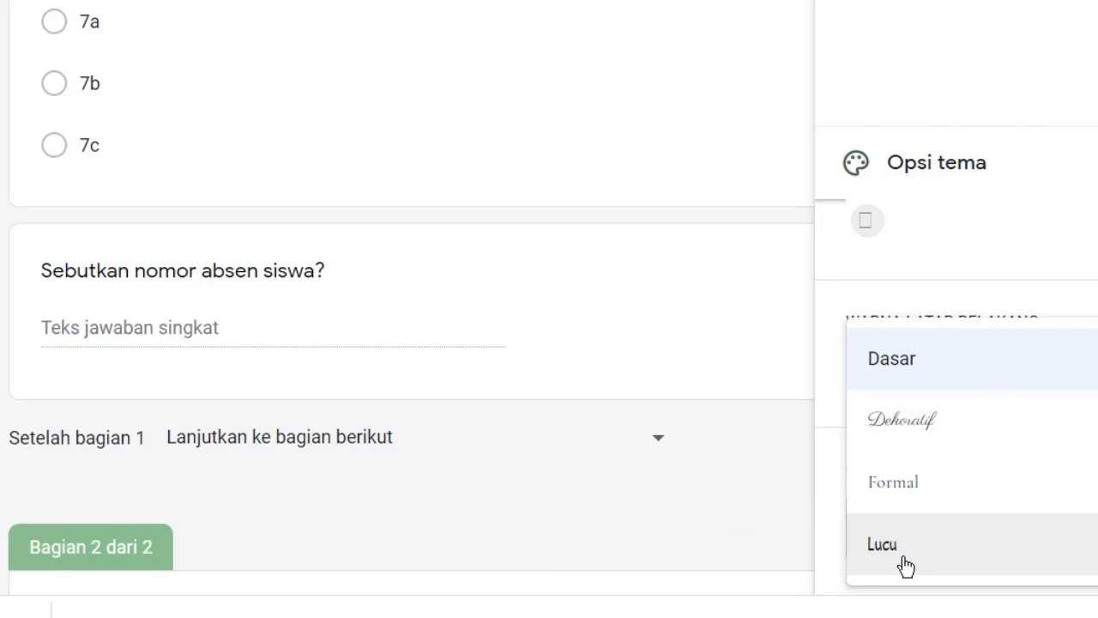
{"action": "left_click", "coordinate": [906, 564]}
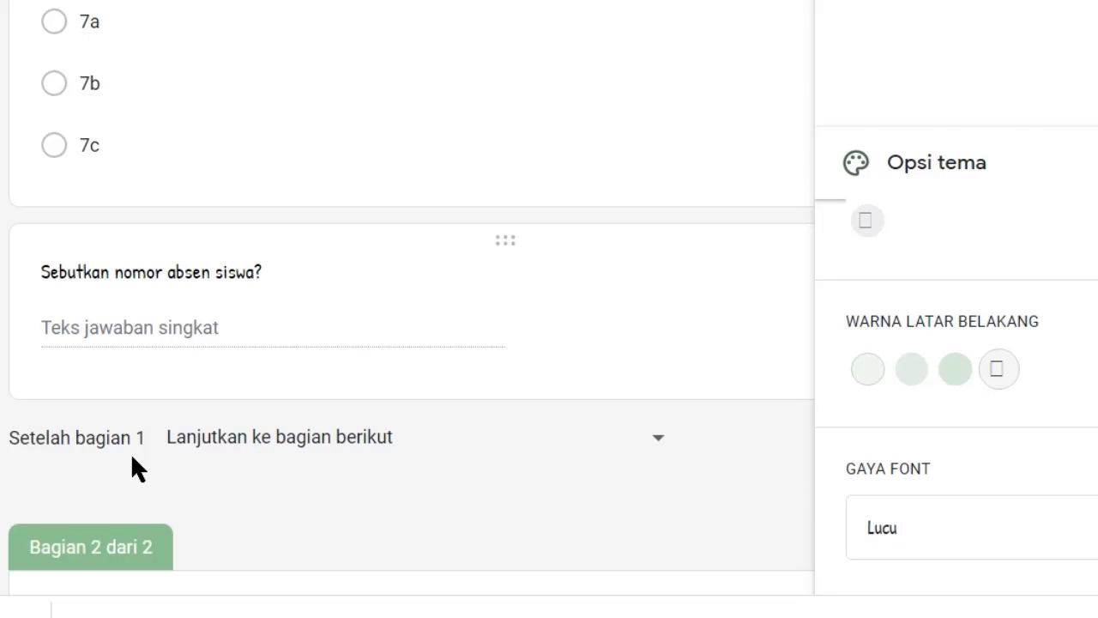
{"action": "scroll", "coordinate": [130, 452], "scroll_direction": "up", "scroll_amount": 15}
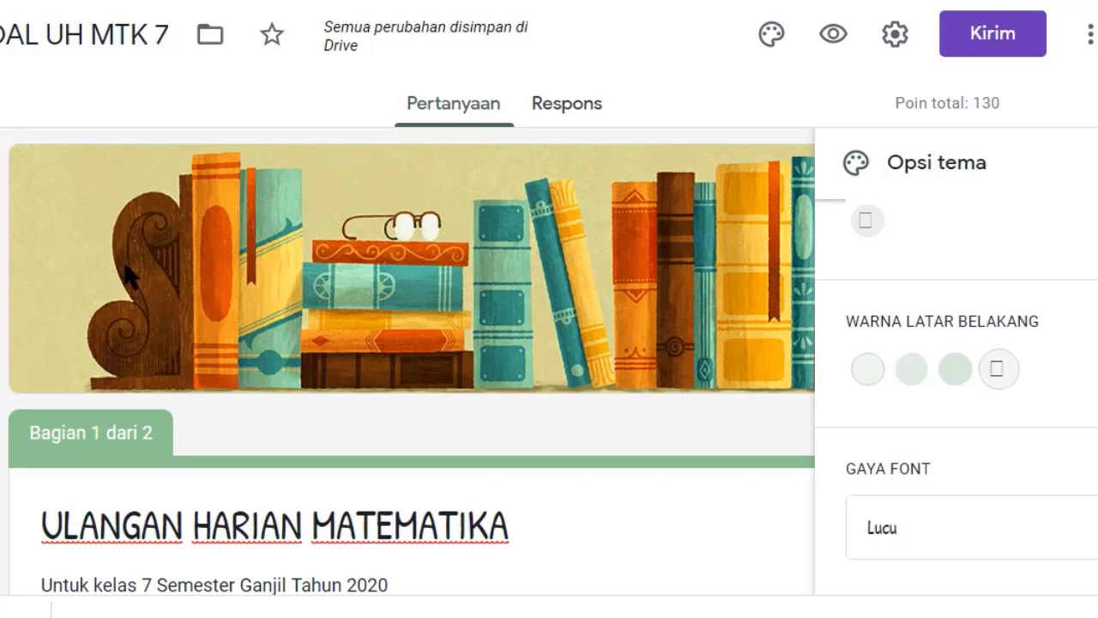
- Preview the form, review the student identity section and try to continue to the following section with the answers left empty
{"action": "left_click", "coordinate": [834, 36]}
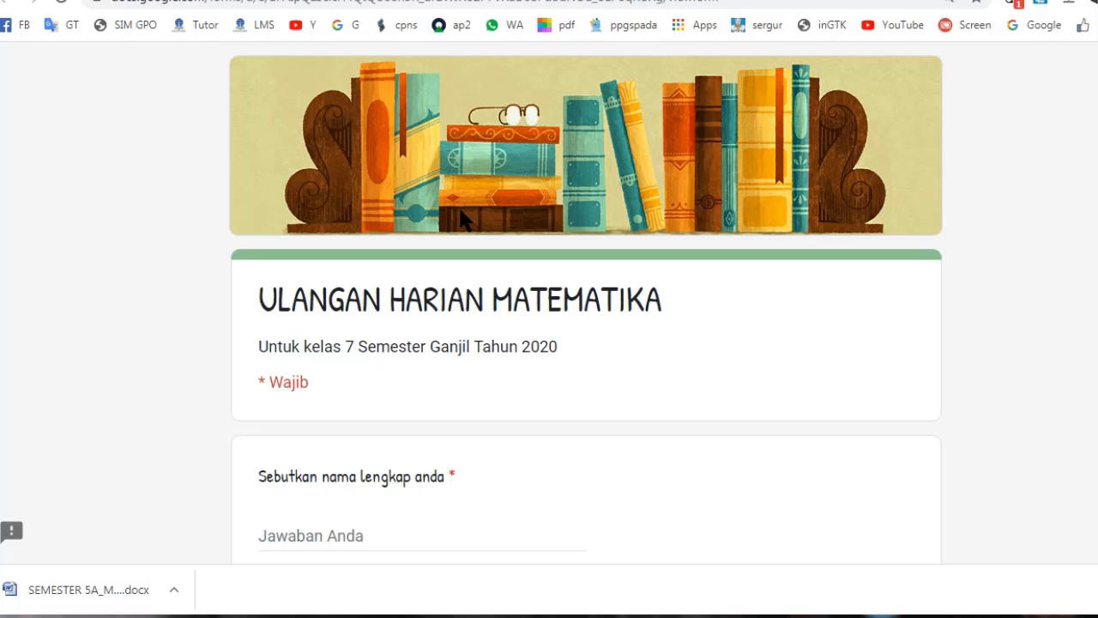
{"action": "scroll", "coordinate": [565, 354], "scroll_direction": "down", "scroll_amount": 1}
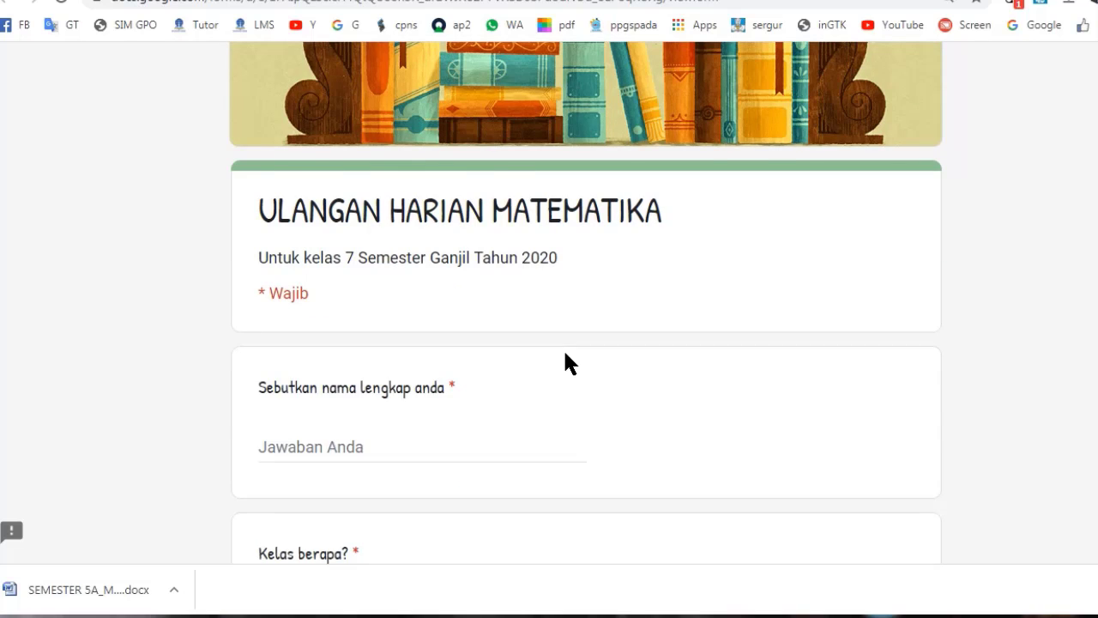
{"action": "scroll", "coordinate": [565, 352], "scroll_direction": "down", "scroll_amount": 1}
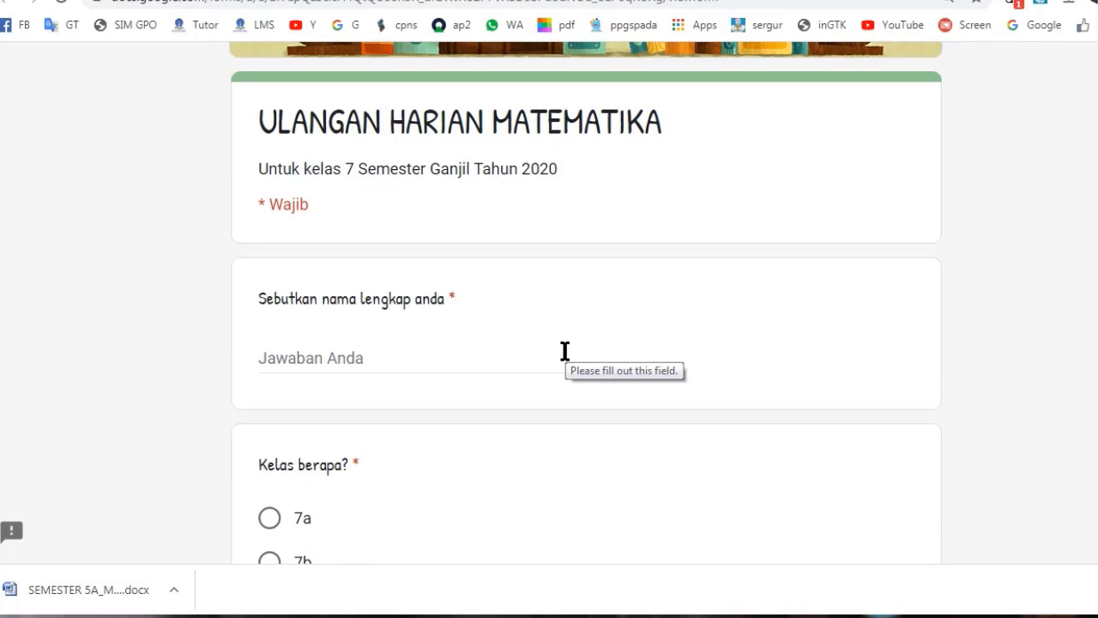
{"action": "scroll", "coordinate": [564, 351], "scroll_direction": "down", "scroll_amount": 2}
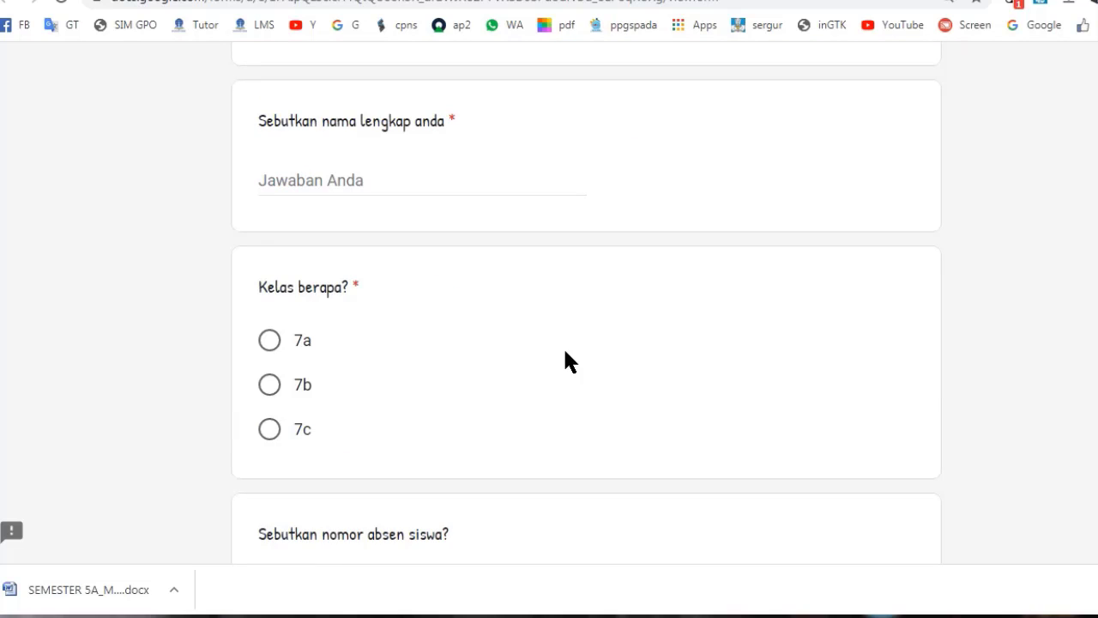
{"action": "scroll", "coordinate": [565, 360], "scroll_direction": "down", "scroll_amount": 3}
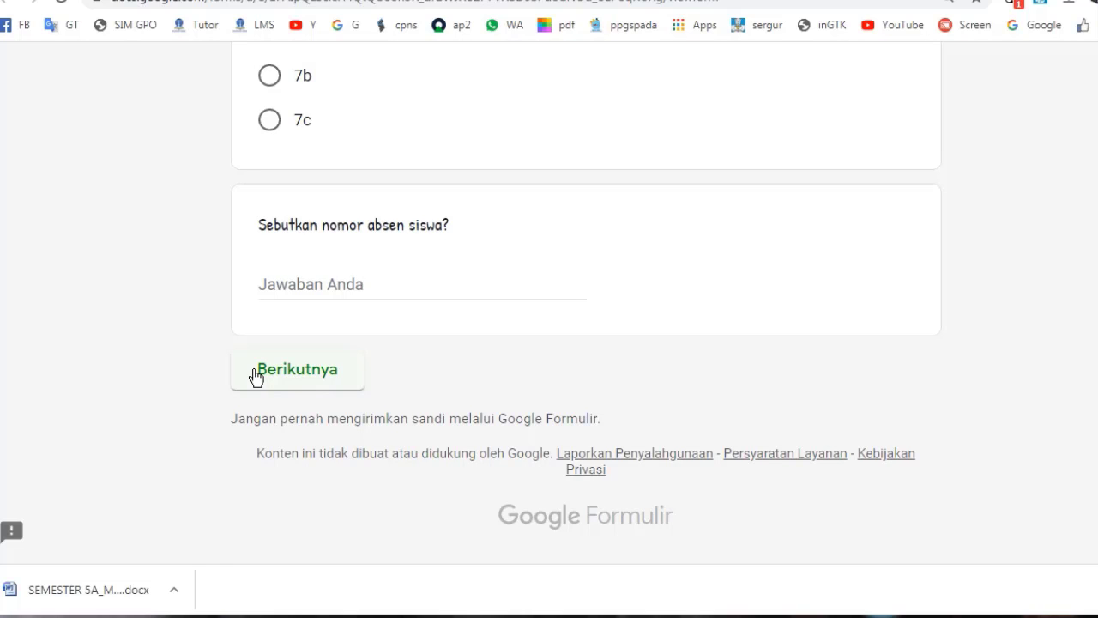
{"action": "left_click", "coordinate": [255, 371]}
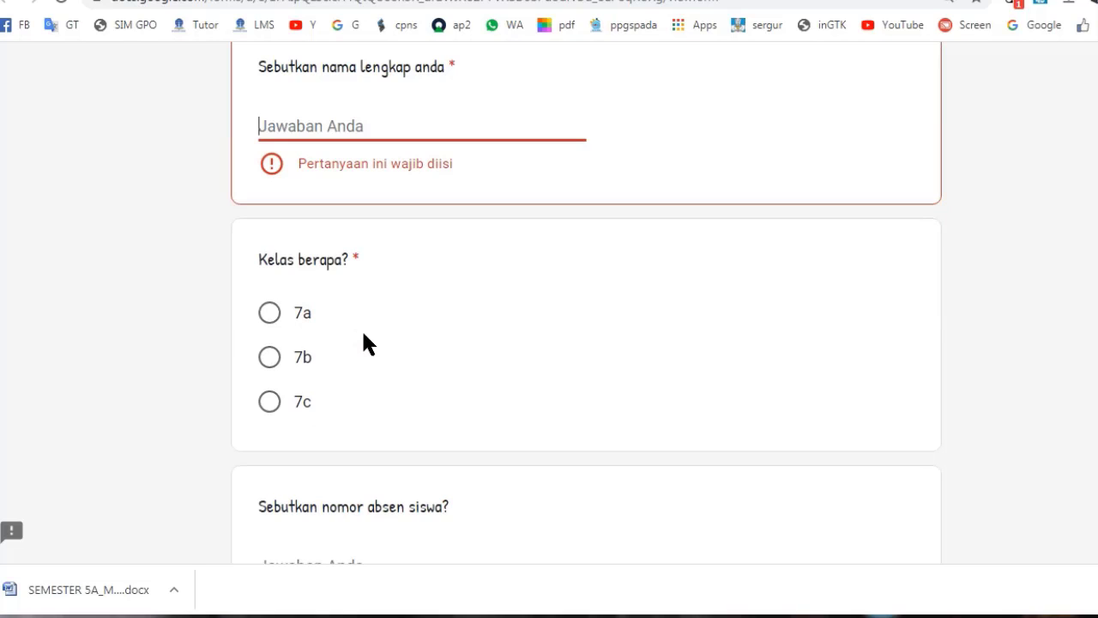
- Fill in the previewed identity section with name "tes", class 7a and attendance number "tes", and continue to the question section
{"action": "type", "text": "tes"}
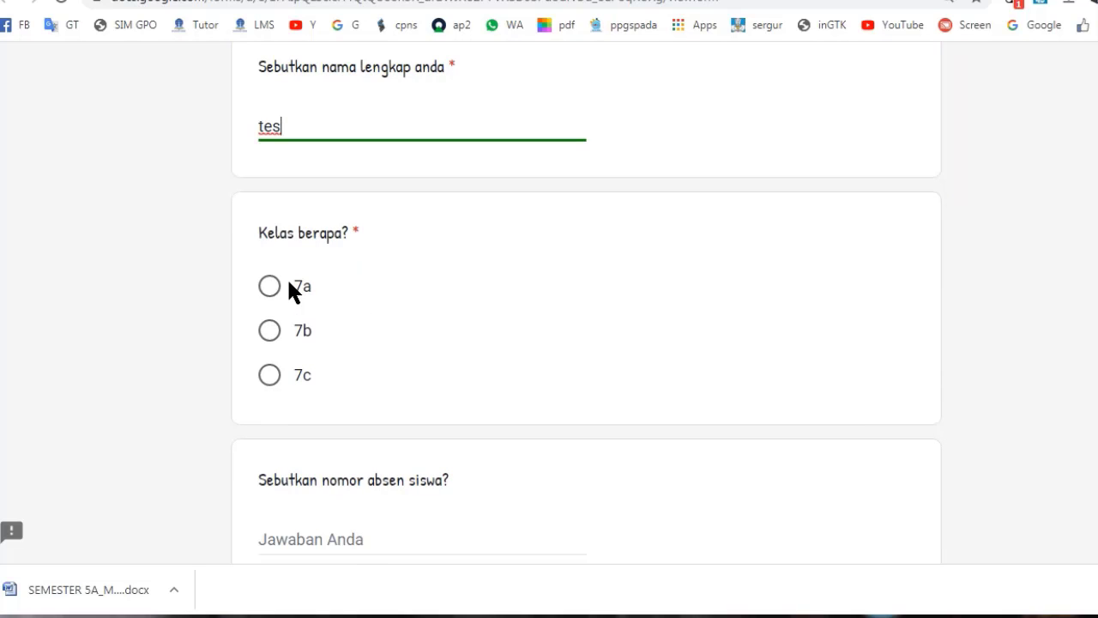
{"action": "left_click", "coordinate": [288, 288]}
{"action": "scroll", "coordinate": [300, 327], "scroll_direction": "down", "scroll_amount": 2}
{"action": "left_click", "coordinate": [316, 363]}
{"action": "type", "text": "te"}
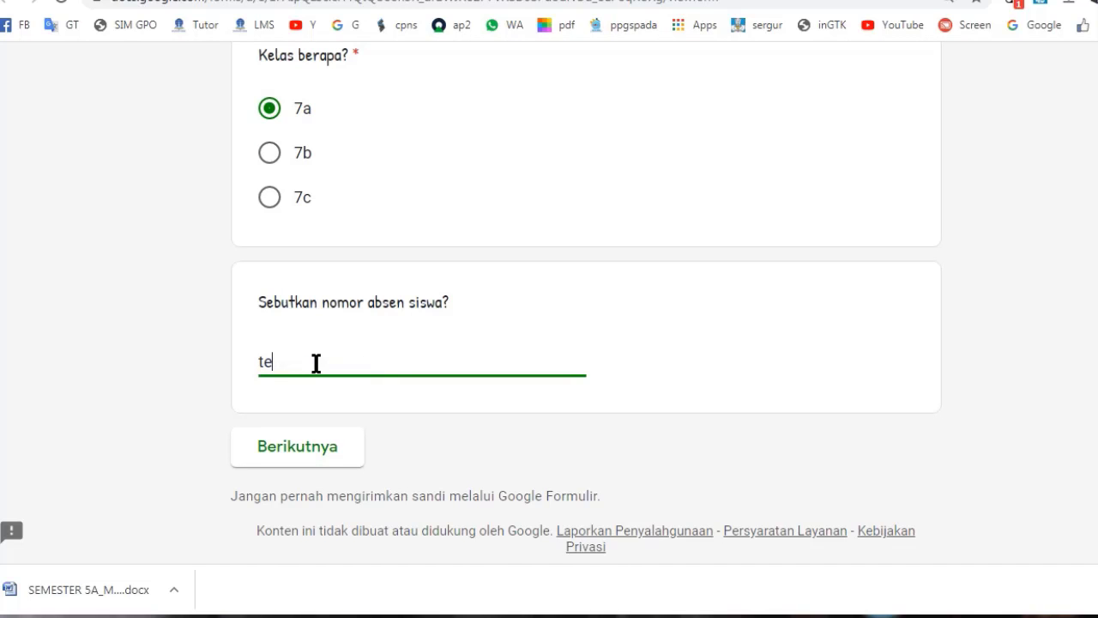
{"action": "type", "text": "s"}
{"action": "left_click", "coordinate": [297, 446]}
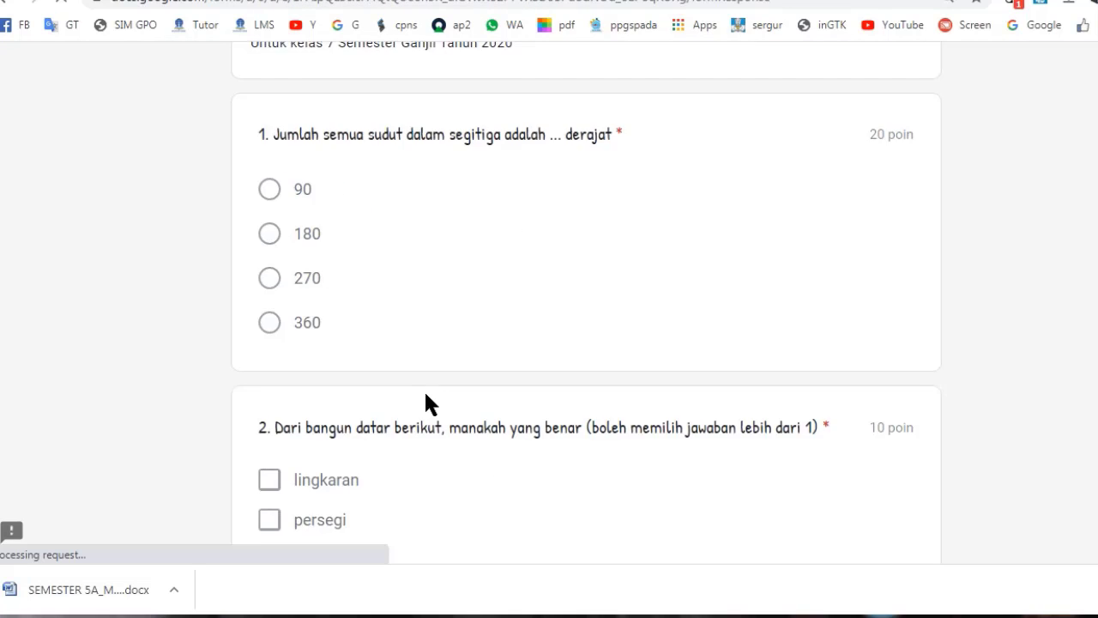
- Review the previewed quiz questions 1 to 5, checking their points, answer types, coordinate graph images and the submit option
{"action": "scroll", "coordinate": [426, 404], "scroll_direction": "down", "scroll_amount": 5}
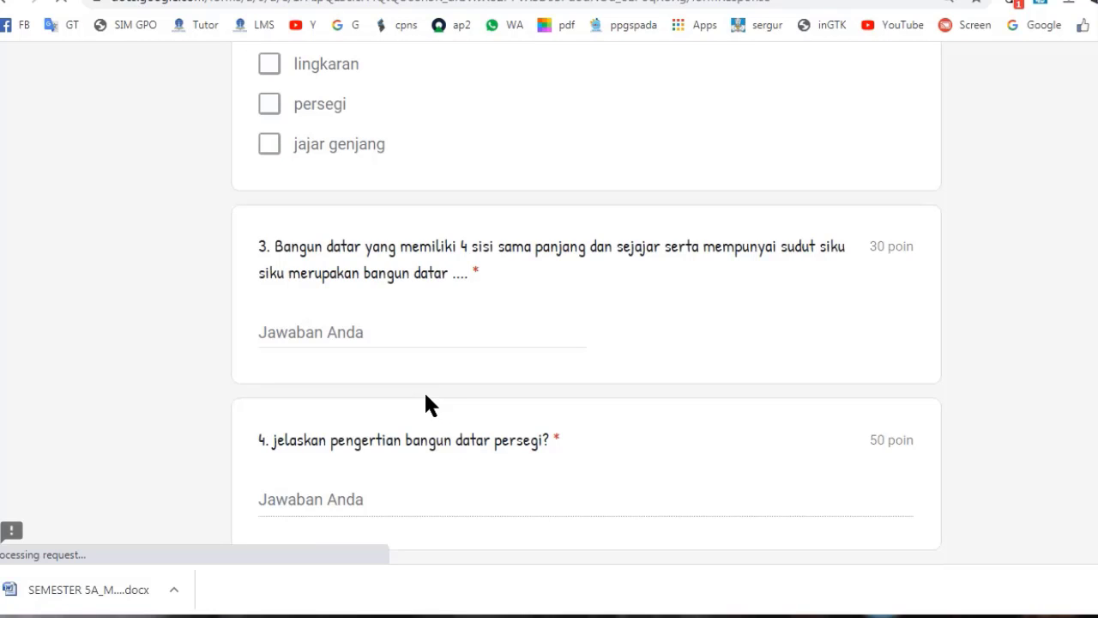
{"action": "scroll", "coordinate": [300, 154], "scroll_direction": "down", "scroll_amount": 5}
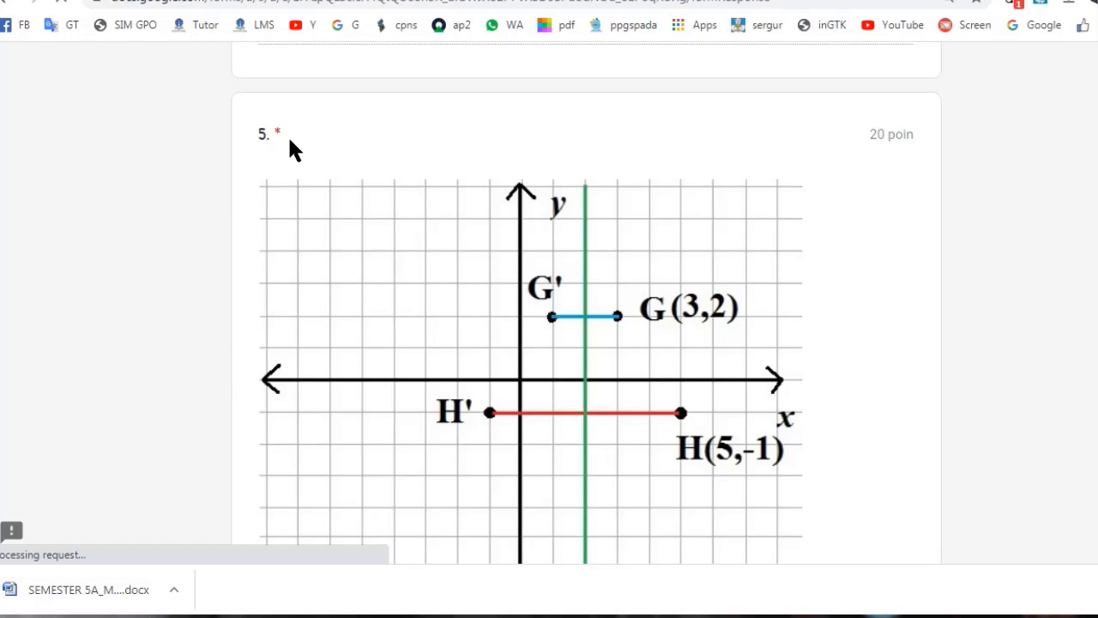
{"action": "scroll", "coordinate": [519, 296], "scroll_direction": "down", "scroll_amount": 2}
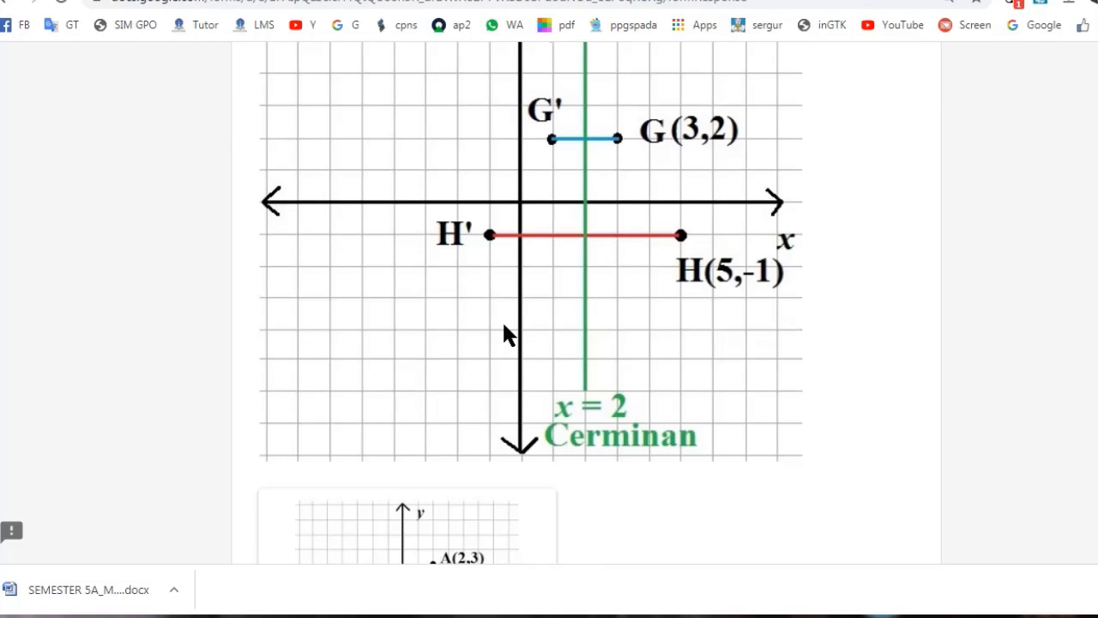
{"action": "scroll", "coordinate": [506, 334], "scroll_direction": "down", "scroll_amount": 5}
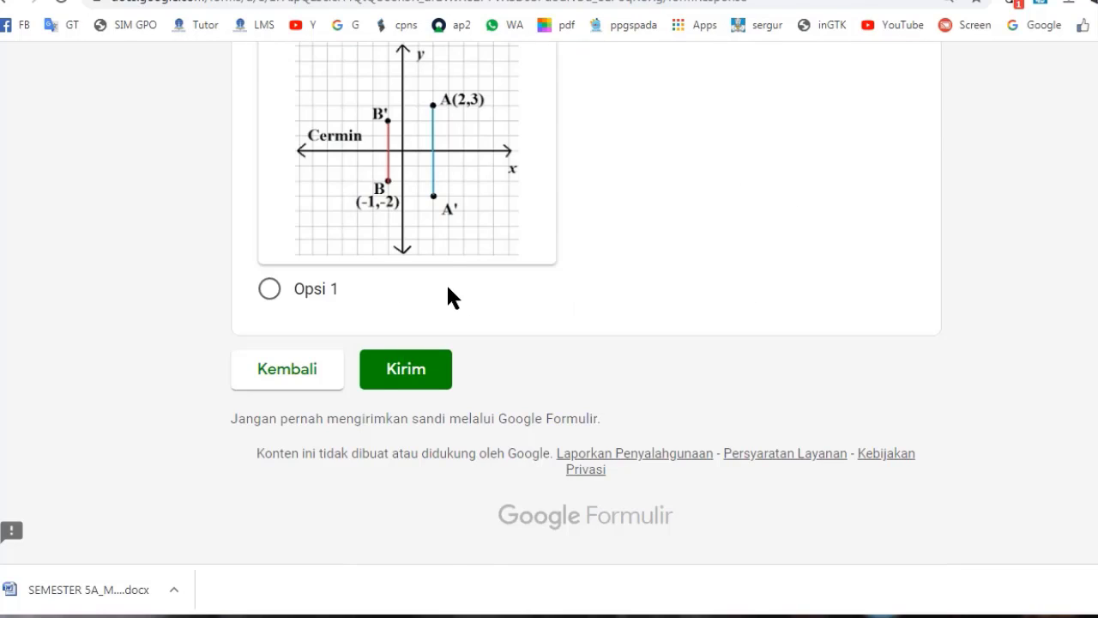
{"action": "scroll", "coordinate": [452, 297], "scroll_direction": "up", "scroll_amount": 2}
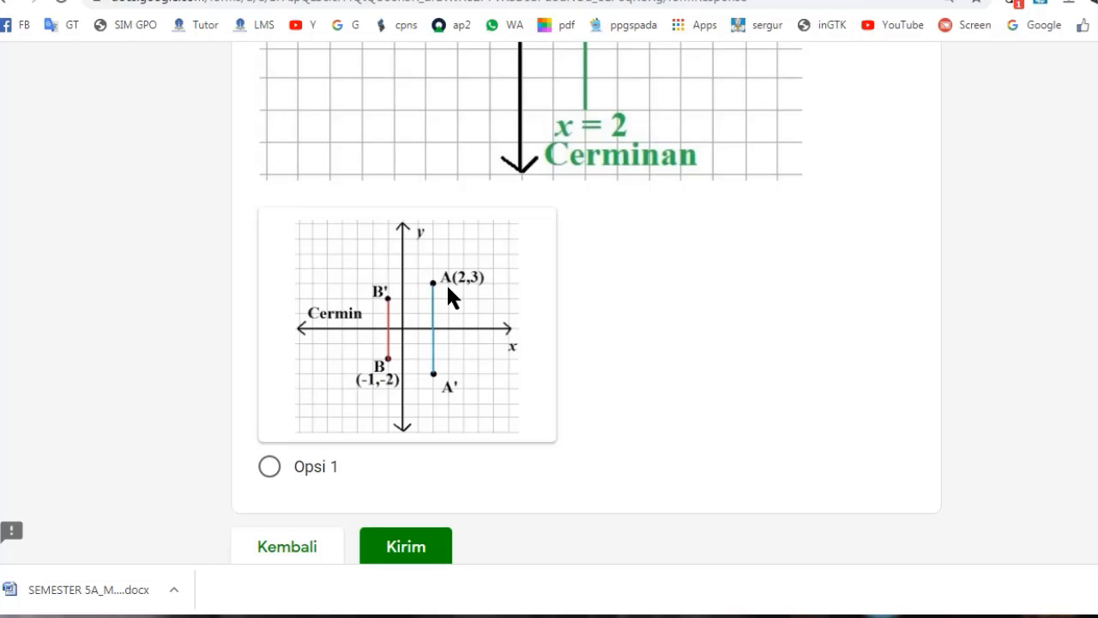
{"action": "scroll", "coordinate": [448, 289], "scroll_direction": "down", "scroll_amount": 2}
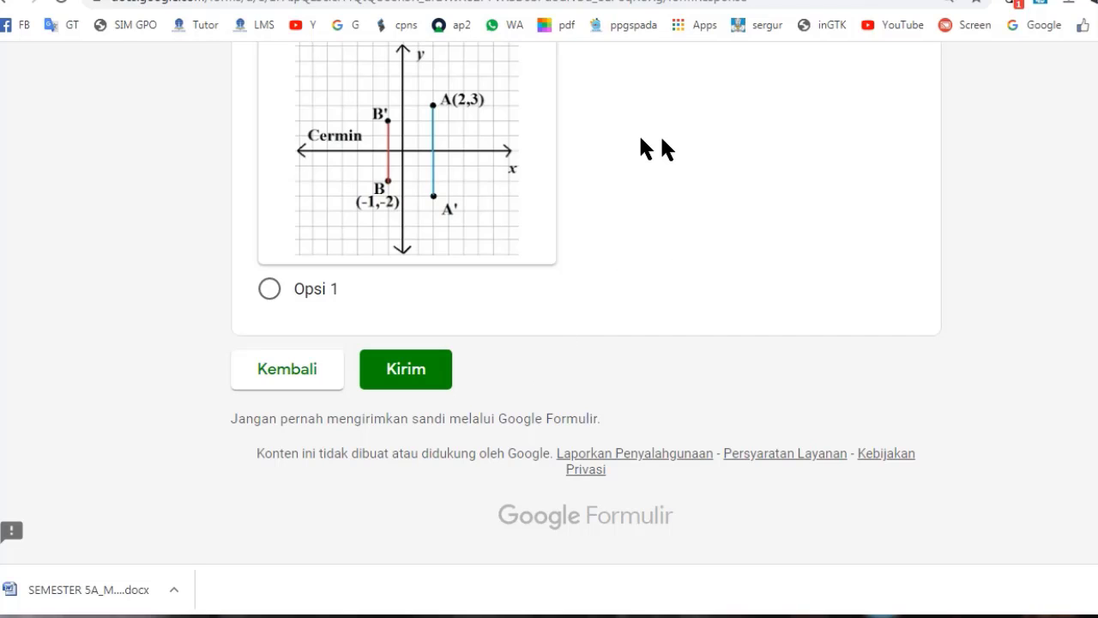
{"action": "scroll", "coordinate": [412, 446], "scroll_direction": "up", "scroll_amount": 2}
{"action": "scroll", "coordinate": [411, 464], "scroll_direction": "down", "scroll_amount": 1}
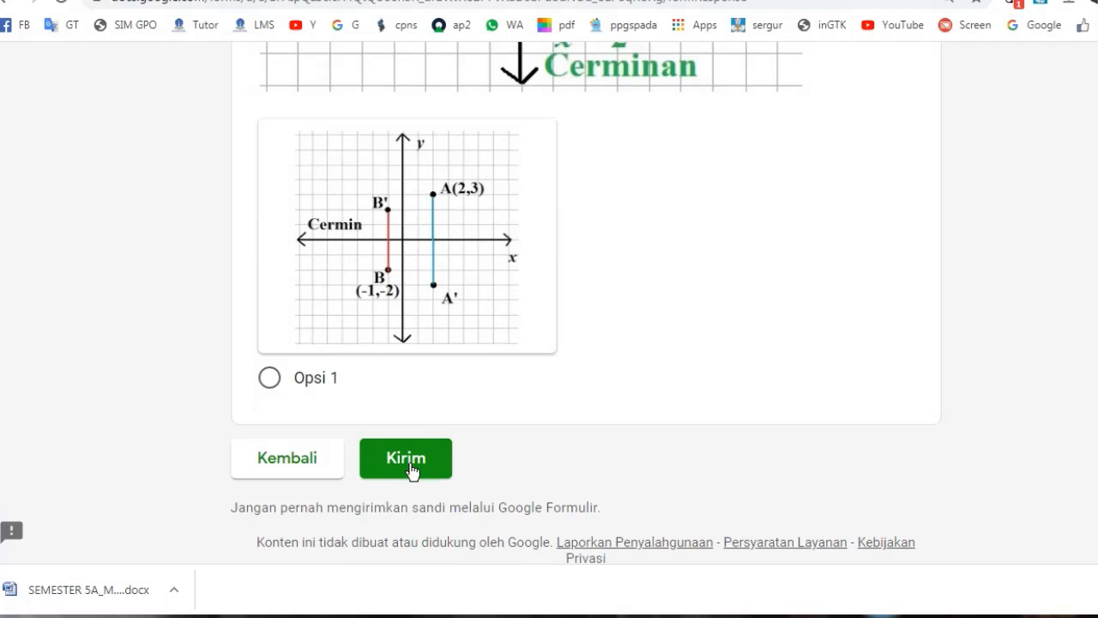
{"action": "scroll", "coordinate": [410, 470], "scroll_direction": "up", "scroll_amount": 3}
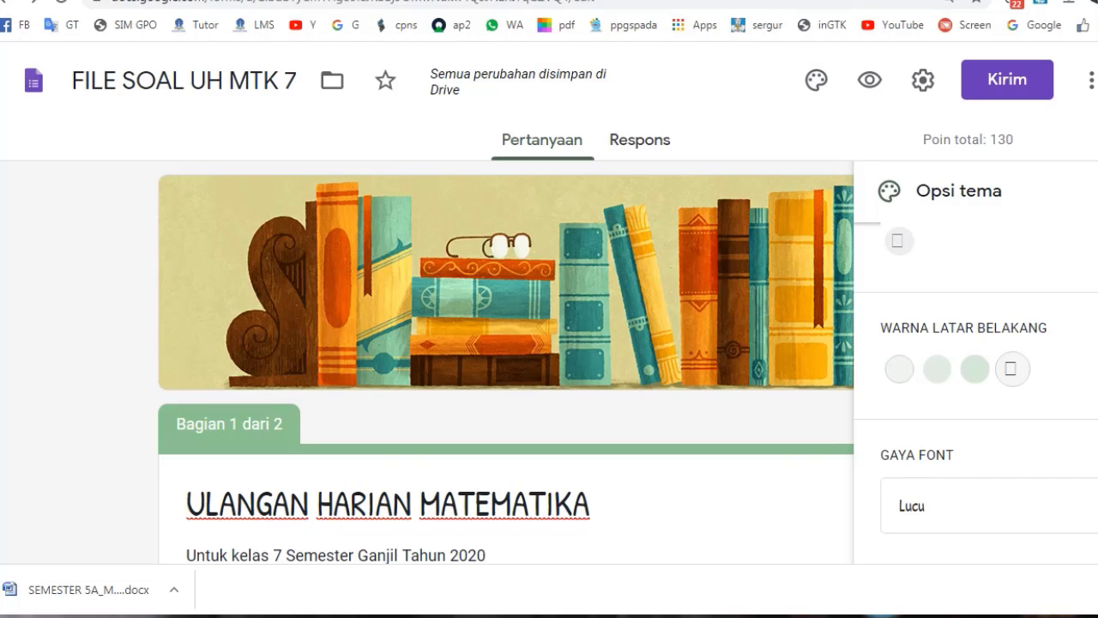
- Return to the form editor, open the sending options and copy the form's link with the URL shortened
{"action": "key", "text": "Escape"}
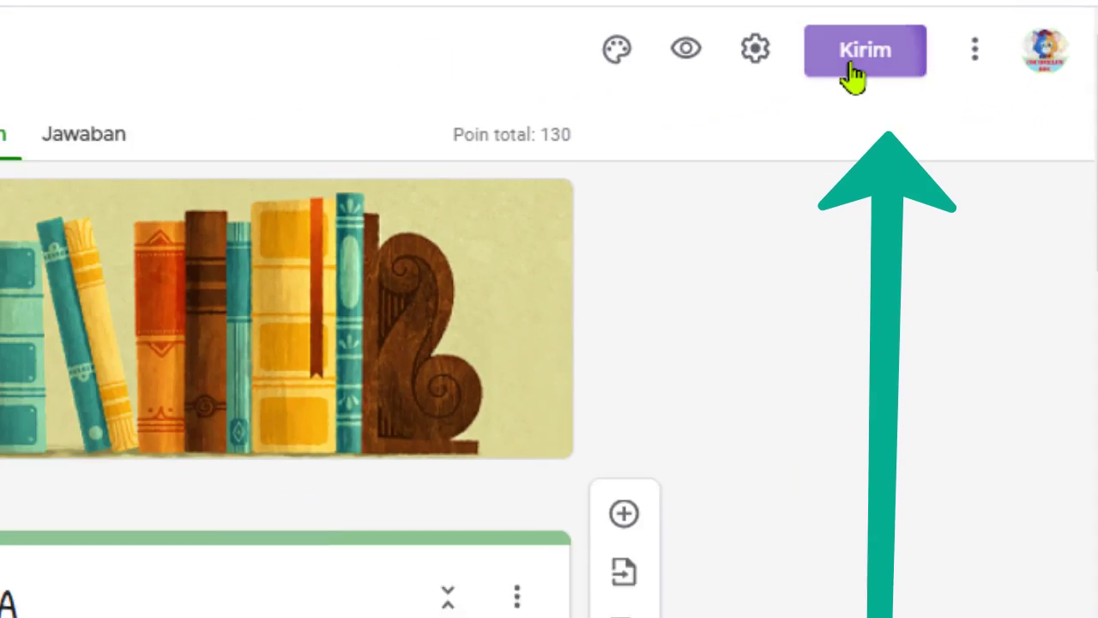
{"action": "left_click", "coordinate": [643, 116]}
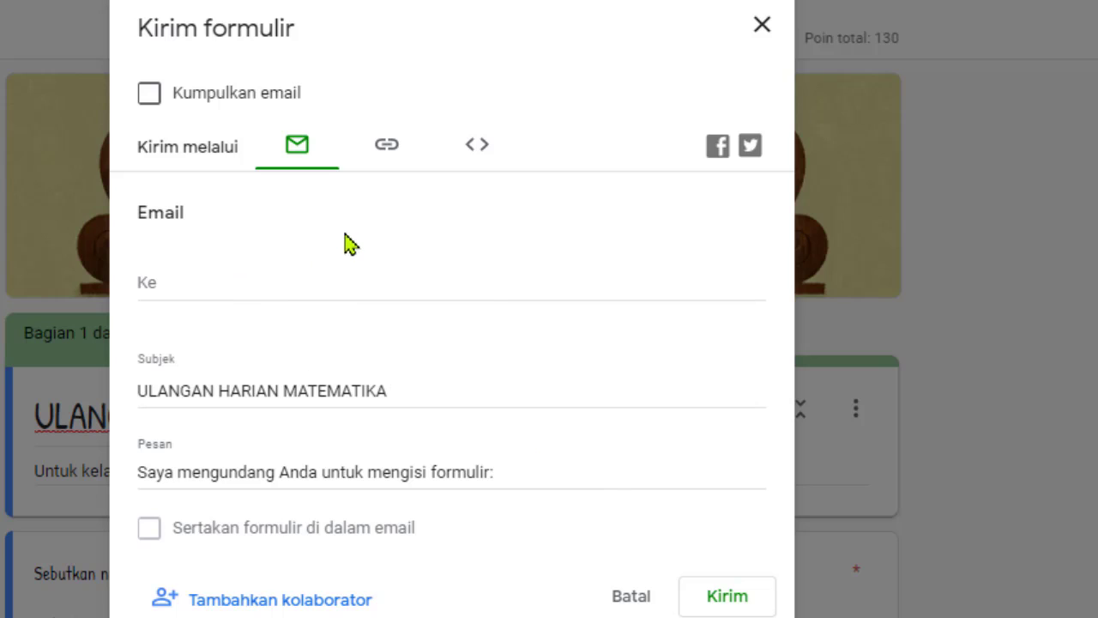
{"action": "left_click", "coordinate": [388, 169]}
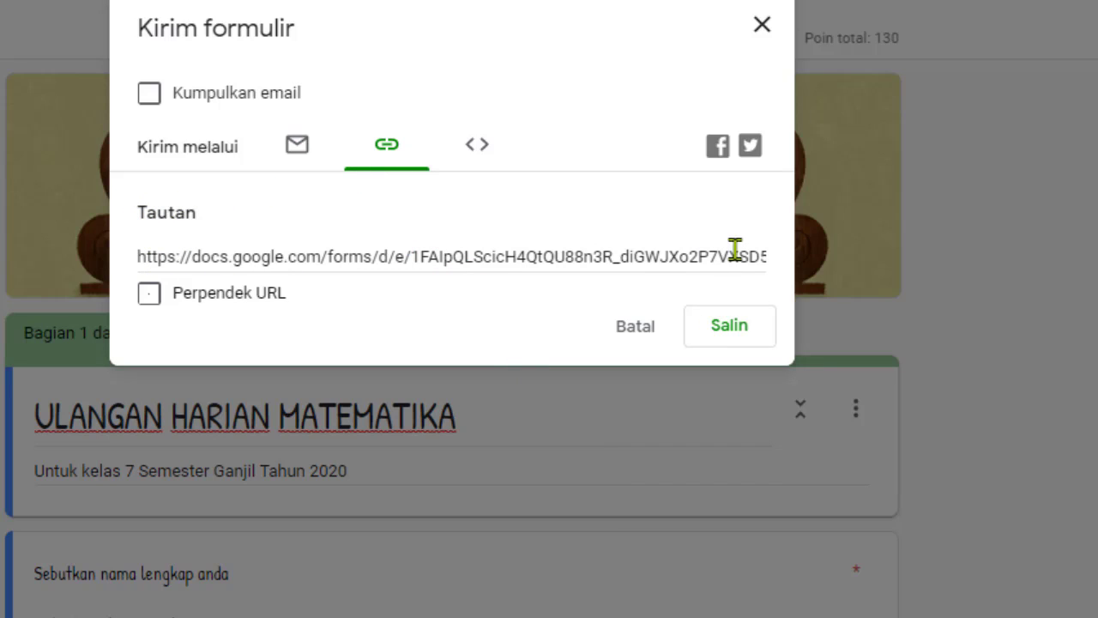
{"action": "left_click", "coordinate": [731, 336]}
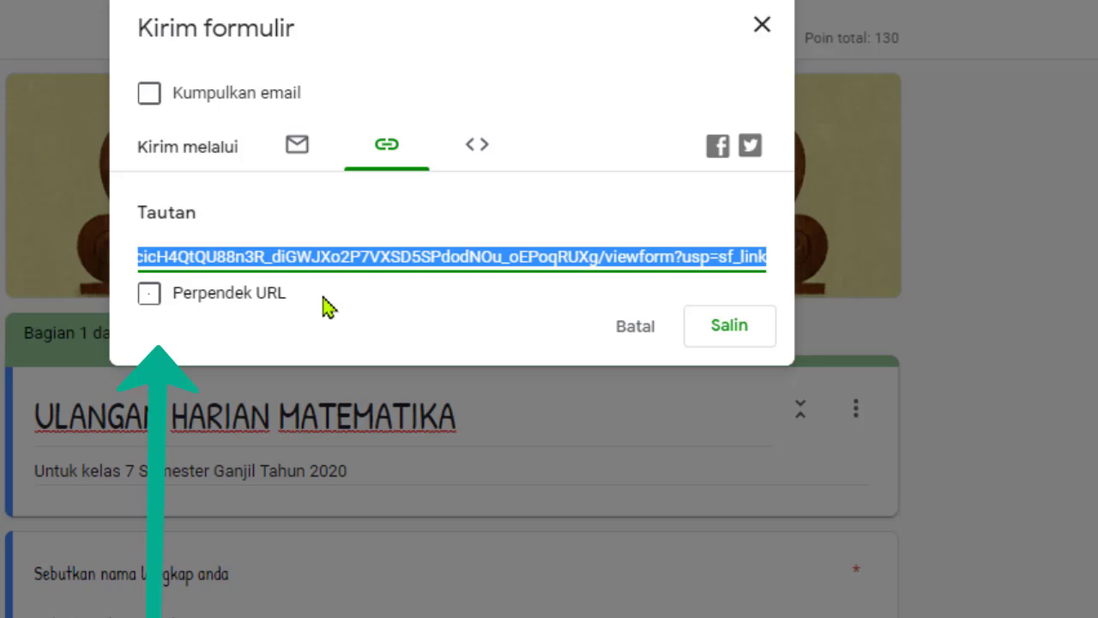
{"action": "left_click", "coordinate": [151, 301]}
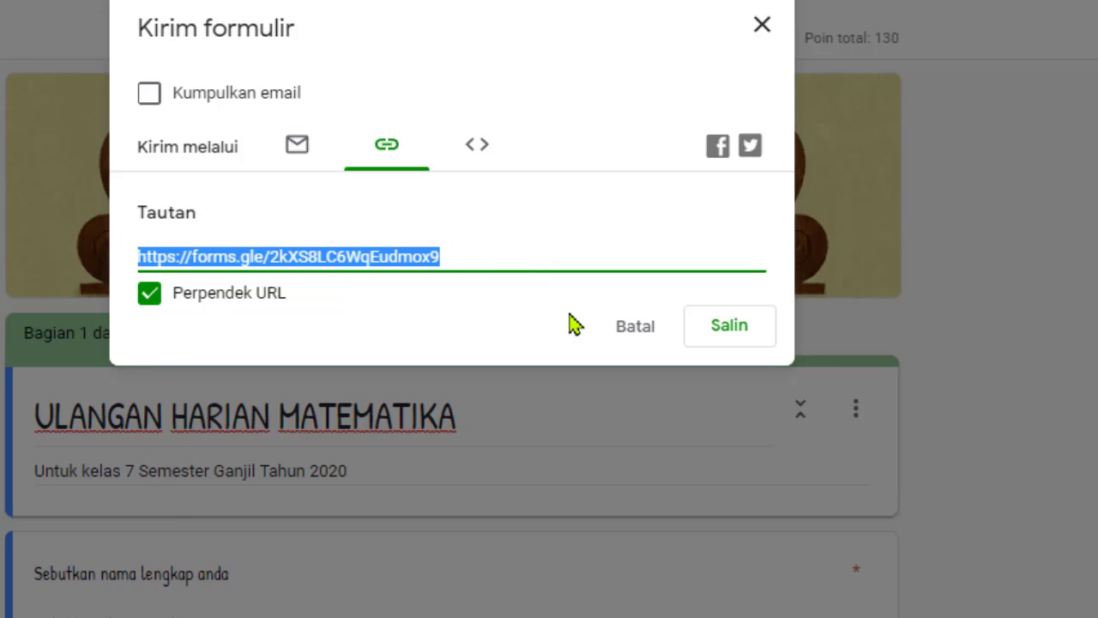
{"action": "left_click", "coordinate": [737, 340]}
- View the HTML embed sending option, close the sending options and open the form's responses
{"action": "left_click", "coordinate": [477, 148]}
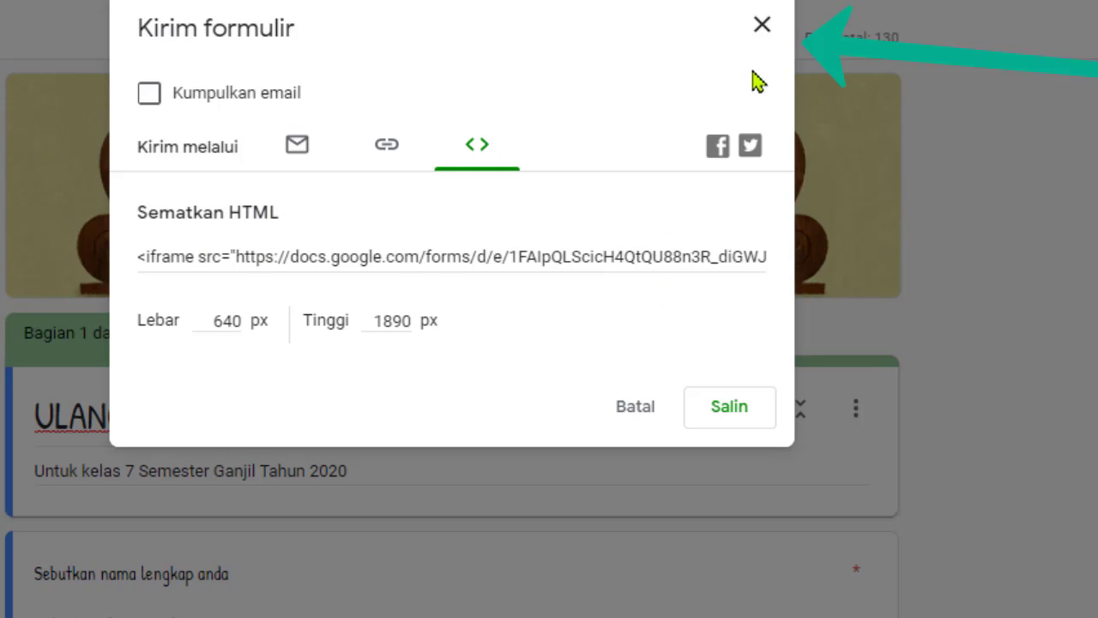
{"action": "left_click", "coordinate": [763, 25]}
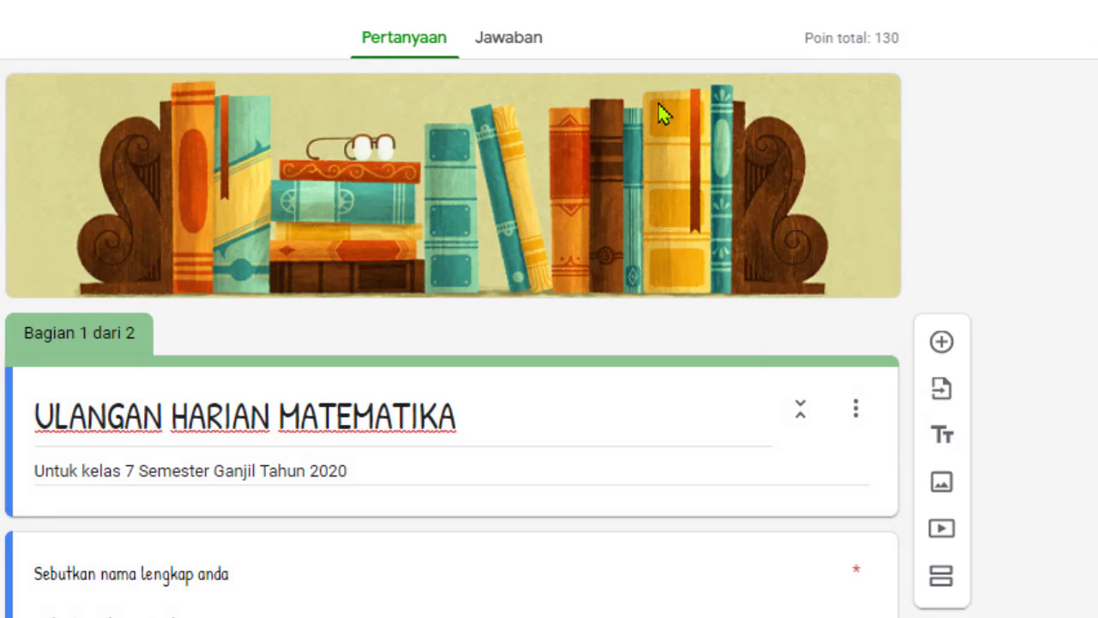
{"action": "left_click", "coordinate": [511, 48]}
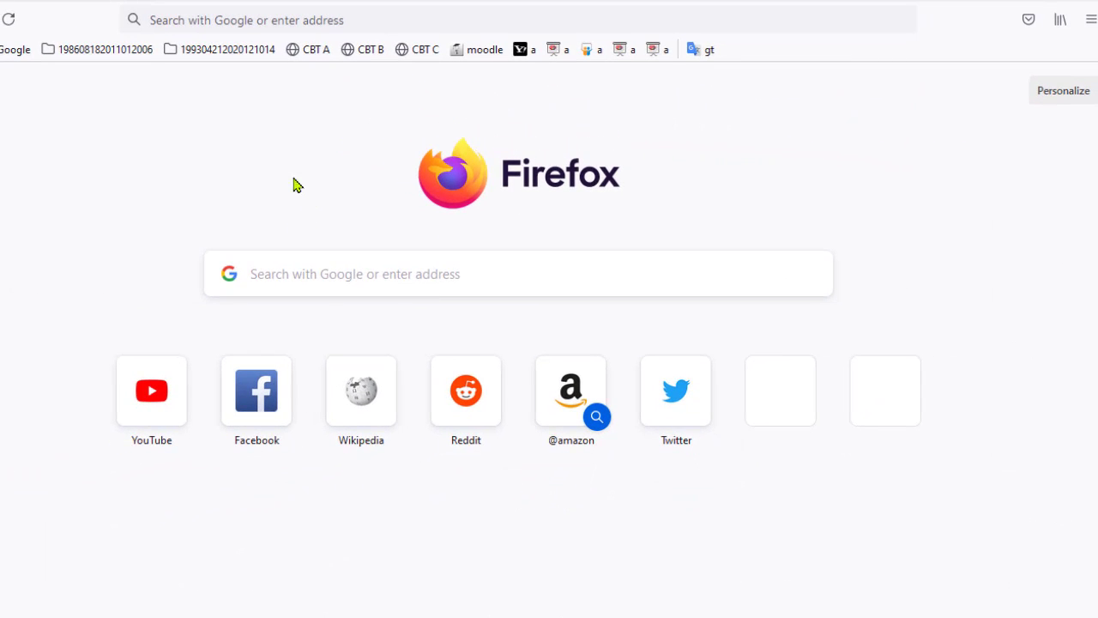
{"action": "left_click", "coordinate": [200, 17]}
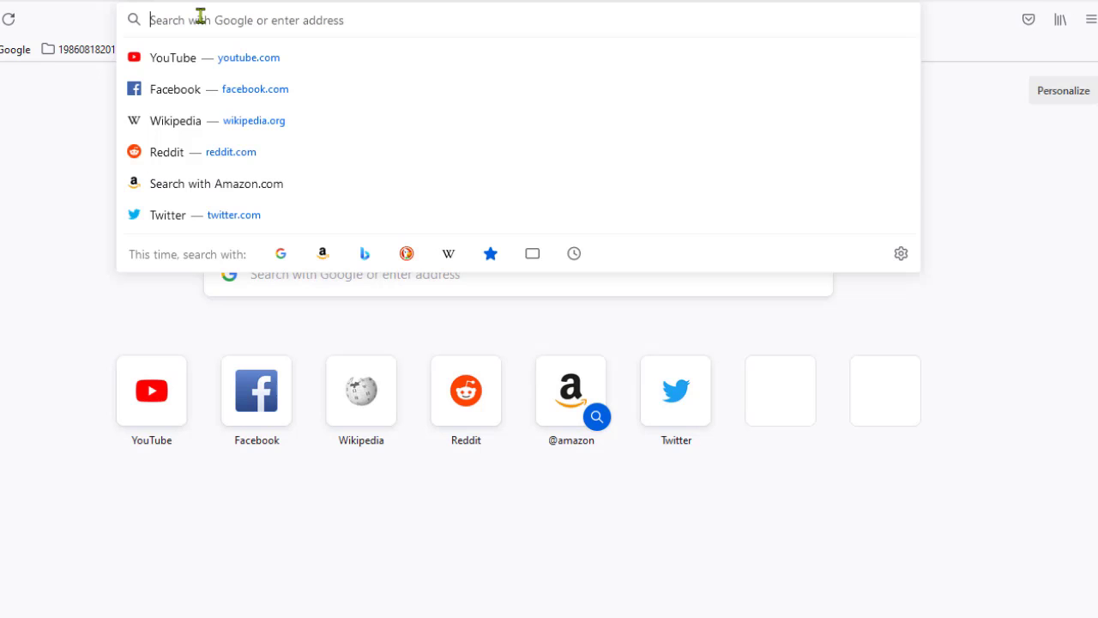
{"action": "type", "text": "https://forms.gle/2kXS8LC6WqEudmox9"}
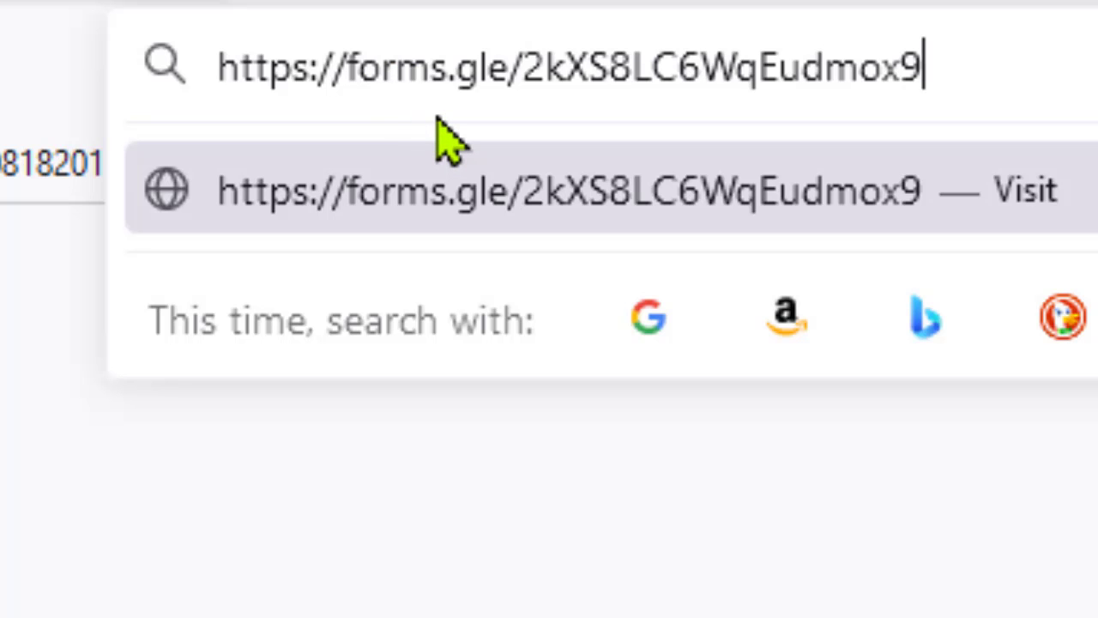
{"action": "key", "text": "Return"}
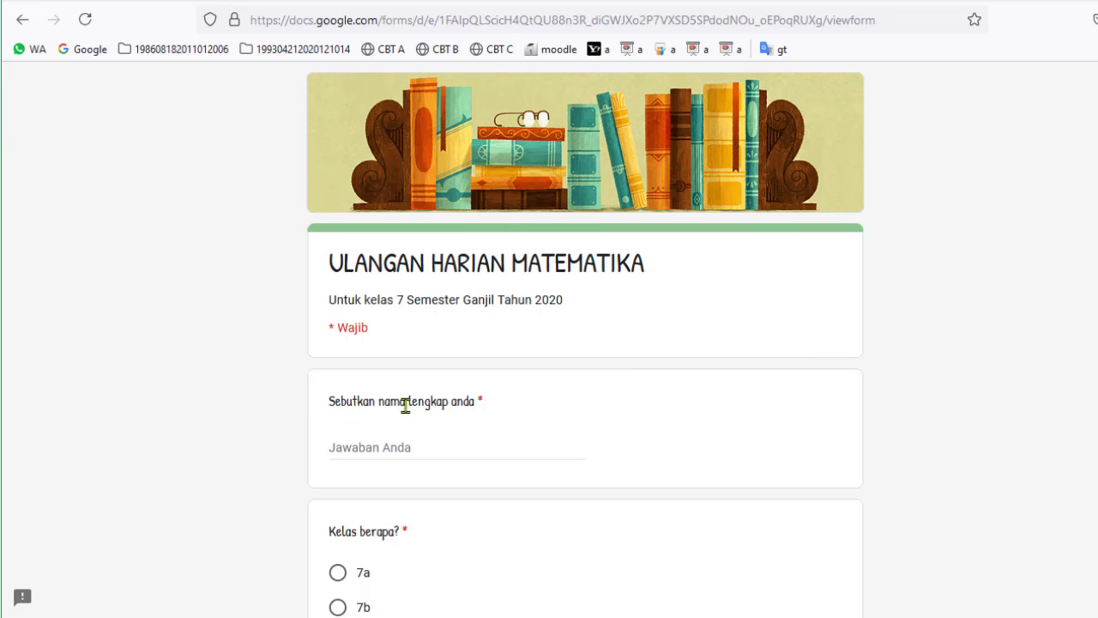
- Fill in the identity section with name TESTIMONI, class 7a and attendance number 01, and continue to the question section
{"action": "left_click", "coordinate": [354, 449]}
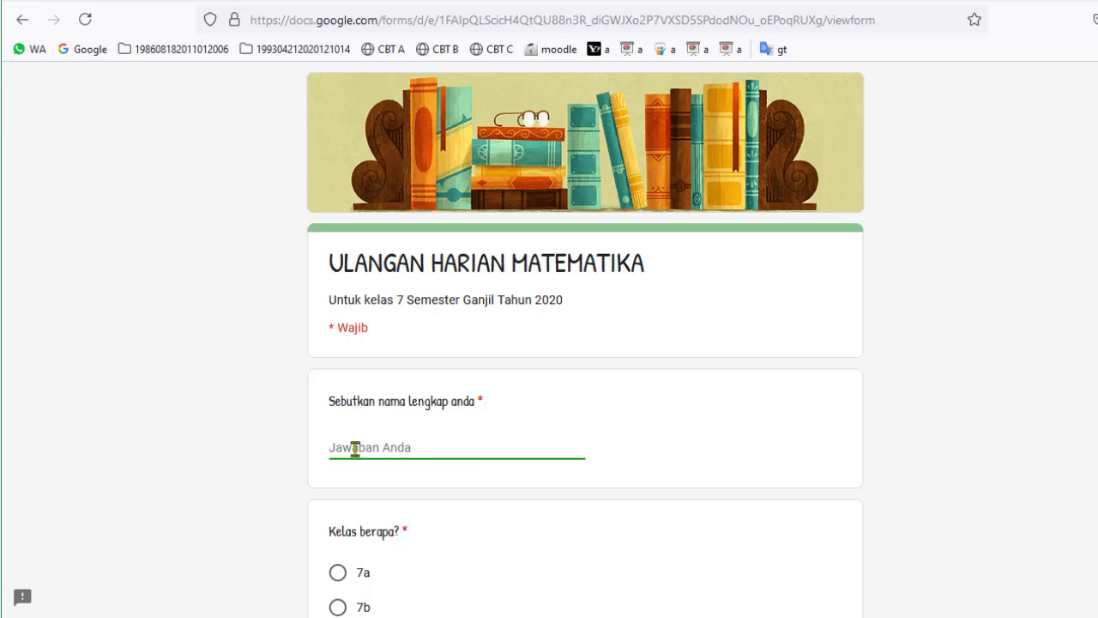
{"action": "type", "text": "TESTIMONI"}
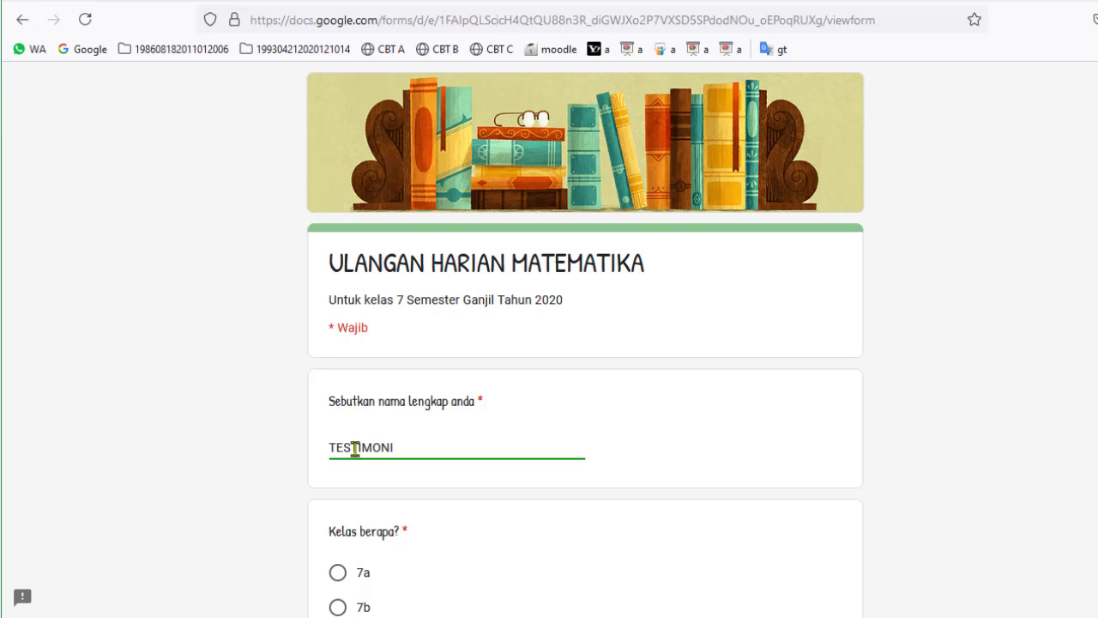
{"action": "scroll", "coordinate": [503, 454], "scroll_direction": "down", "scroll_amount": 3}
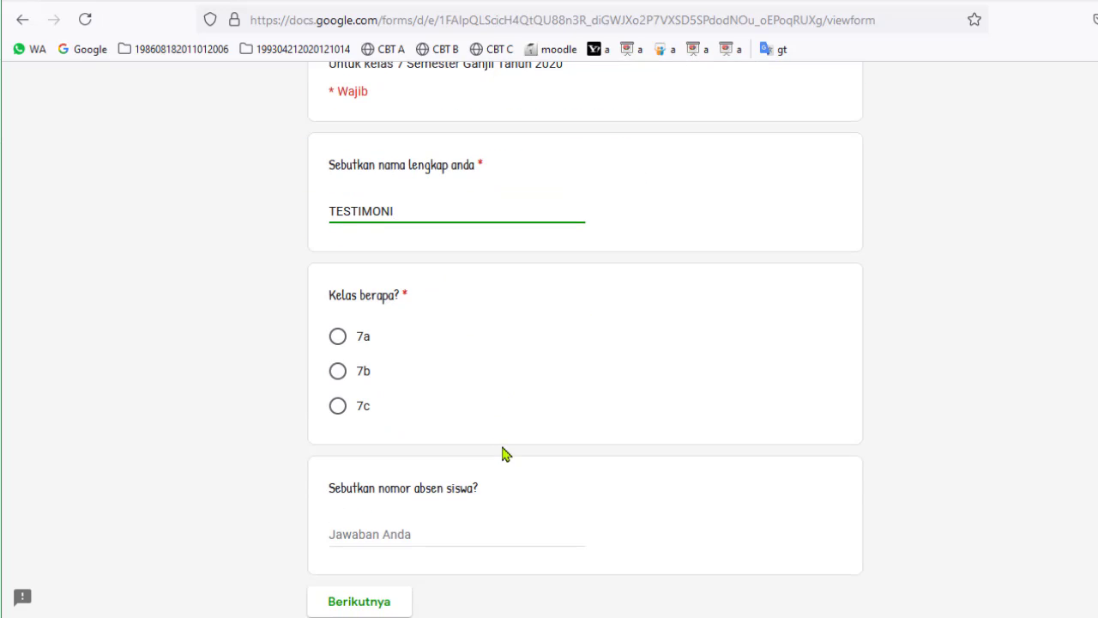
{"action": "left_click", "coordinate": [324, 332]}
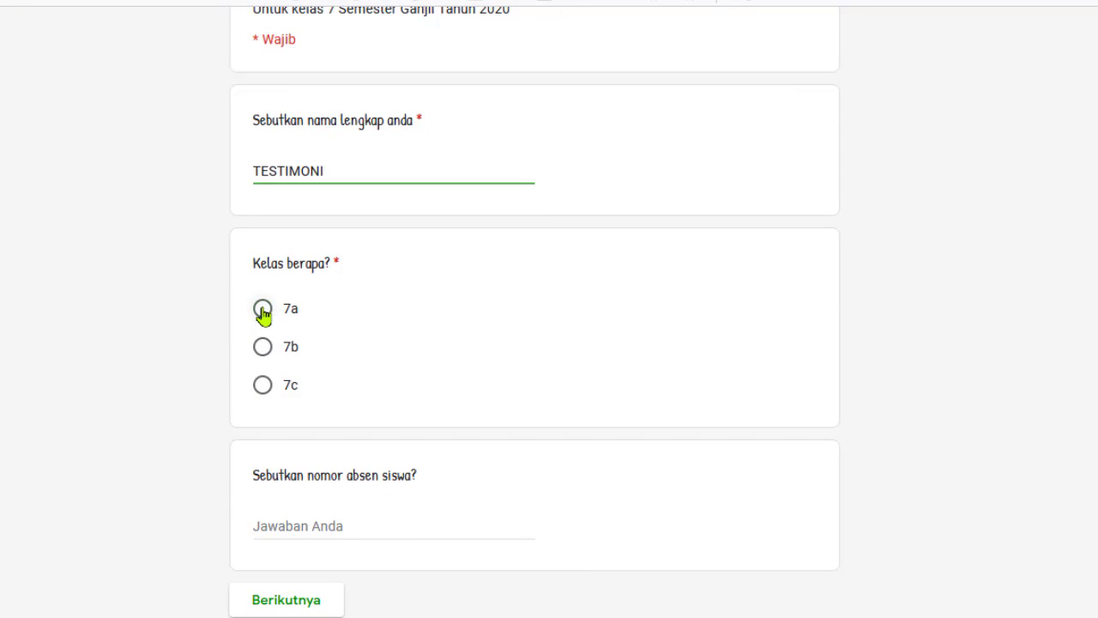
{"action": "scroll", "coordinate": [355, 375], "scroll_direction": "down", "scroll_amount": 2}
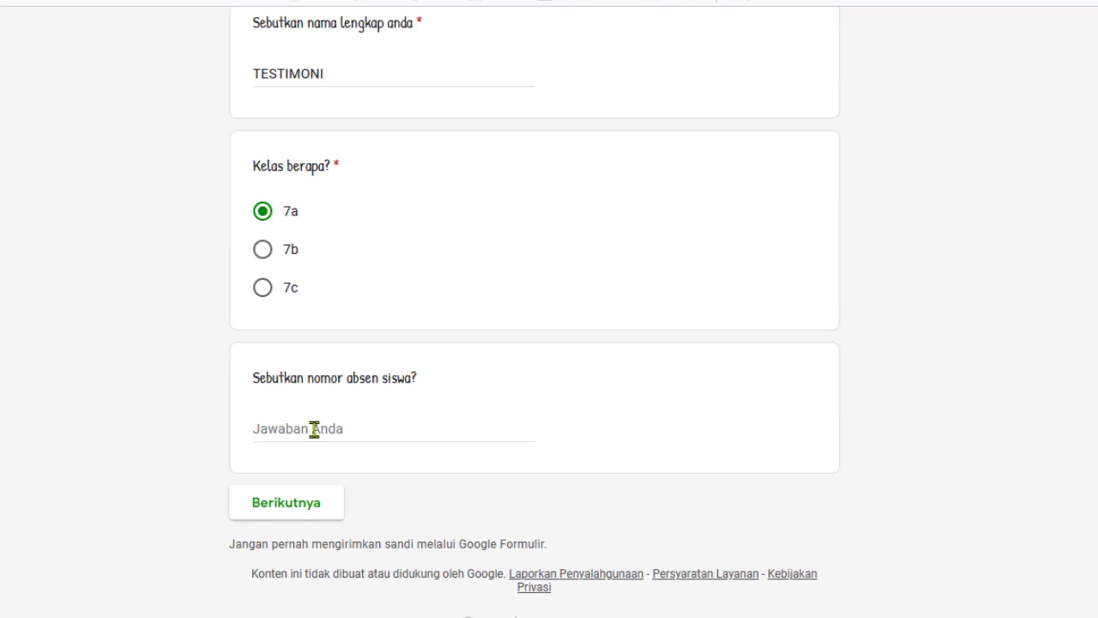
{"action": "left_click", "coordinate": [310, 427]}
{"action": "type", "text": "01"}
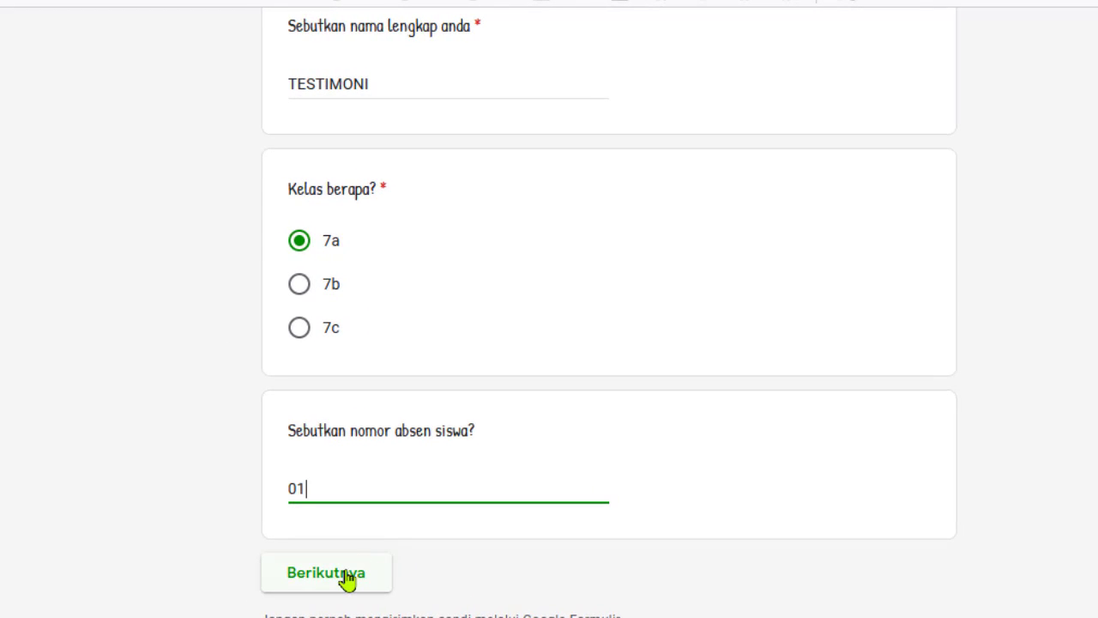
{"action": "left_click", "coordinate": [348, 581]}
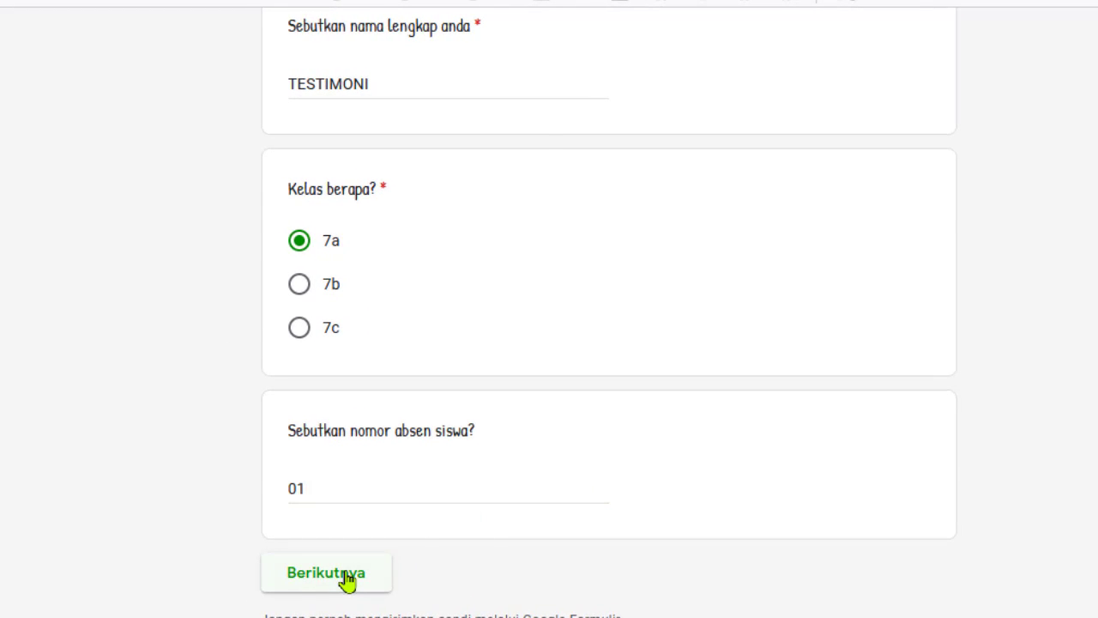
- Answer question 1 with 90 and question 2 with lingkaran and persegi
{"action": "scroll", "coordinate": [528, 445], "scroll_direction": "down", "scroll_amount": 1}
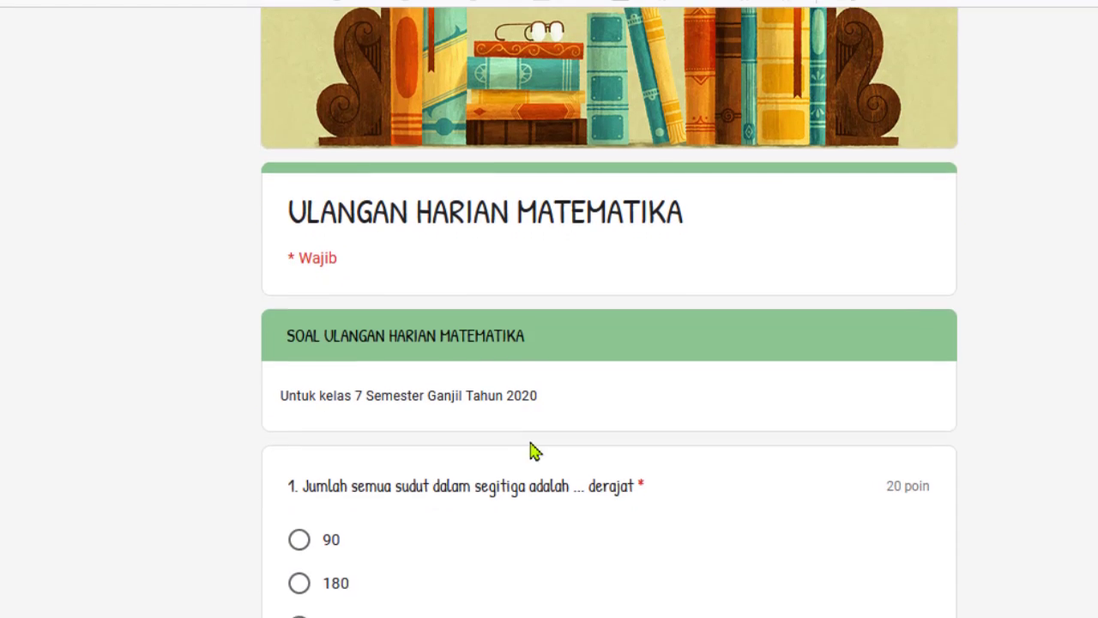
{"action": "scroll", "coordinate": [356, 472], "scroll_direction": "down", "scroll_amount": 1}
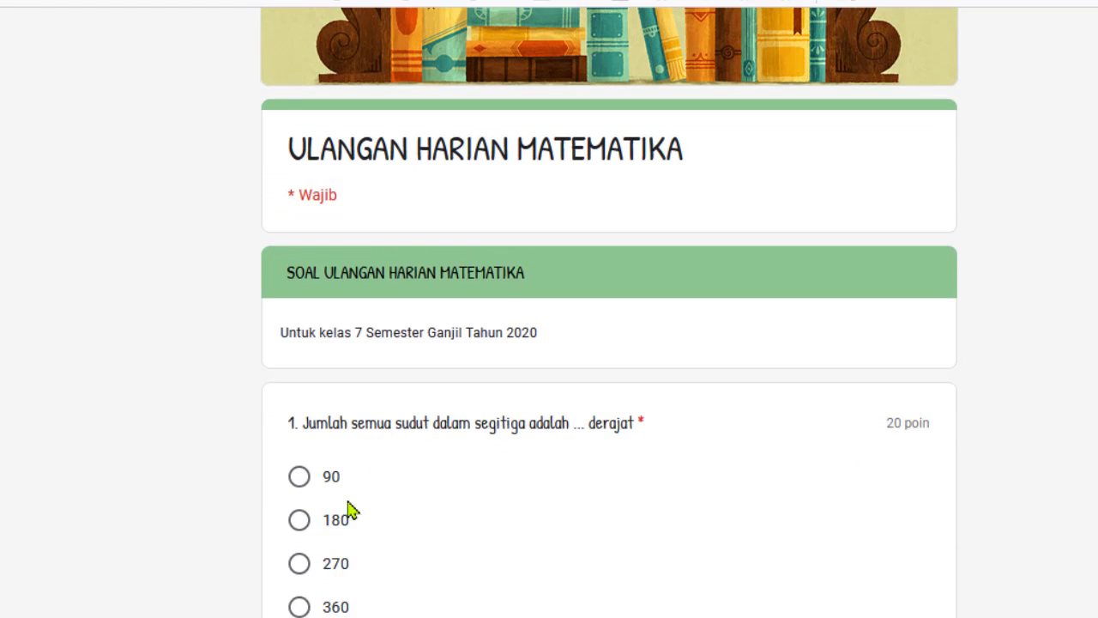
{"action": "left_click", "coordinate": [297, 481]}
{"action": "scroll", "coordinate": [412, 475], "scroll_direction": "down", "scroll_amount": 3}
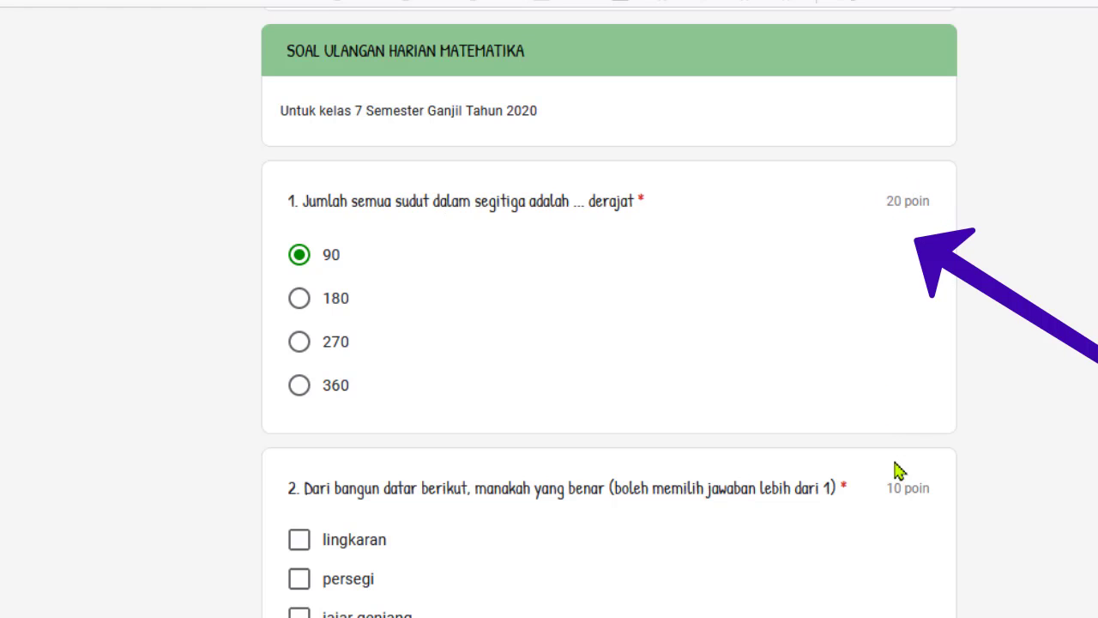
{"action": "left_click", "coordinate": [299, 541]}
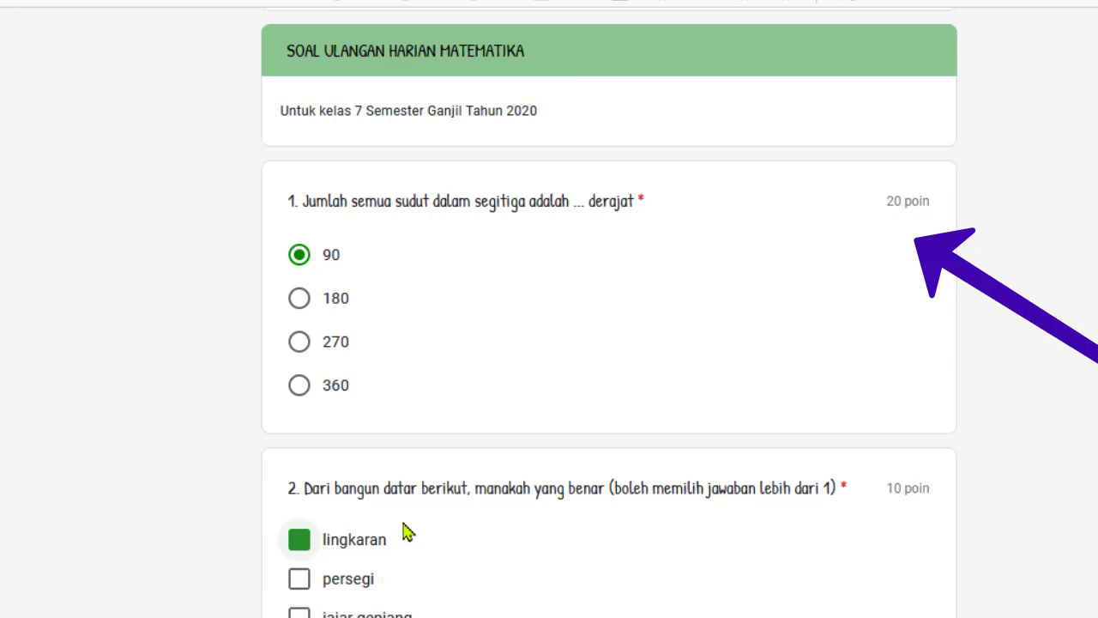
{"action": "scroll", "coordinate": [405, 527], "scroll_direction": "down", "scroll_amount": 1}
{"action": "scroll", "coordinate": [343, 489], "scroll_direction": "down", "scroll_amount": 1}
{"action": "left_click", "coordinate": [302, 431]}
{"action": "scroll", "coordinate": [373, 480], "scroll_direction": "down", "scroll_amount": 1}
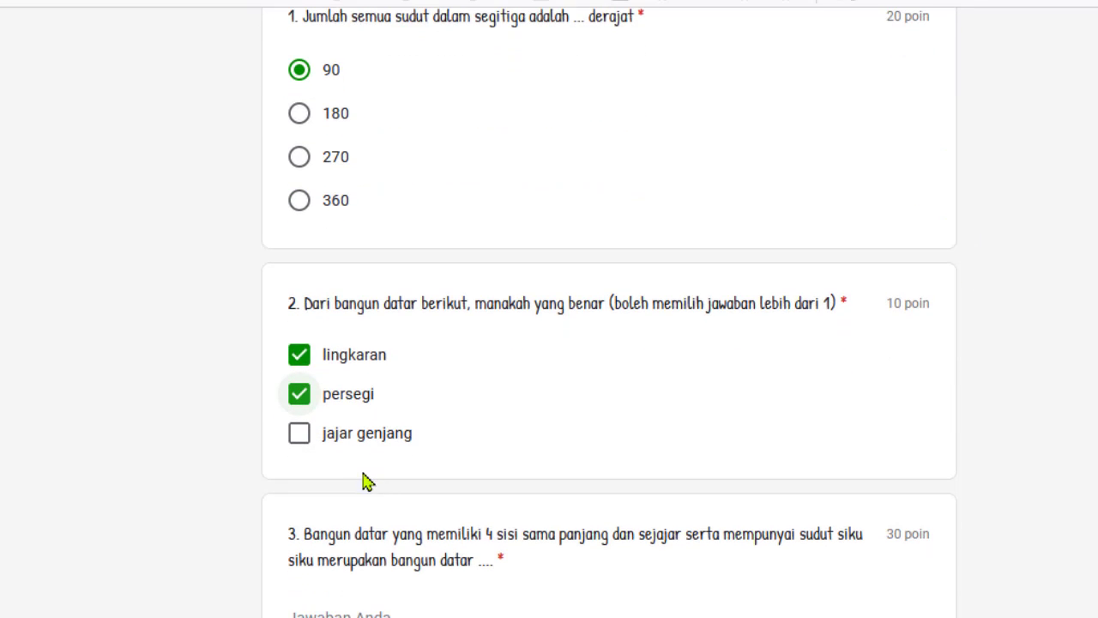
- Answer question 3 with PERSEGI and question 4 with BANGUN DATAR SISI EMPAT
{"action": "left_click", "coordinate": [372, 579]}
{"action": "scroll", "coordinate": [412, 566], "scroll_direction": "down", "scroll_amount": 1}
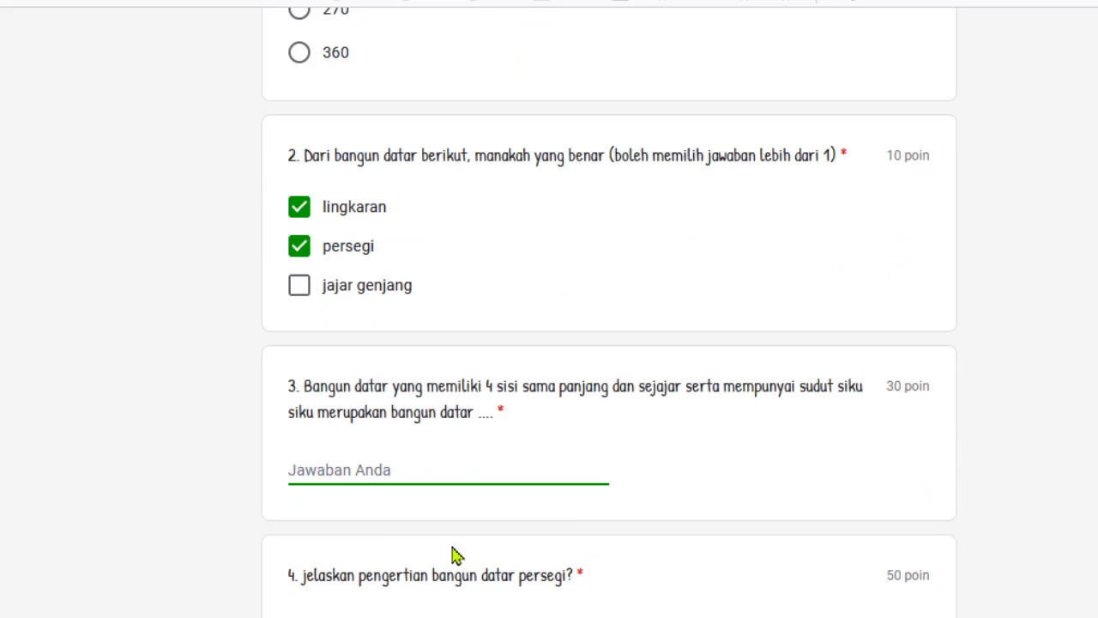
{"action": "type", "text": "PERSEGI"}
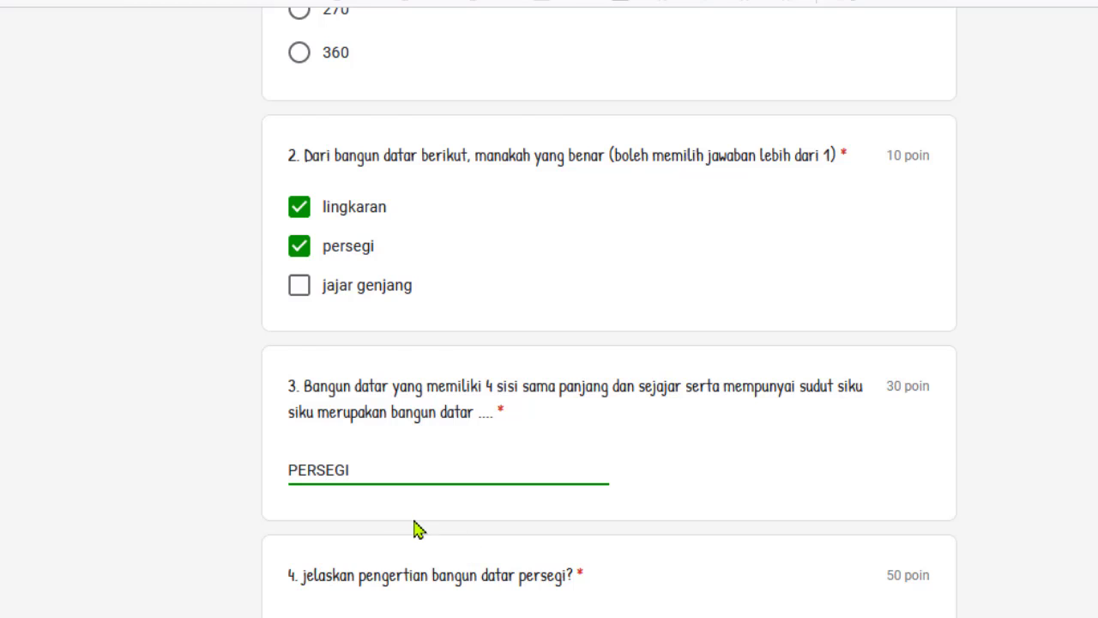
{"action": "scroll", "coordinate": [417, 527], "scroll_direction": "down", "scroll_amount": 2}
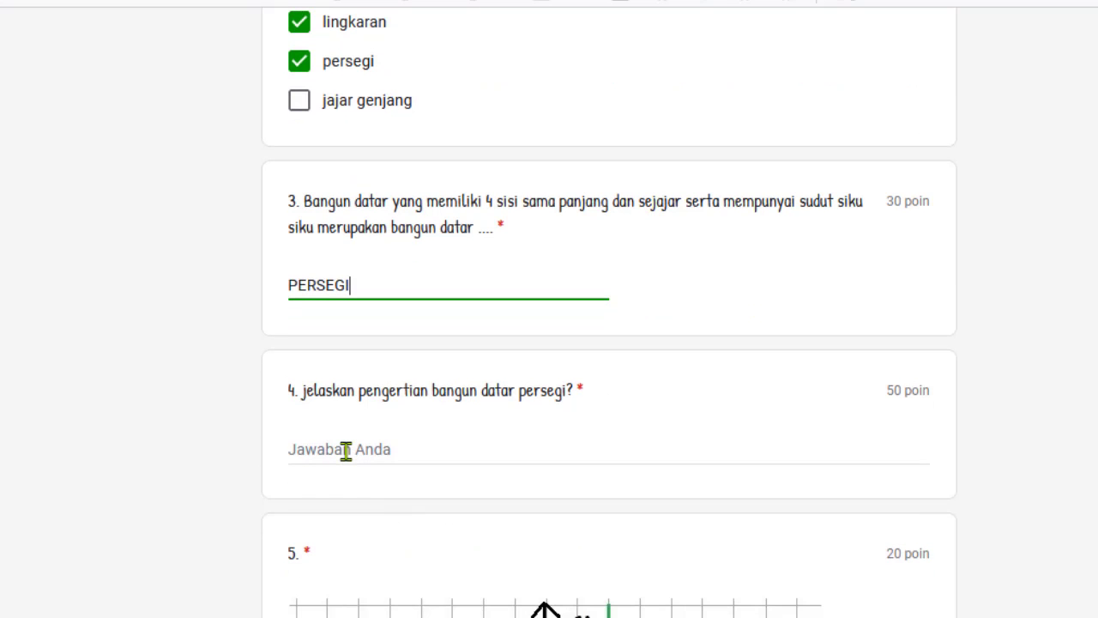
{"action": "left_click", "coordinate": [346, 449]}
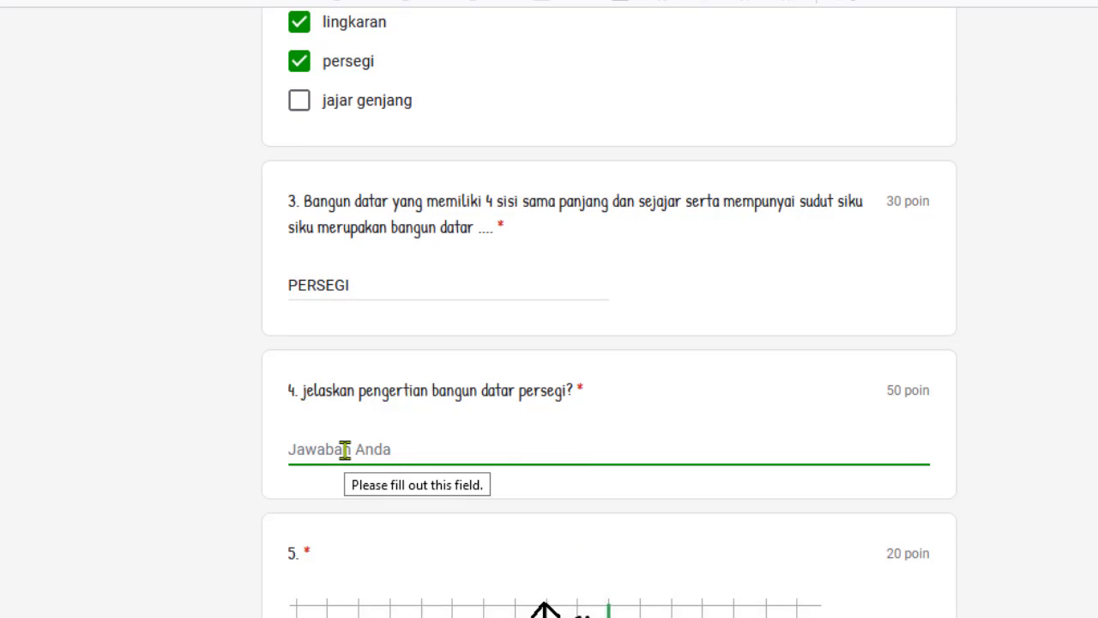
{"action": "type", "text": "BA"}
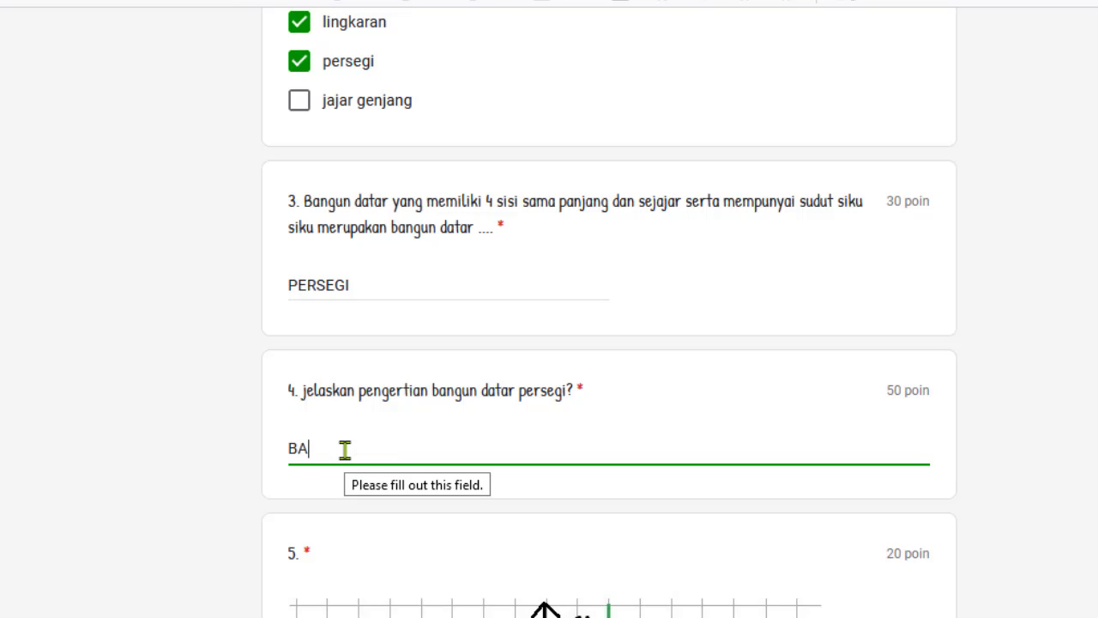
{"action": "type", "text": "NGUN DATAR "}
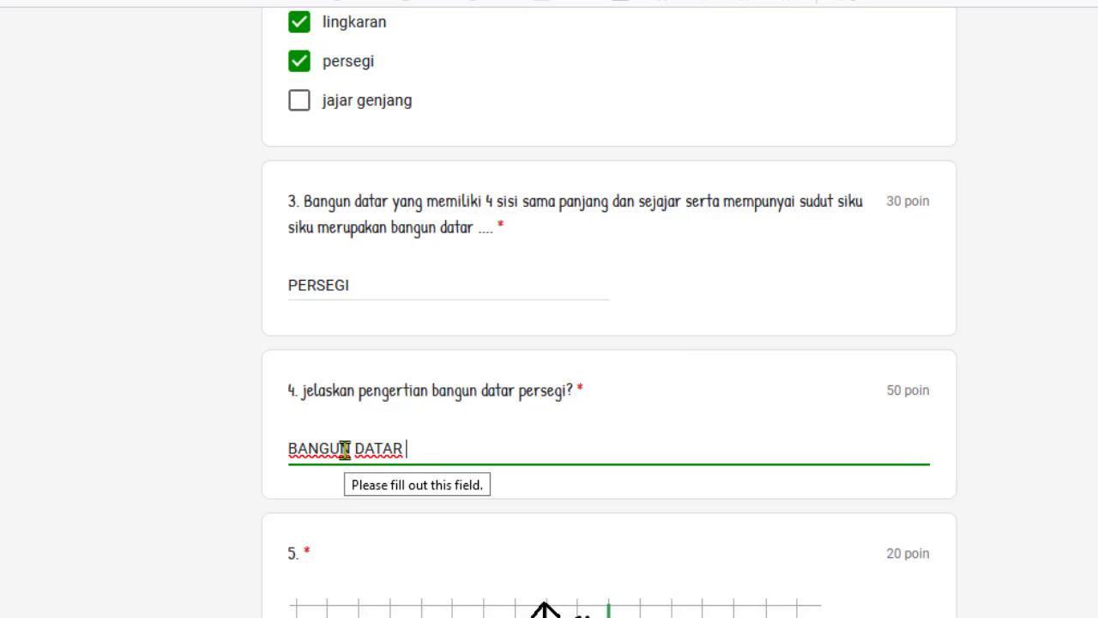
{"action": "type", "text": "SISI EM"}
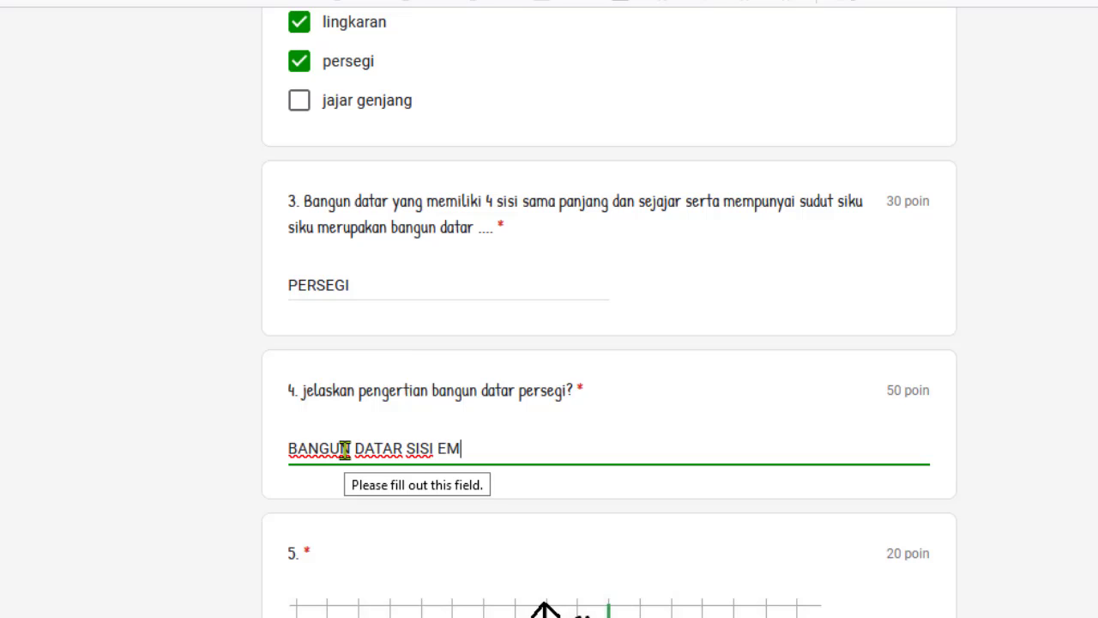
{"action": "type", "text": "PAT"}
- Choose Opsi 1 as the answer to question 5 and submit the quiz
{"action": "scroll", "coordinate": [600, 446], "scroll_direction": "down", "scroll_amount": 5}
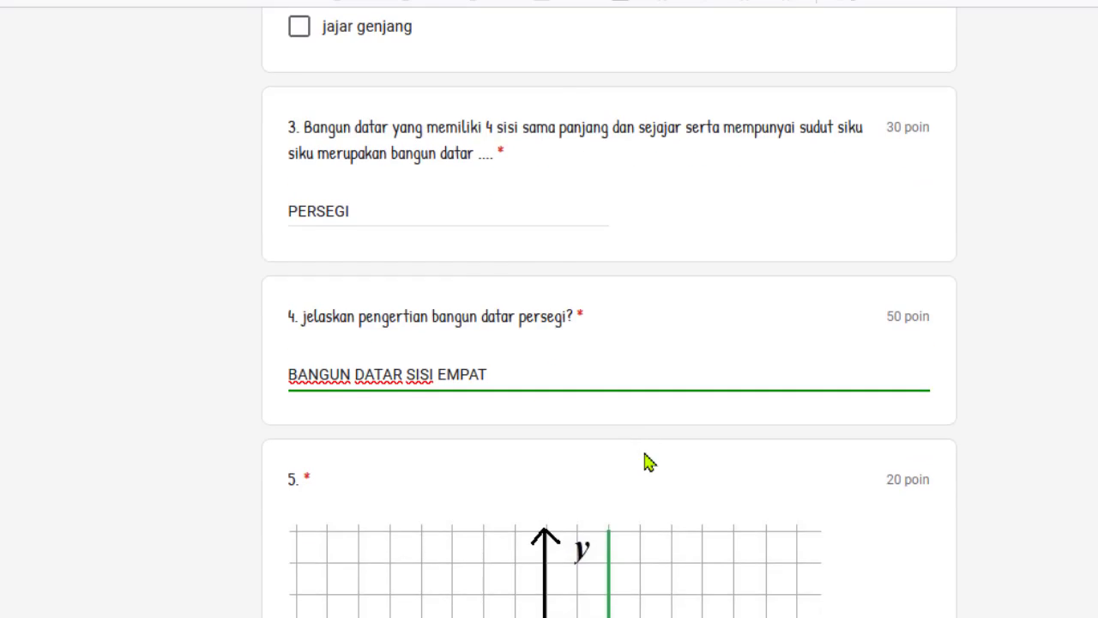
{"action": "scroll", "coordinate": [846, 412], "scroll_direction": "down", "scroll_amount": 3}
{"action": "scroll", "coordinate": [853, 395], "scroll_direction": "up", "scroll_amount": 1}
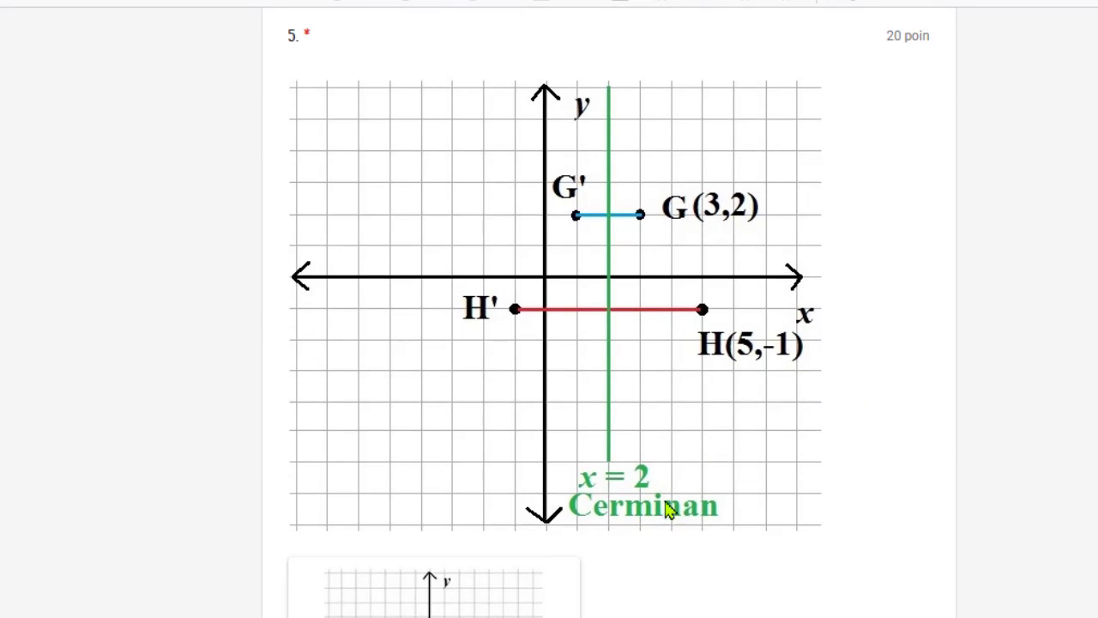
{"action": "scroll", "coordinate": [933, 474], "scroll_direction": "down", "scroll_amount": 1}
{"action": "scroll", "coordinate": [642, 490], "scroll_direction": "down", "scroll_amount": 3}
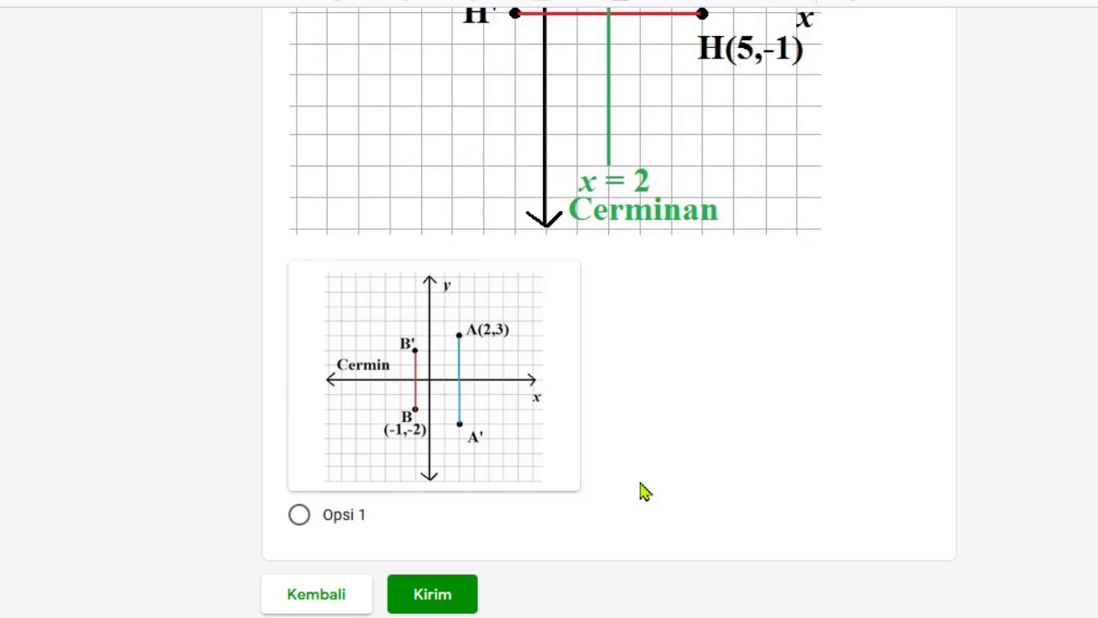
{"action": "left_click", "coordinate": [299, 516]}
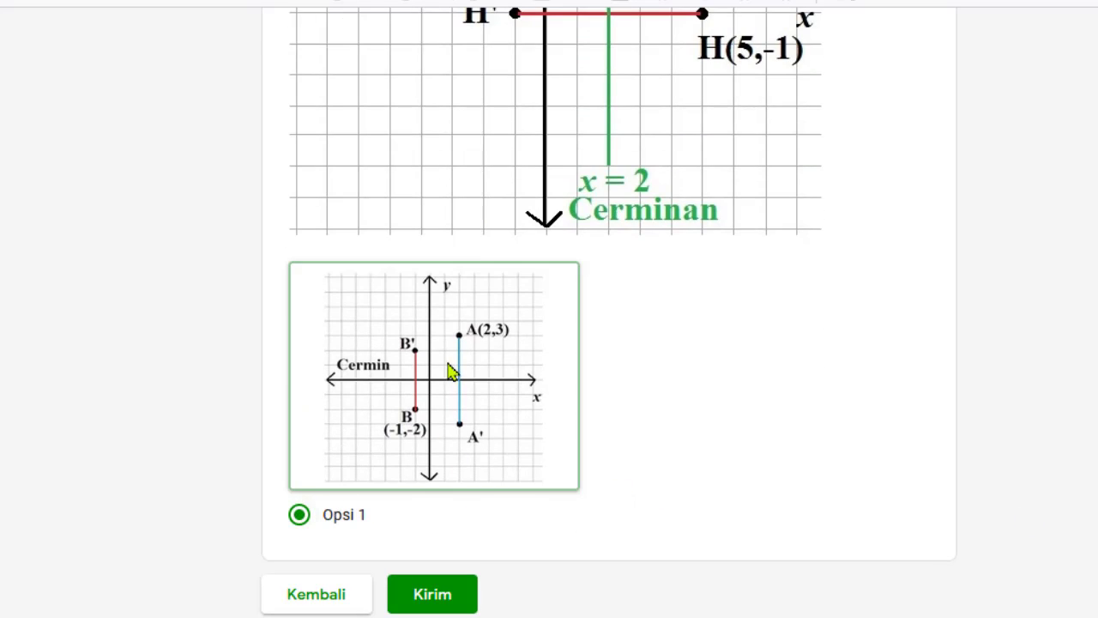
{"action": "left_click", "coordinate": [428, 601]}
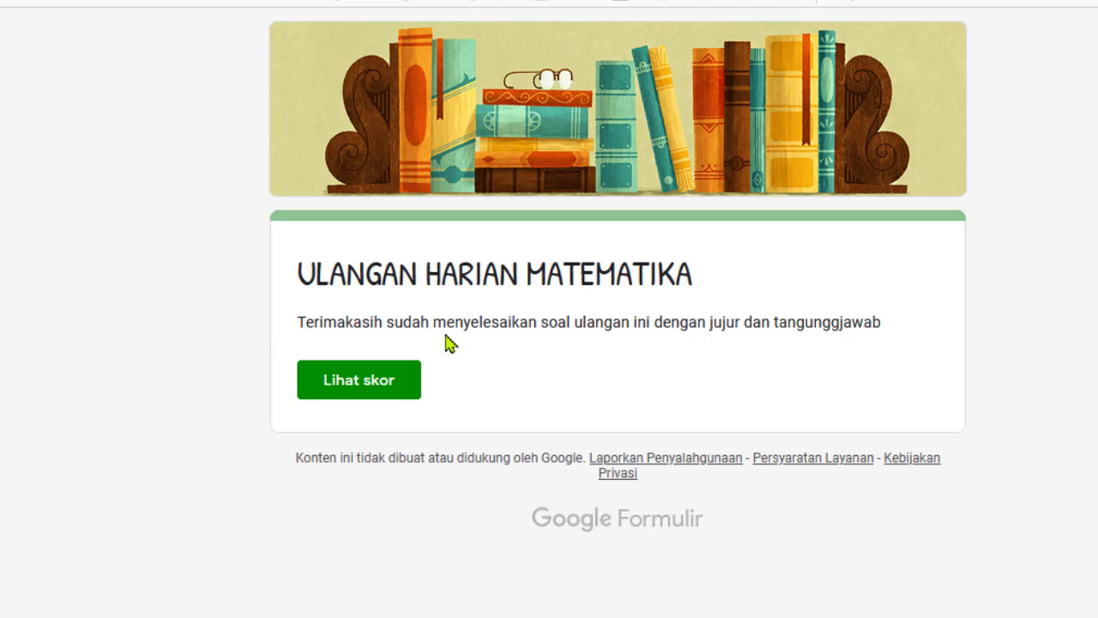
- Open the score of the submitted quiz and review the points and feedback for each question
{"action": "left_click", "coordinate": [334, 392]}
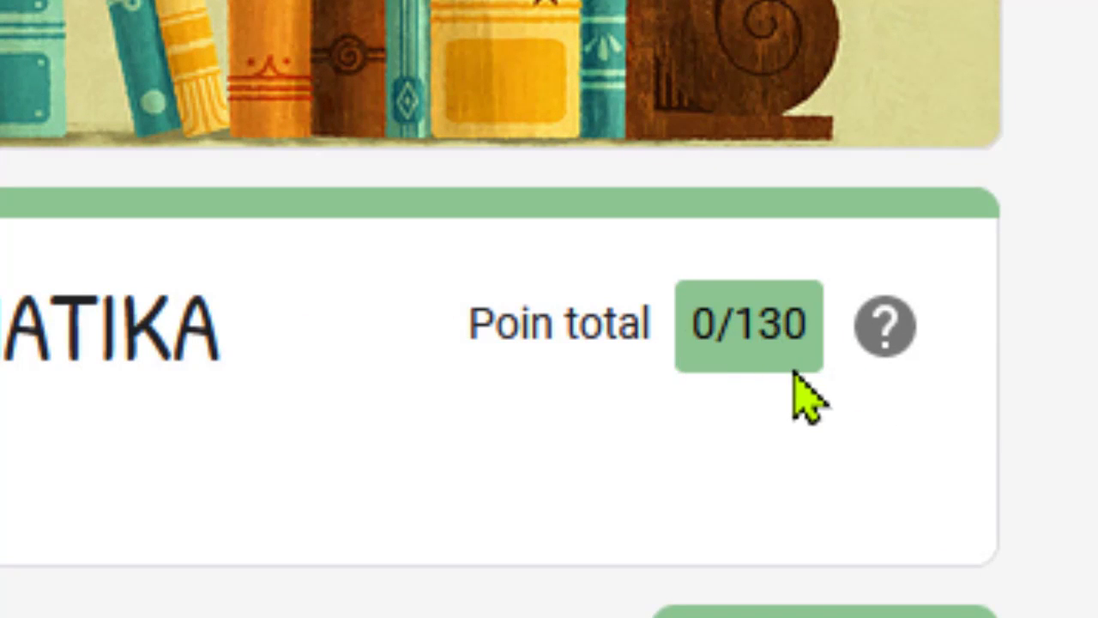
{"action": "scroll", "coordinate": [721, 350], "scroll_direction": "down", "scroll_amount": 1}
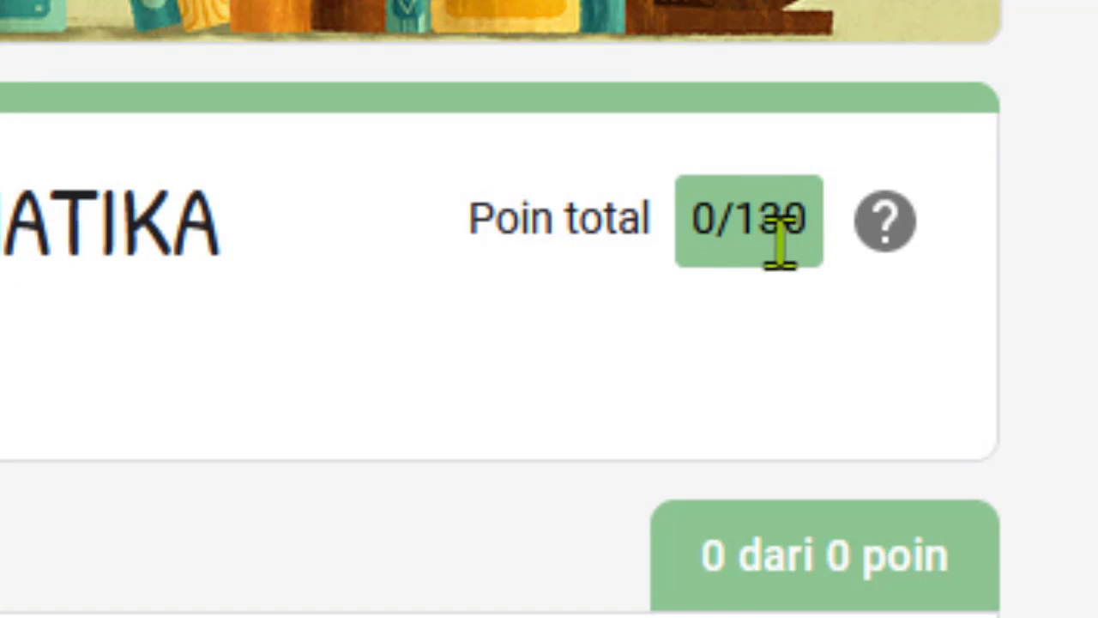
{"action": "scroll", "coordinate": [796, 251], "scroll_direction": "down", "scroll_amount": 5}
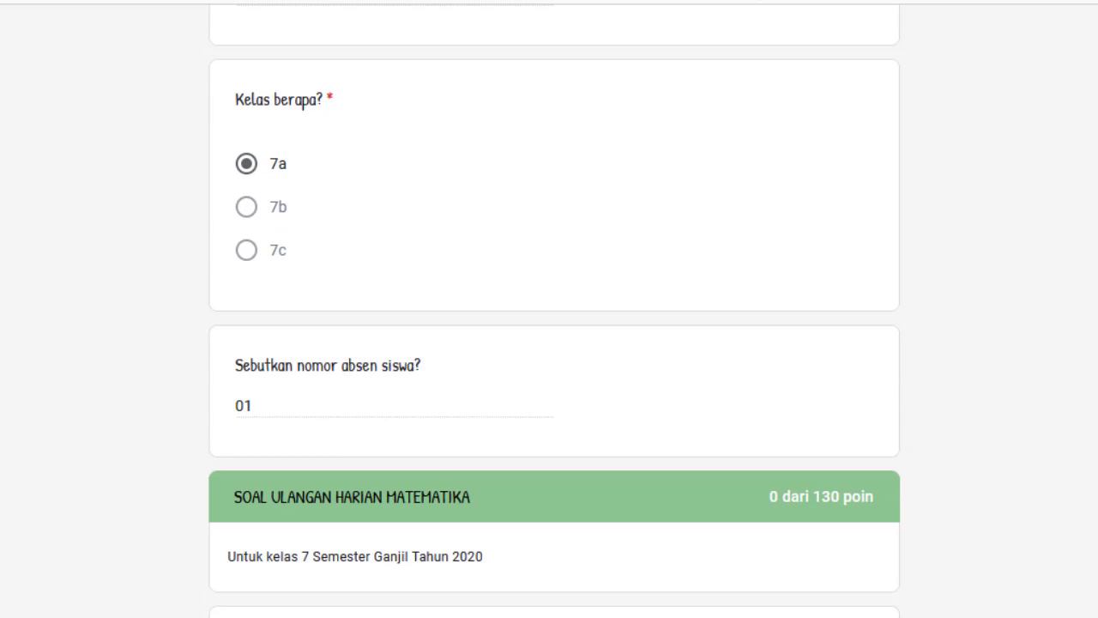
{"action": "scroll", "coordinate": [554, 308], "scroll_direction": "down", "scroll_amount": 6}
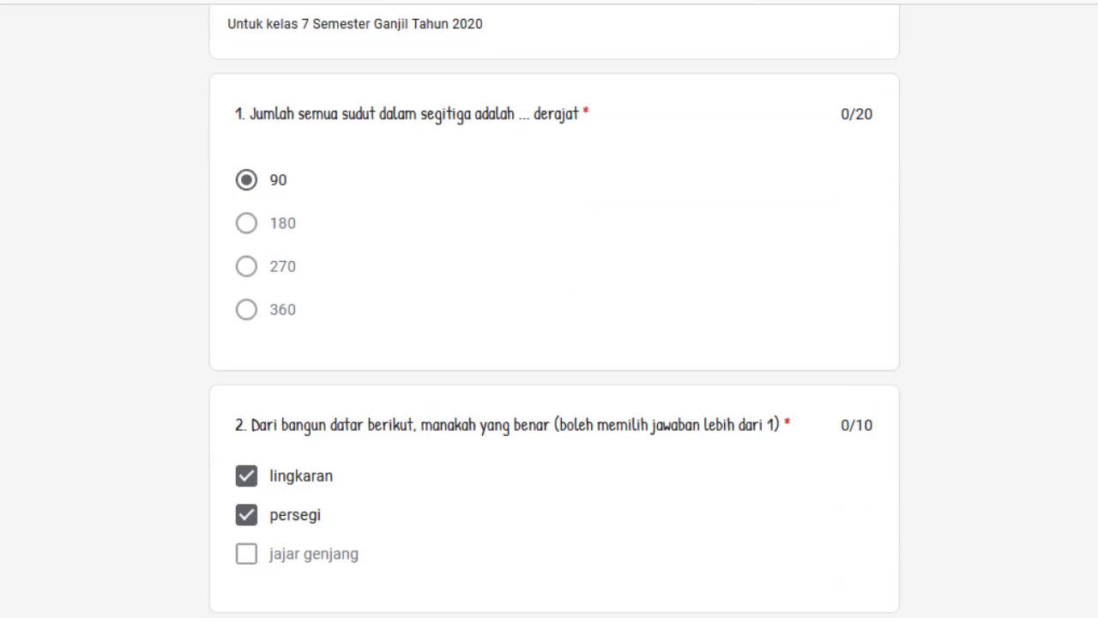
{"action": "scroll", "coordinate": [555, 309], "scroll_direction": "down", "scroll_amount": 10}
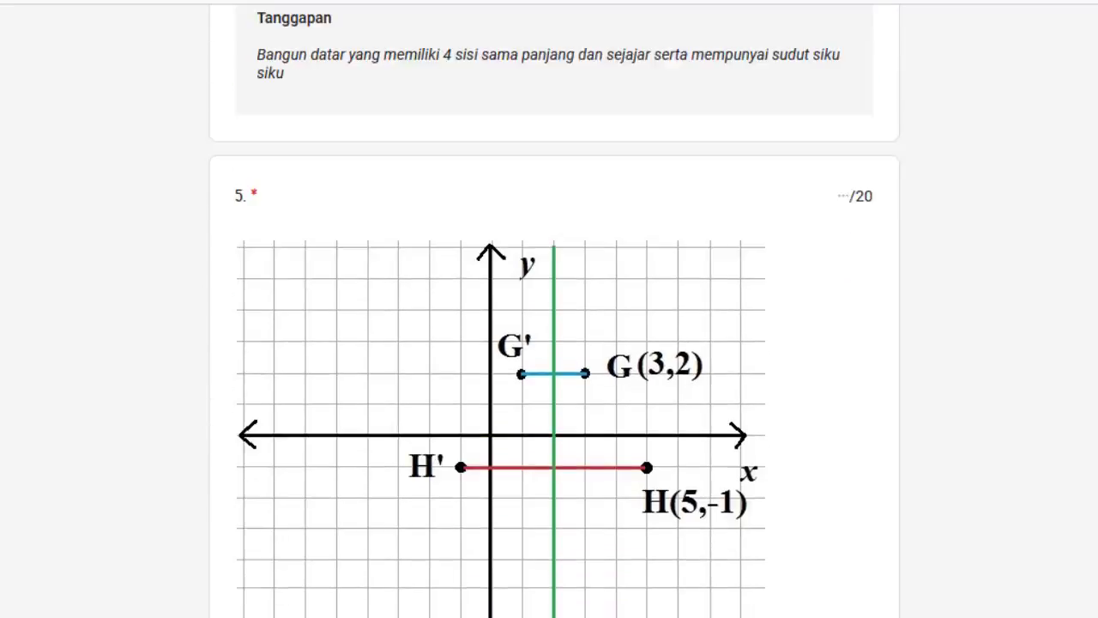
{"action": "scroll", "coordinate": [555, 309], "scroll_direction": "down", "scroll_amount": 3}
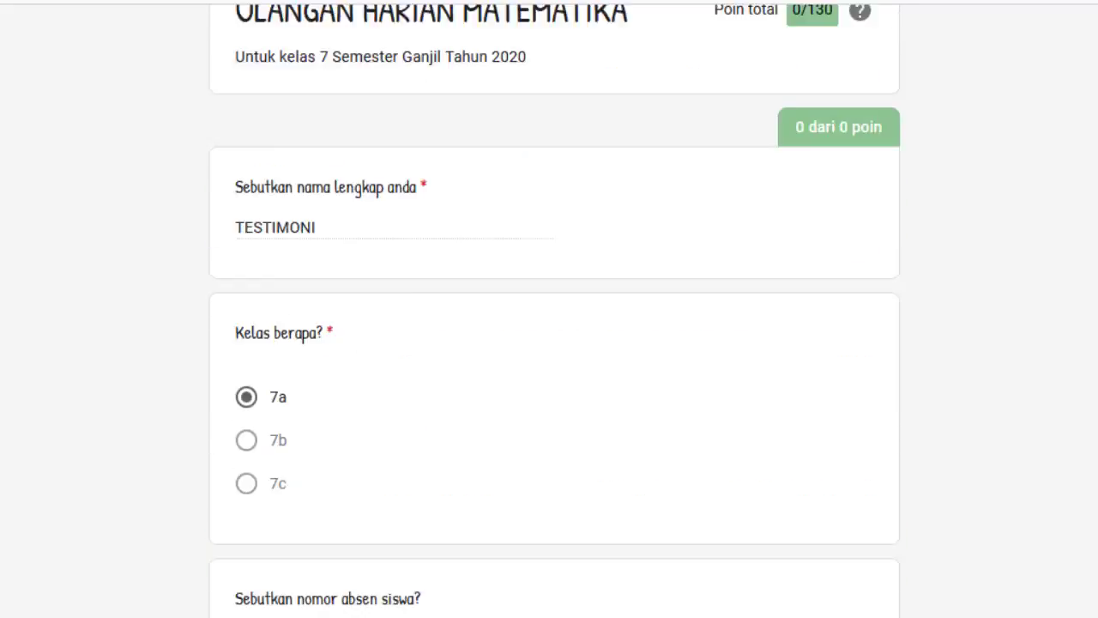
{"action": "scroll", "coordinate": [922, 74], "scroll_direction": "up", "scroll_amount": 3}
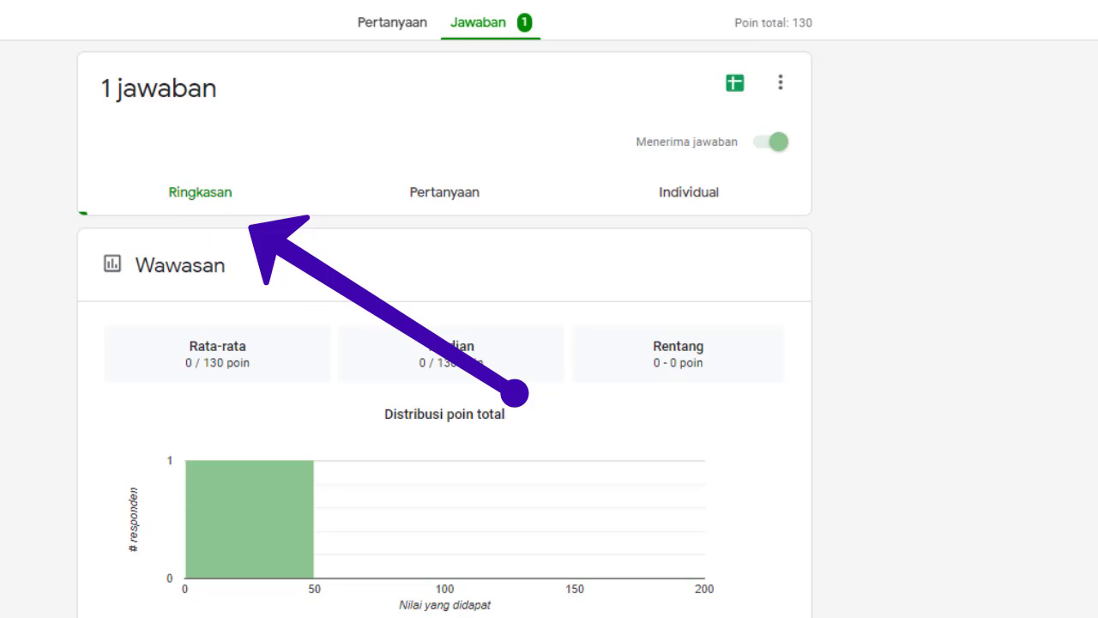
- Examine the response summary in the form editor, including score distribution, frequently missed questions and the answers to each question
{"action": "scroll", "coordinate": [445, 327], "scroll_direction": "down", "scroll_amount": 4}
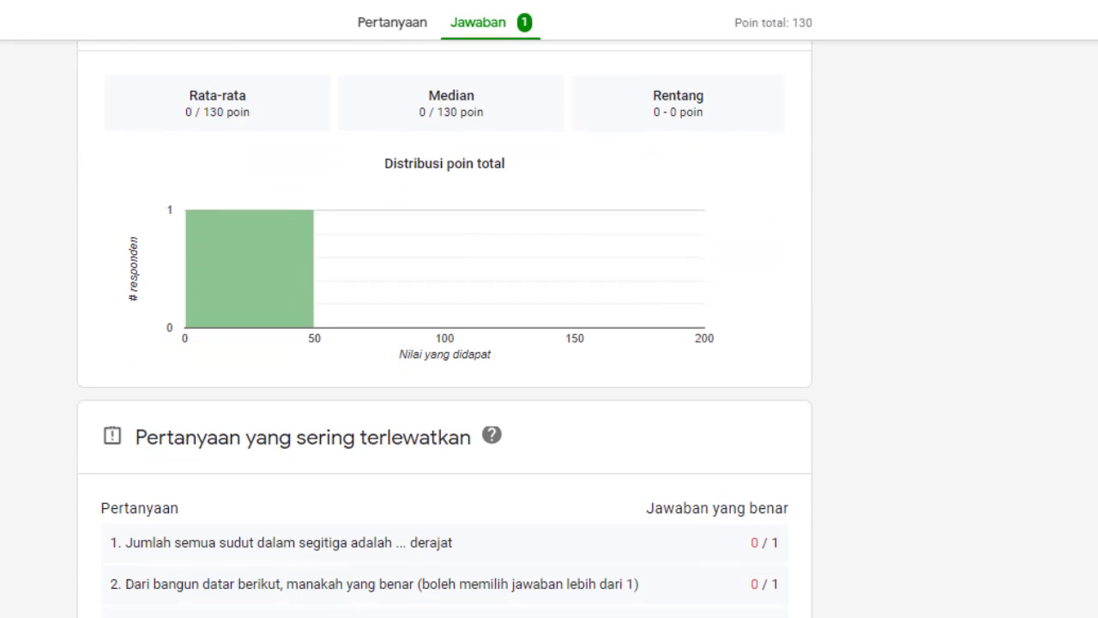
{"action": "scroll", "coordinate": [445, 327], "scroll_direction": "down", "scroll_amount": 2}
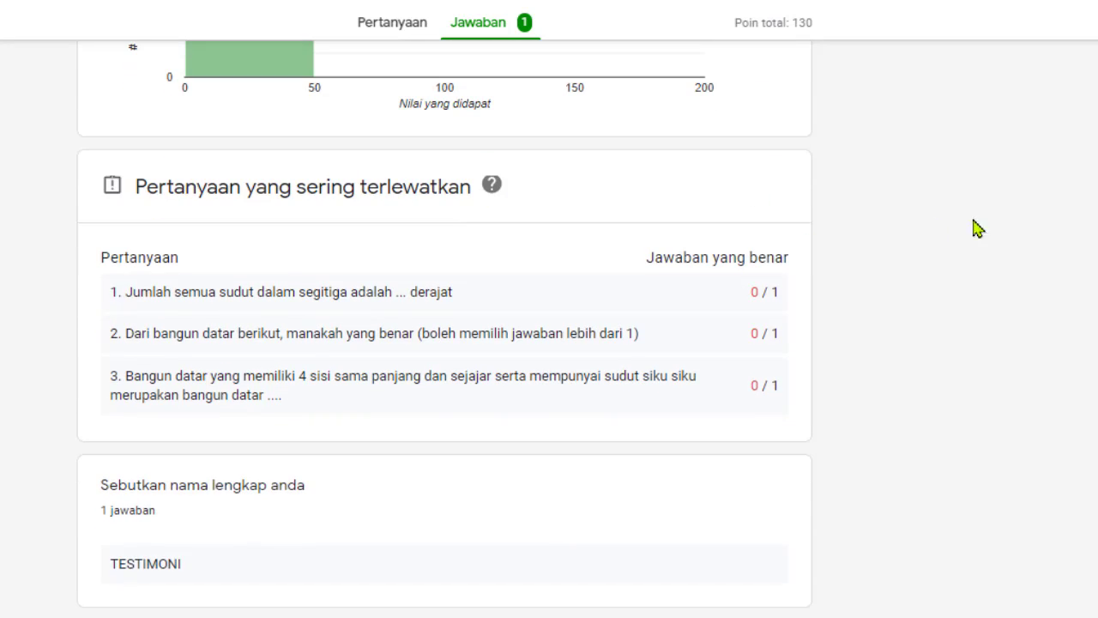
{"action": "scroll", "coordinate": [446, 327], "scroll_direction": "down", "scroll_amount": 3}
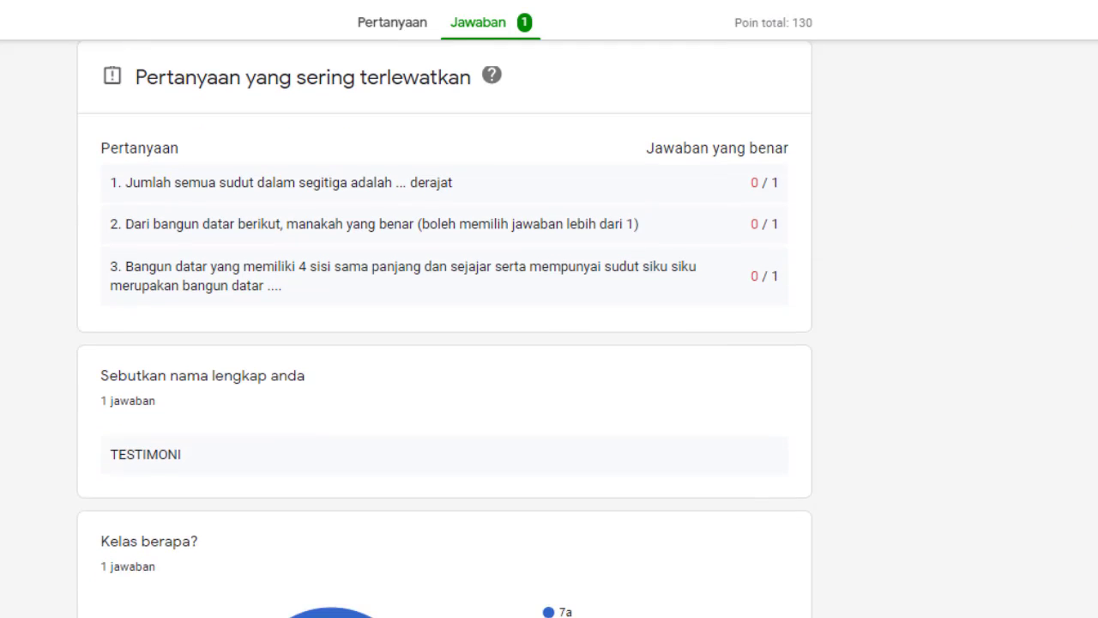
{"action": "scroll", "coordinate": [1018, 233], "scroll_direction": "down", "scroll_amount": 1}
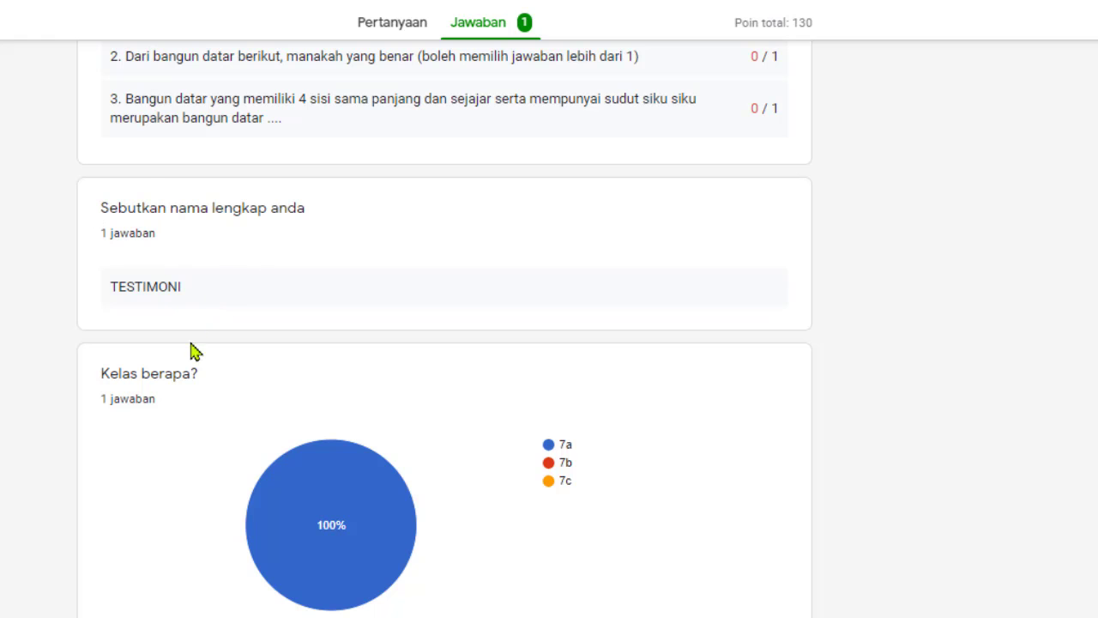
{"action": "scroll", "coordinate": [445, 328], "scroll_direction": "down", "scroll_amount": 6}
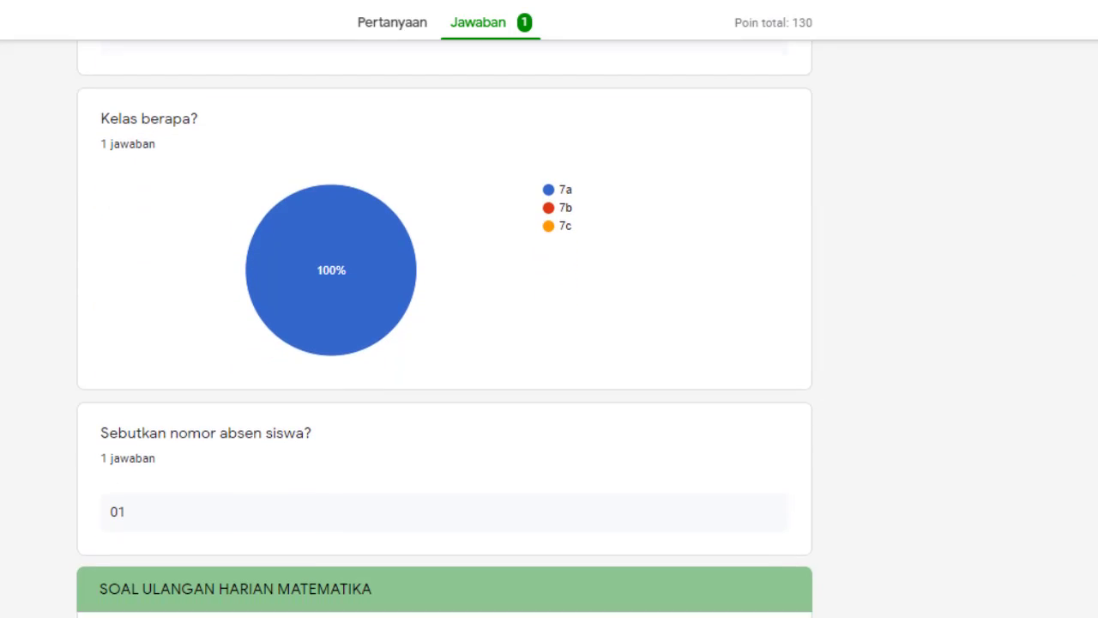
{"action": "scroll", "coordinate": [444, 329], "scroll_direction": "down", "scroll_amount": 7}
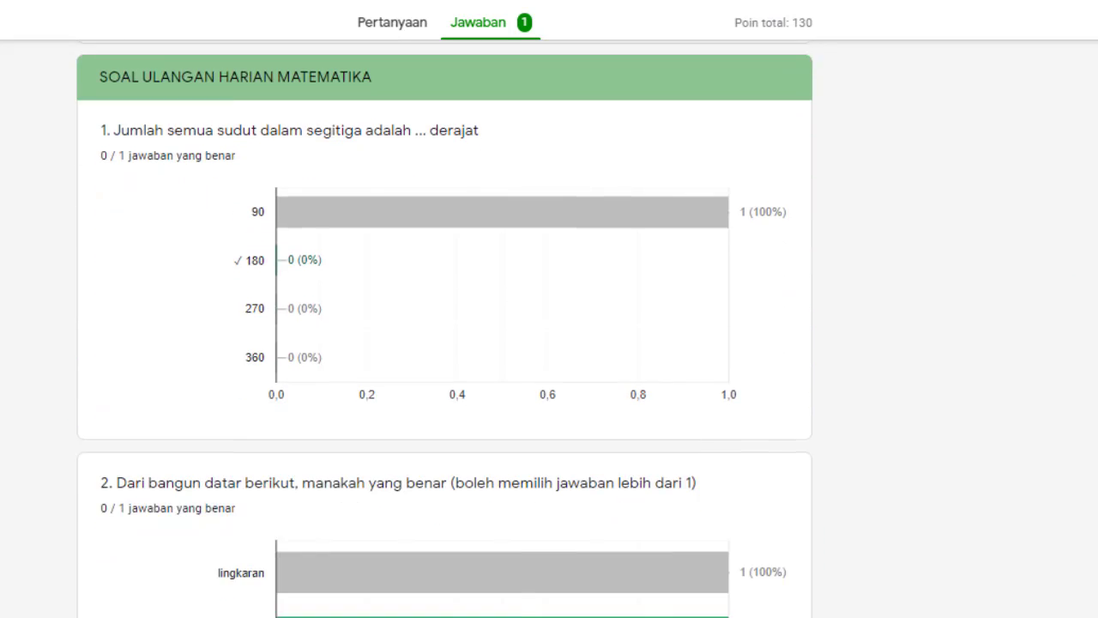
{"action": "scroll", "coordinate": [445, 329], "scroll_direction": "down", "scroll_amount": 6}
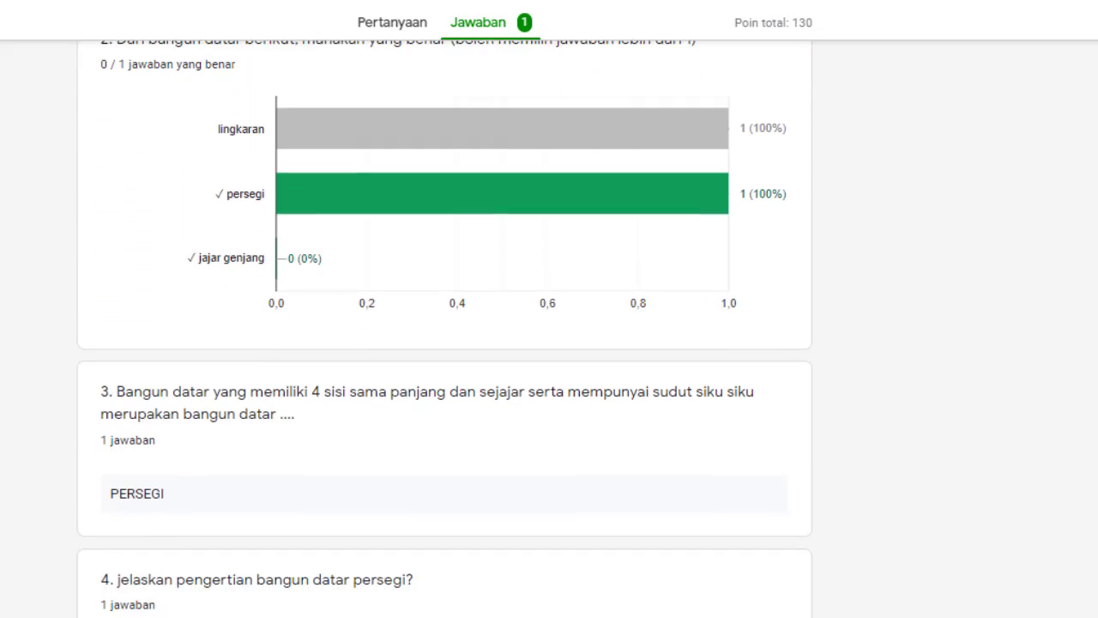
{"action": "scroll", "coordinate": [445, 329], "scroll_direction": "down", "scroll_amount": 2}
{"action": "scroll", "coordinate": [445, 328], "scroll_direction": "up", "scroll_amount": 15}
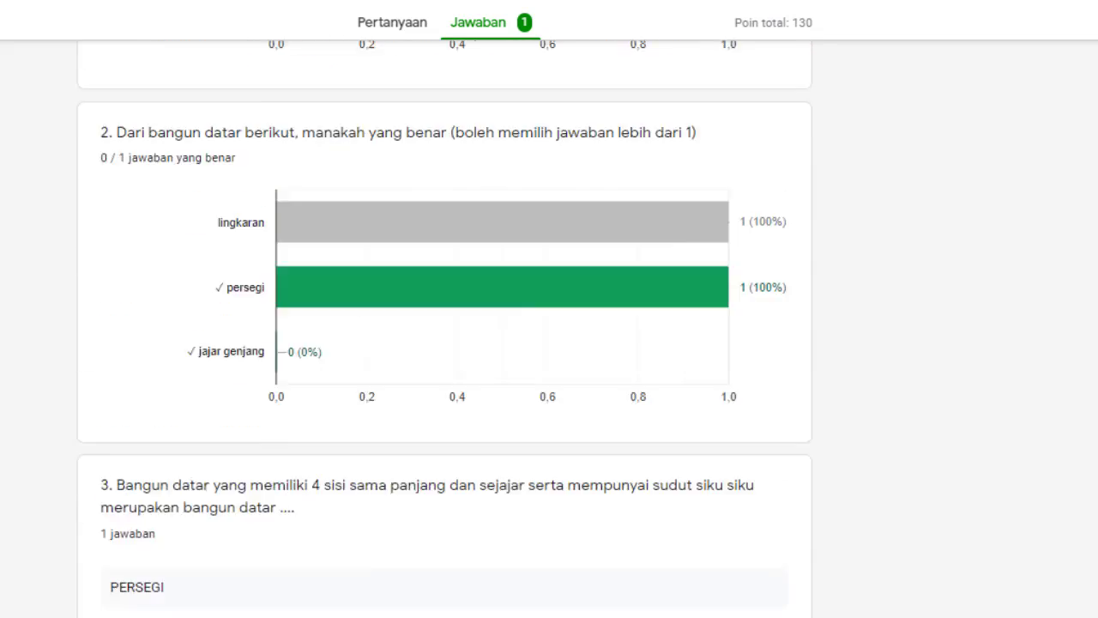
{"action": "scroll", "coordinate": [538, 175], "scroll_direction": "up", "scroll_amount": 8}
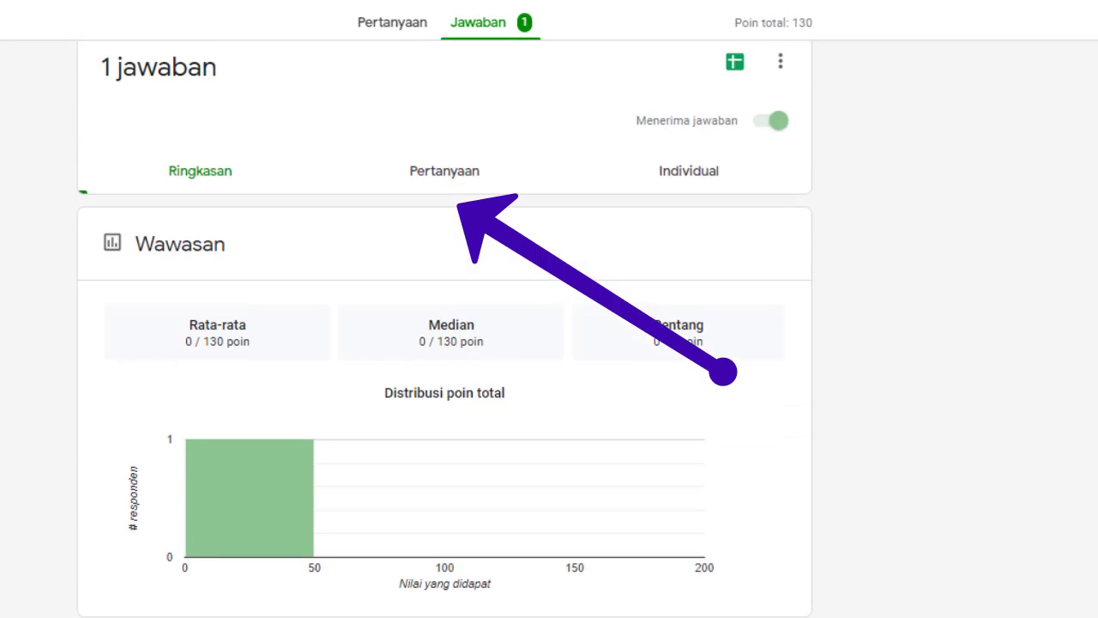
- View the responses by question and go from the full-name question to Kelas berapa?
{"action": "left_click", "coordinate": [436, 176]}
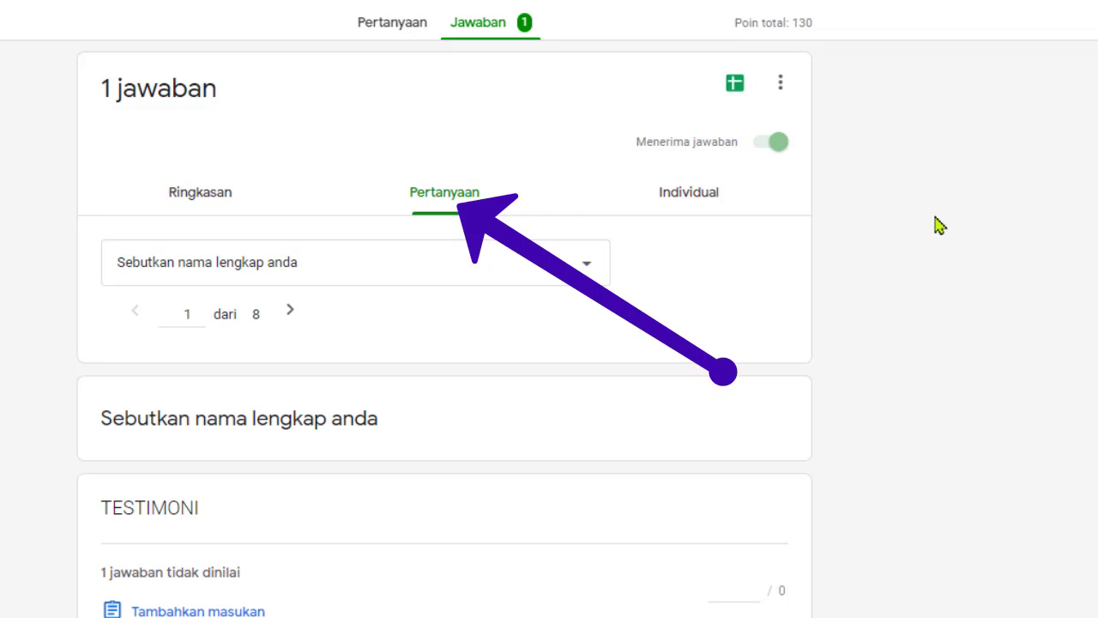
{"action": "scroll", "coordinate": [444, 329], "scroll_direction": "down", "scroll_amount": 3}
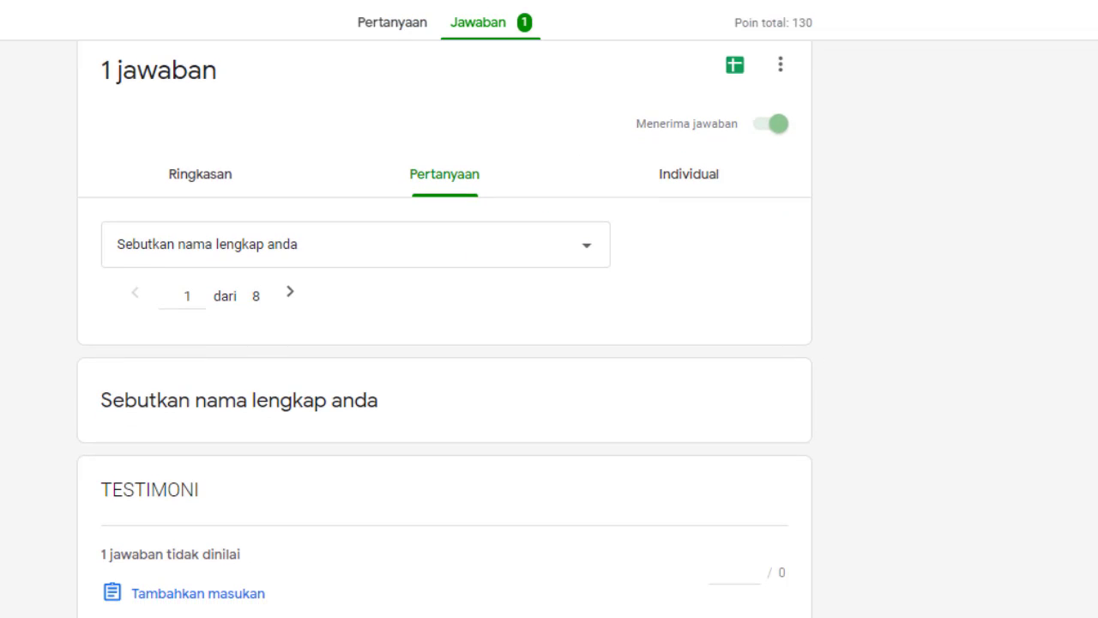
{"action": "scroll", "coordinate": [475, 329], "scroll_direction": "down", "scroll_amount": 1}
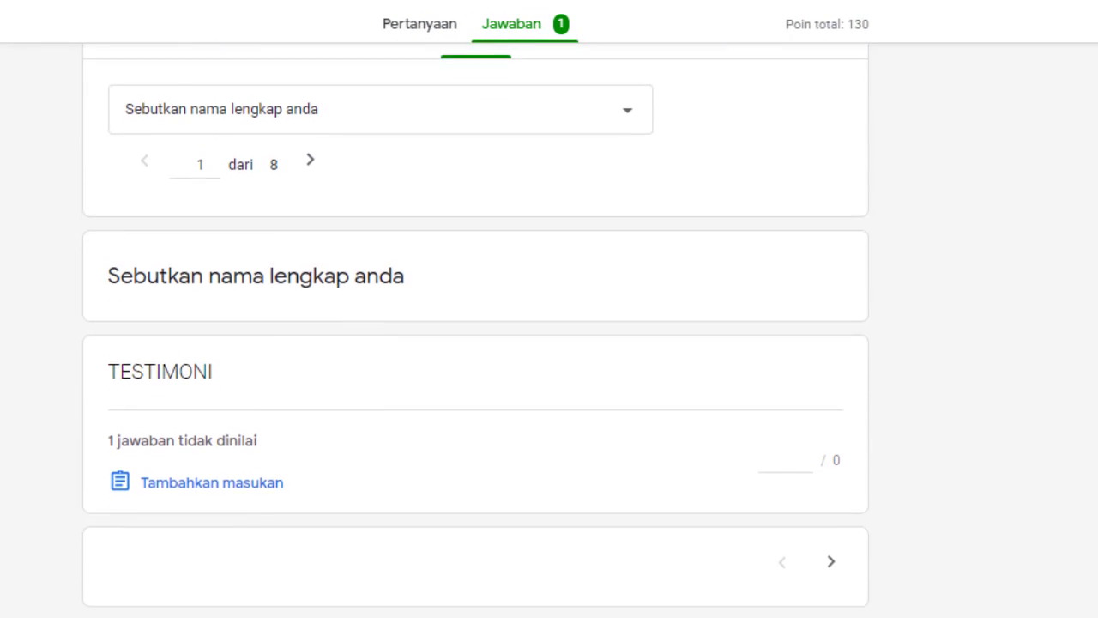
{"action": "scroll", "coordinate": [476, 335], "scroll_direction": "up", "scroll_amount": 2}
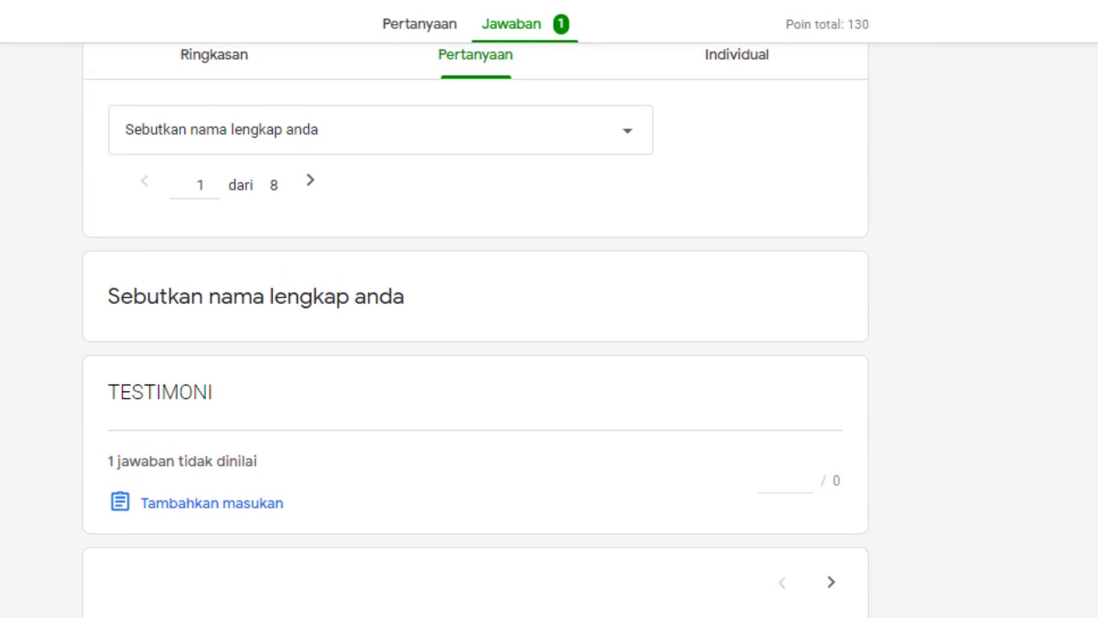
{"action": "scroll", "coordinate": [477, 334], "scroll_direction": "up", "scroll_amount": 1}
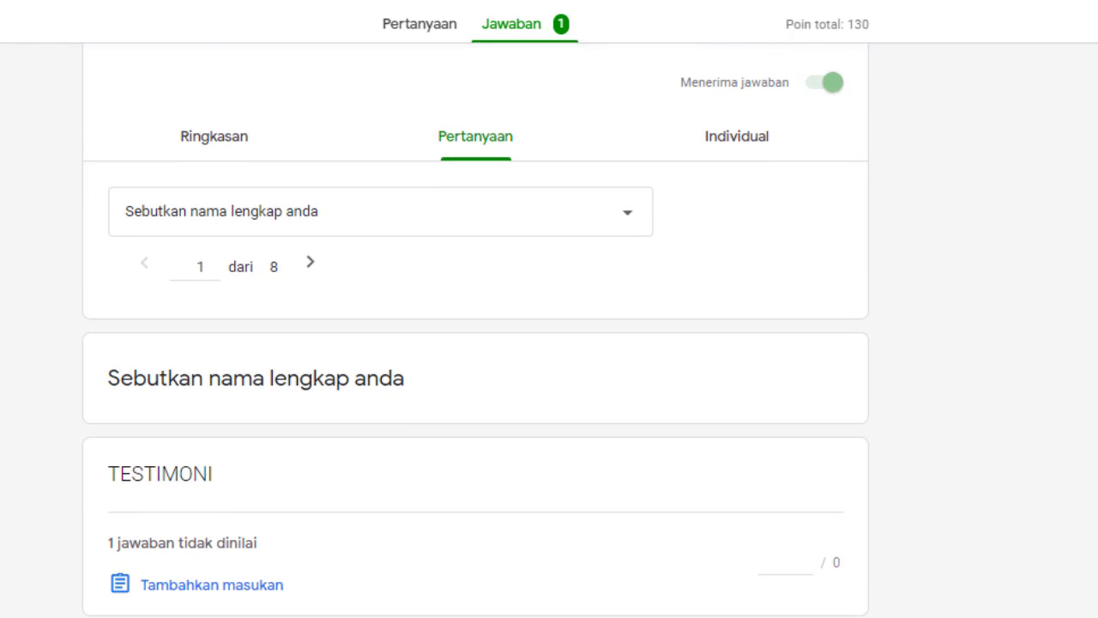
{"action": "scroll", "coordinate": [620, 336], "scroll_direction": "down", "scroll_amount": 2}
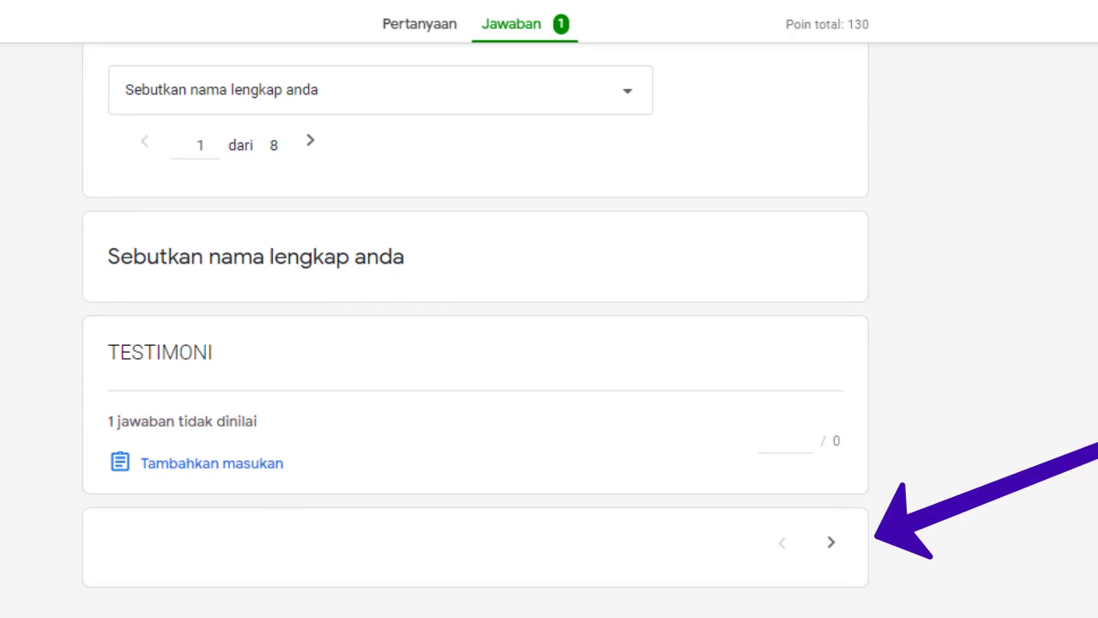
{"action": "left_click", "coordinate": [832, 552]}
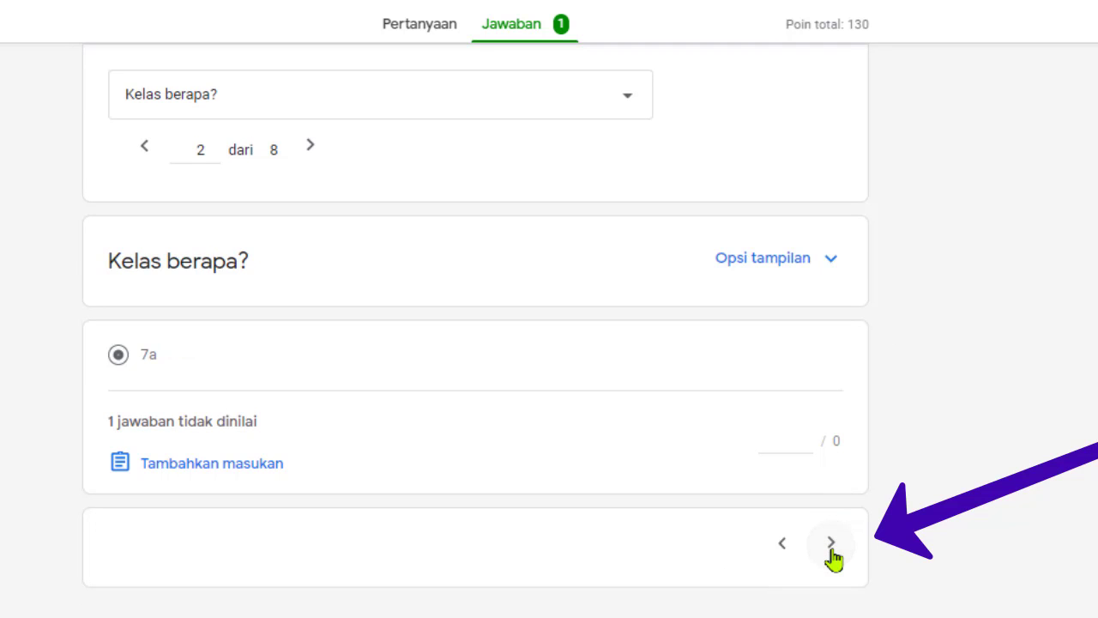
- Go through the per-question responses from Kelas berapa? to question 2 about bangun datar
{"action": "left_click", "coordinate": [831, 552]}
{"action": "left_click", "coordinate": [832, 550]}
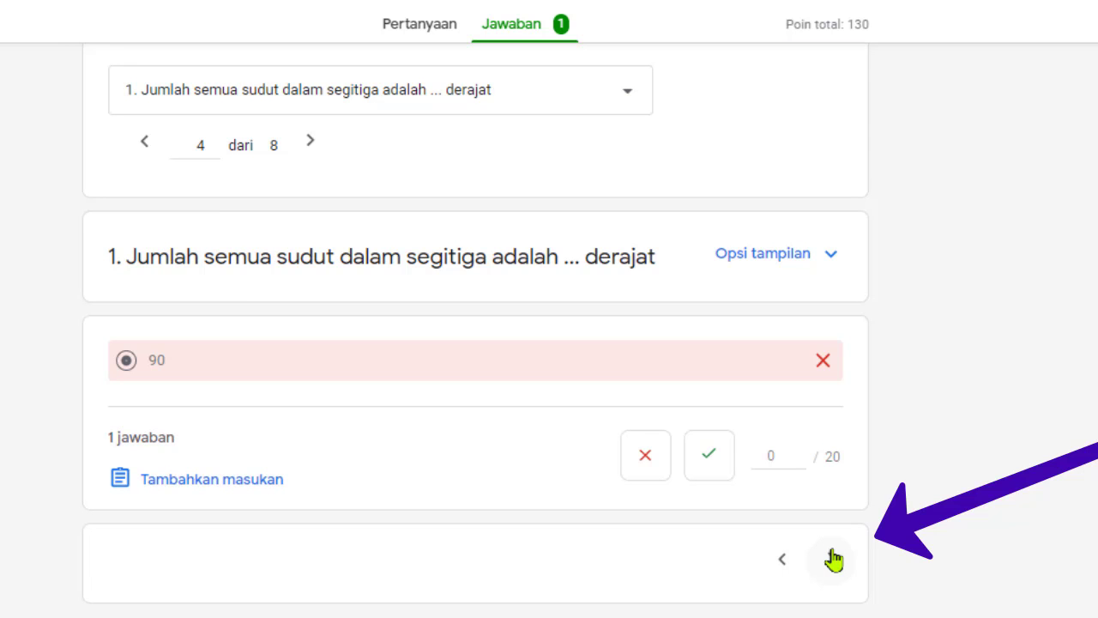
{"action": "left_click", "coordinate": [833, 559]}
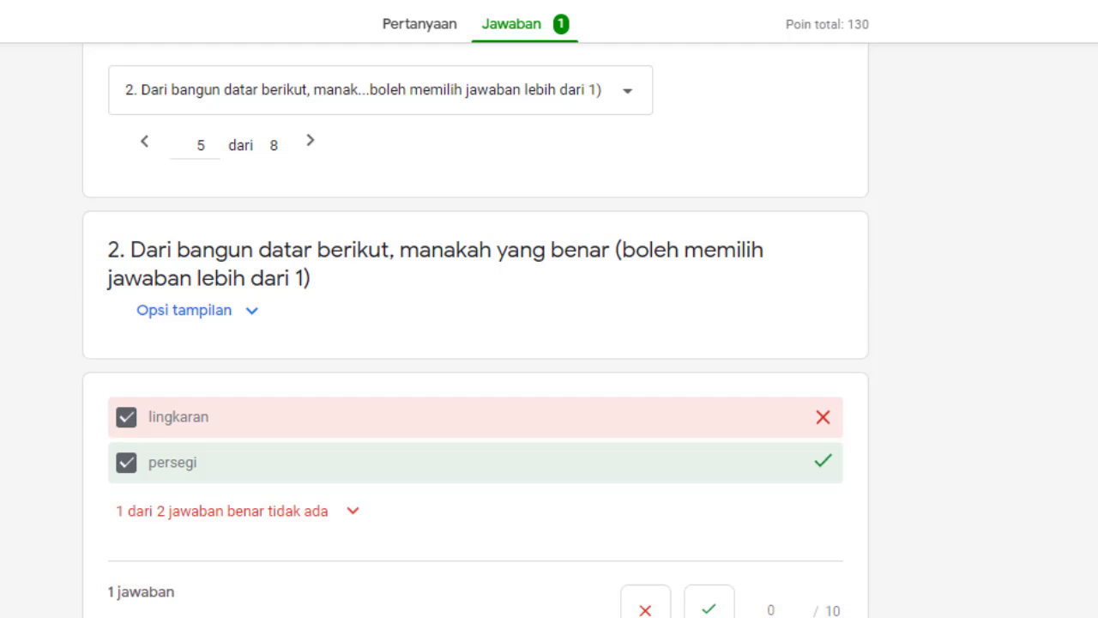
- Switch to the individual responses and examine the student's submission, including the points and answers for all five questions
{"action": "scroll", "coordinate": [1080, 317], "scroll_direction": "up", "scroll_amount": 3}
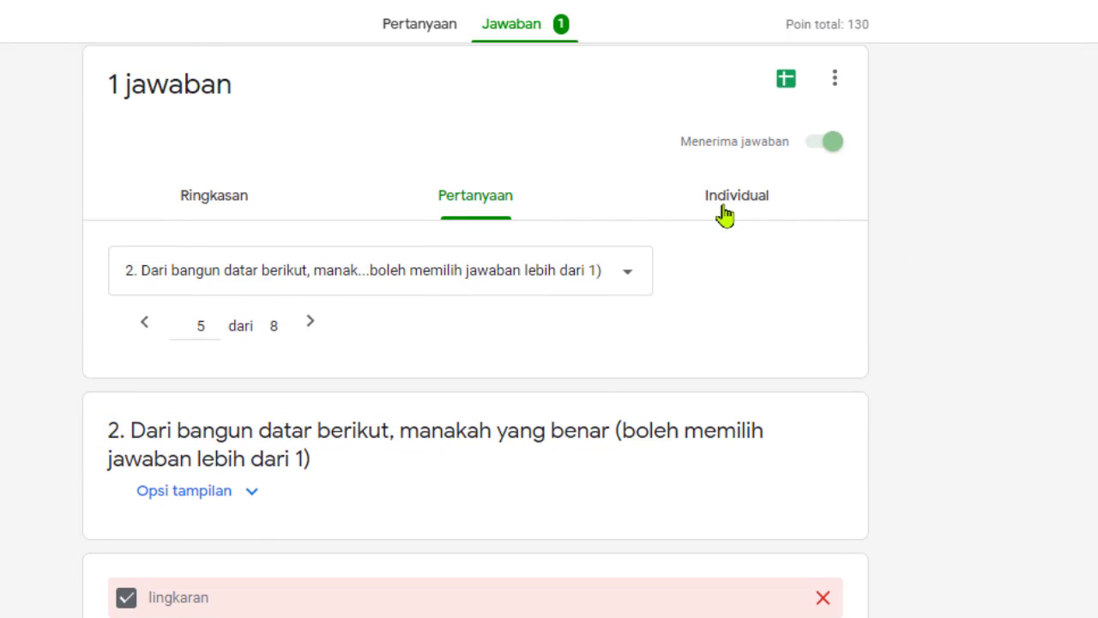
{"action": "left_click", "coordinate": [726, 208]}
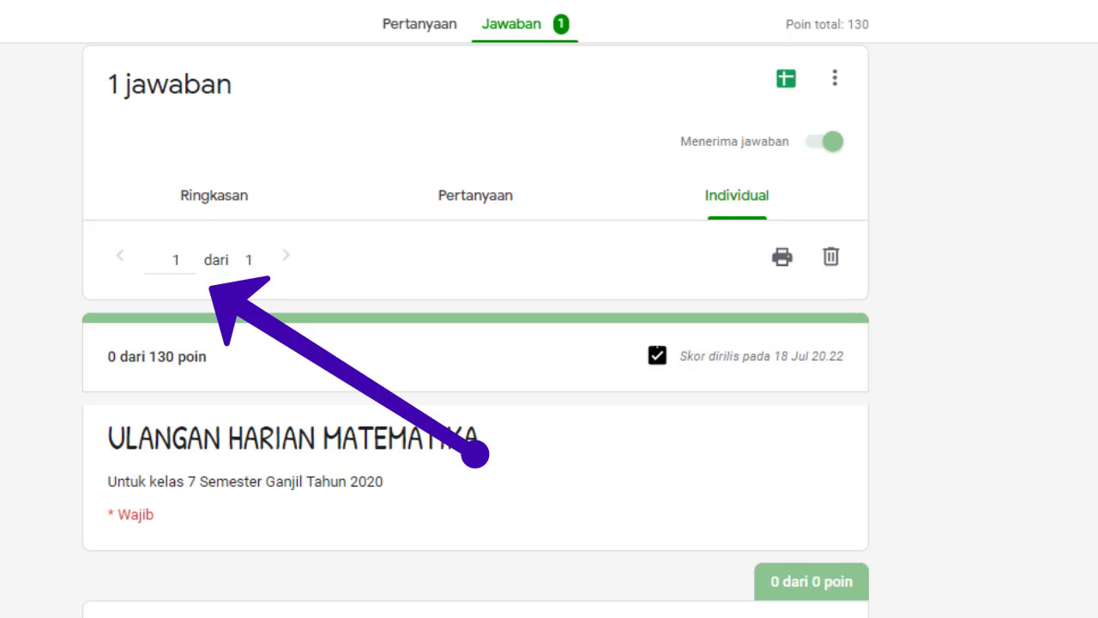
{"action": "scroll", "coordinate": [476, 343], "scroll_direction": "down", "scroll_amount": 8}
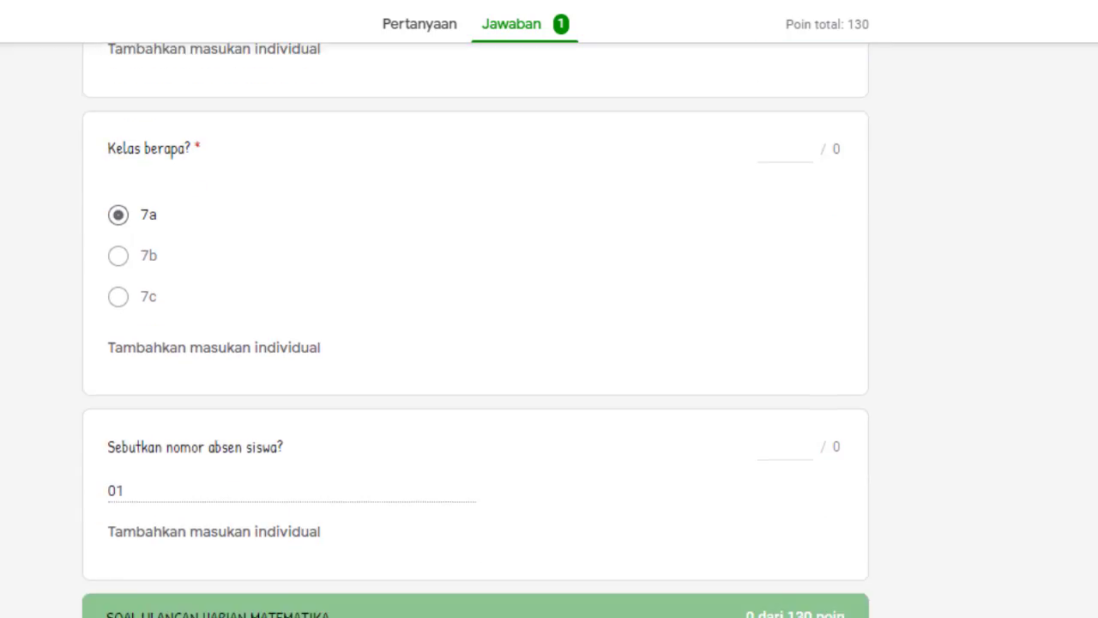
{"action": "scroll", "coordinate": [476, 343], "scroll_direction": "down", "scroll_amount": 10}
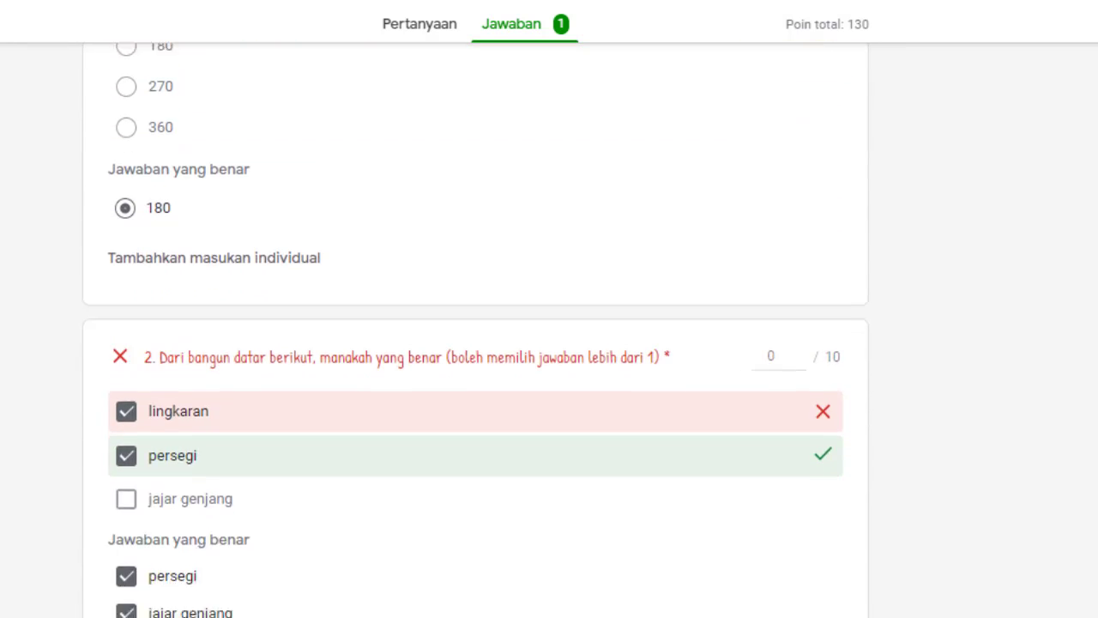
{"action": "scroll", "coordinate": [476, 343], "scroll_direction": "down", "scroll_amount": 10}
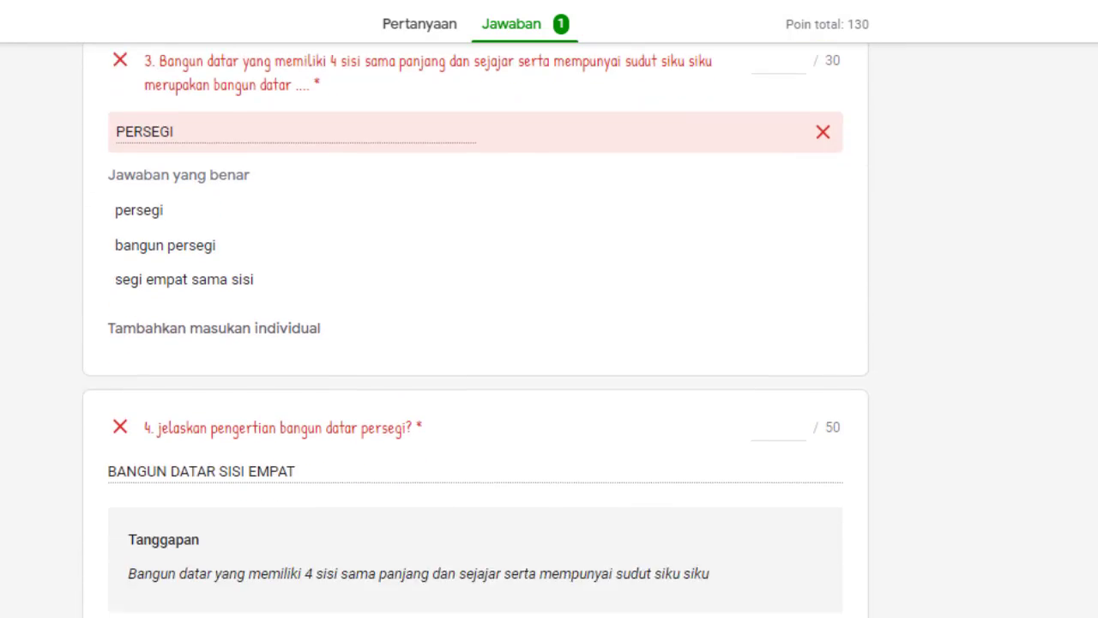
{"action": "scroll", "coordinate": [475, 343], "scroll_direction": "down", "scroll_amount": 10}
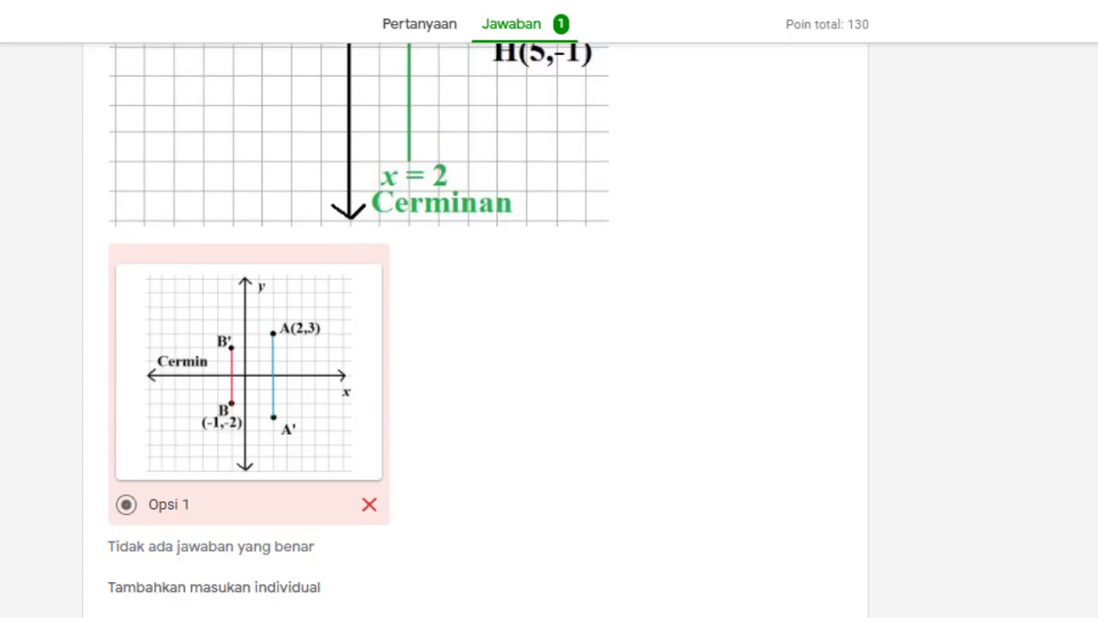
{"action": "scroll", "coordinate": [476, 344], "scroll_direction": "down", "scroll_amount": 2}
{"action": "scroll", "coordinate": [476, 344], "scroll_direction": "up", "scroll_amount": 15}
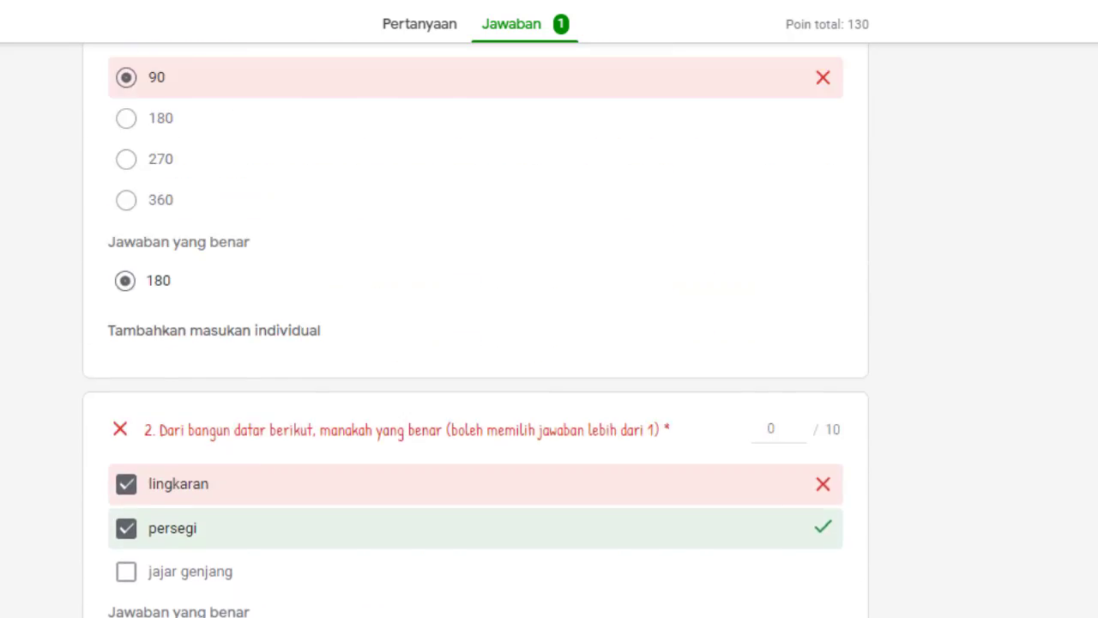
{"action": "scroll", "coordinate": [476, 343], "scroll_direction": "up", "scroll_amount": 10}
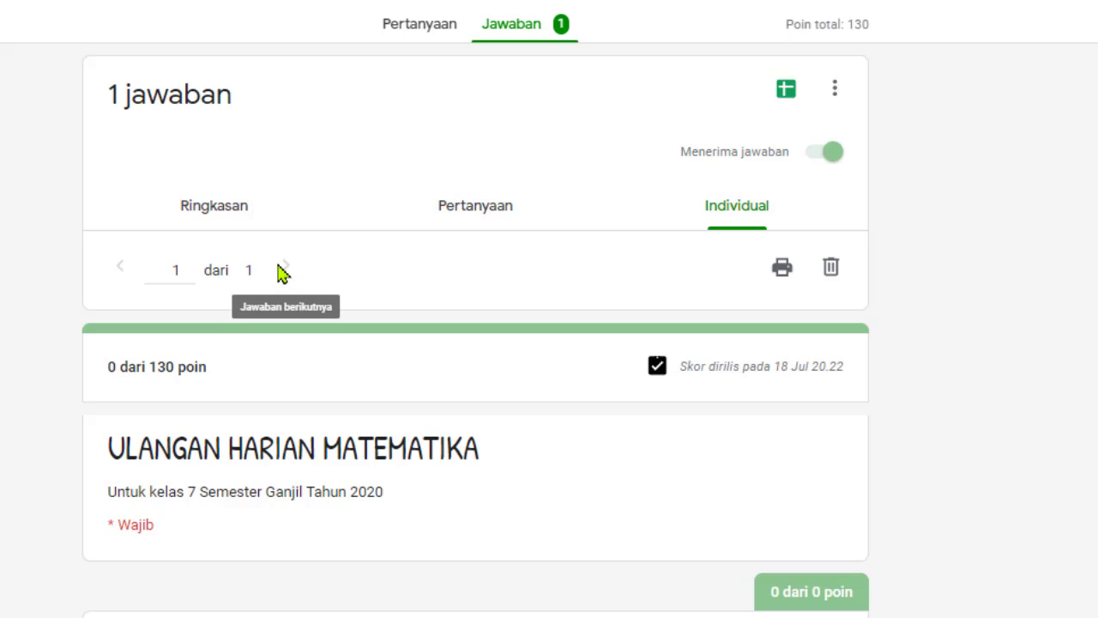
- Check the additional response options, and create a new spreadsheet as the destination for the form's responses
{"action": "left_click", "coordinate": [835, 91]}
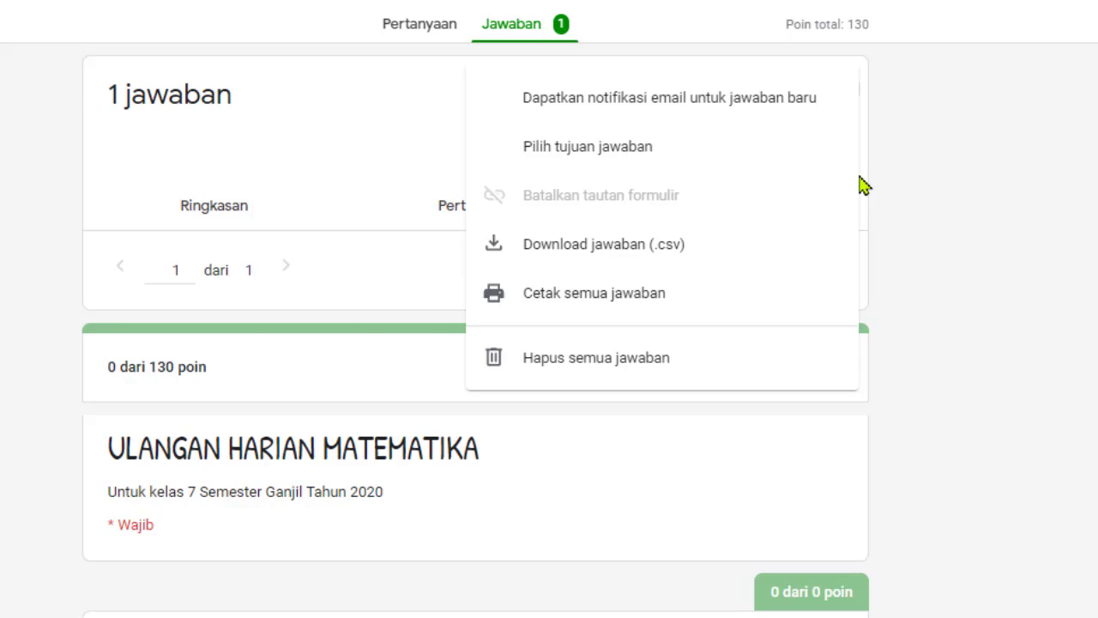
{"action": "left_click", "coordinate": [951, 124]}
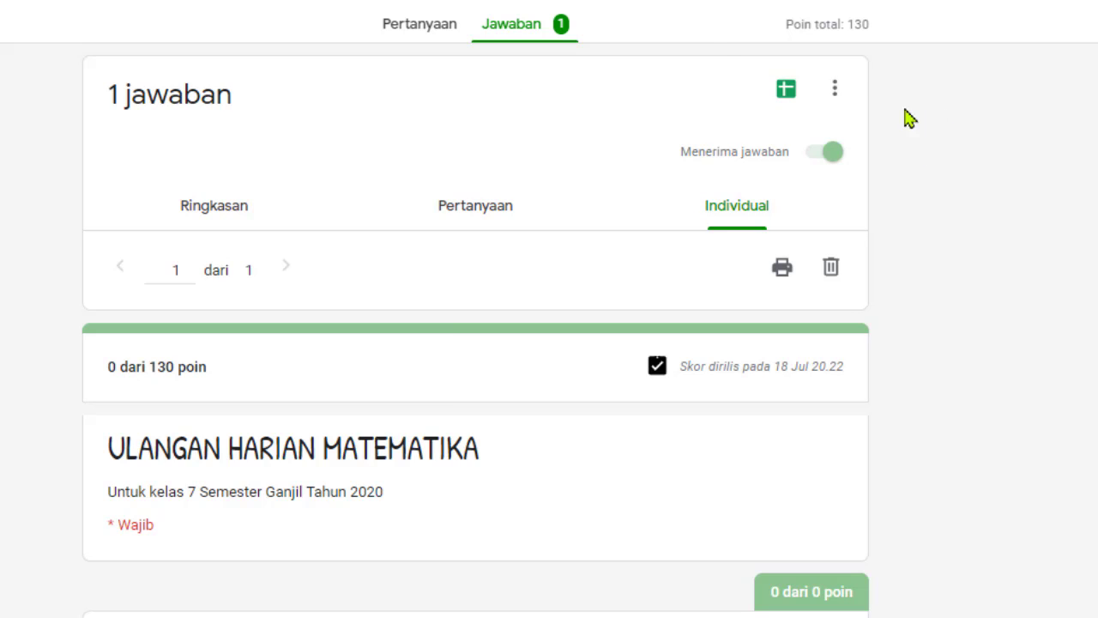
{"action": "left_click", "coordinate": [787, 91]}
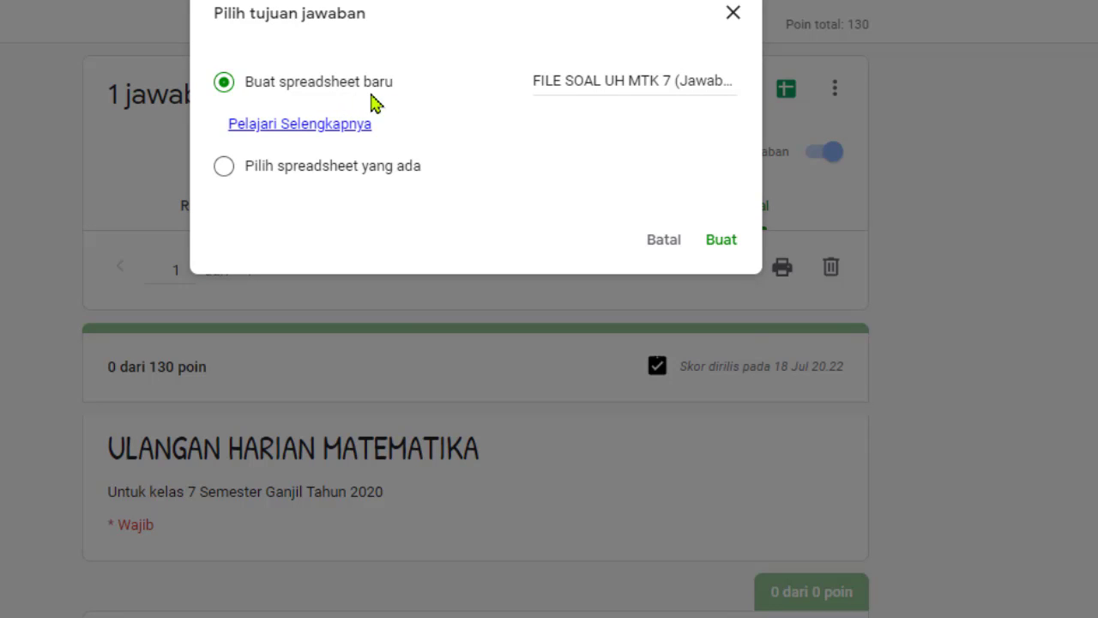
{"action": "left_click", "coordinate": [726, 244]}
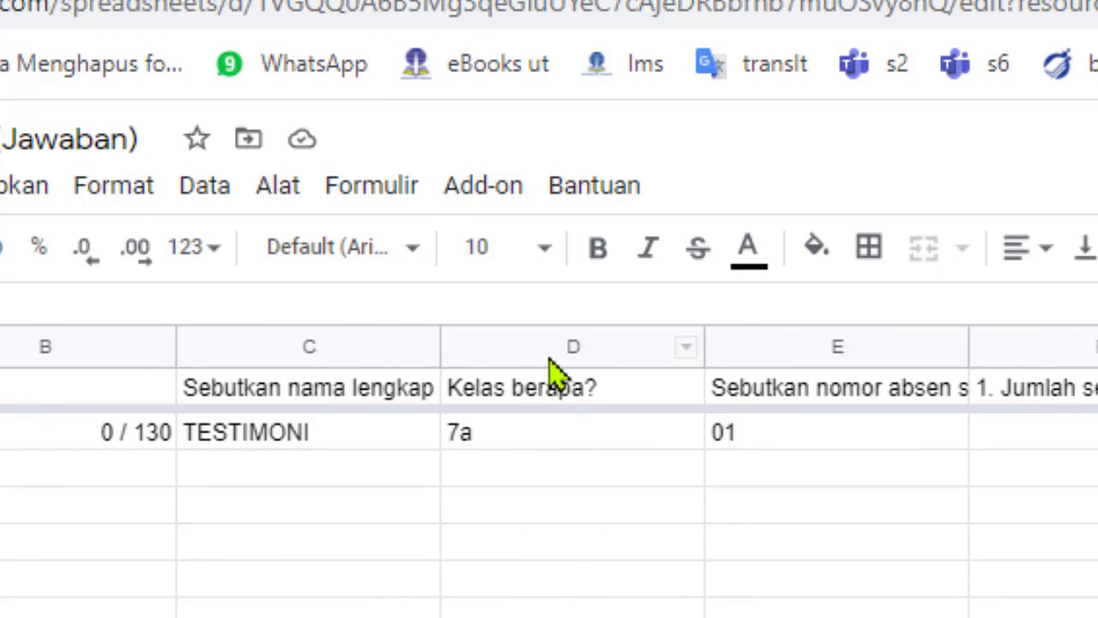
- Sort the response sheet A → Z by the Kelas berapa? column and return to the form's responses
{"action": "left_click", "coordinate": [610, 347]}
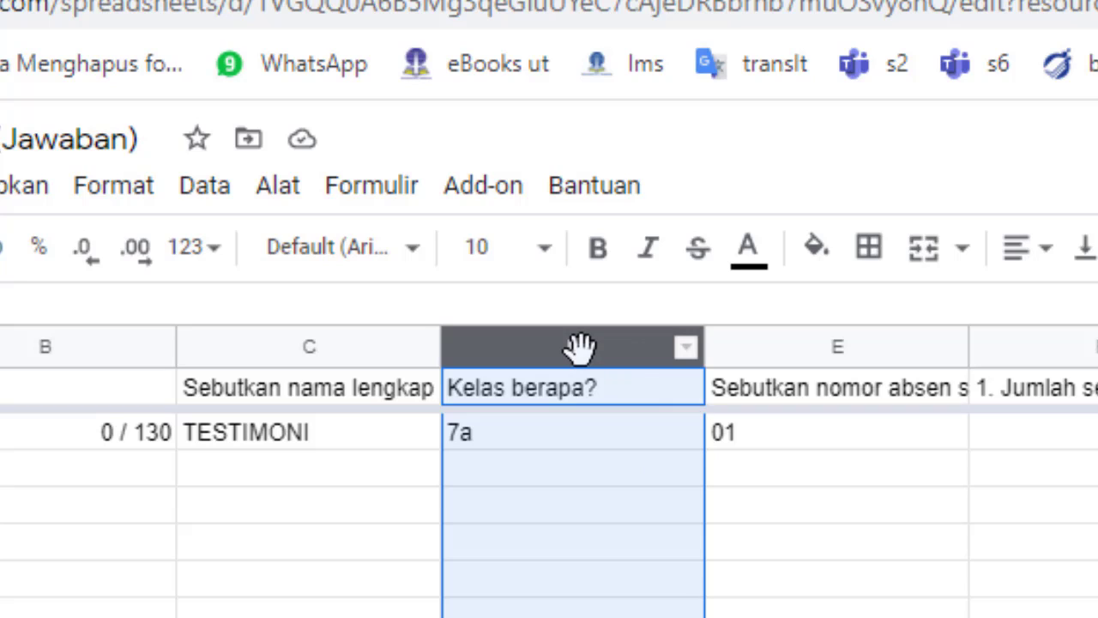
{"action": "left_click", "coordinate": [297, 585]}
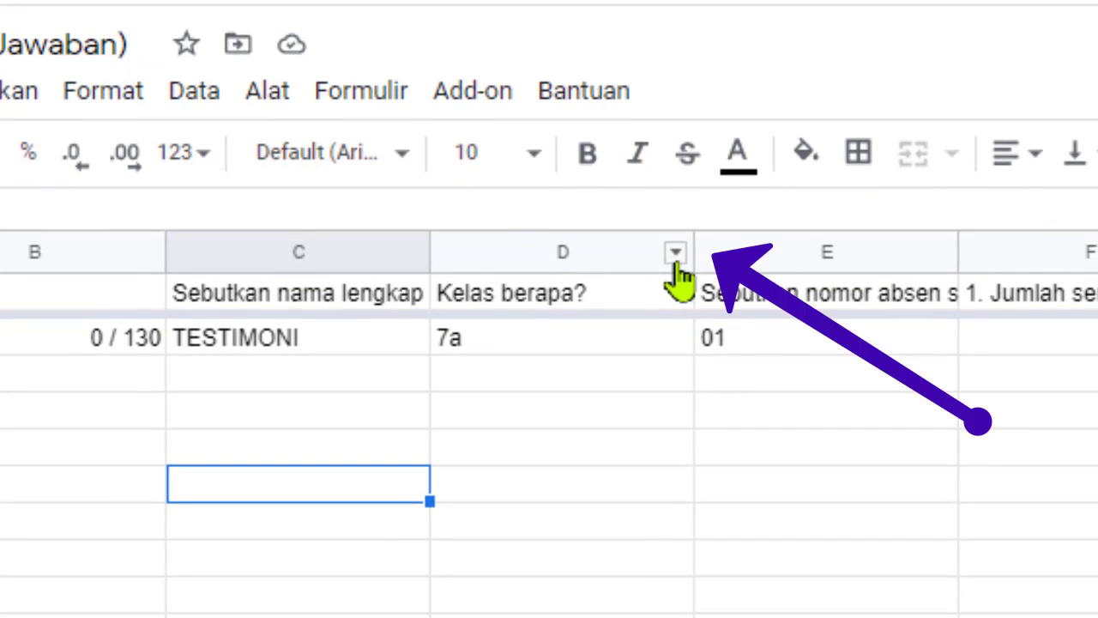
{"action": "left_click", "coordinate": [677, 266]}
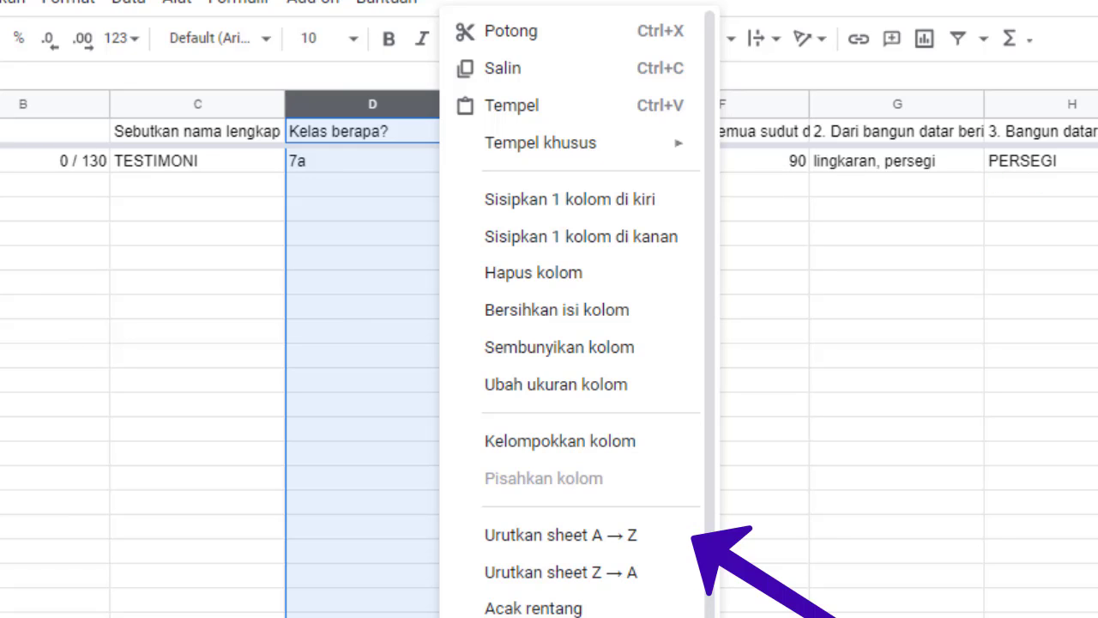
{"action": "left_click", "coordinate": [607, 547]}
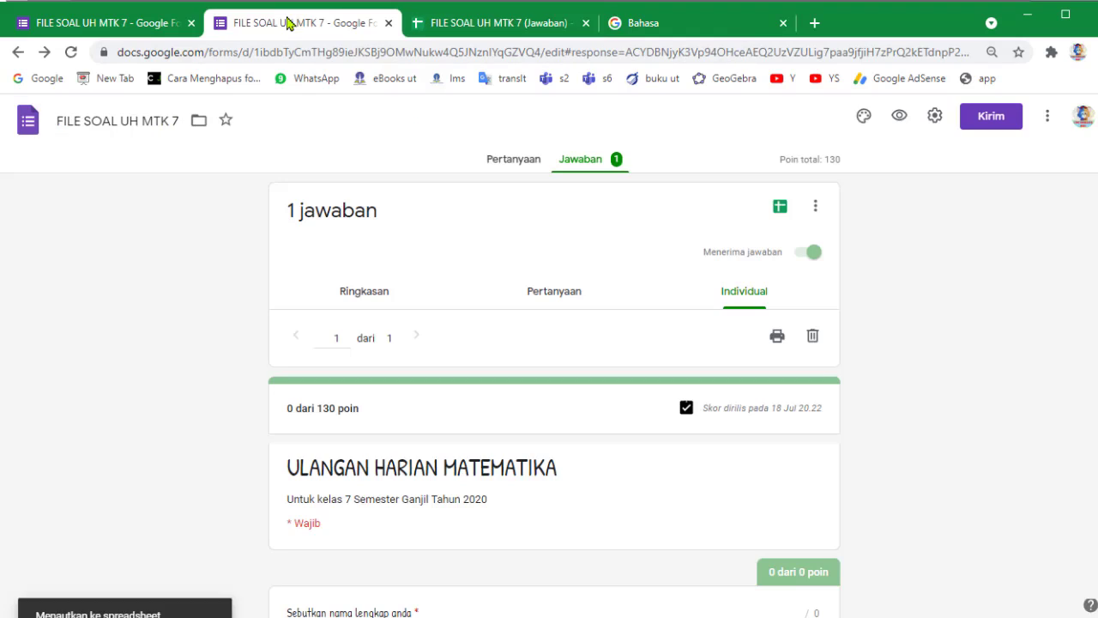
{"action": "left_click", "coordinate": [288, 24]}
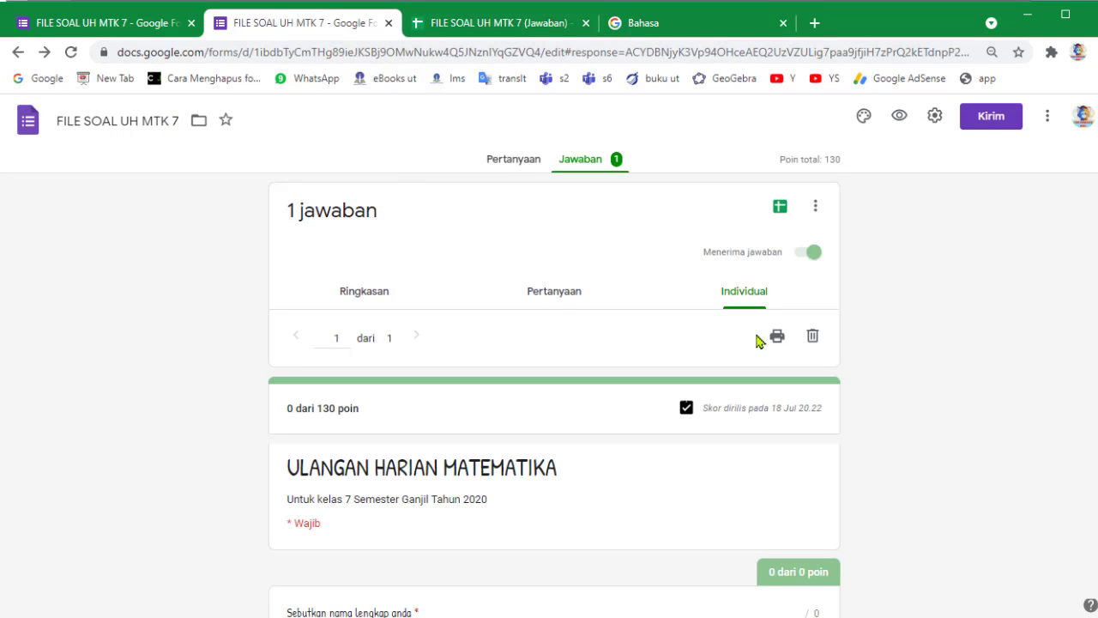